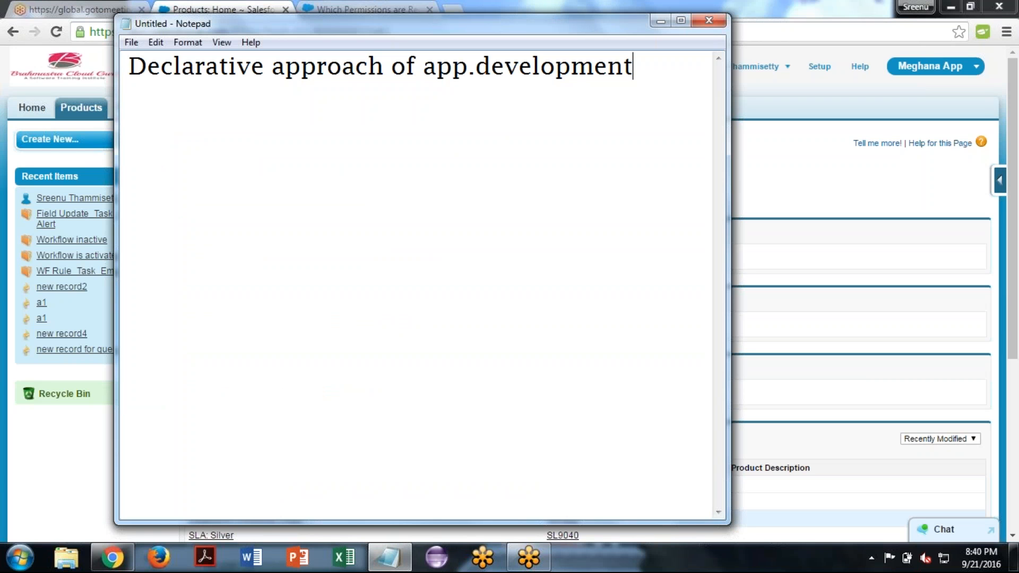
- Finish the heading with ":-" and list App, Object, Field, Tab and Pagelayouts on separate lines beneath it
type(":-")
key("Return")
key("Return")
type("App")
key("Return")
type("Object")
key("Return")
type("Field")
key("Return")
type("Tab")
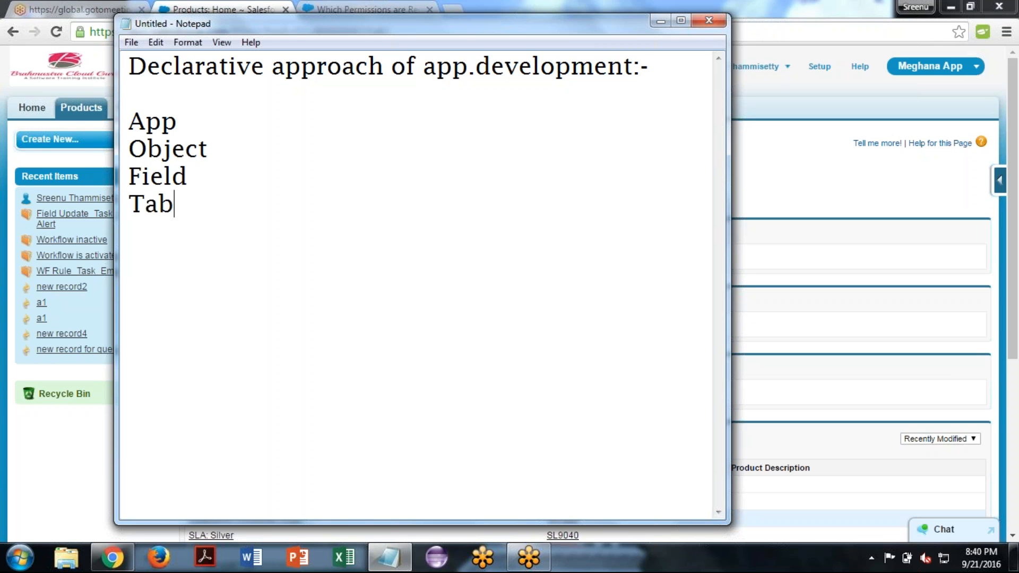
key("Return")
type("Page")
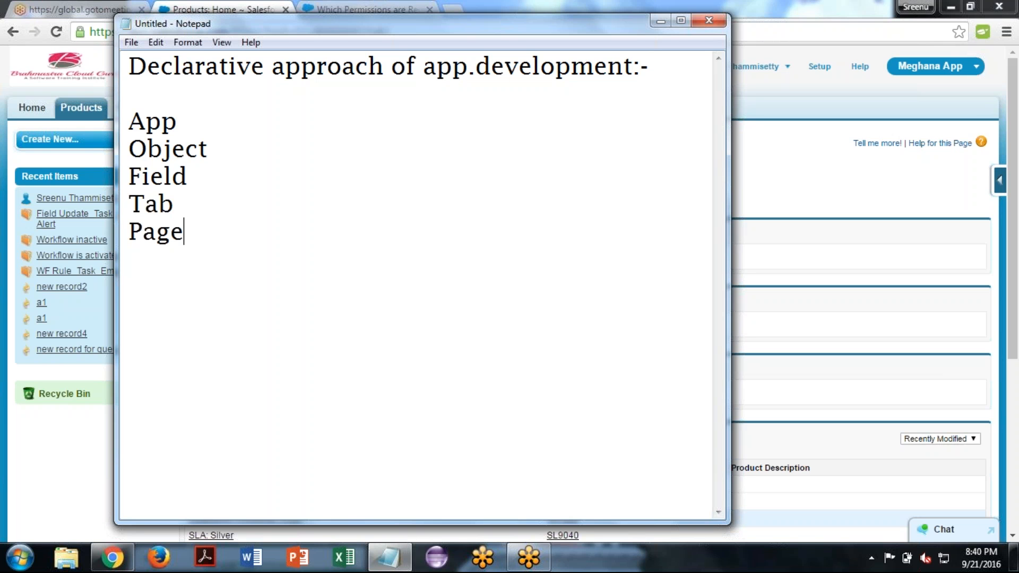
type("layouts")
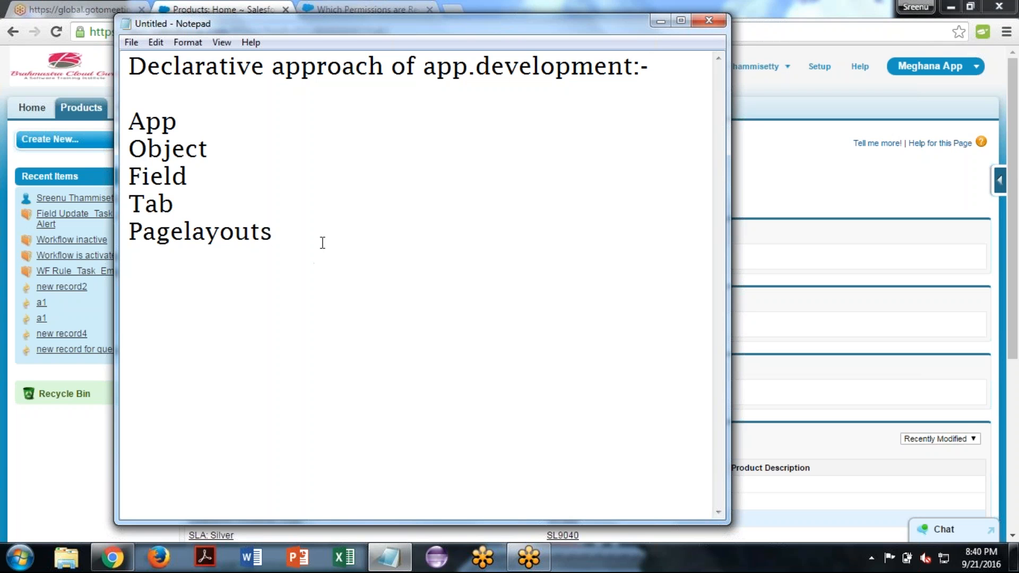
- Add the line "MVC architecture" below the Pagelayouts entry, separated by a blank line
key("Return")
type("MVC archt")
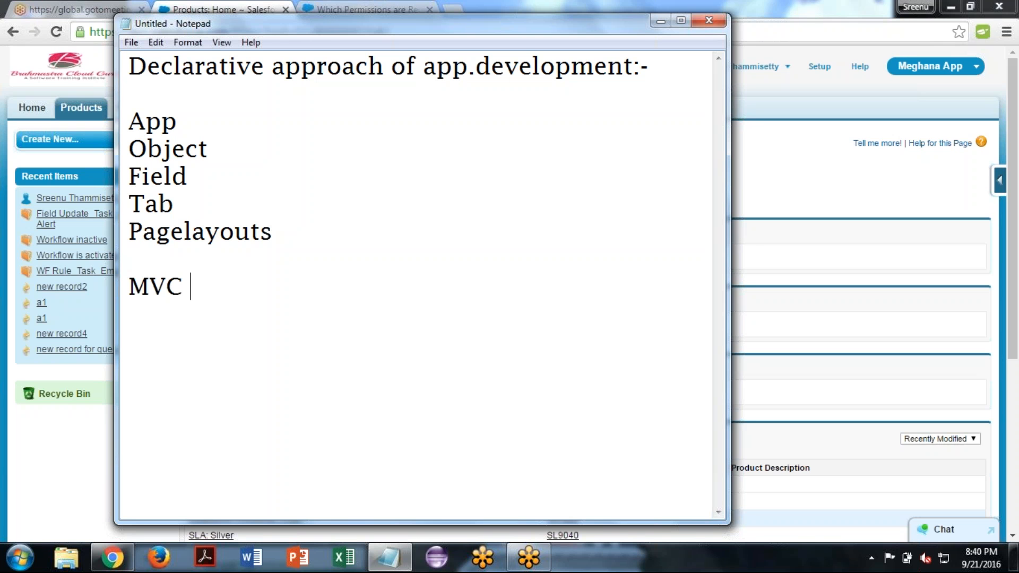
key("BackSpace")
type("itecture")
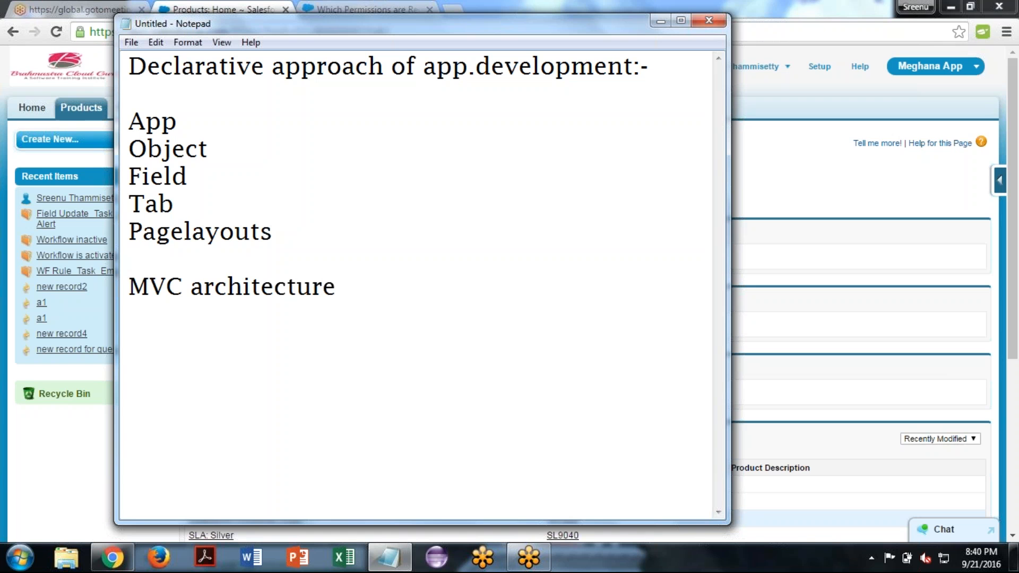
key("Left")
key("Left")
key("Left")
key("Left")
key("Left")
key("Left")
key("Left")
key("Left")
key("Left")
key("Left")
key("Left")
key("Left")
key("Left")
key("Left")
key("Left")
key("End")
- List M-Model, V-View and C-Controller on separate lines under the MVC architecture heading
key("Return")
key("Return")
type("M-")
type("Model")
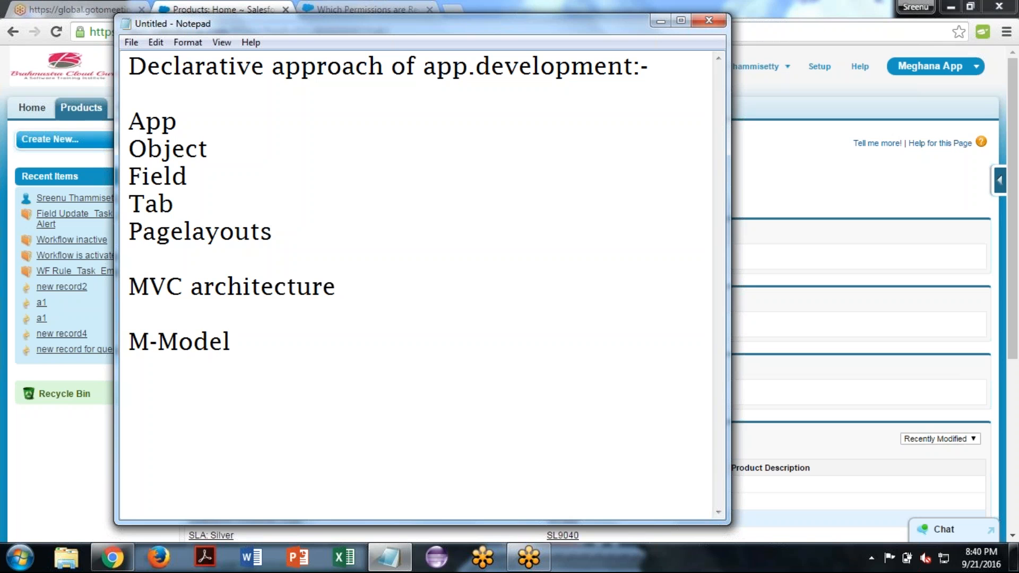
key("Return")
type("V-View")
key("Return")
type("C-Cont")
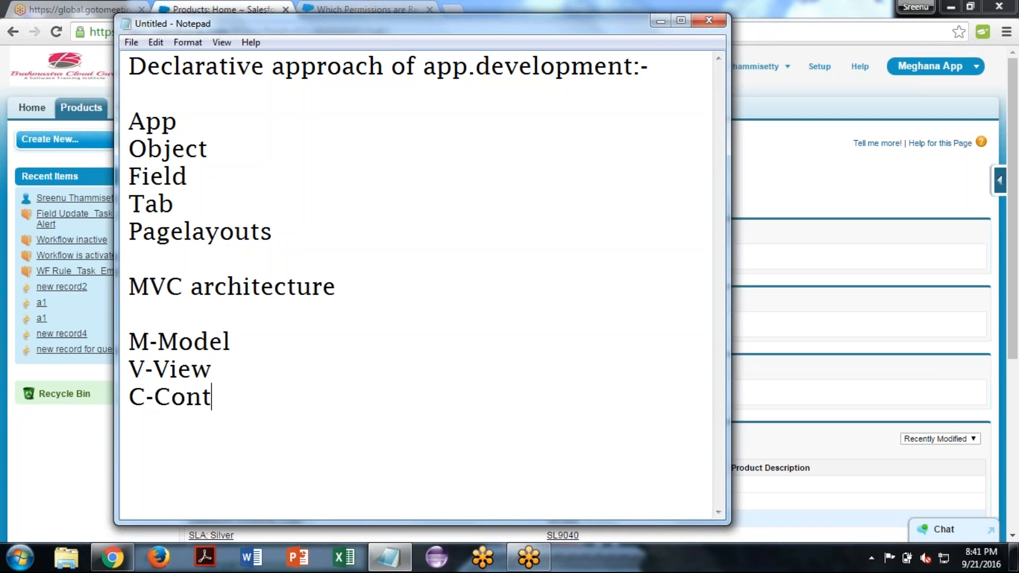
type("roller")
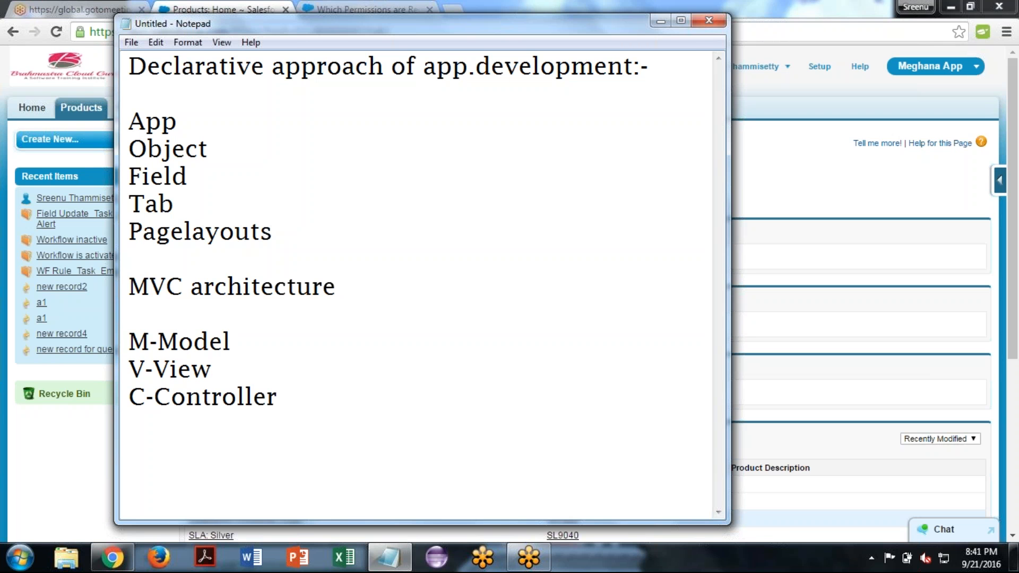
- Append "(Object,Field,Tab)" to the M-Model line
key("End")
type("()")
key("BackSpace")
key("BackSpace")
type("()")
key("Down")
key("Left")
key("Up")
key("Left")
type("Object,Fi")
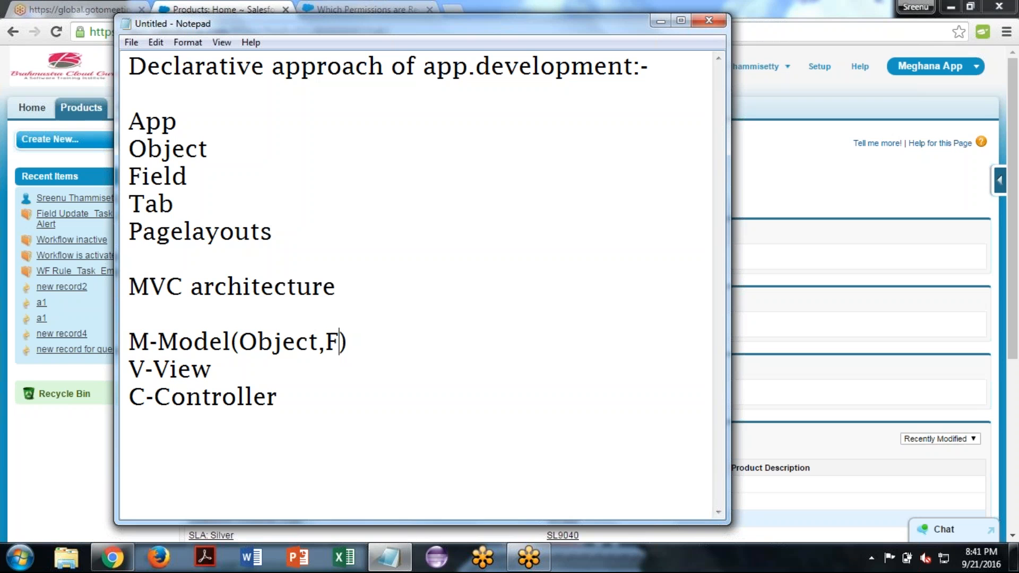
type("eld")
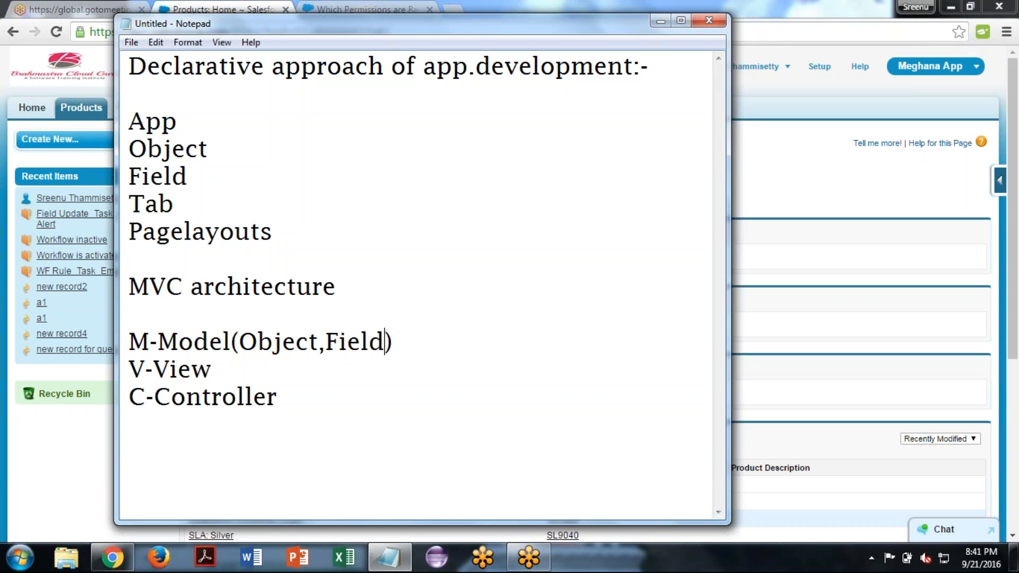
type(",Tab")
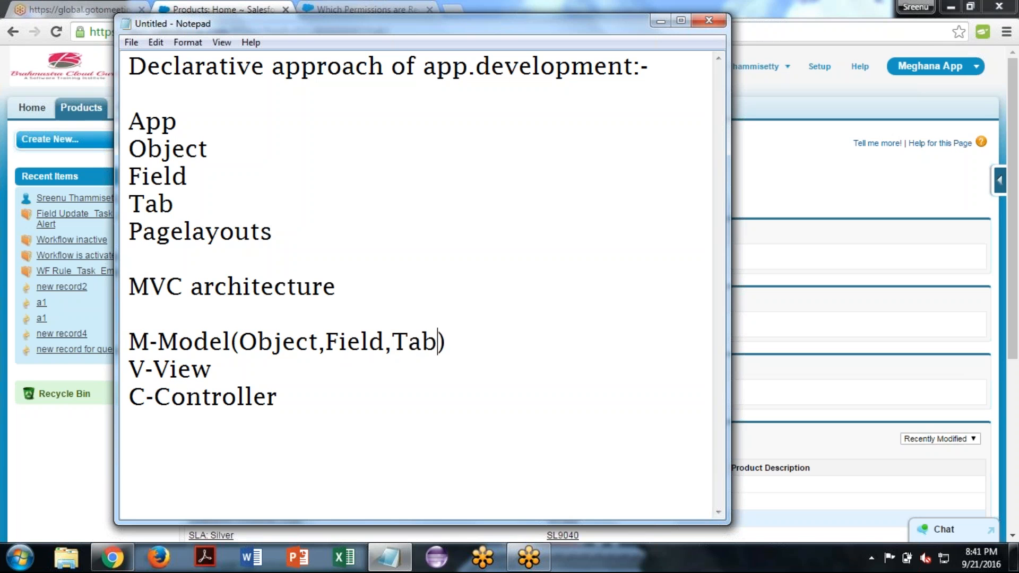
- Append "(Pagelayout,Minipagelayouts)" to the V-View line
key("Down")
type("()")
key("Left")
type("Pagelayout")
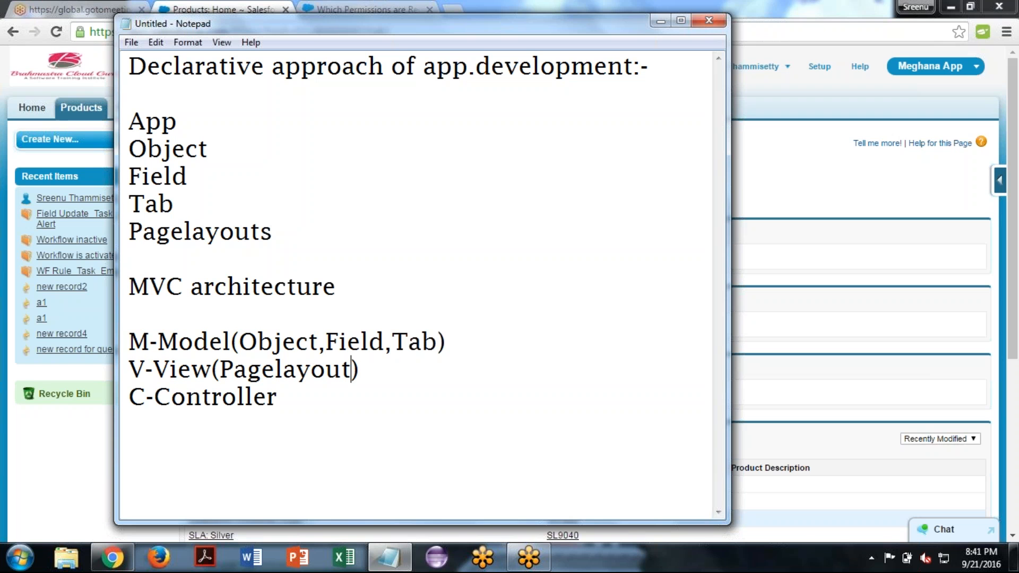
type(",")
type("Min")
type("ipay")
type("out")
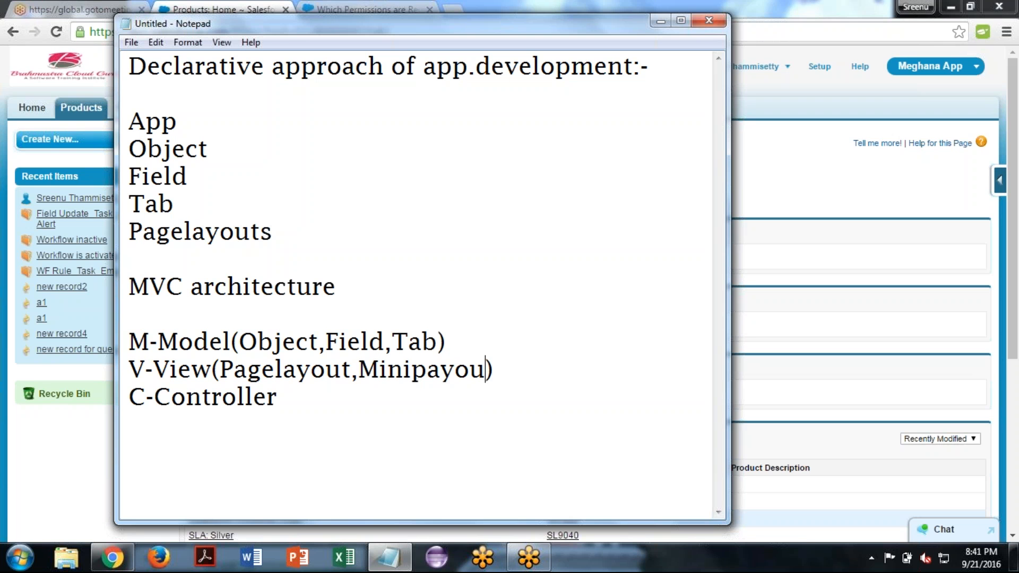
key("BackSpace")
key("BackSpace")
key("BackSpace")
key("BackSpace")
type("gelay")
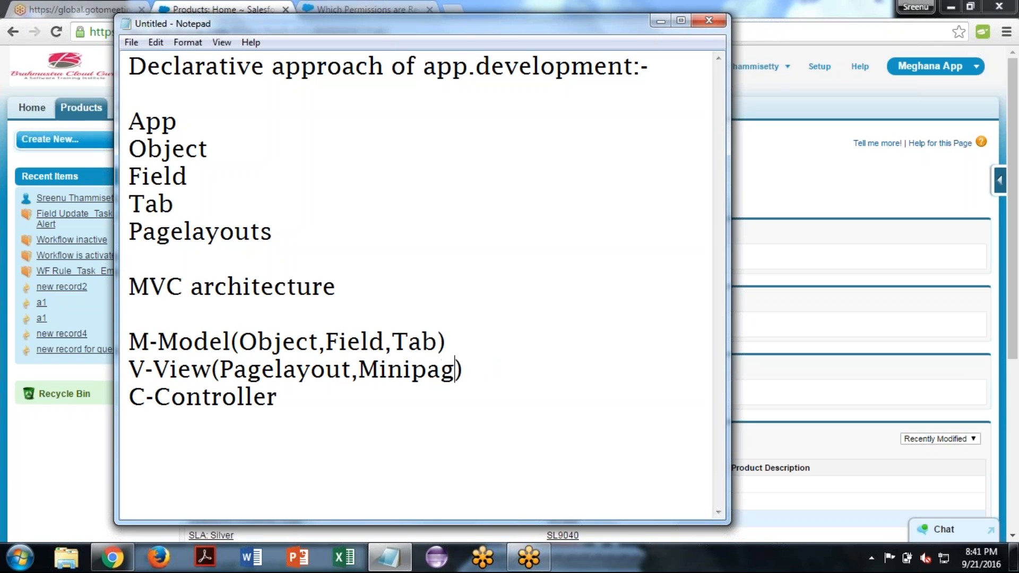
type("outs")
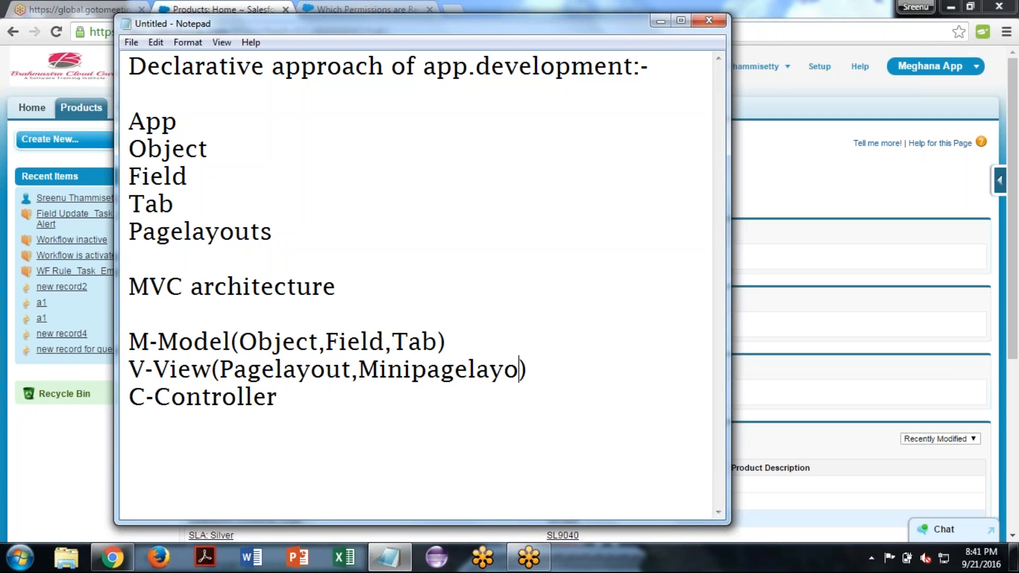
type(", Searcch")
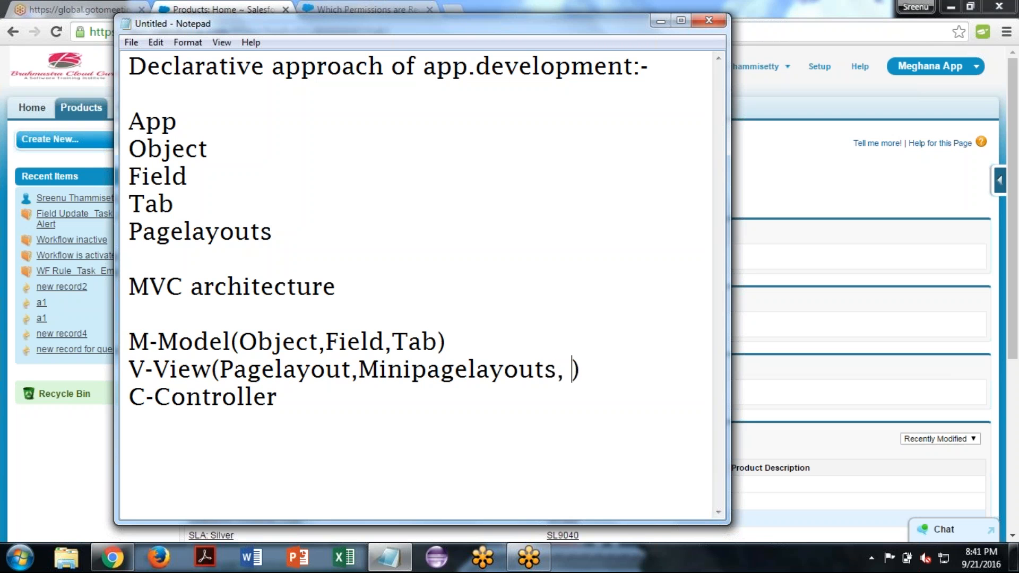
- Add "Search Layout" as the third item inside the V-View parentheses
key("BackSpace")
key("BackSpace")
key("BackSpace")
type("h Layout")
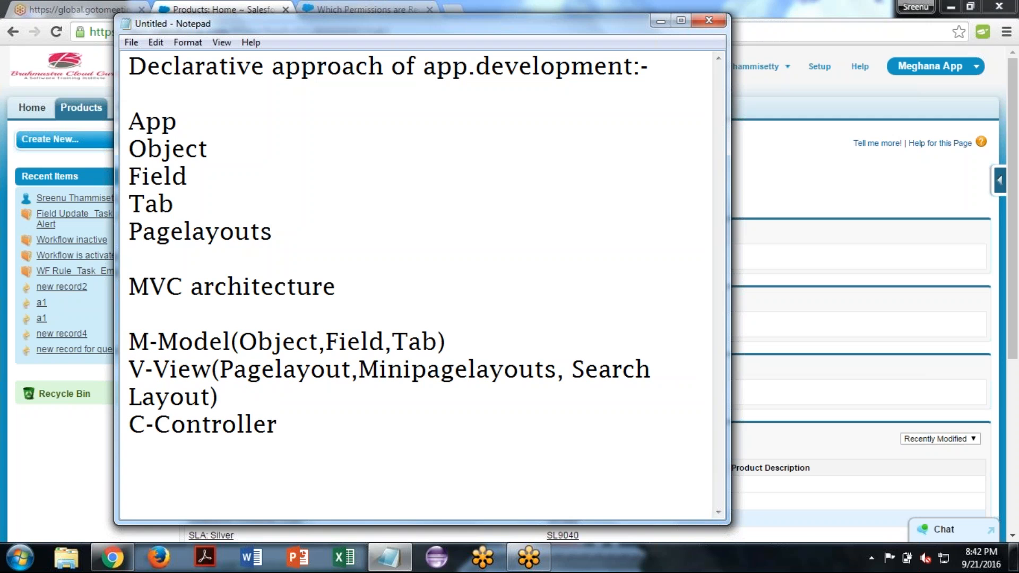
type(",")
key("BackSpace")
- Append parentheses to the C-Controller line containing "Flows,Workflow rules,"
key("Down")
key("End")
type("()")
type("Flows,")
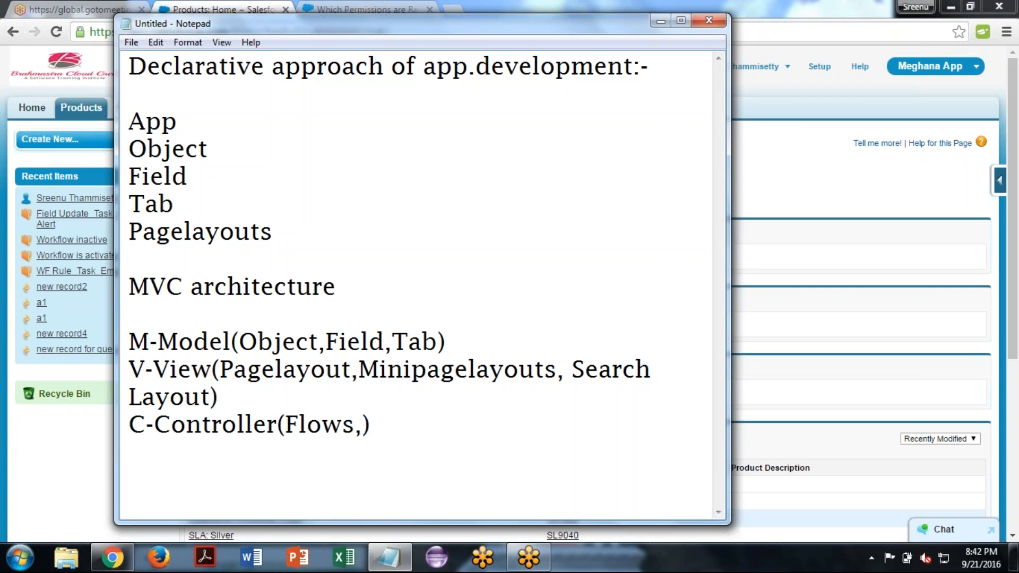
type("Workf")
type("low rule")
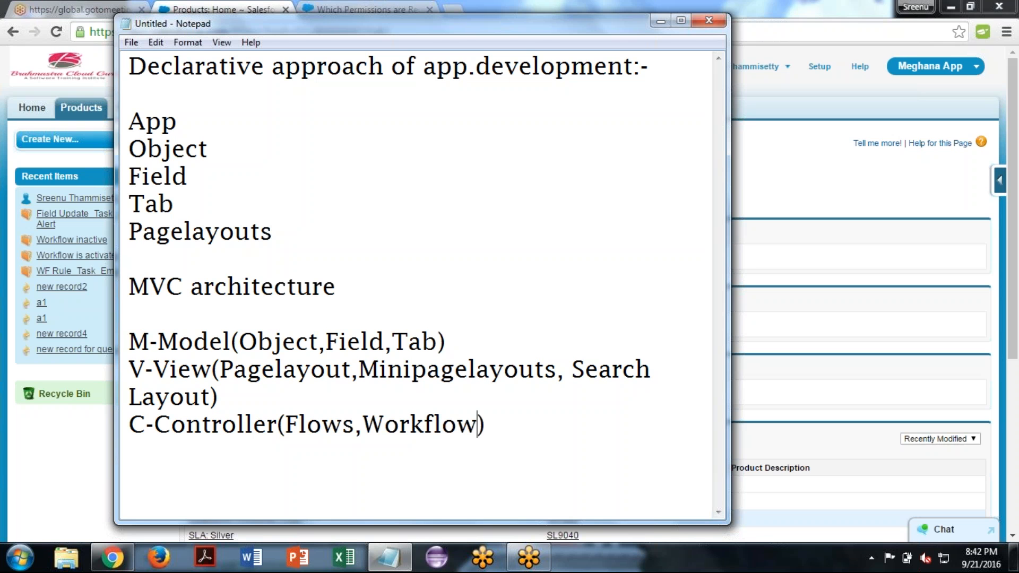
type("s,")
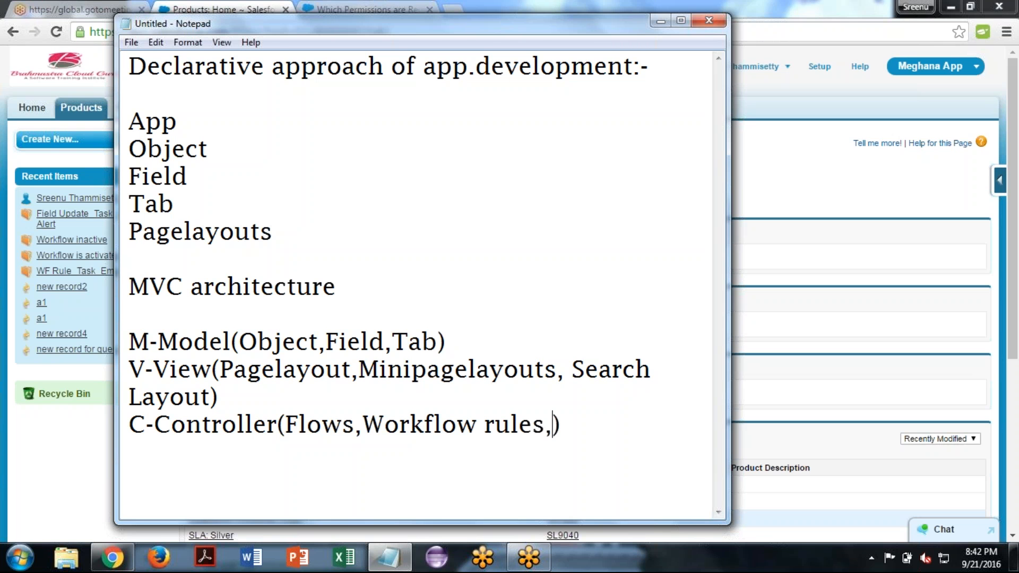
type("Validatio")
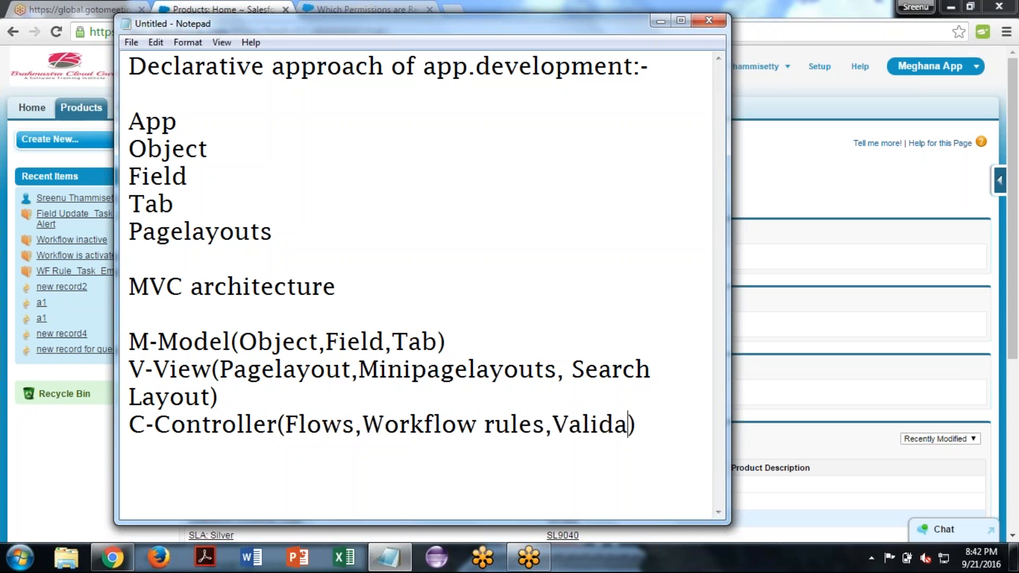
type("ns")
type(",Formu")
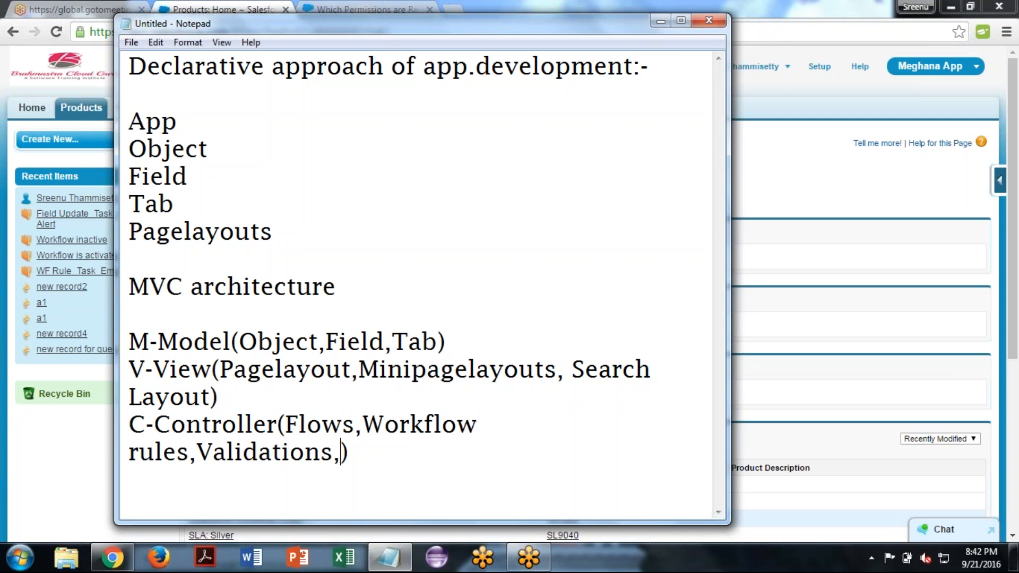
type("las,")
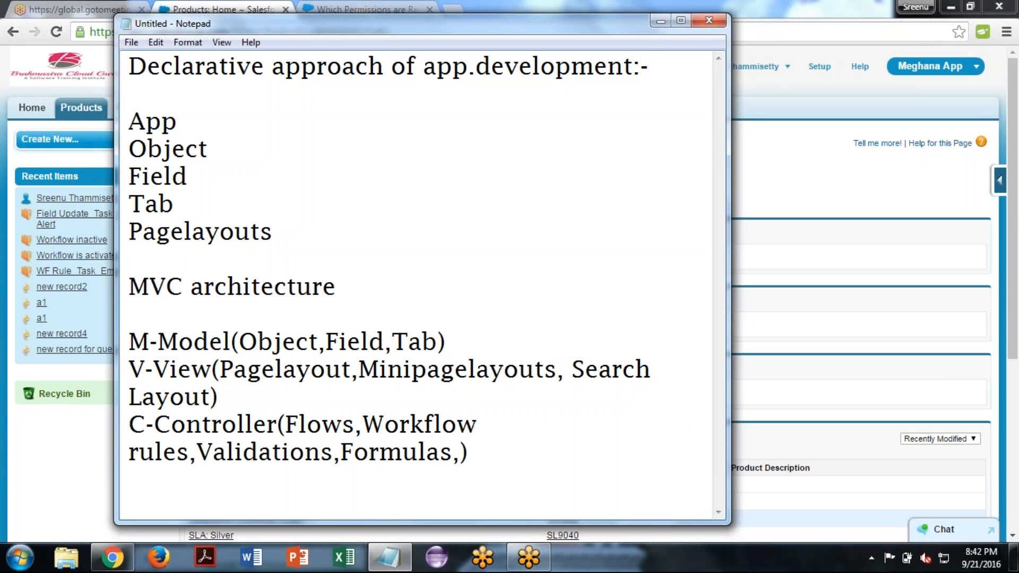
type("Appro")
type("val")
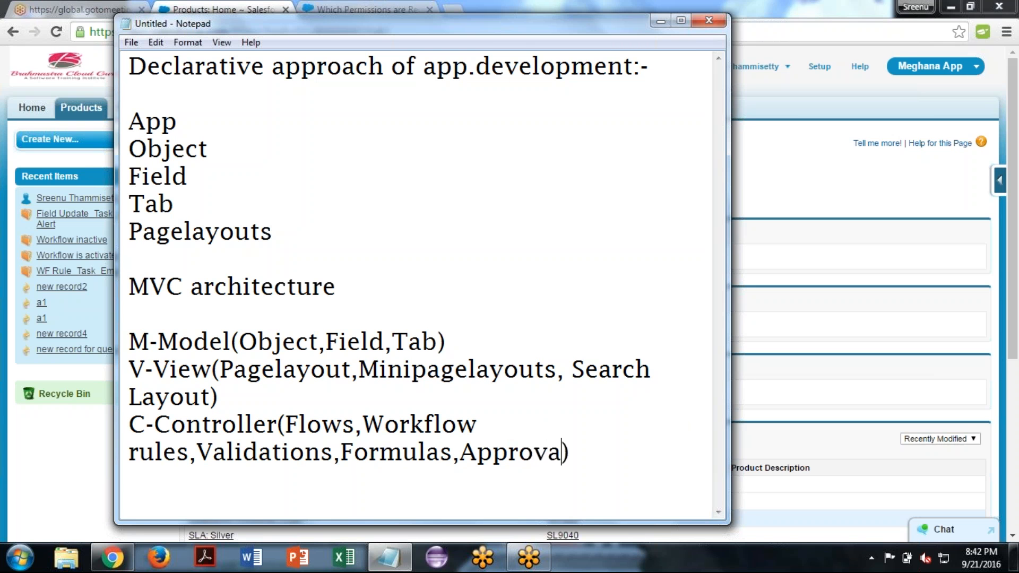
type("s")
- Delete all the text in the note to leave it blank
left_click(617, 454)
left_click(239, 341)
left_click(632, 447)
key("ctrl+a")
key("Delete")
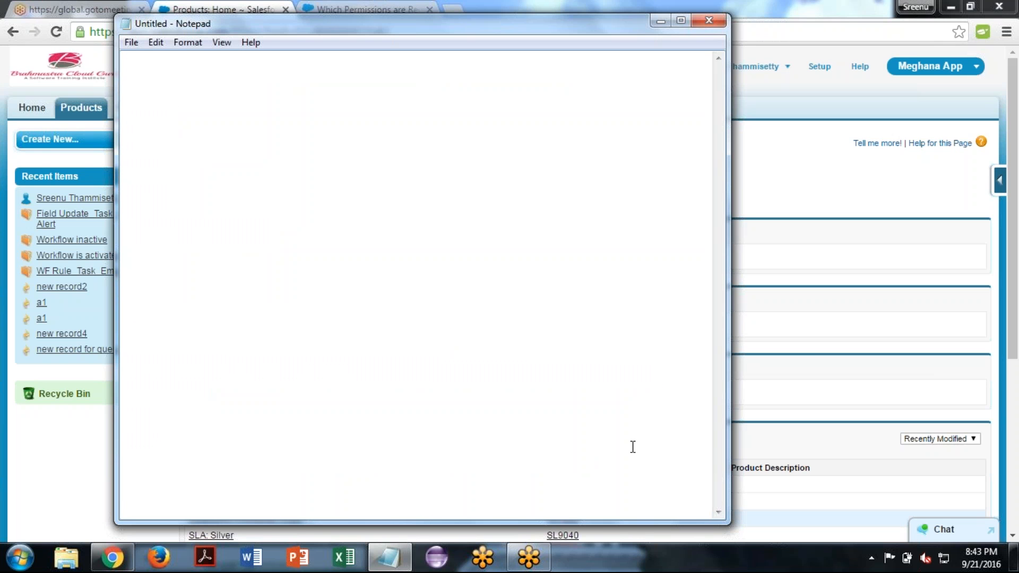
- Write a first line reading "App:-" followed by the name of the app currently selected in Salesforce
type("App")
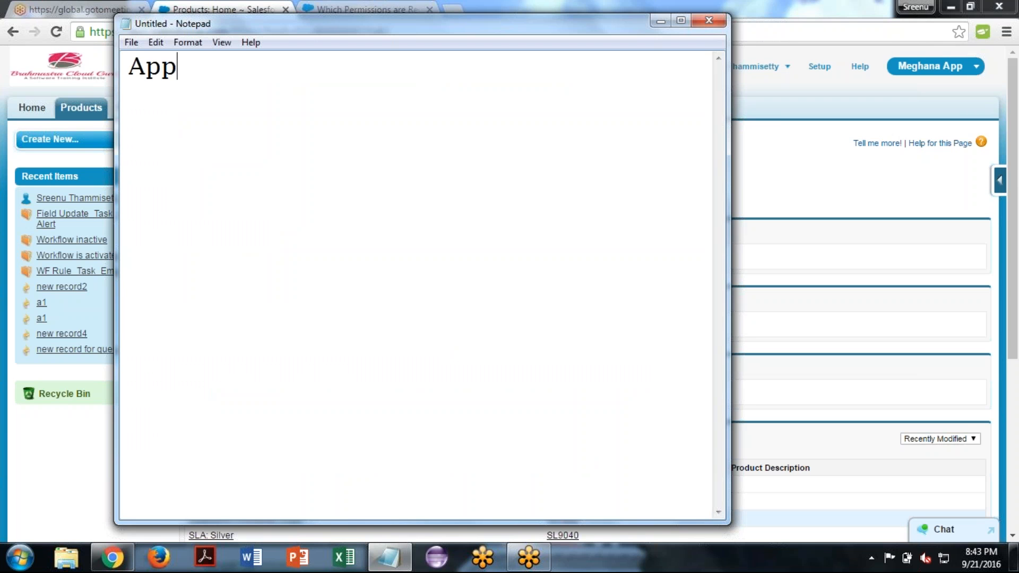
type(":-Meghana App")
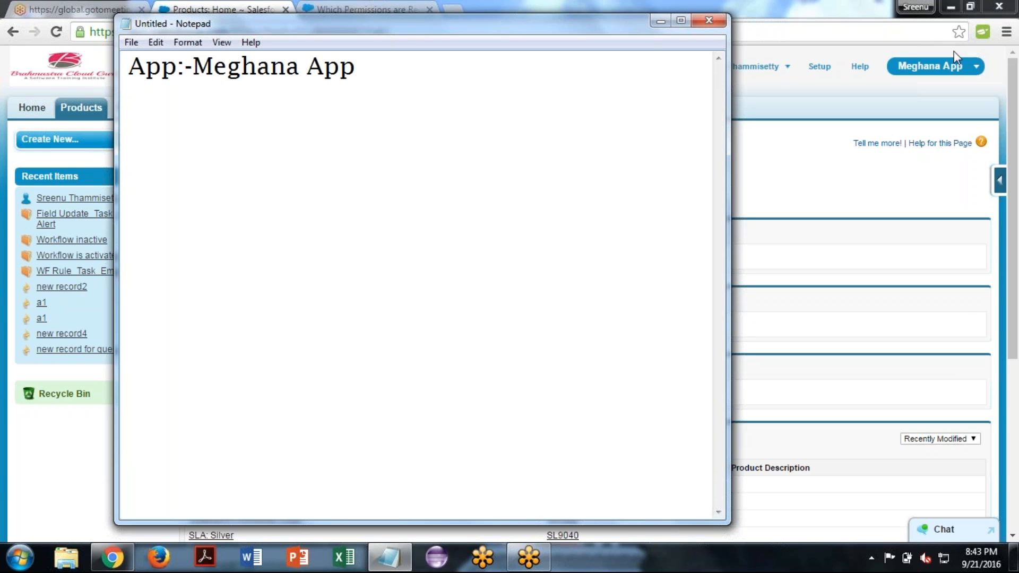
- Switch to Salesforce in the browser to view the list of available apps, and return to the Notepad note
left_click(961, 69)
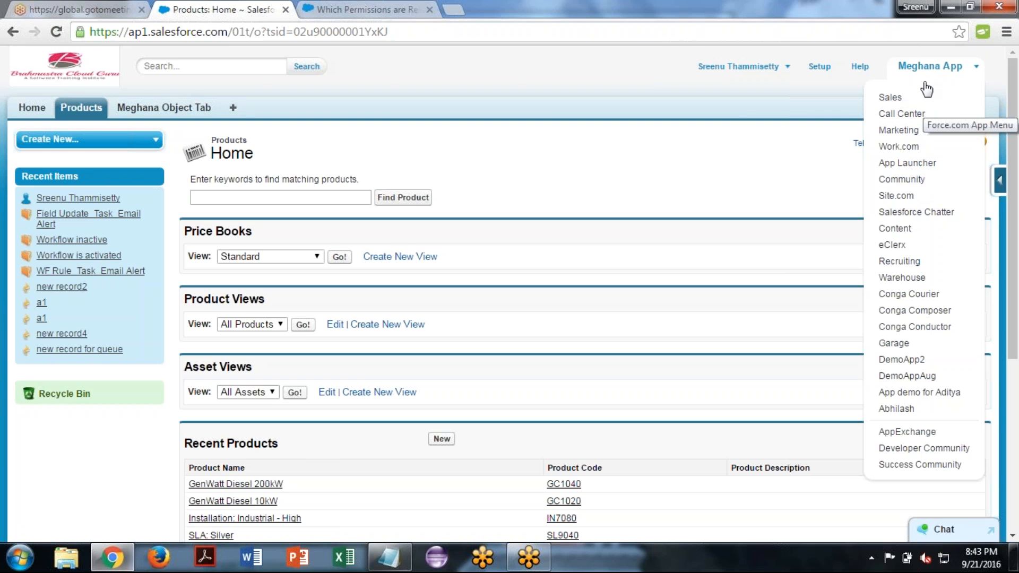
left_click(739, 106)
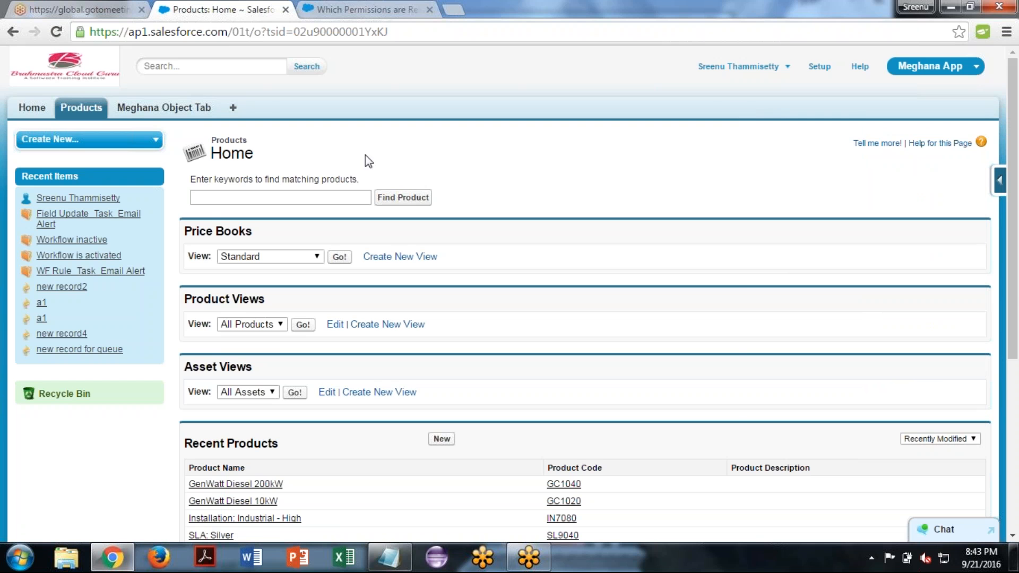
left_click(394, 557)
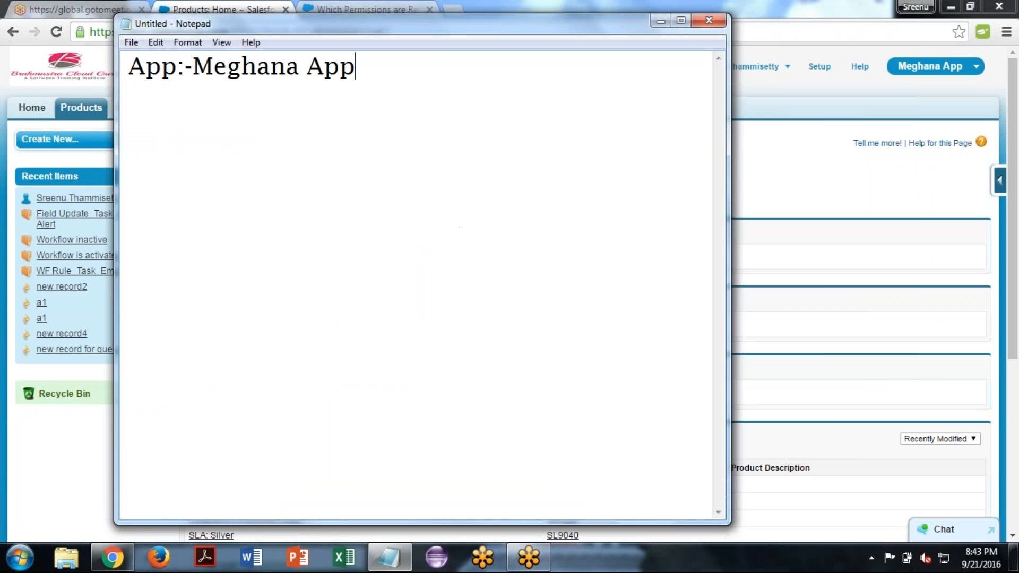
- Move the note window so the Salesforce tabs are uncovered, and write a second line reading "This is collection/group of objects."
left_click_drag(379, 21, 555, 91)
key("Return")
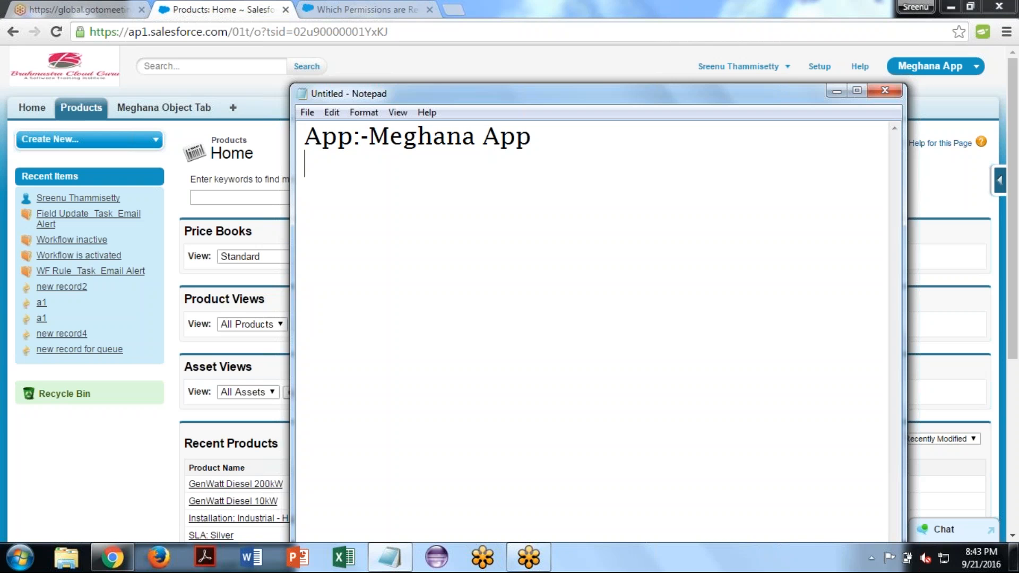
type("This is collection")
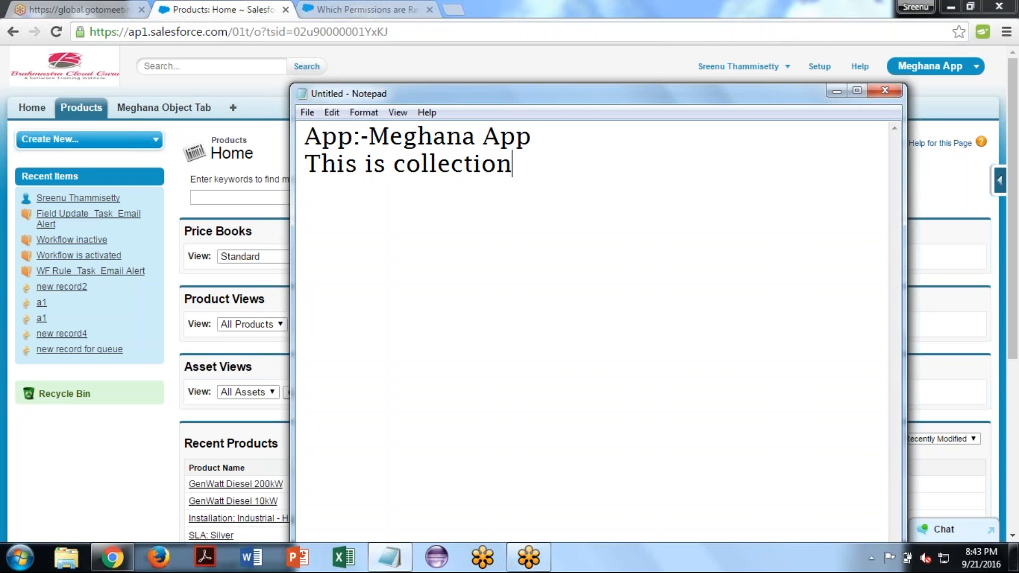
type("/gro")
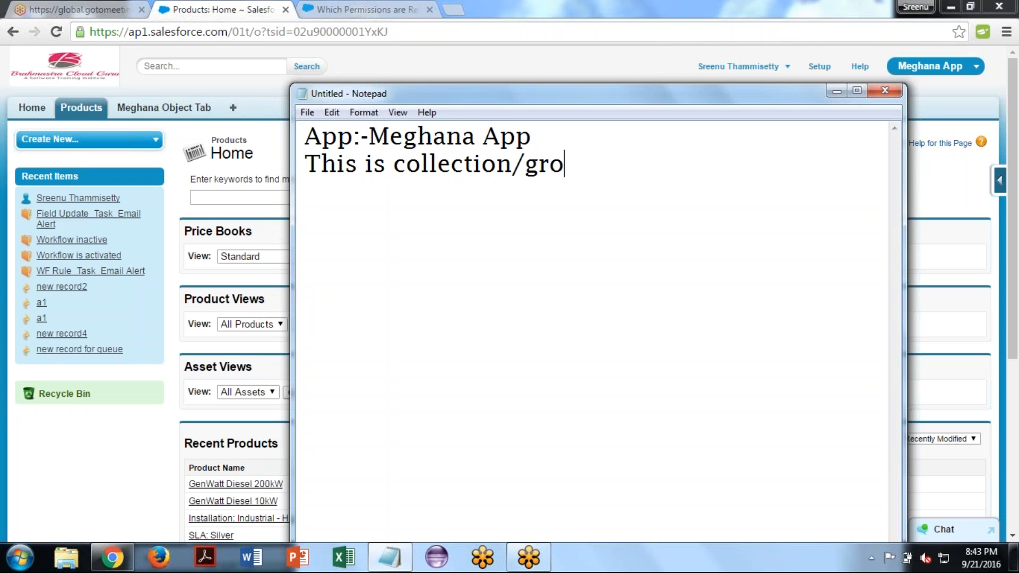
type("up of ")
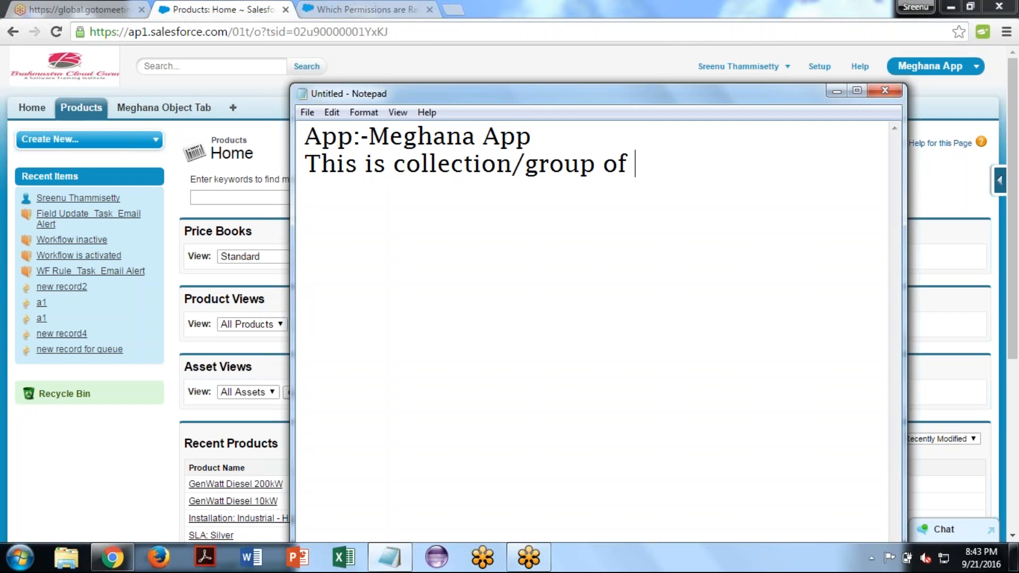
type("objects")
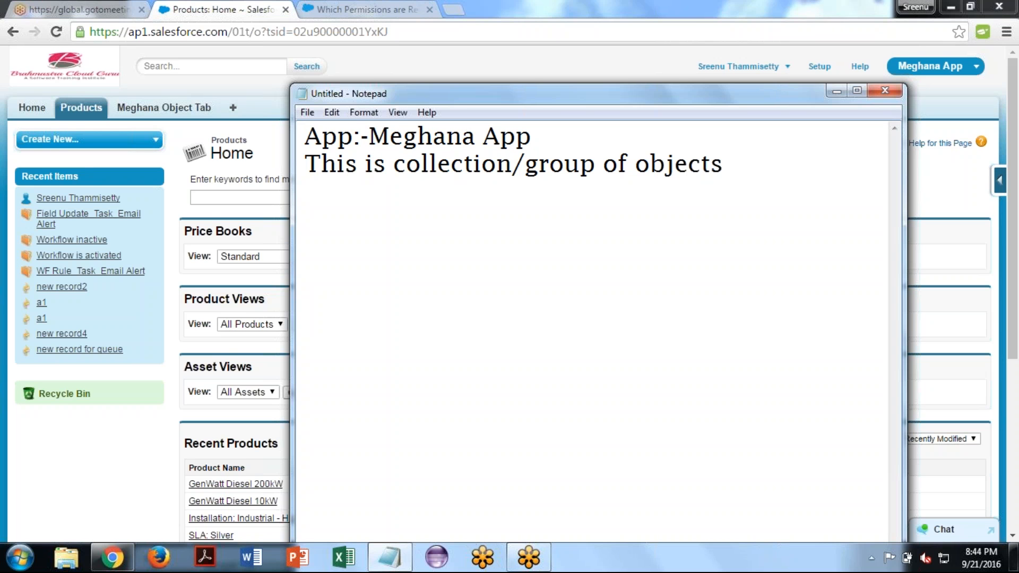
type(",")
key("BackSpace")
type(".")
- Leave a blank line and write "Object(db table)--Using Tab" beneath the app definition
key("Return")
type("Object")
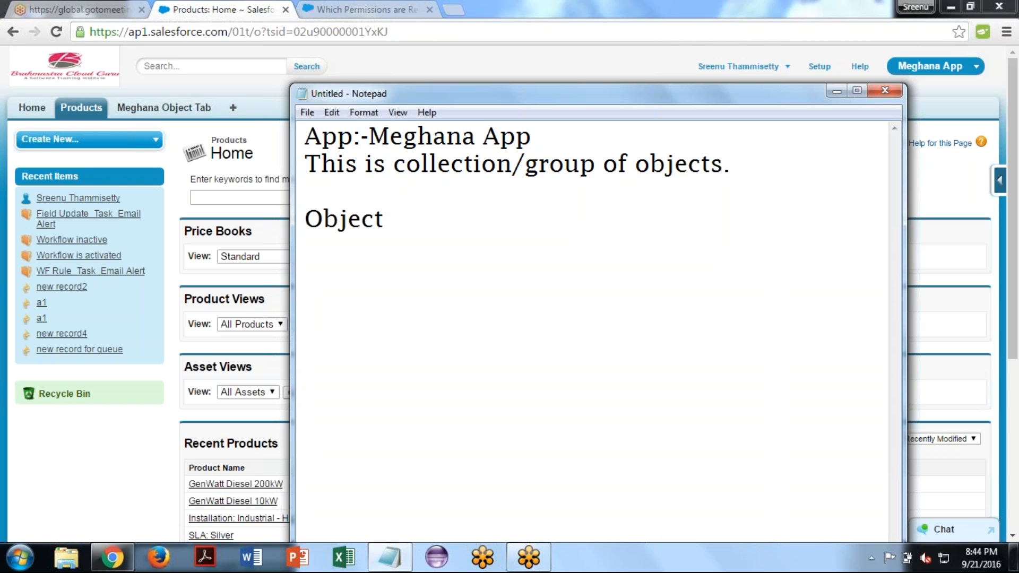
type("(db)")
key("Left")
type("db table")
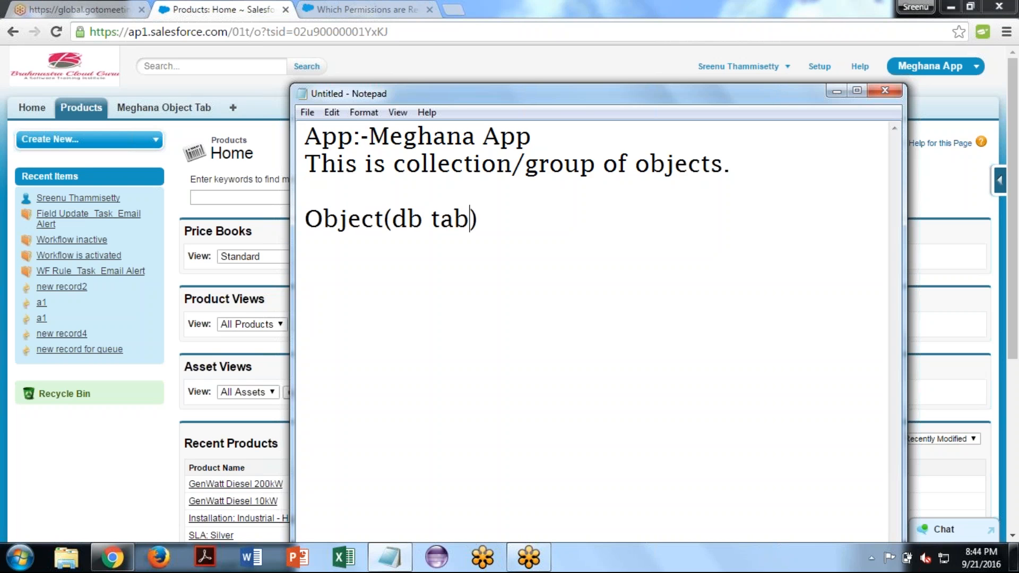
key("Right")
type("--Usi")
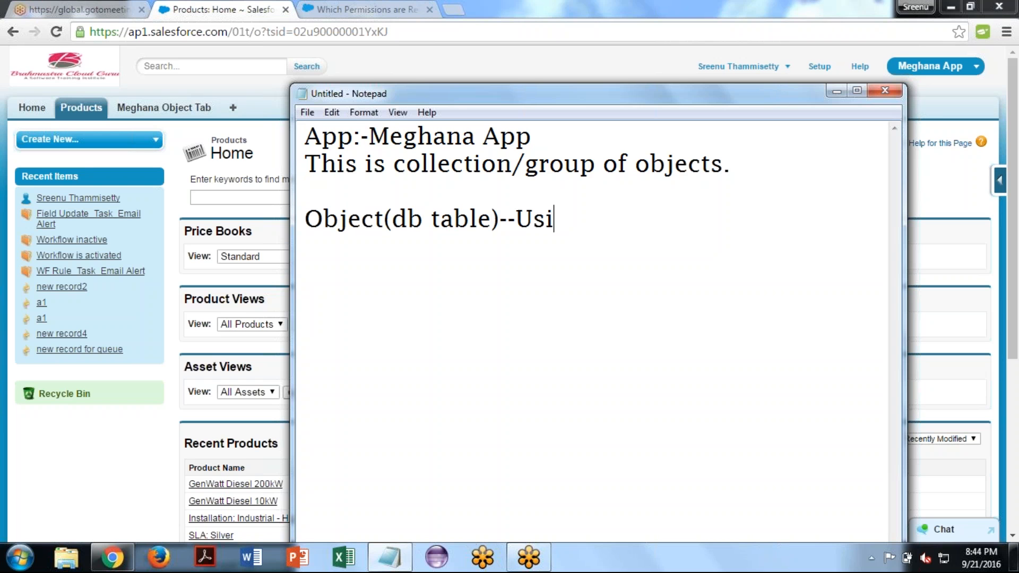
type("ng Tab")
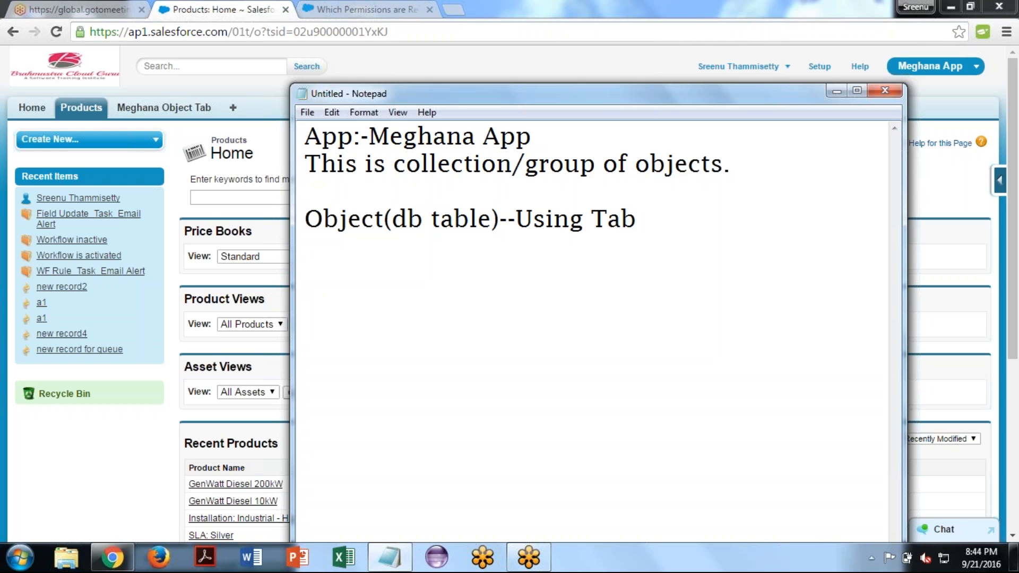
- After another blank line, write "Object:-" followed by the first word of the app's name and "Object"
key("Return")
key("Return")
type("Object")
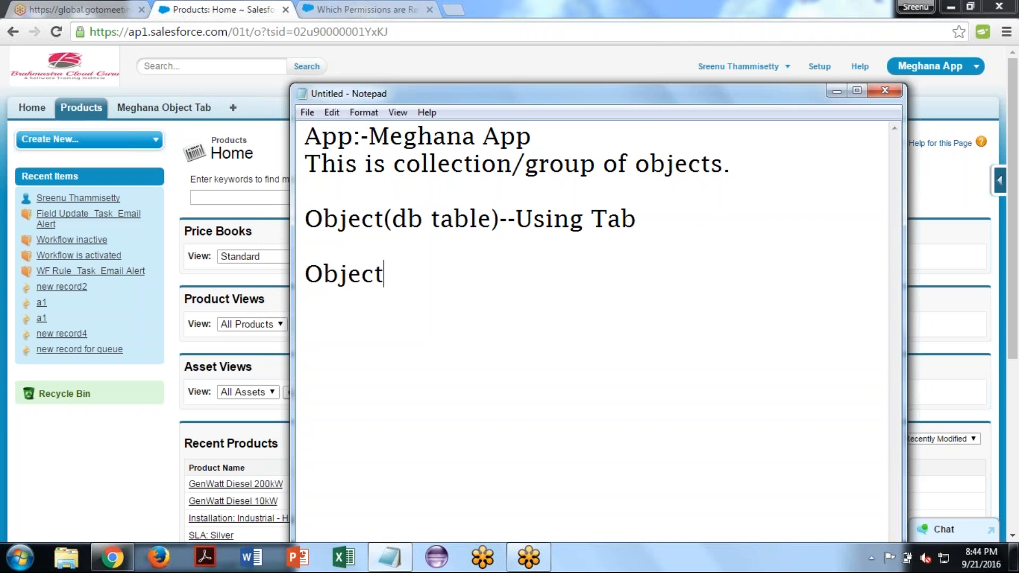
type(":-Meg")
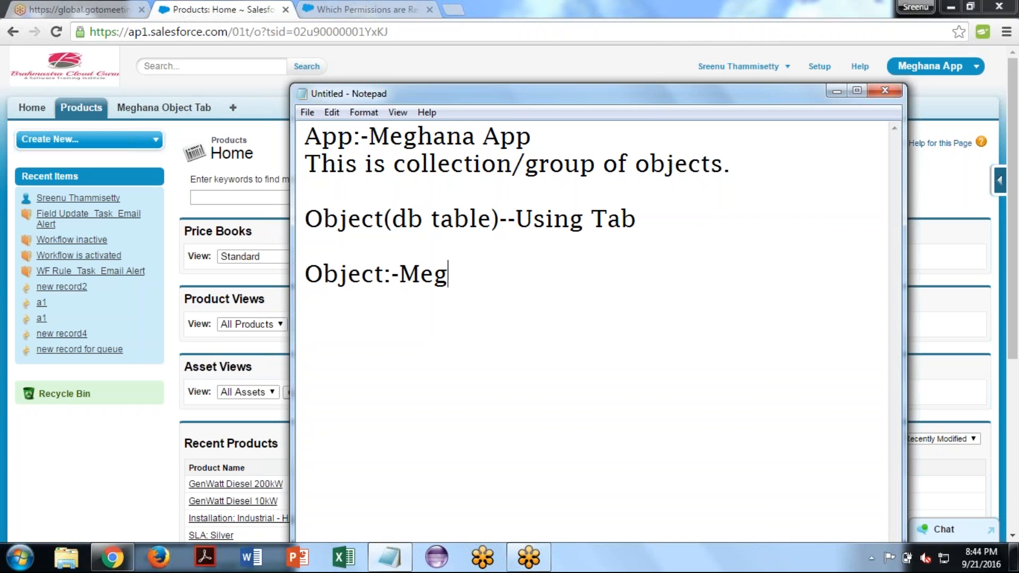
type("hana")
key("BackSpace")
key("BackSpace")
type("ana Objec")
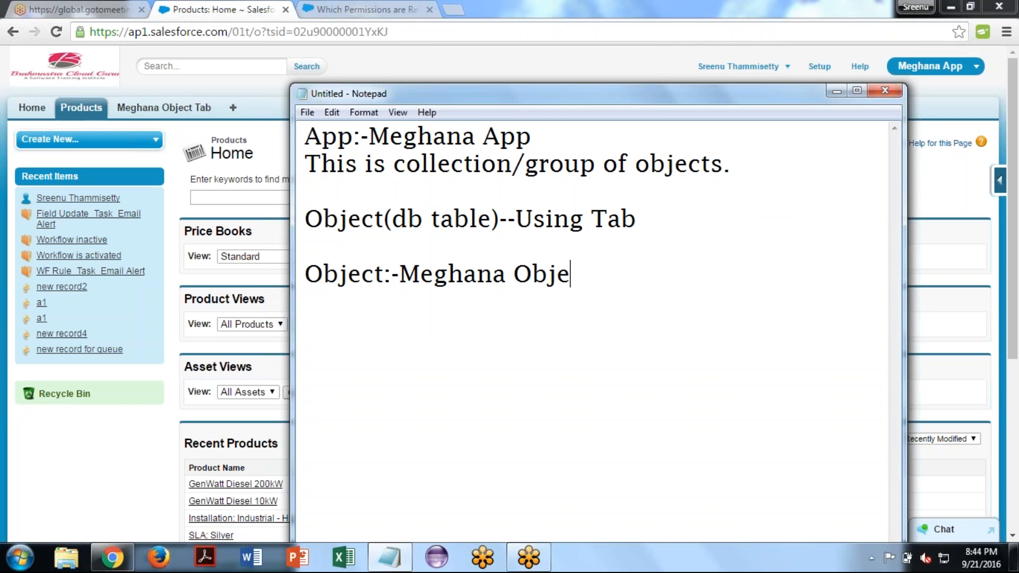
type("t")
- Write "Tab:-" followed by the name of the app's custom object tab on the next line, and leave a blank line
key("Return")
type("Tab")
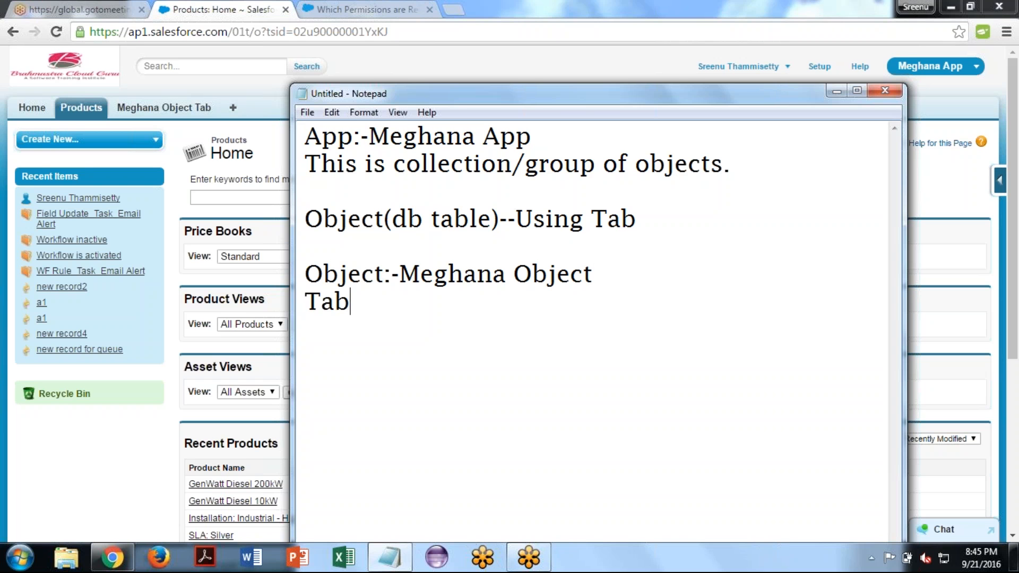
type(":-")
type("Meghana Object Tab")
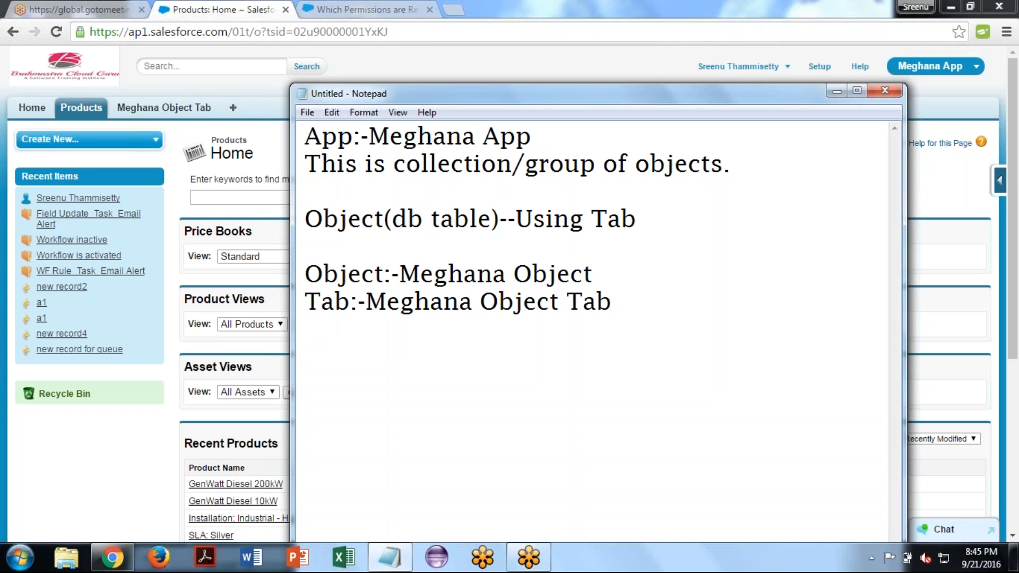
key("Return")
key("Return")
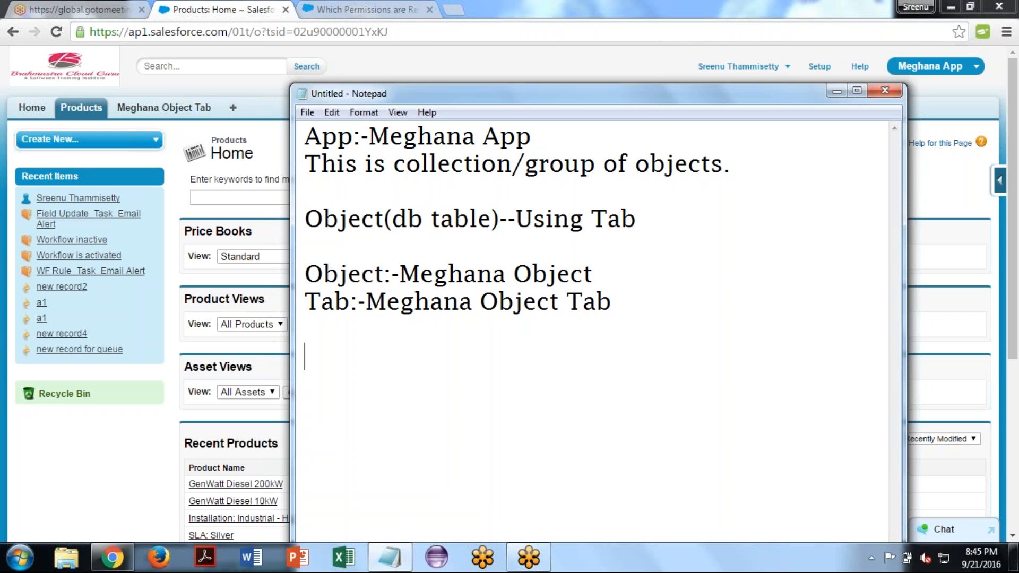
- Open developer.salesforce.com in a new browser tab and go to its Sign Up page
left_click(460, 5)
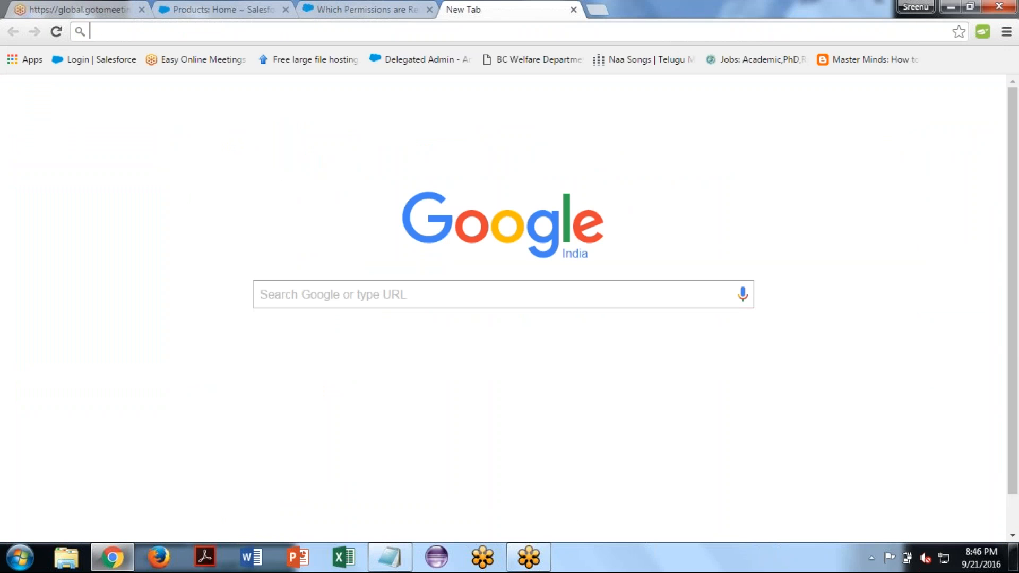
type("dev")
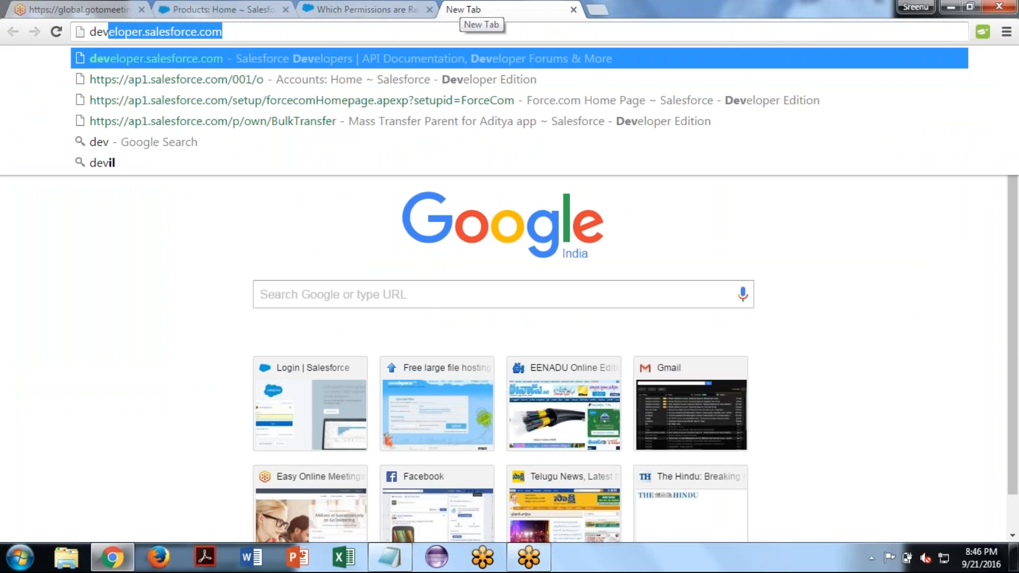
key("Right")
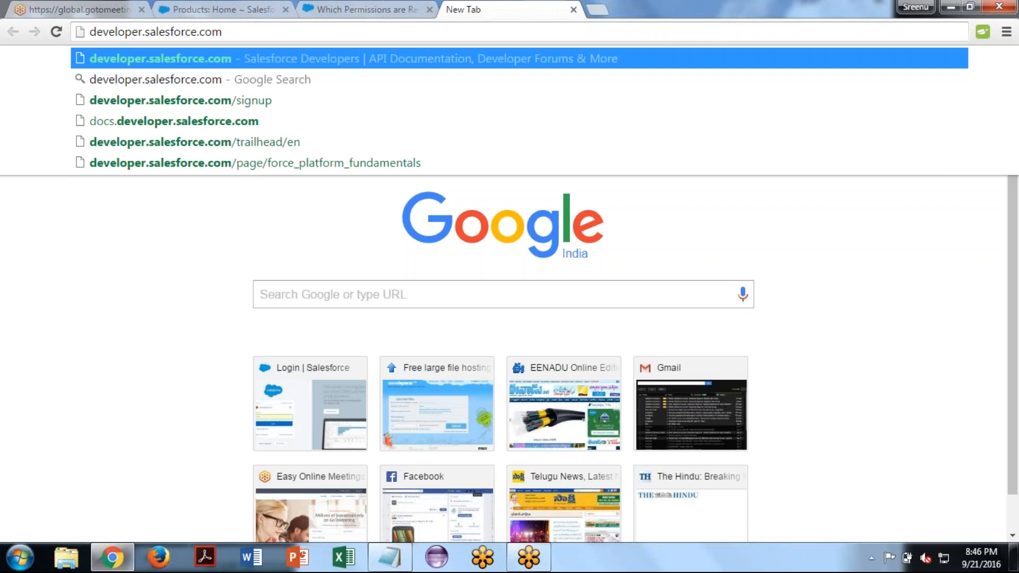
key("Return")
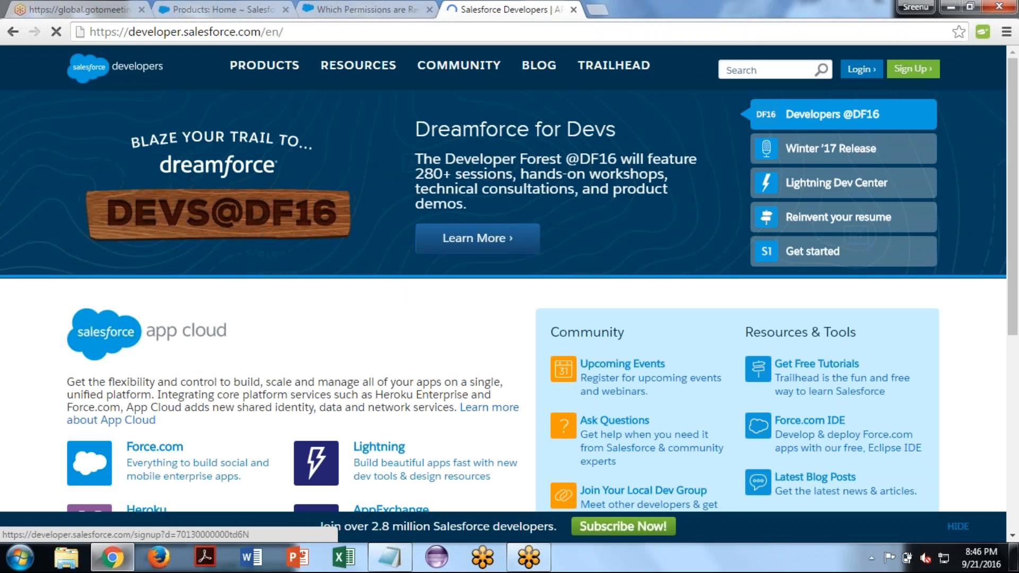
left_click(912, 69)
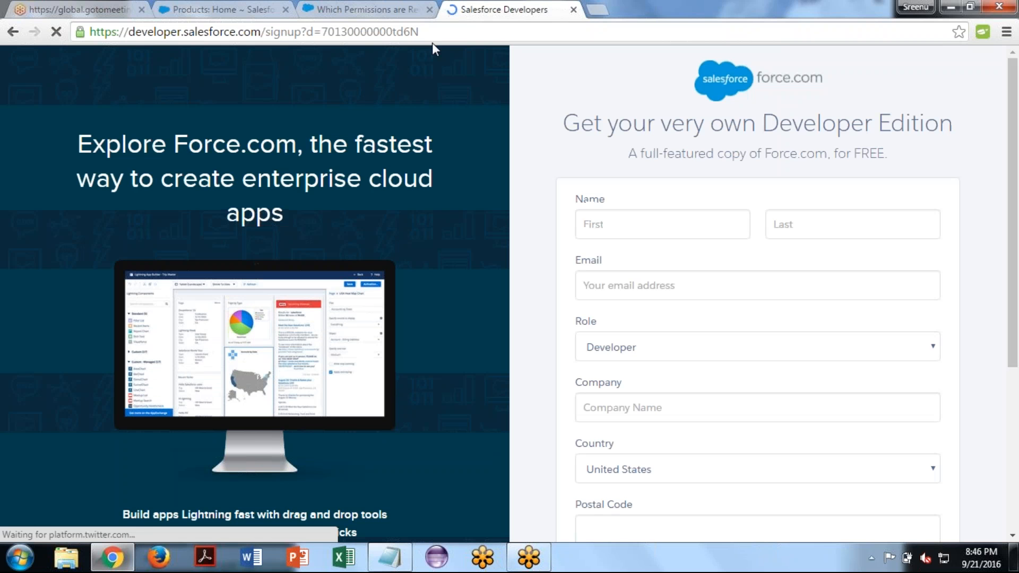
- Load login.salesforce.com in the same browser tab to show the Salesforce login page and its address
left_click(434, 32)
type("login.salesforce.com")
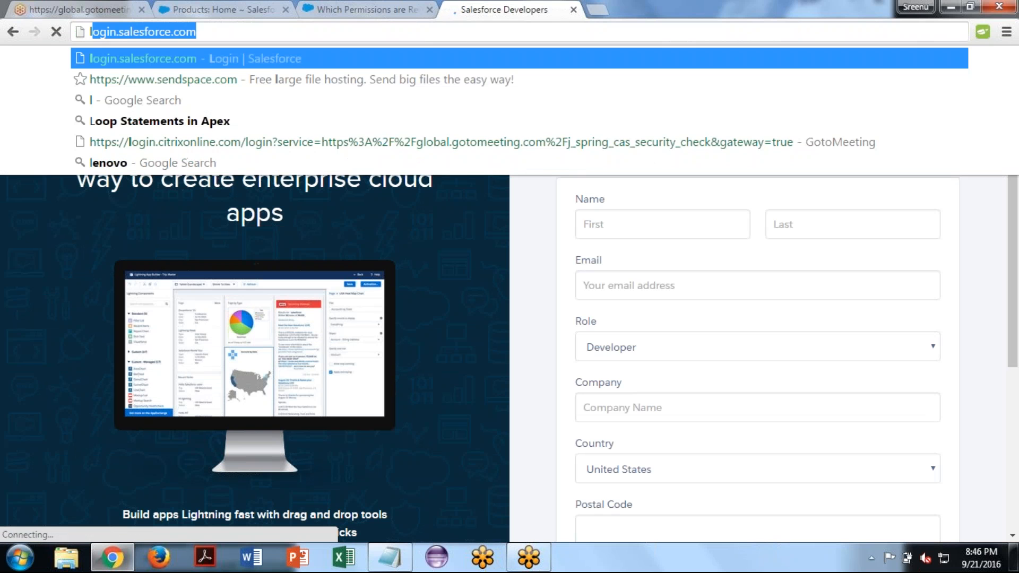
key("End")
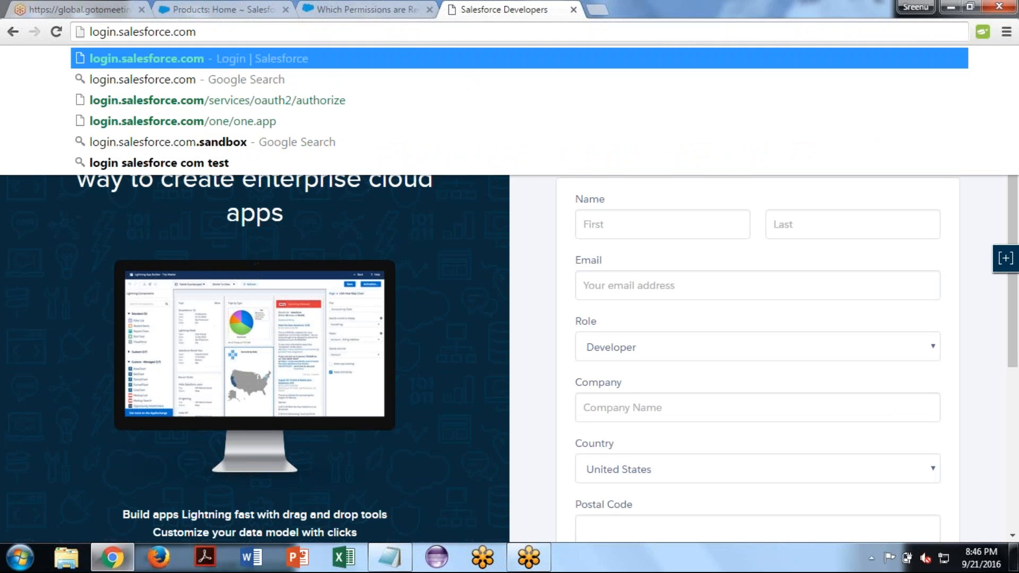
key("Return")
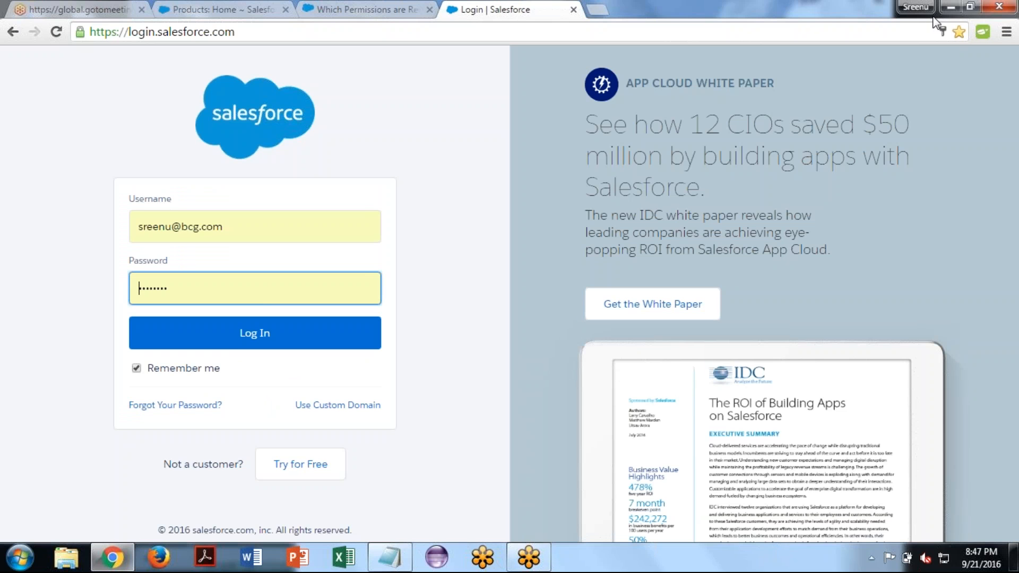
left_click(261, 32)
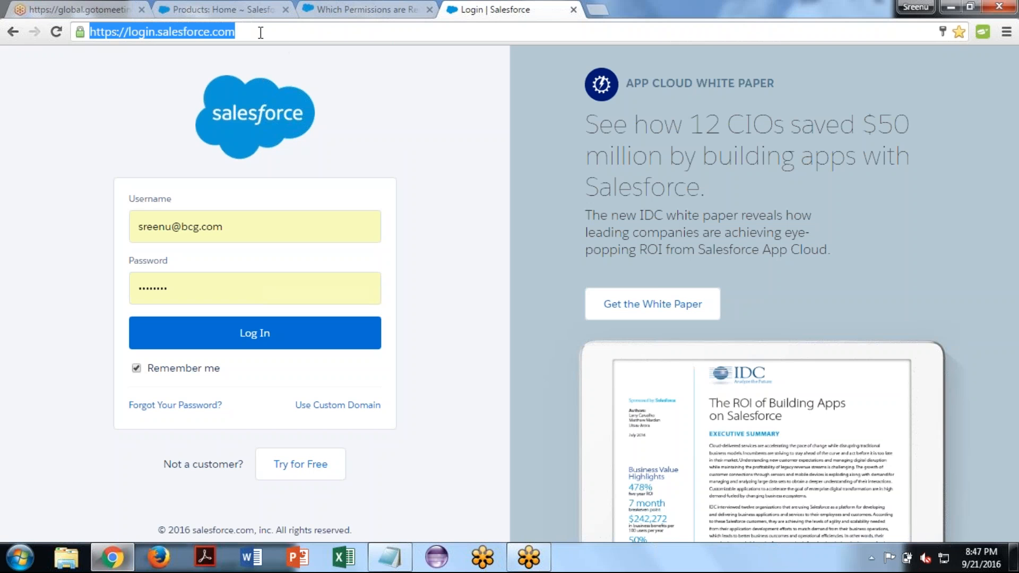
left_click(583, 274)
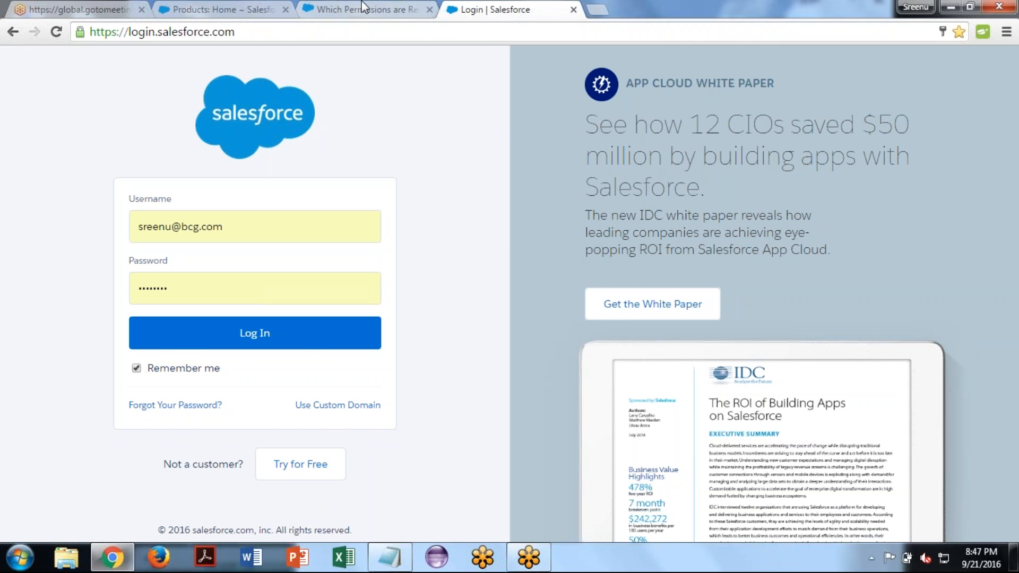
- Close the login page and open the app's custom object tab in Salesforce to view its home page and icon
key("ctrl+w")
left_click(225, 7)
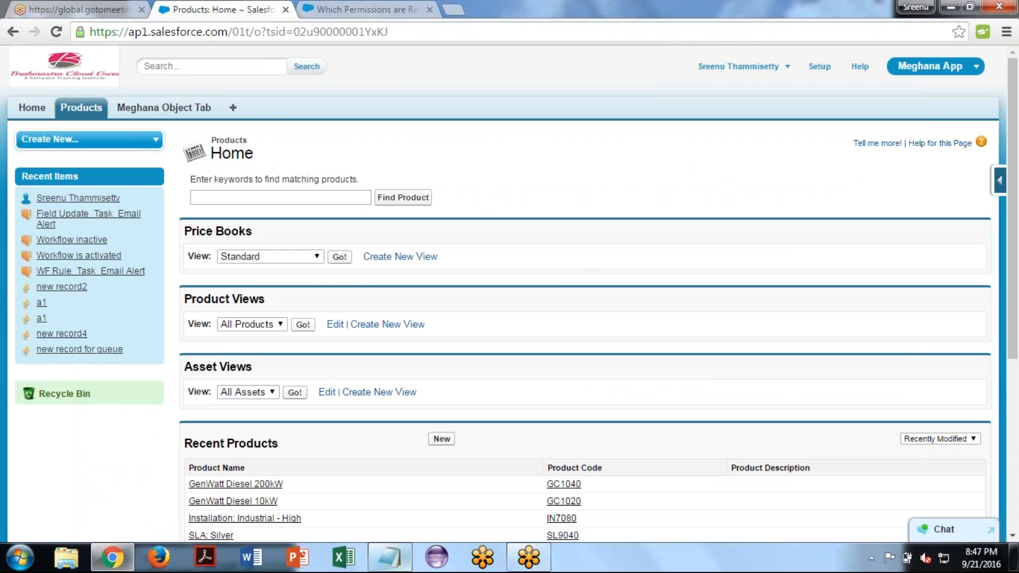
left_click(389, 557)
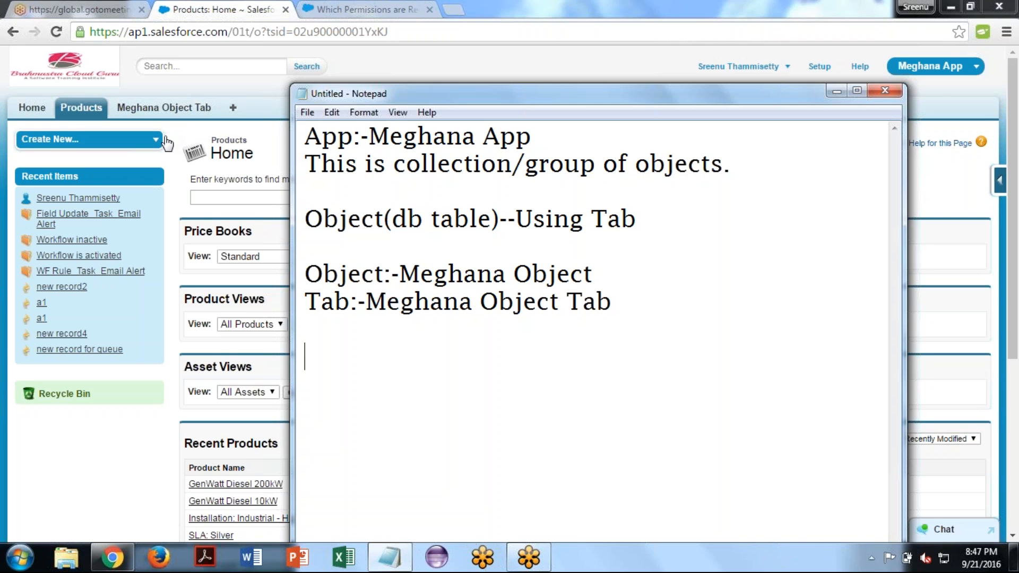
left_click(190, 132)
left_click(177, 110)
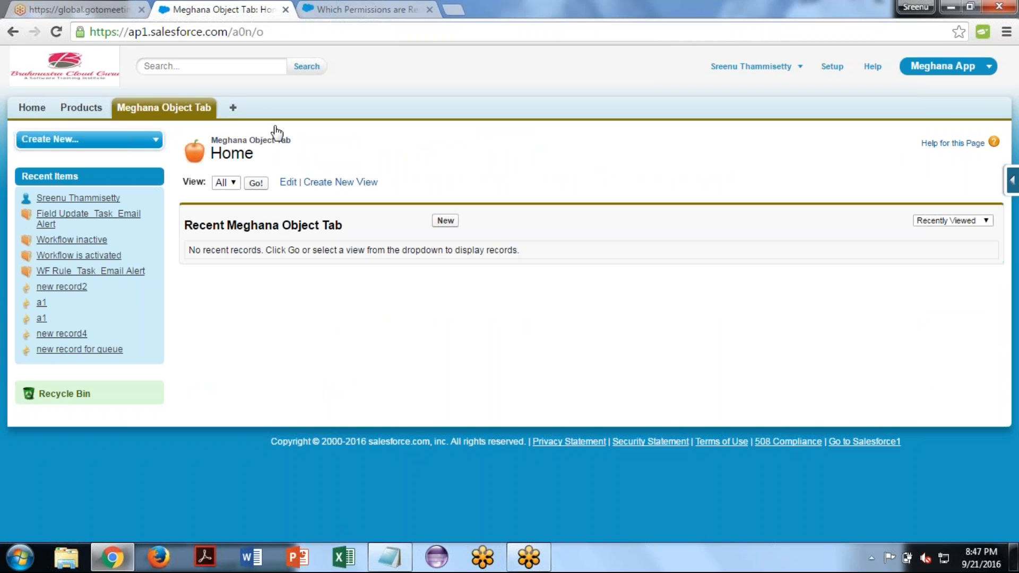
left_click_drag(276, 145, 232, 148)
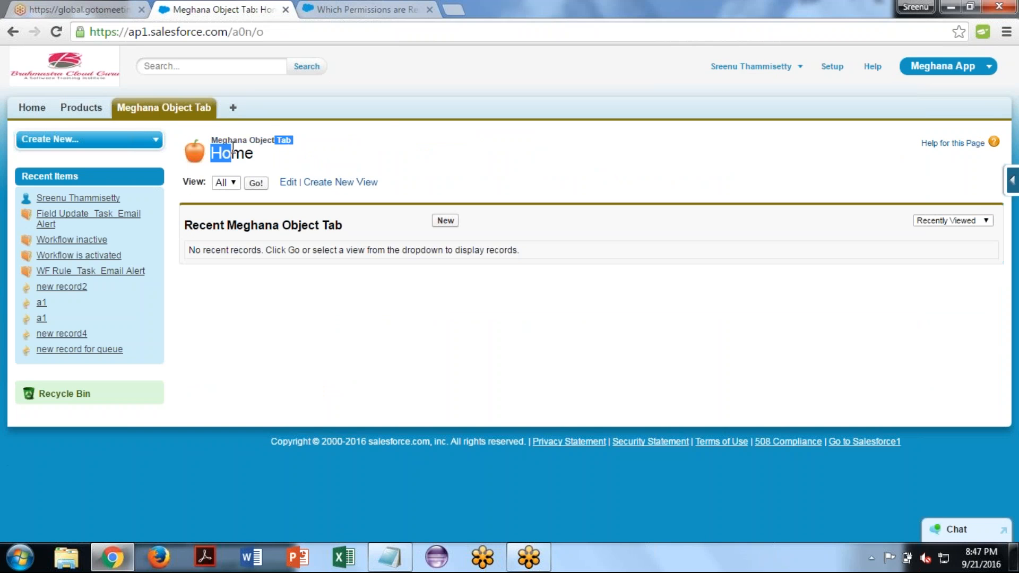
left_click(194, 153)
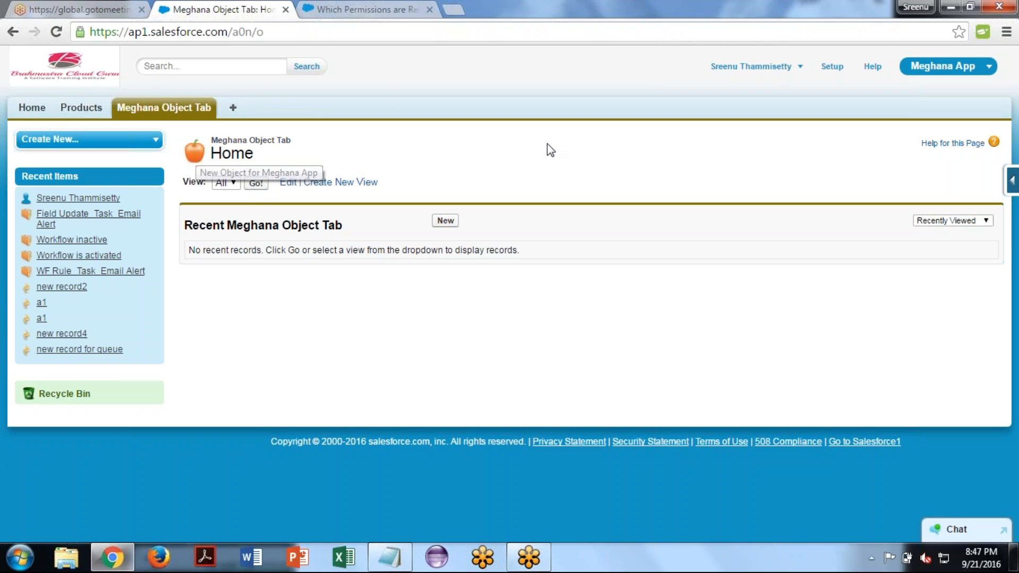
- Return to the Notepad note and add a "---" separator line followed by a heading reading "Field Types:-"
left_click(390, 556)
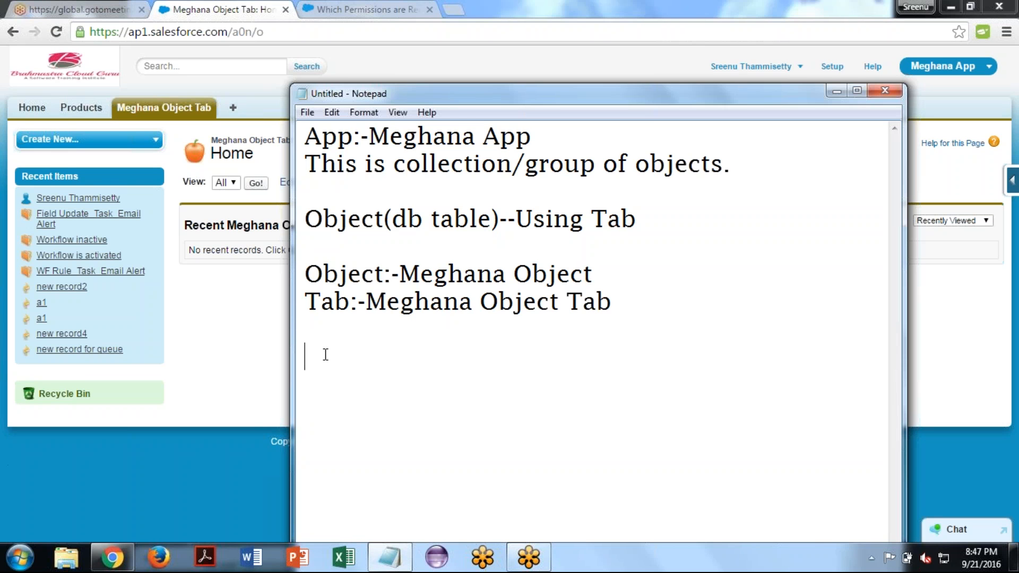
type("---")
key("Return")
type("Field Types")
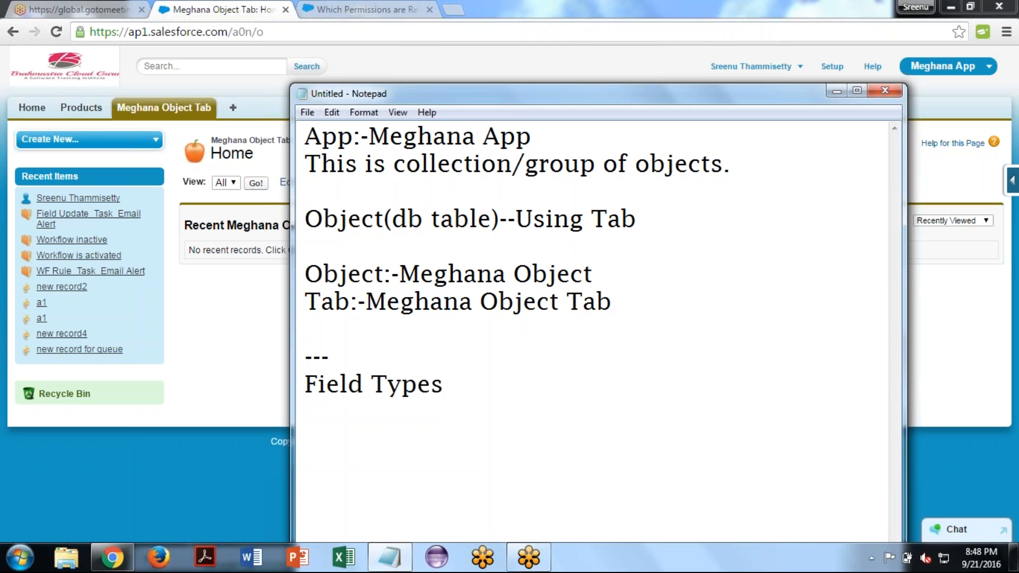
type(":-")
- Switch from the Notepad note to Salesforce and open the Custom Objects list in Setup
left_click(253, 311)
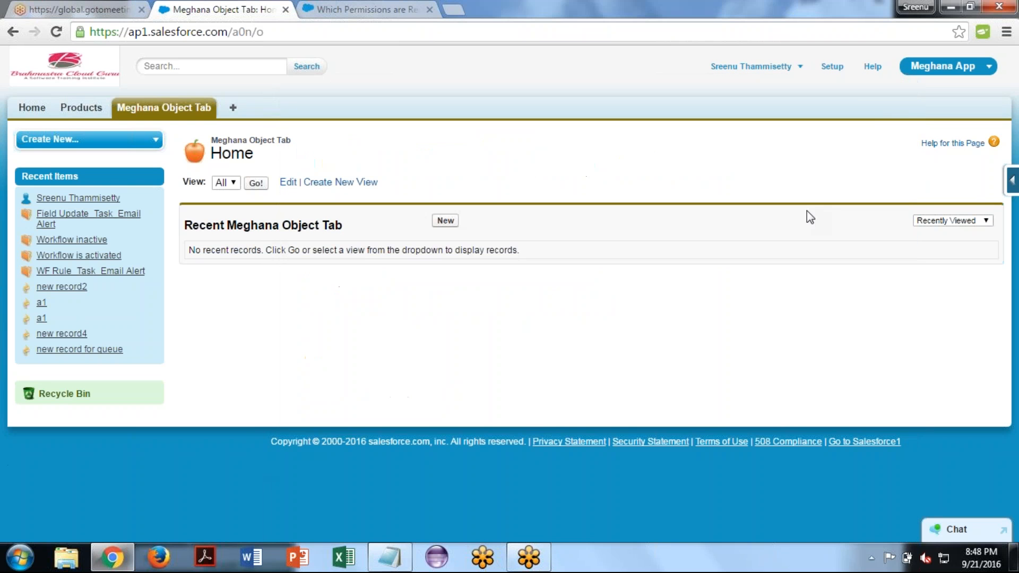
left_click(831, 67)
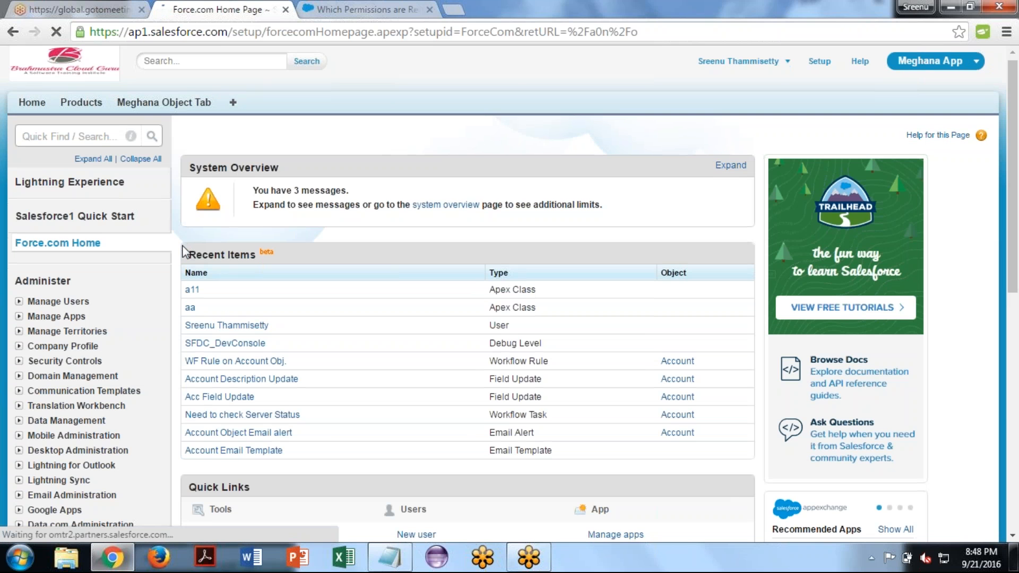
scroll(182, 249, "down", 6)
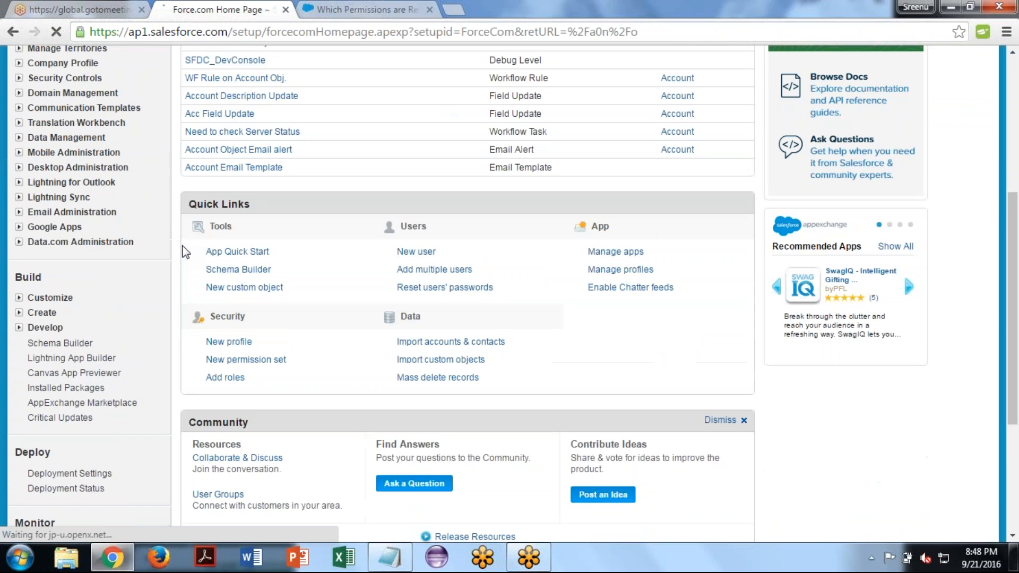
left_click(18, 246)
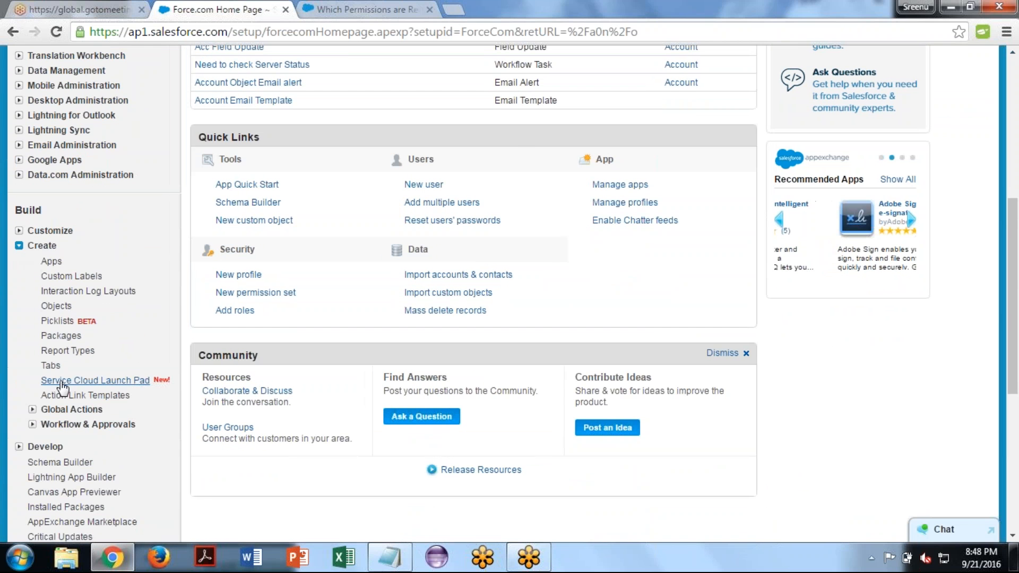
left_click(55, 306)
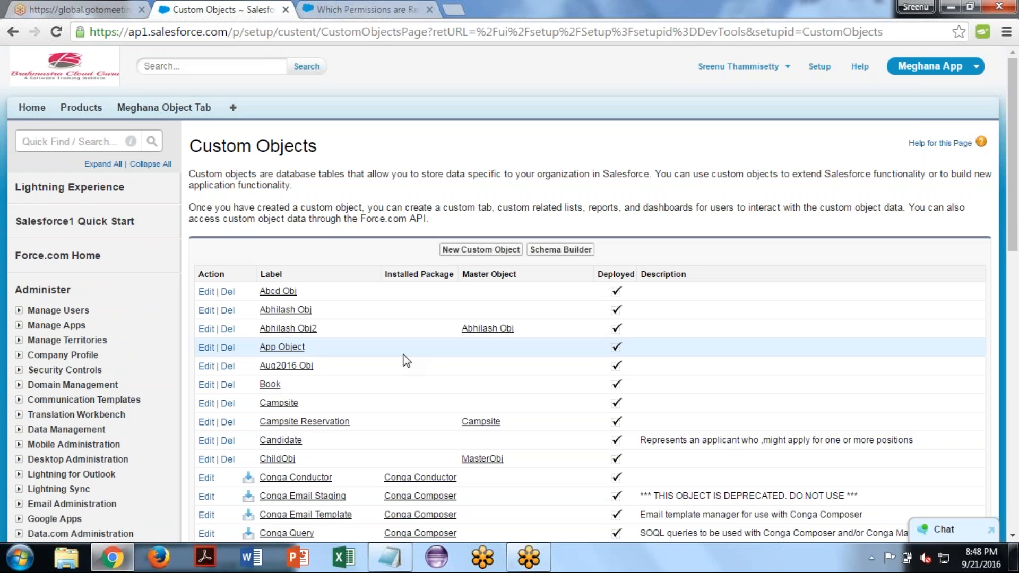
- Find the custom object created for the current app in the Custom Objects list and open its definition
scroll(406, 361, "down", 6)
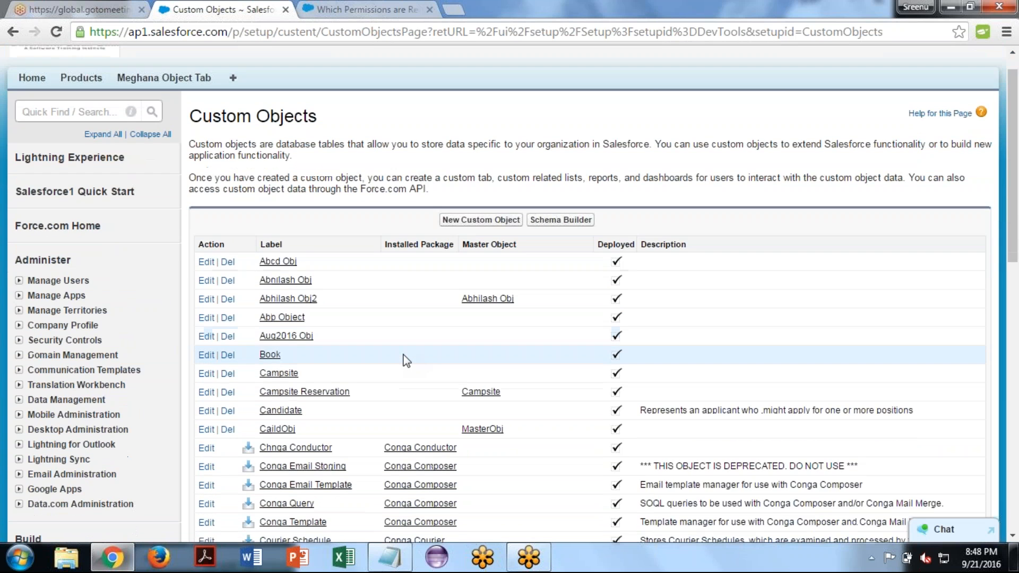
scroll(406, 361, "down", 3)
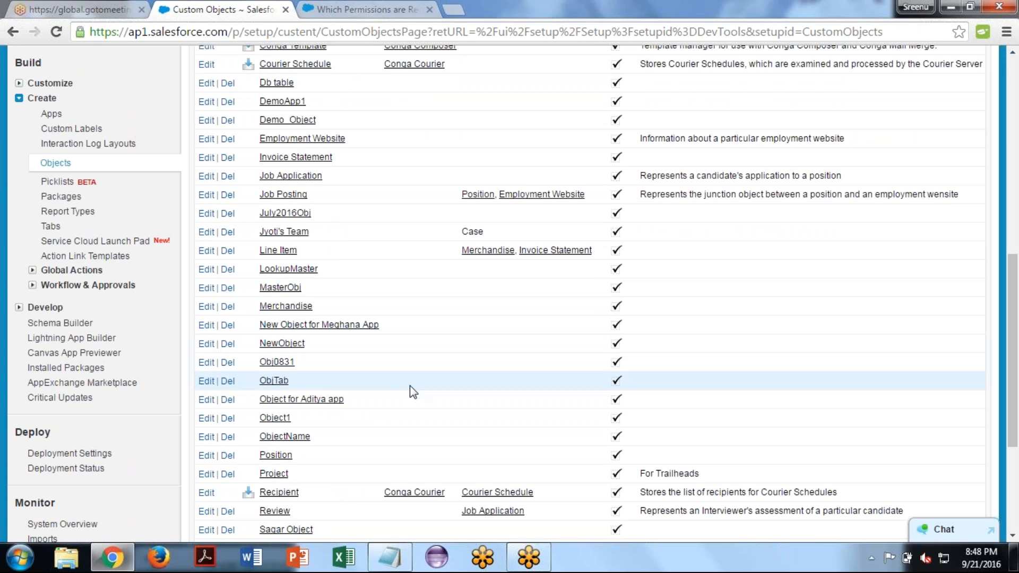
scroll(410, 386, "down", 4)
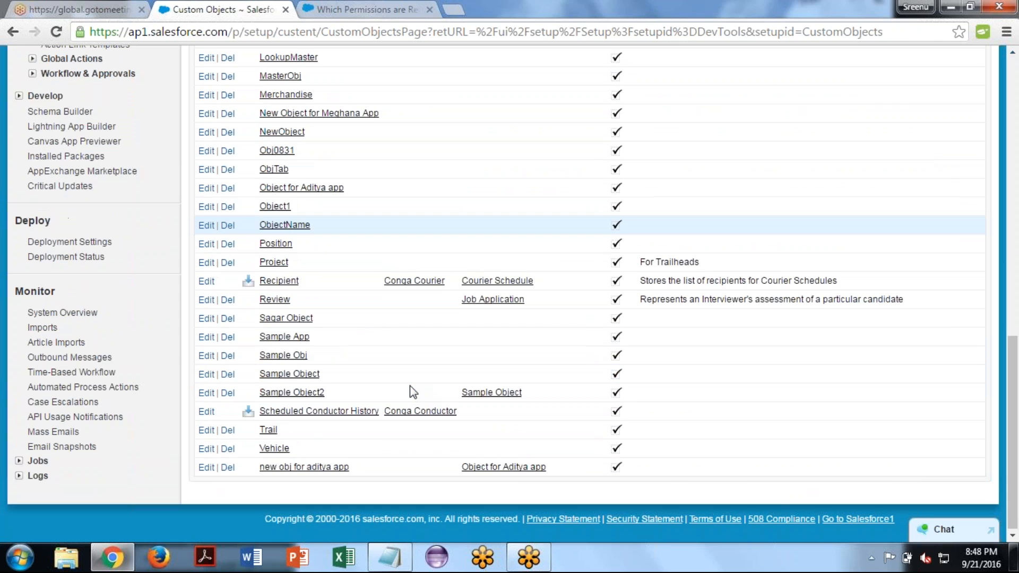
scroll(409, 386, "up", 1)
scroll(410, 385, "up", 4)
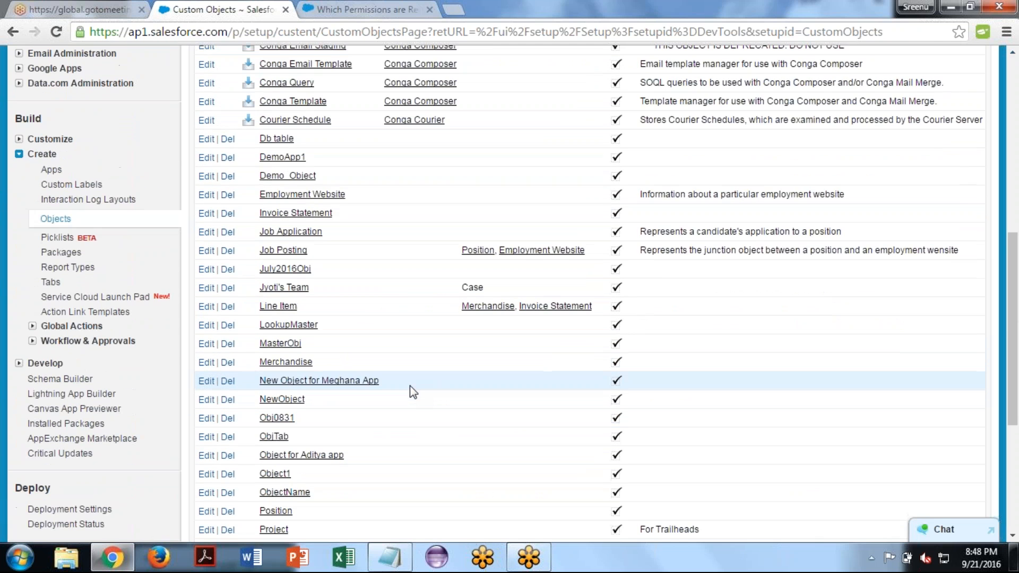
left_click(331, 382)
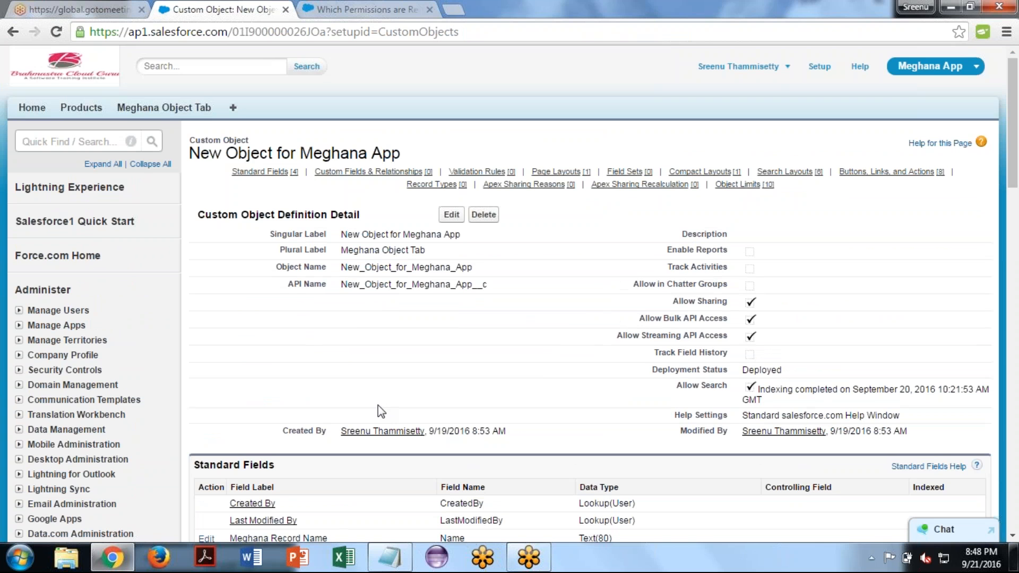
- Start a new custom field on this object to show the available data types
scroll(380, 412, "down", 1)
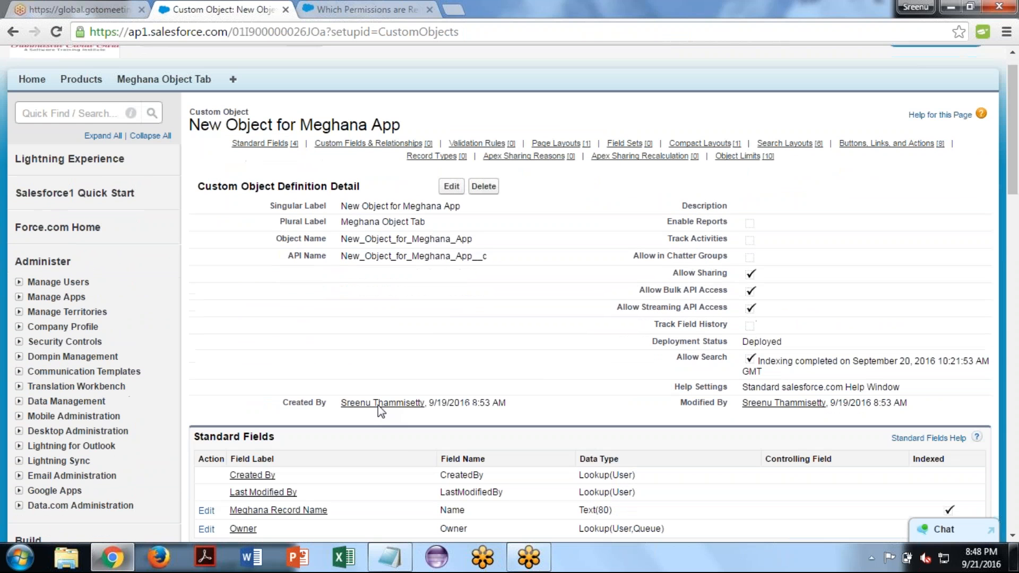
scroll(380, 411, "down", 4)
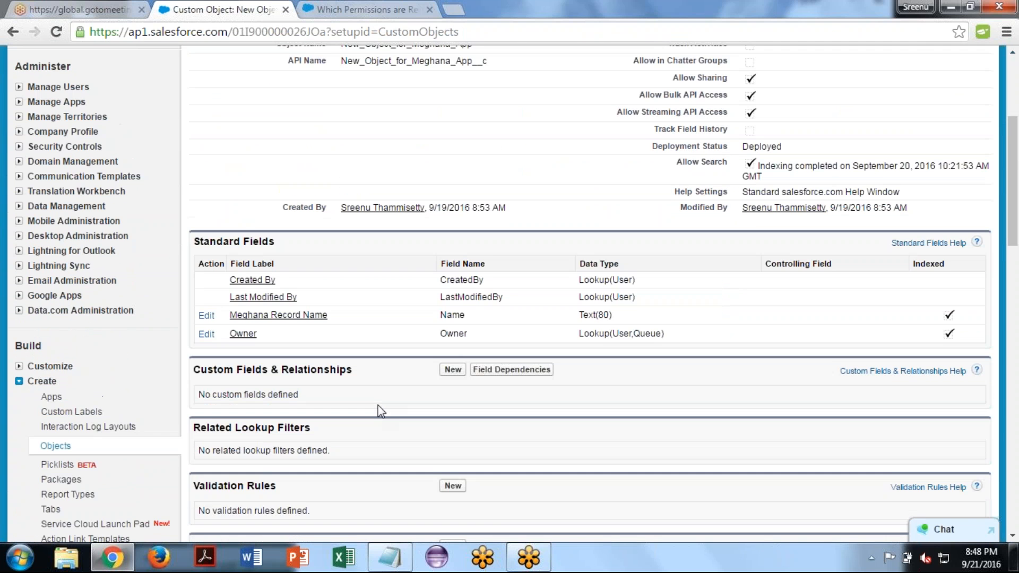
left_click(454, 355)
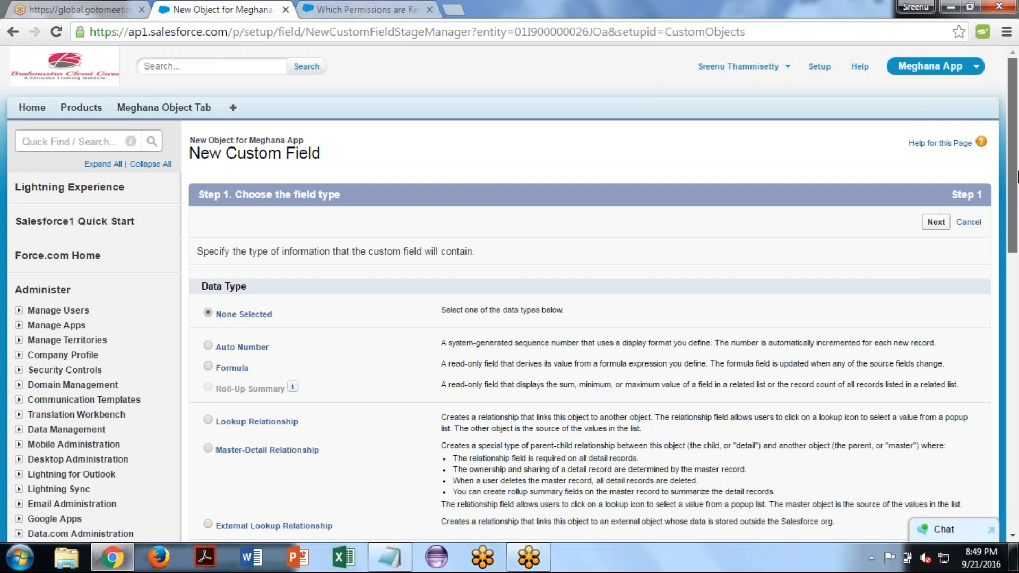
mouse_move(1017, 177)
left_mouse_down()
mouse_move(1017, 210)
mouse_move(1017, 178)
left_mouse_up()
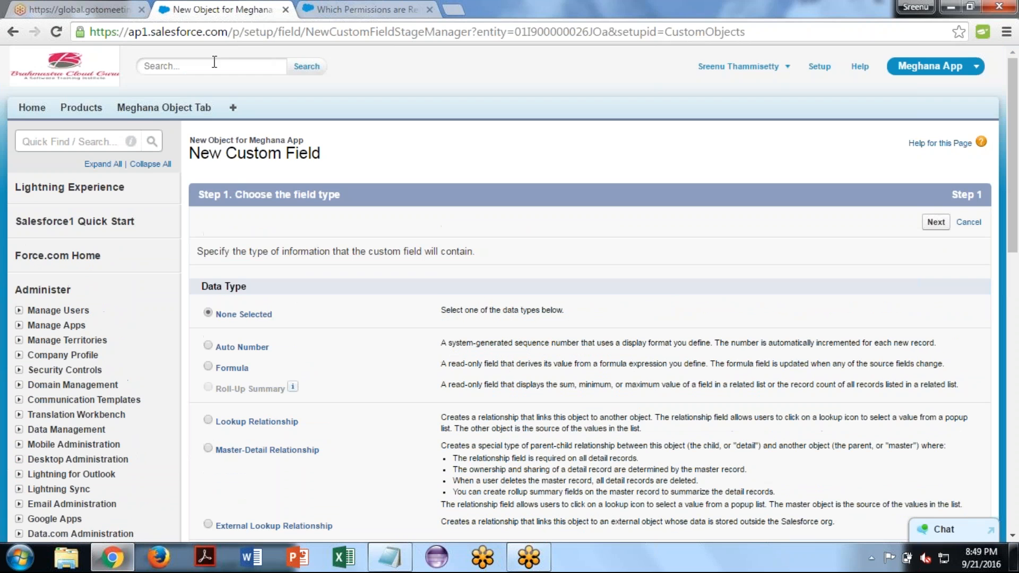
- Open the custom object's tab in a separate browser tab, close the GoToMeeting tab, and start a new record for the object
middle_click(156, 112)
left_click(361, 9)
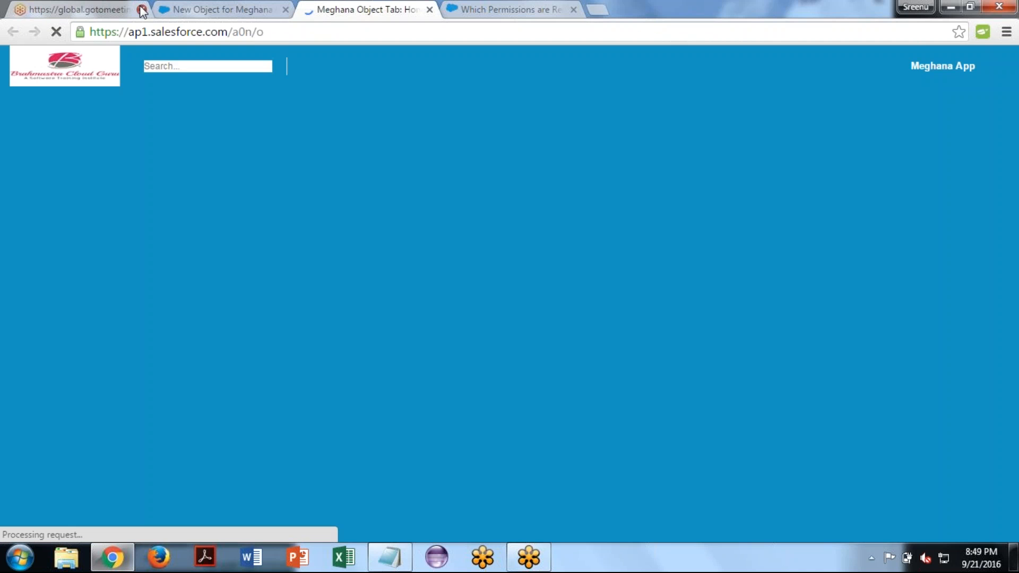
left_click(141, 9)
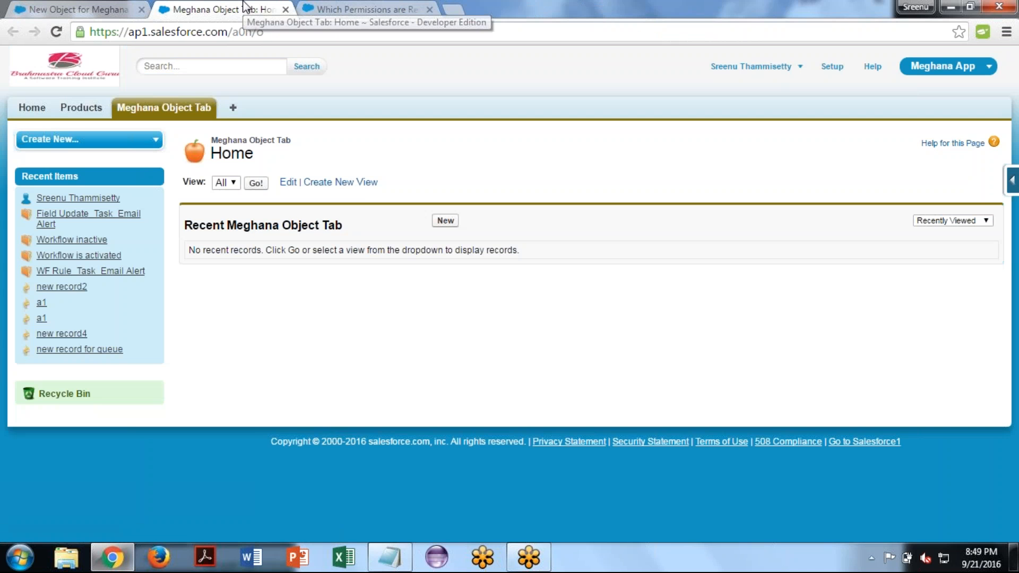
left_click(446, 221)
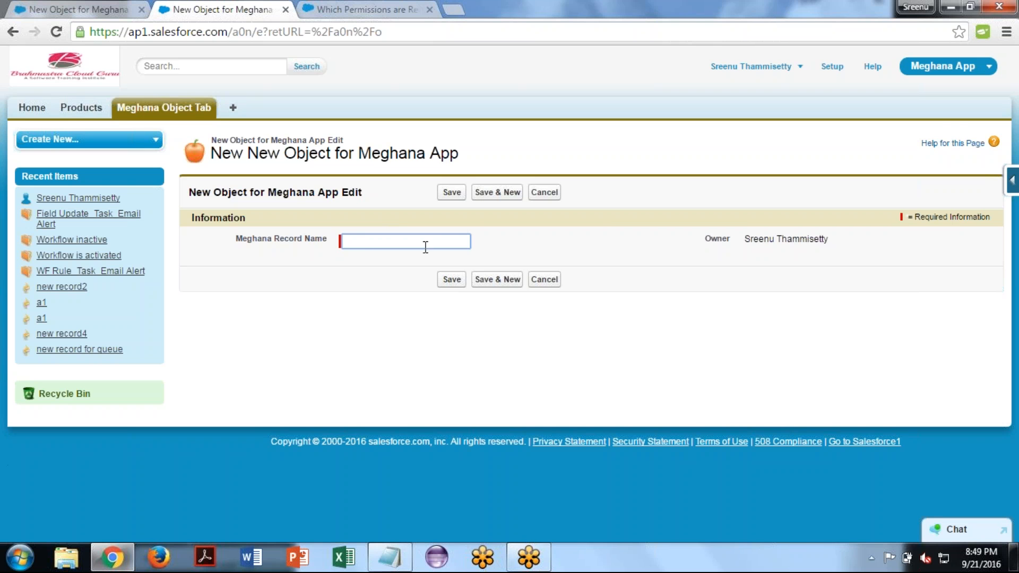
left_click(603, 229)
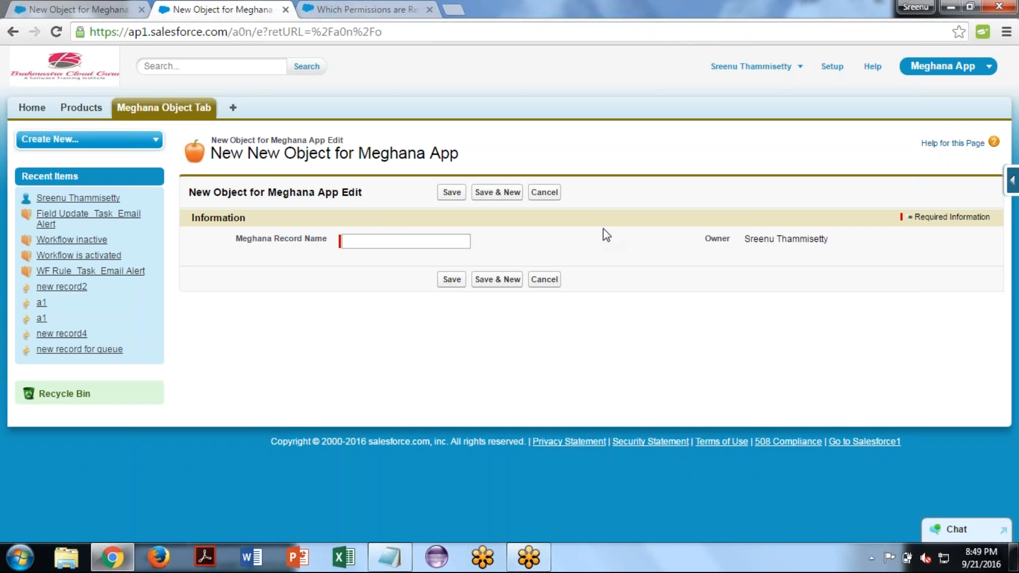
- Open the Sales app in another browser tab and start a new account, continuing past the record type selection
left_click(955, 70)
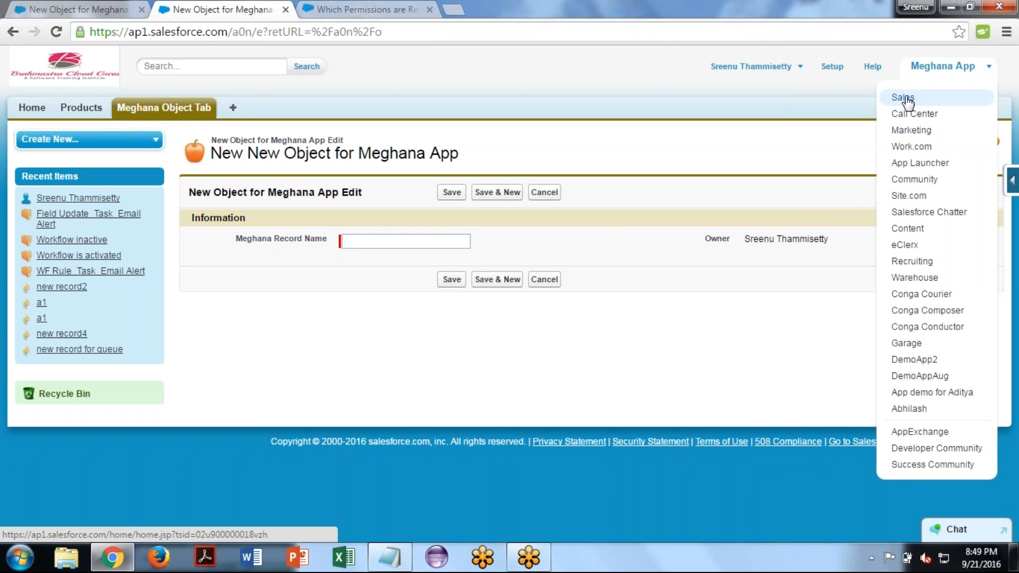
middle_click(905, 98)
left_click(375, 6)
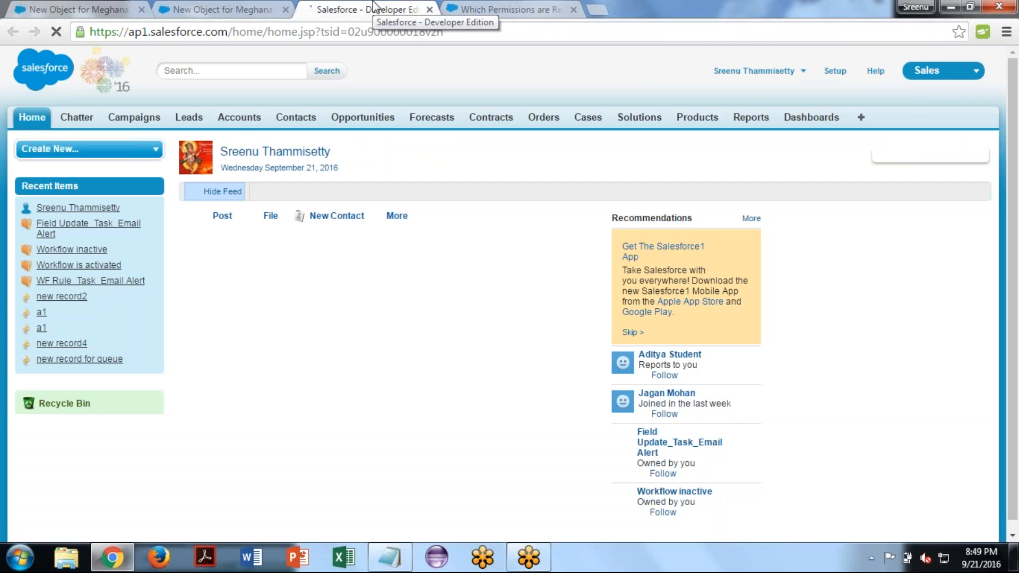
left_click(240, 118)
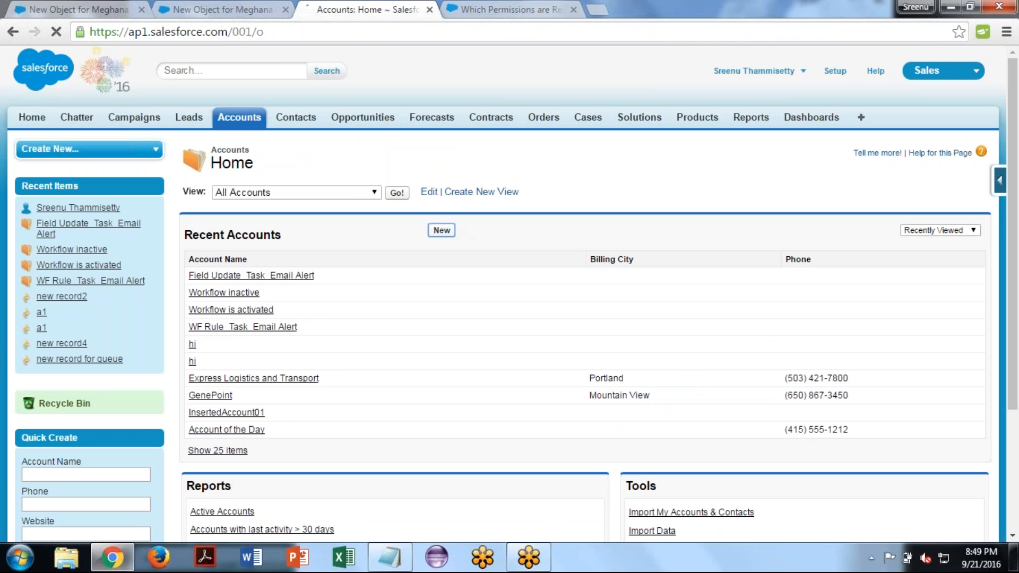
left_click(441, 231)
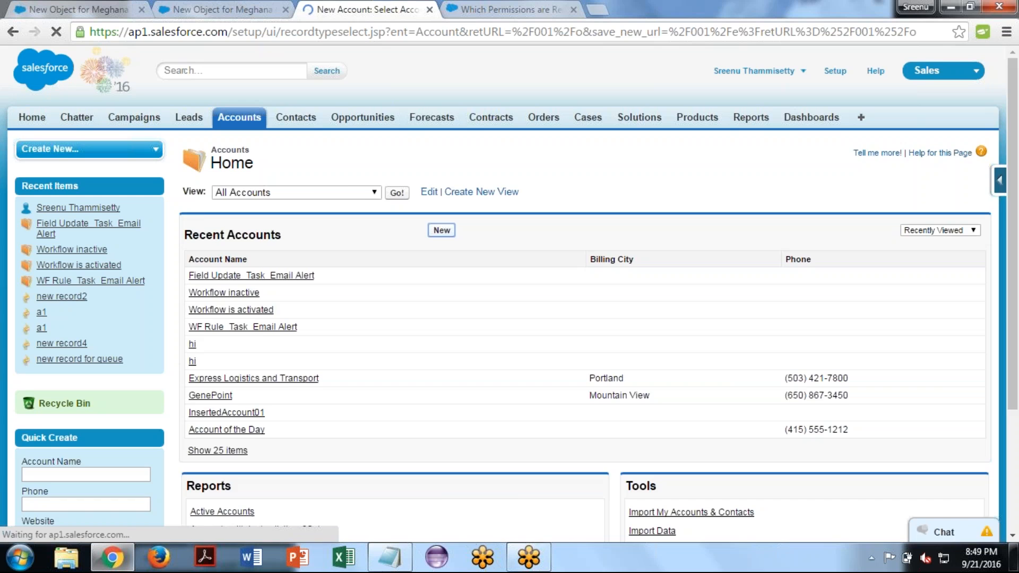
left_click(457, 290)
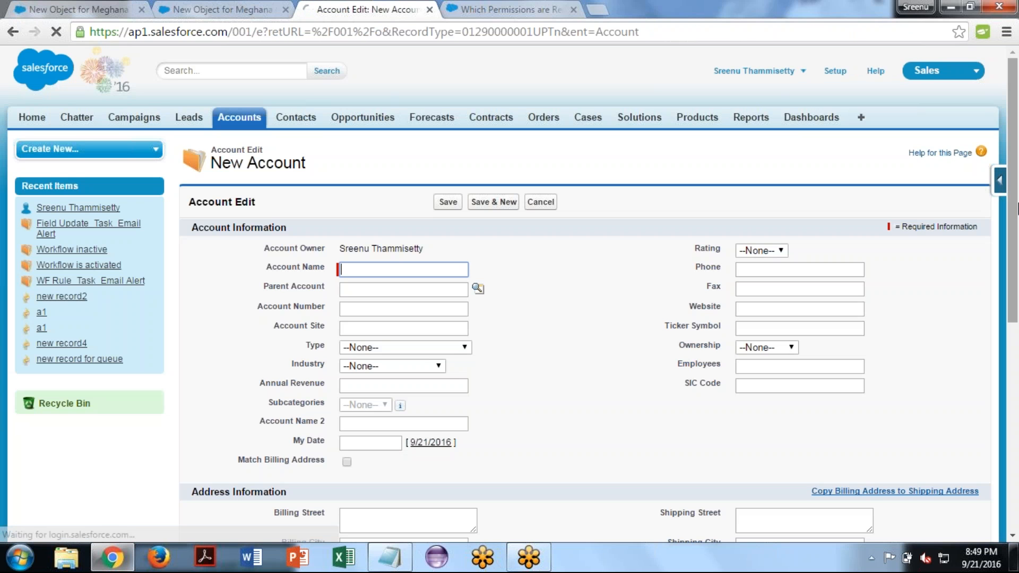
- Examine the account form's field types, including the Parent Account lookup and the Type picklist options
scroll(589, 216, "down", 3)
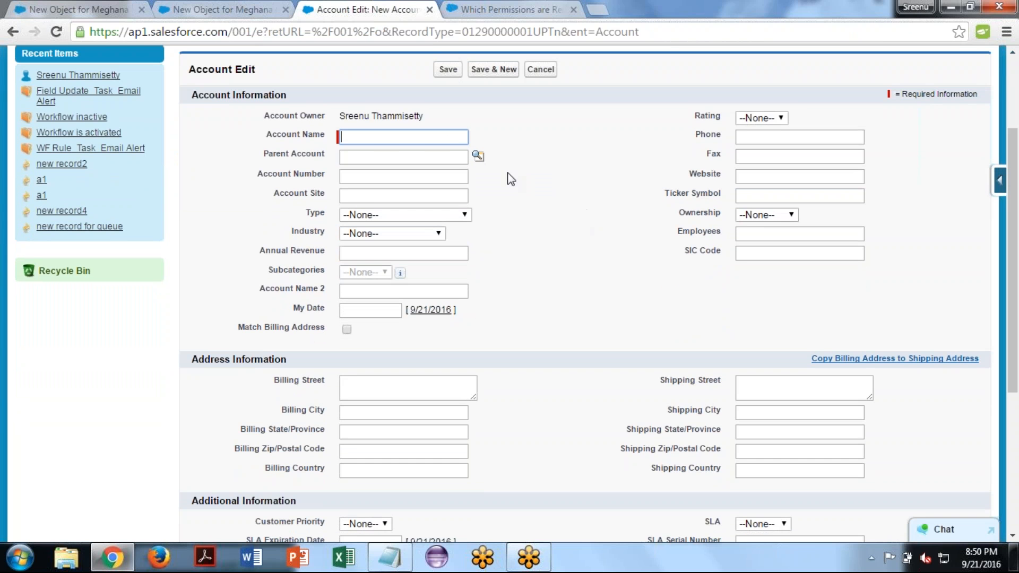
left_click(578, 127)
left_click(440, 157)
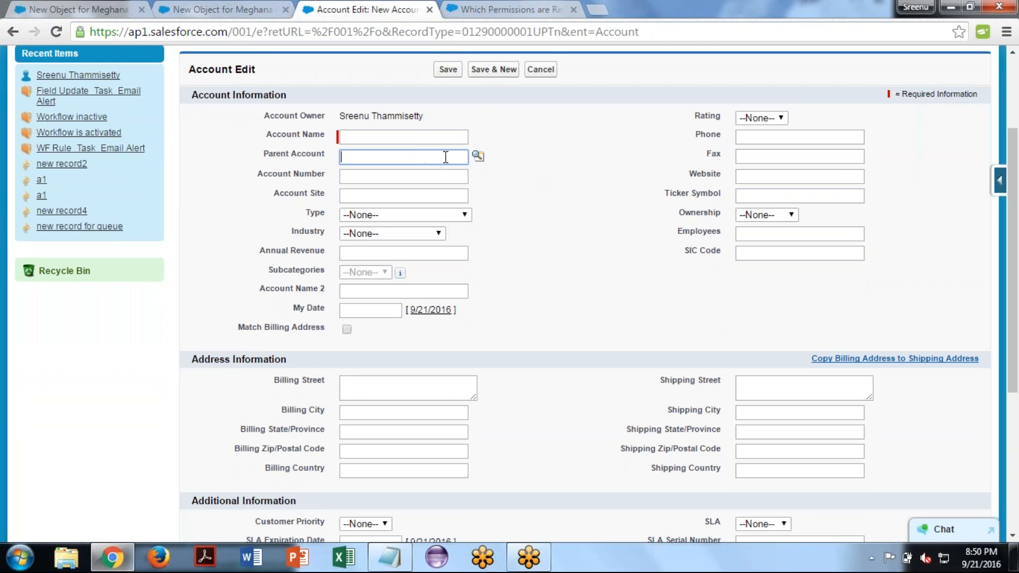
left_click(478, 157)
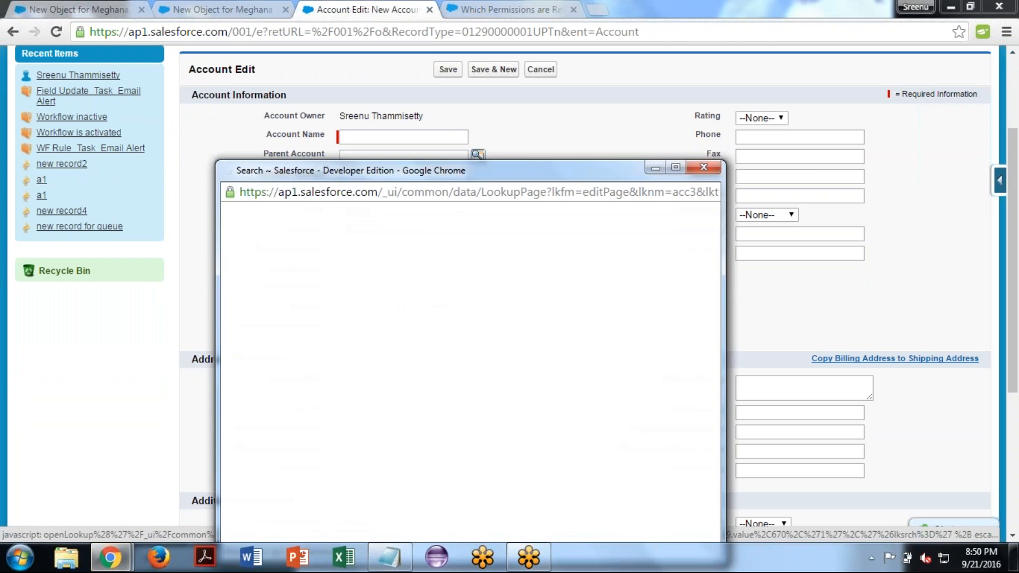
left_click(703, 167)
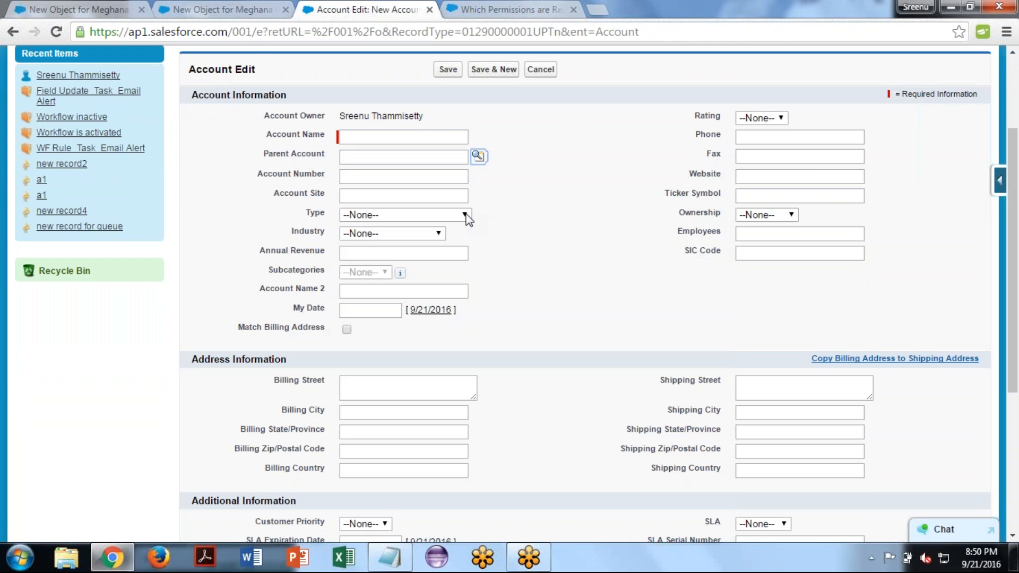
left_click(464, 215)
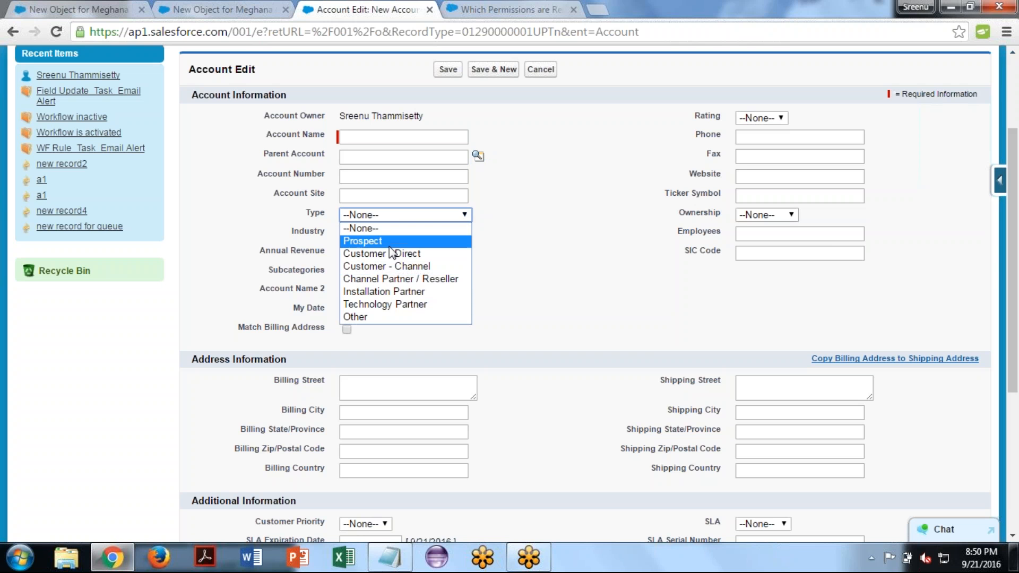
left_click(586, 302)
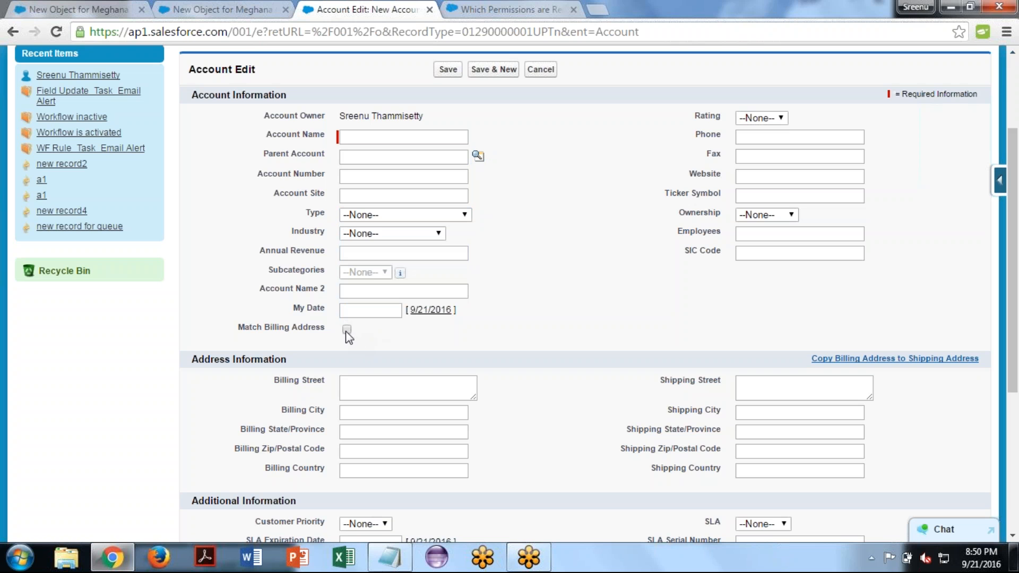
- Set My Date to 9/21/2016 and review the account form's Shipping Street and Description text areas
left_click(428, 311)
left_click(811, 383)
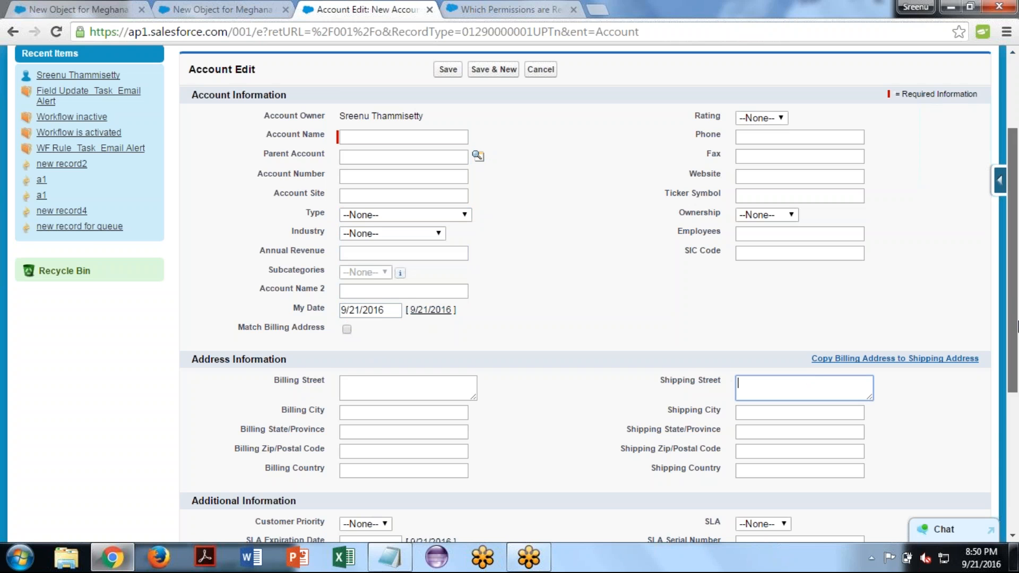
scroll(1017, 326, "down", 5)
left_click(389, 373)
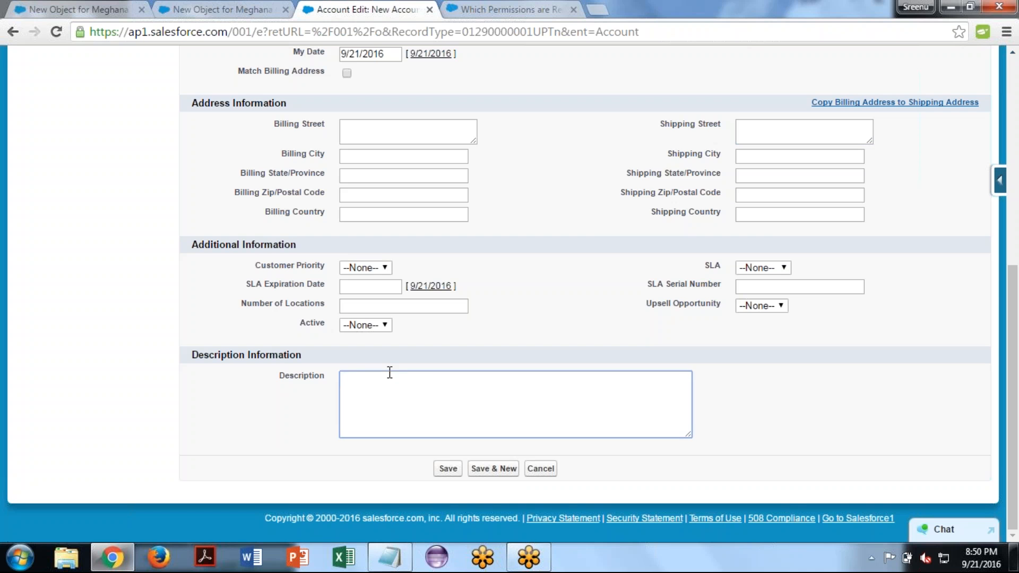
left_click(276, 423)
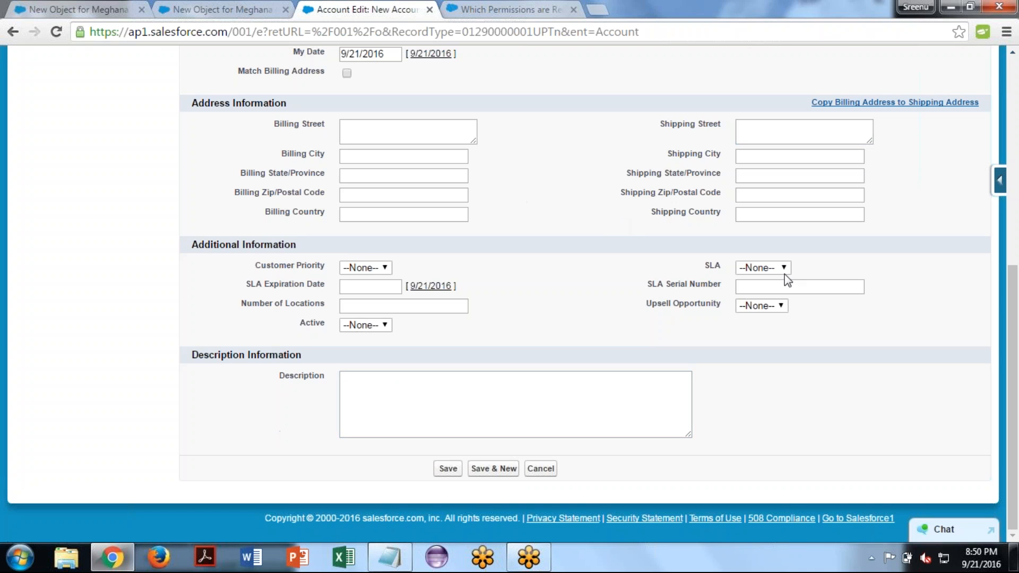
left_click_drag(1014, 345, 1014, 199)
scroll(1014, 199, "up", 2)
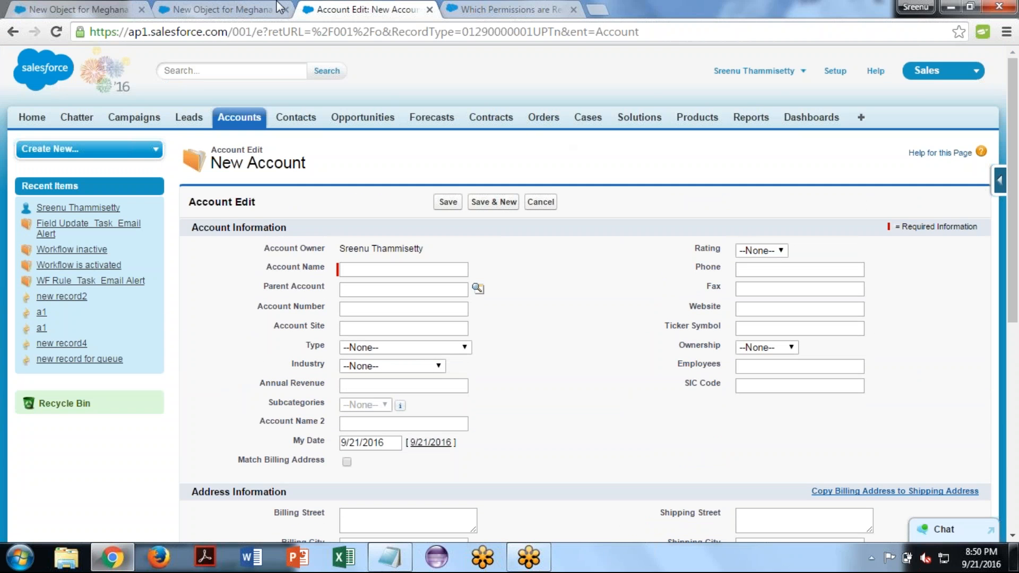
- Compare the custom object's new record form with the New Account form
left_click(224, 8)
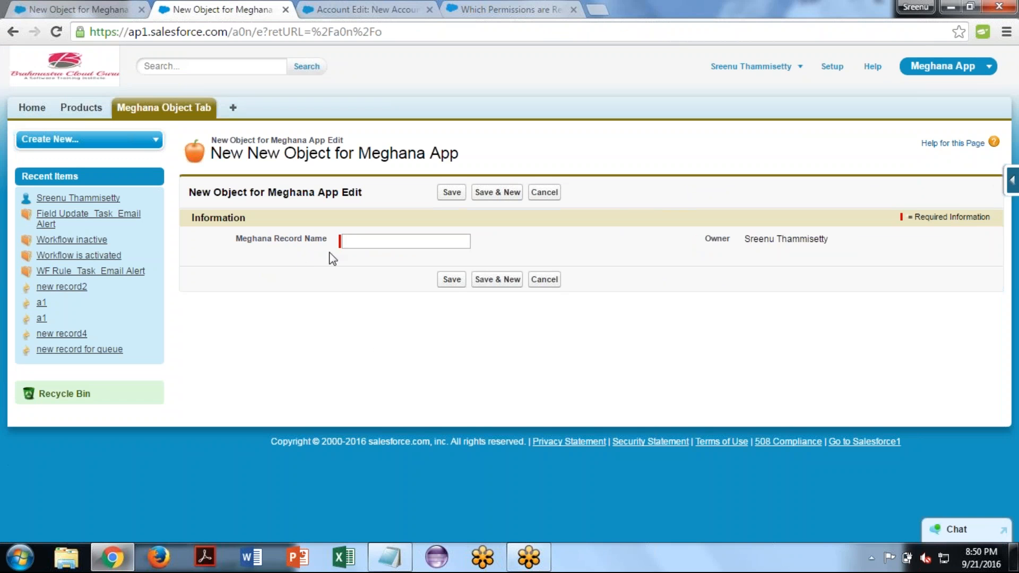
left_click(373, 242)
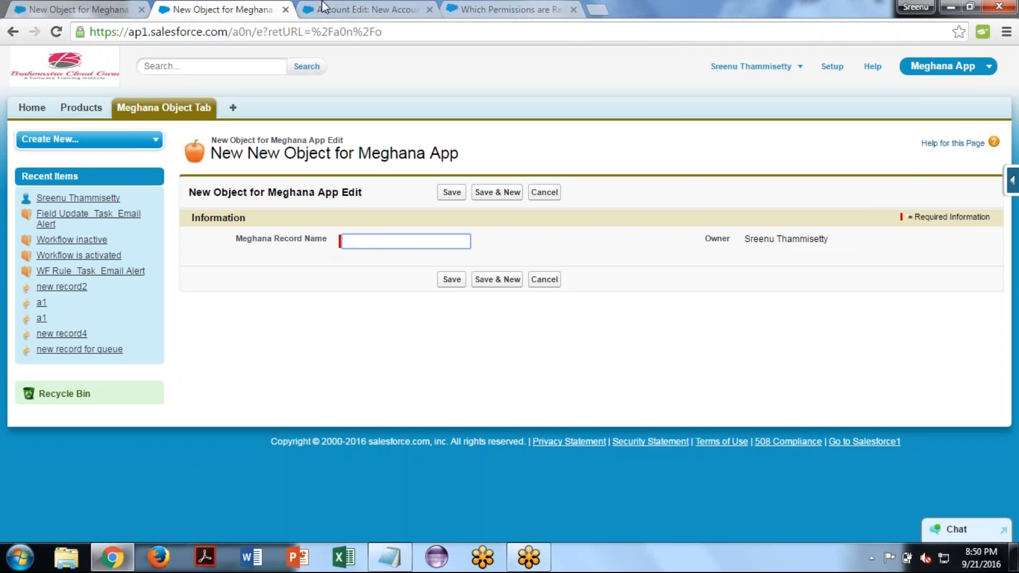
left_click(342, 7)
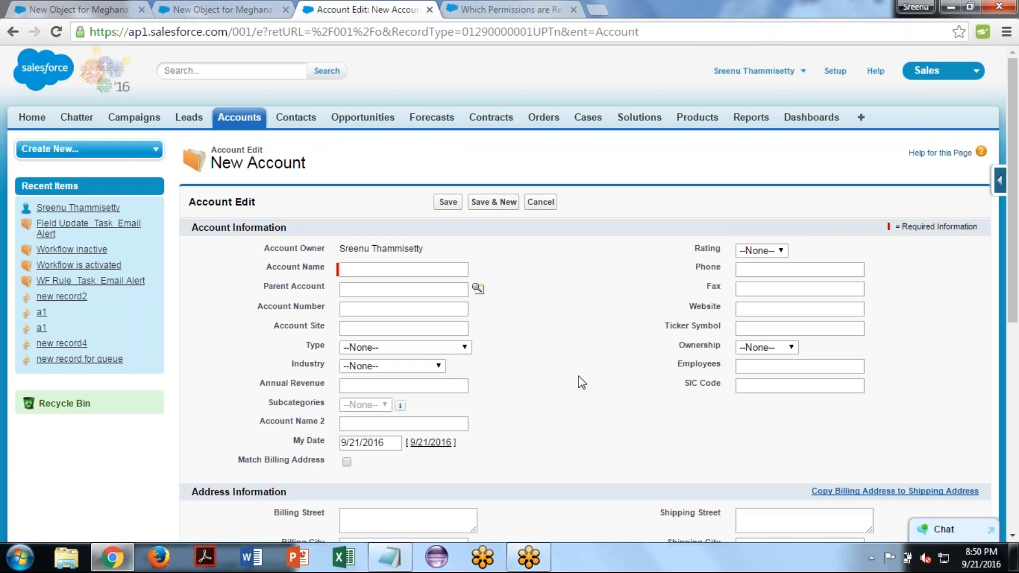
- Return to the new record form of the Meghana App's custom object in the browser
left_click(227, 9)
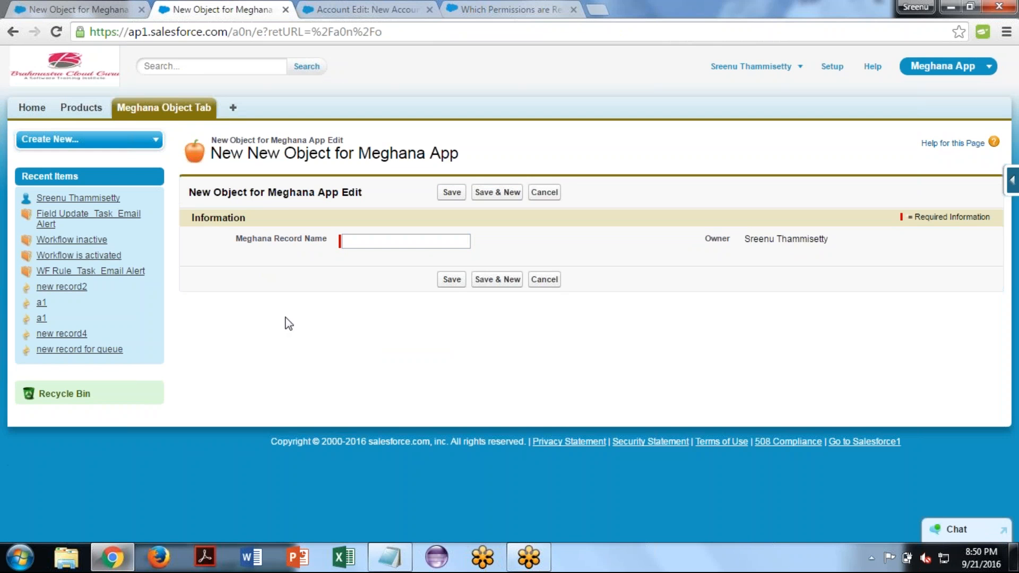
left_click(525, 6)
left_click(255, 6)
- Switch to the Notepad notes and add the heading "Company Details:-" below the Field Types line
left_click(390, 557)
key("Return")
key("Return")
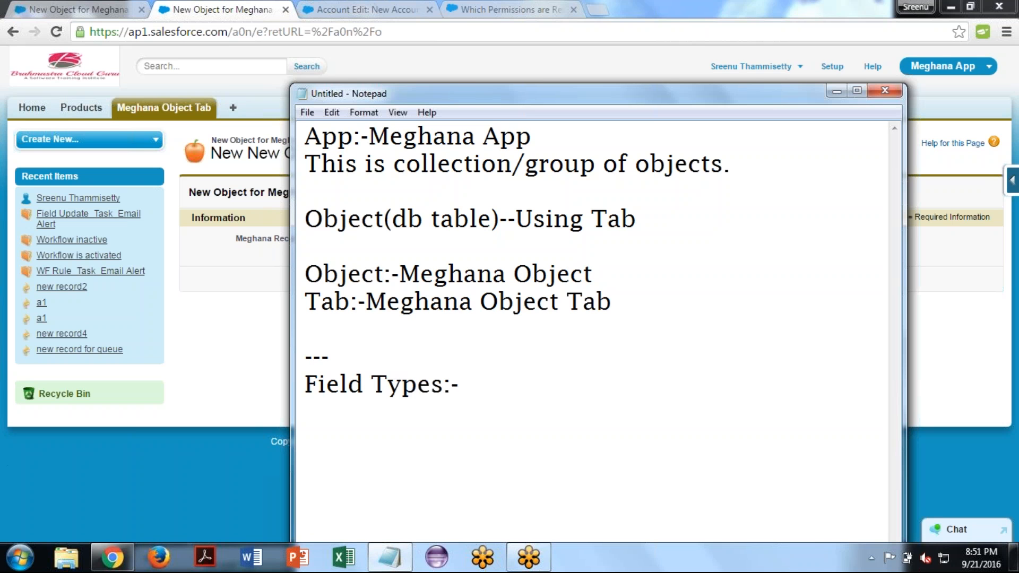
type("S")
key("BackSpace")
type("Company")
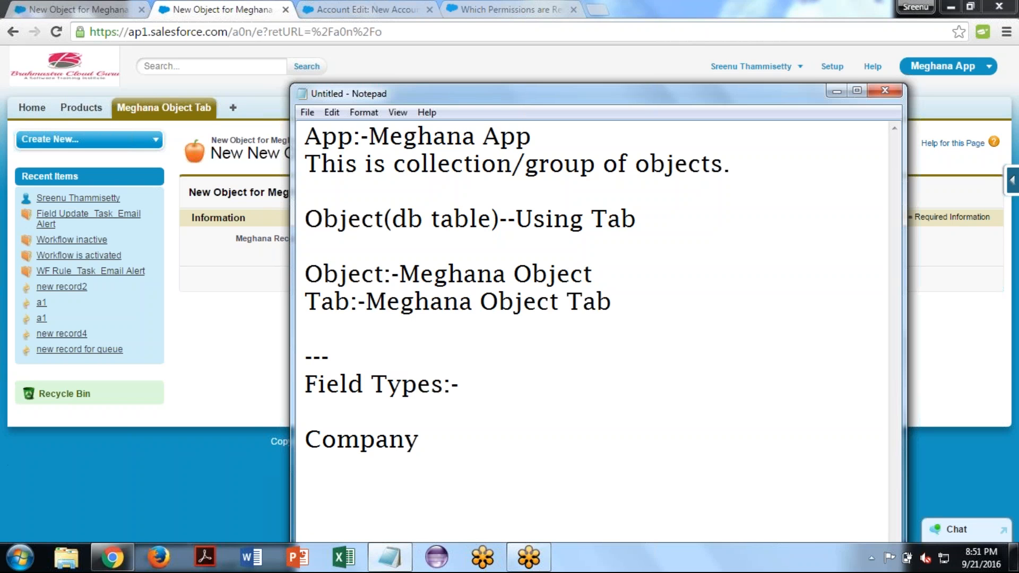
type("Details")
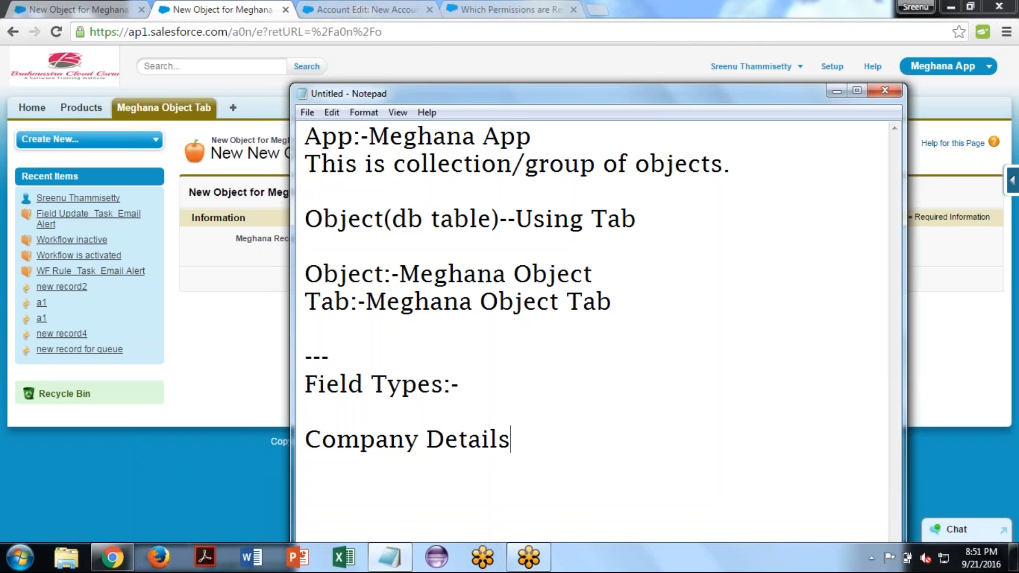
type(":")
key("Return")
key("BackSpace")
type("-")
- Underline the Company Details heading with a row of equals signs and add blank lines beneath it
key("Return")
key("Return")
key("BackSpace")
type("================")
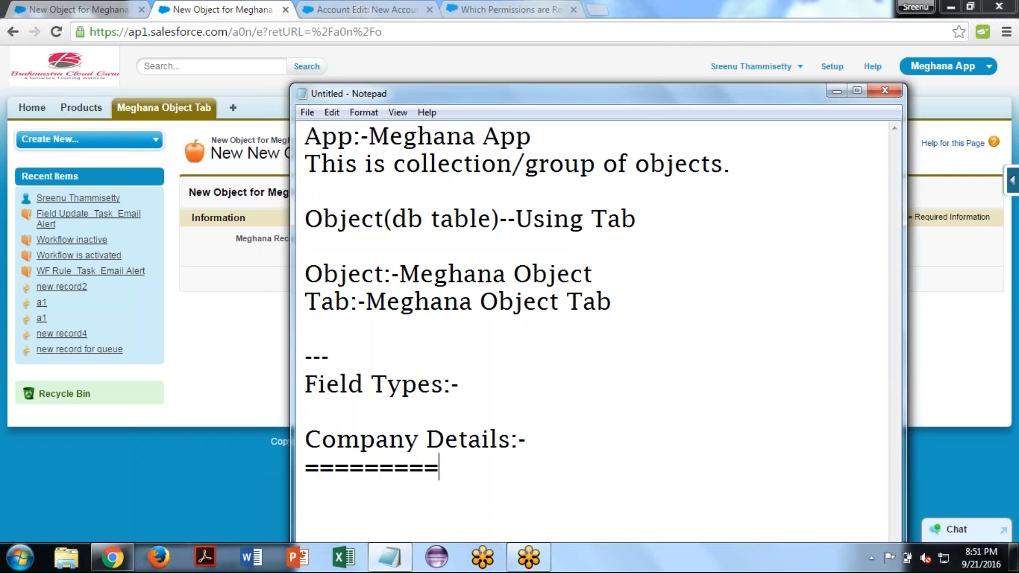
key("Return")
key("Return")
key("Return")
key("Return")
key("Return")
key("Return")
key("Return")
key("Return")
key("Return")
key("Return")
key("Return")
key("Return")
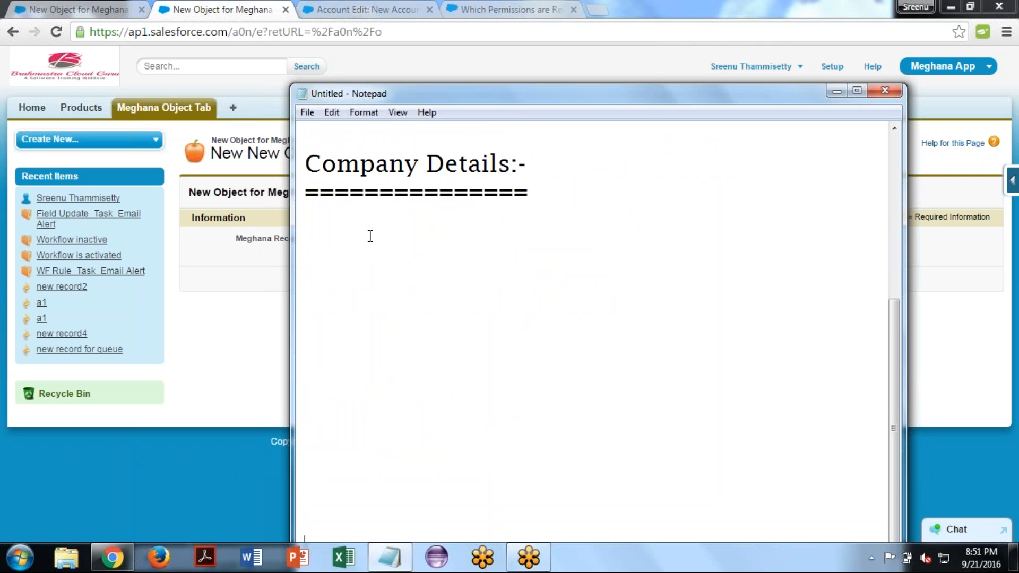
- List the fields Company Name, Address and Description on separate lines under the Company Details heading
left_click(349, 231)
type("Compa")
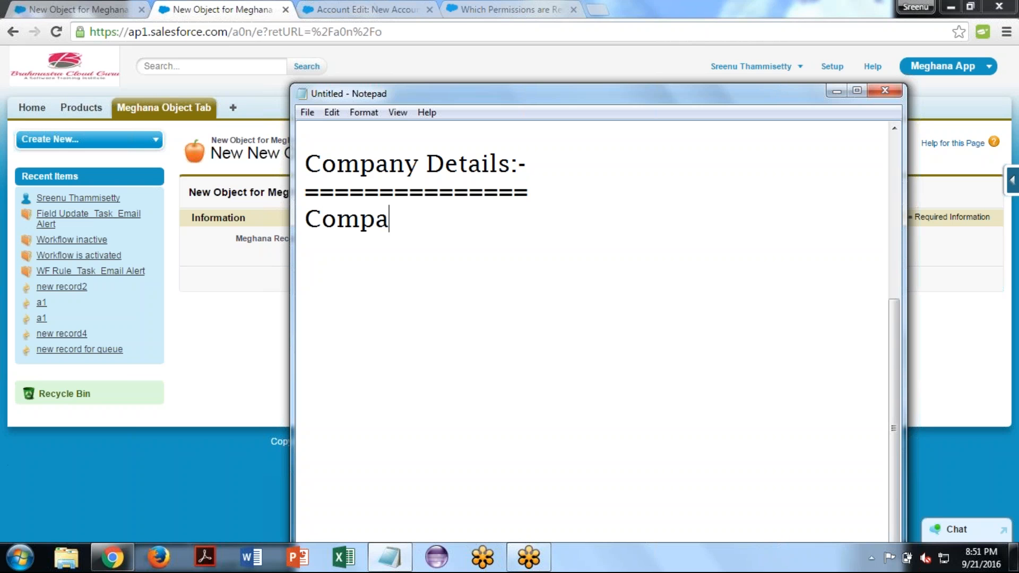
type("ny Name")
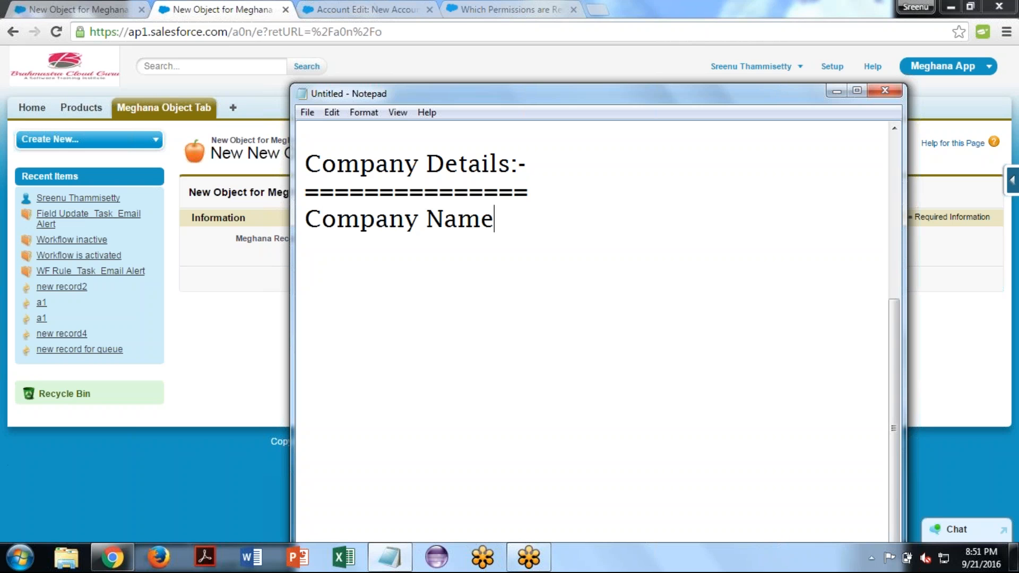
key("Return")
type("Address")
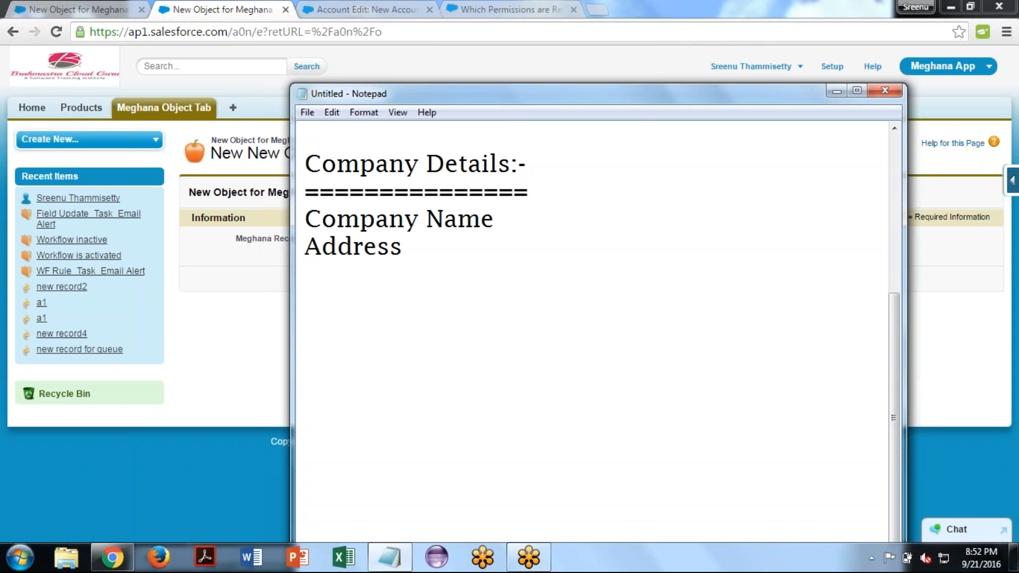
key("Return")
type("Des")
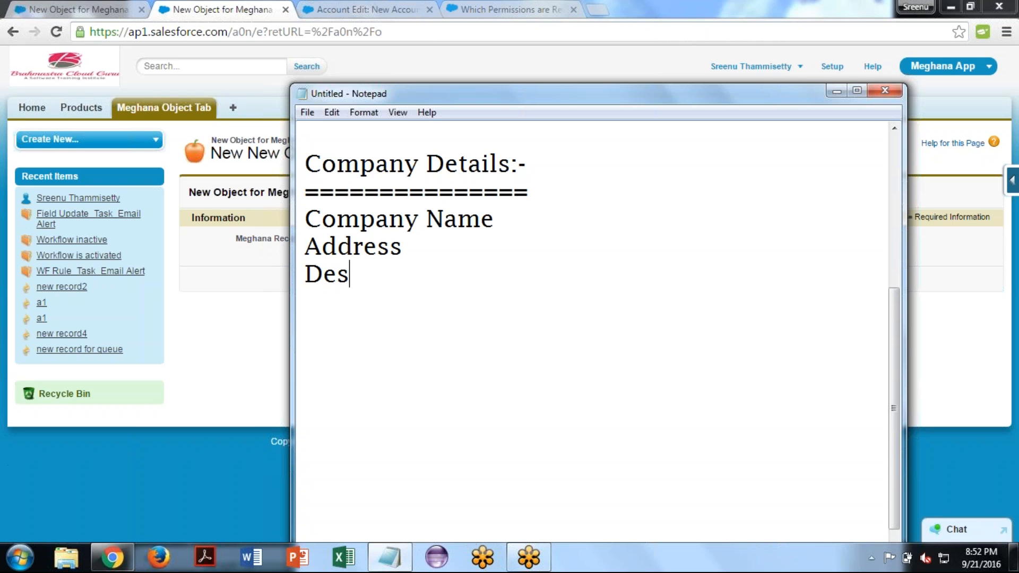
type("c")
type("ri[")
key("BackSpace")
type("[p")
key("BackSpace")
key("BackSpace")
type("ption")
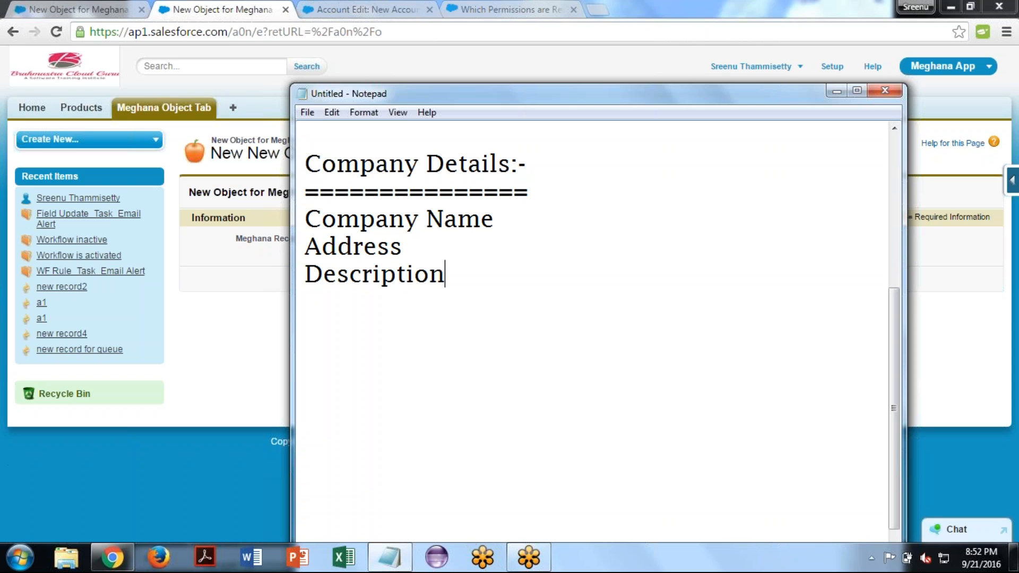
- Add Phone, Email and Website as separate lines to the company field list
key("Return")
type("L")
key("BackSpace")
type("Phone")
key("Return")
type("Email")
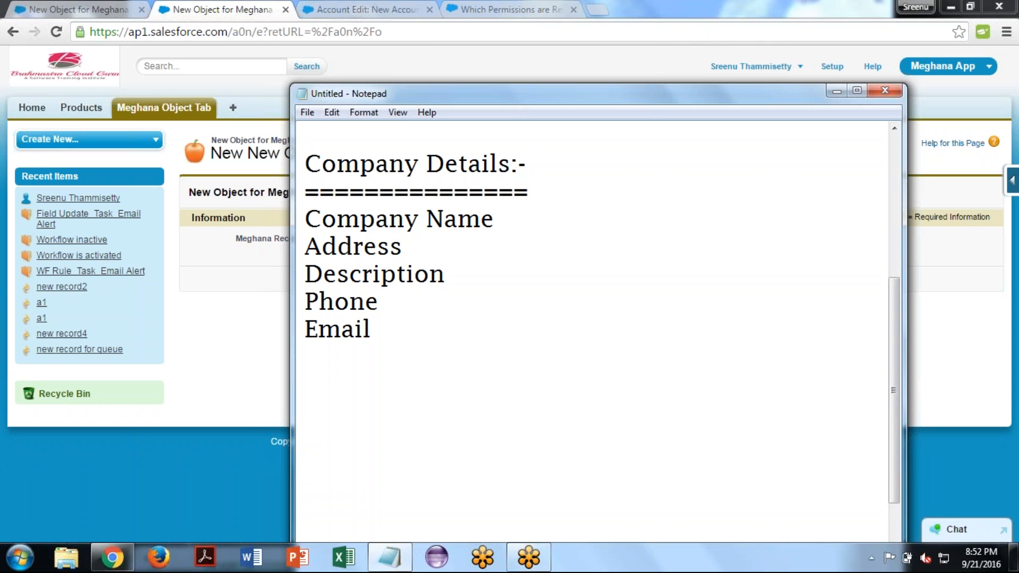
key("Return")
type("Website")
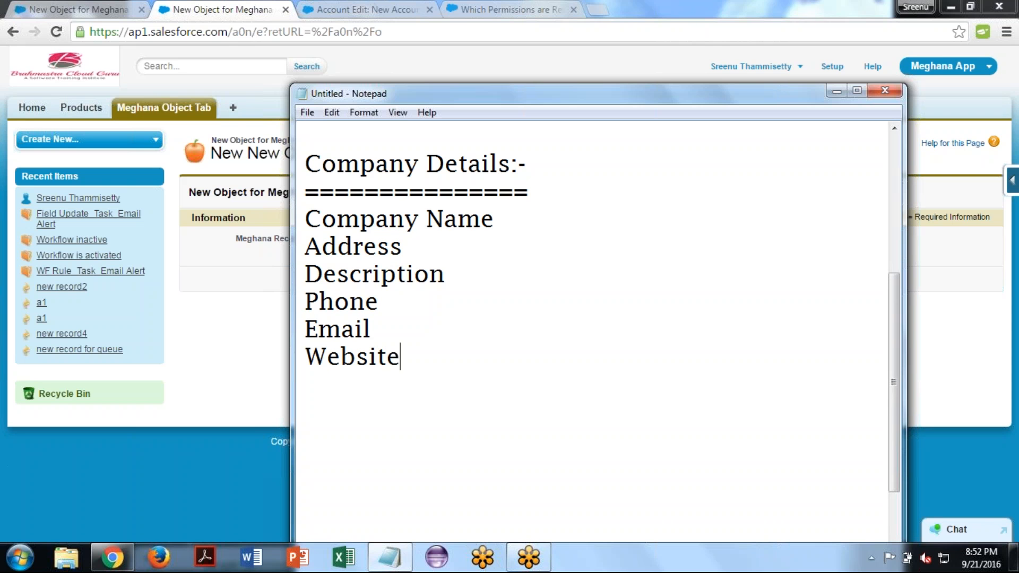
- Add a "No.of Employees" line below Website in the field list
key("Return")
type("Emplo")
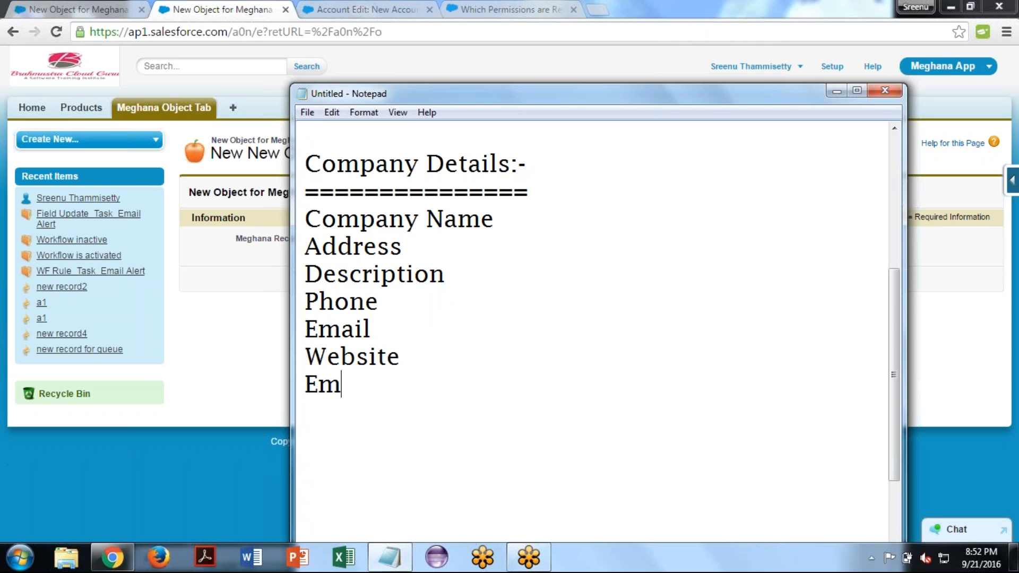
type("yees")
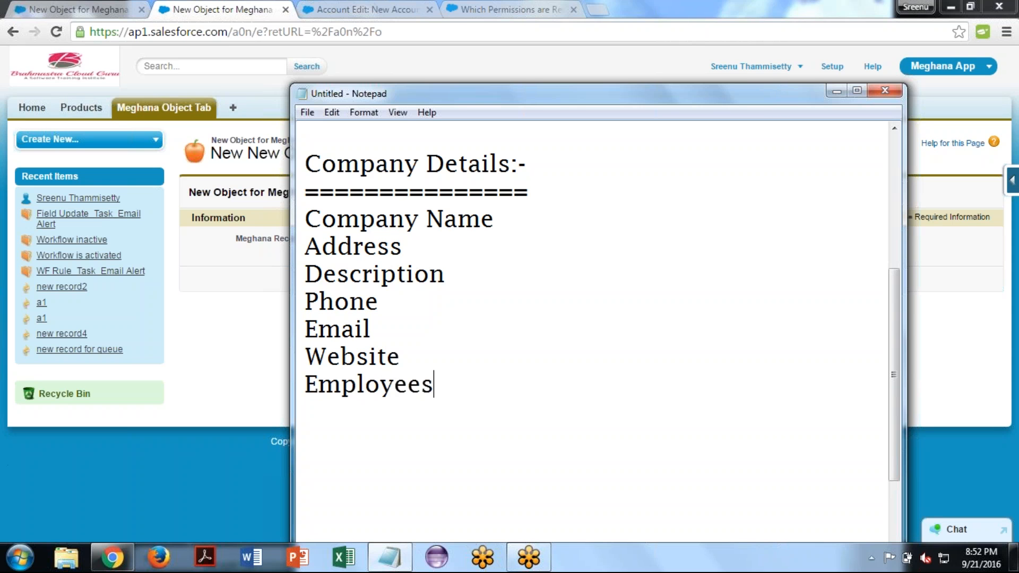
key("Return")
key("Up")
type("No,")
key("BackSpace")
type(".")
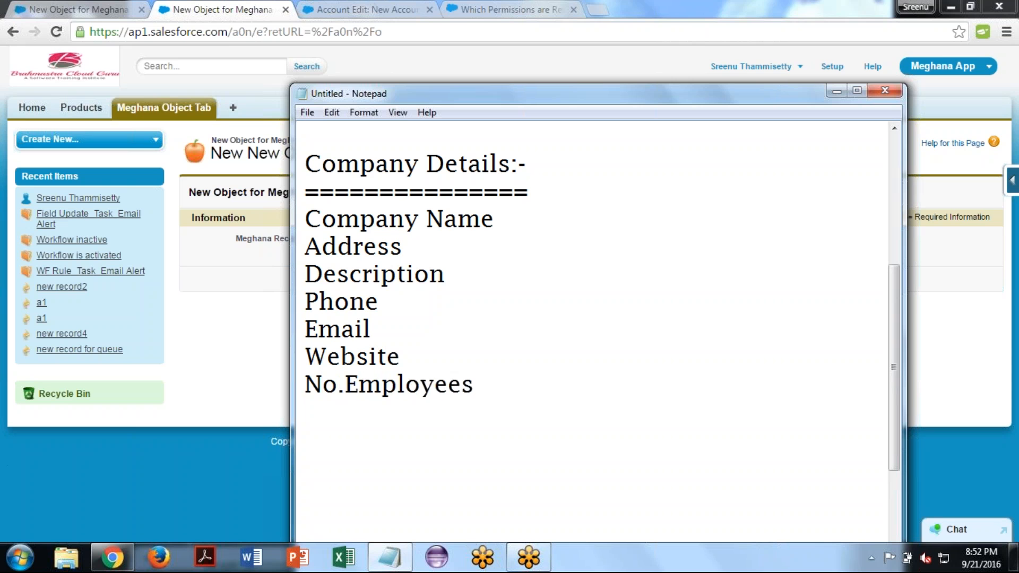
type("of")
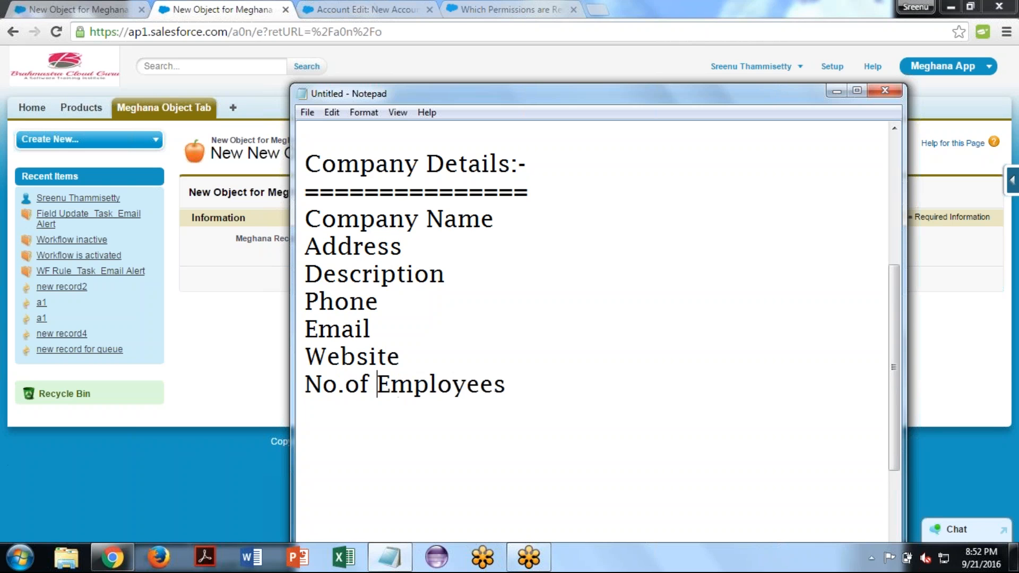
- Add a "Services Offered" line at the end of the field list
key("End")
key("Return")
type("Servic")
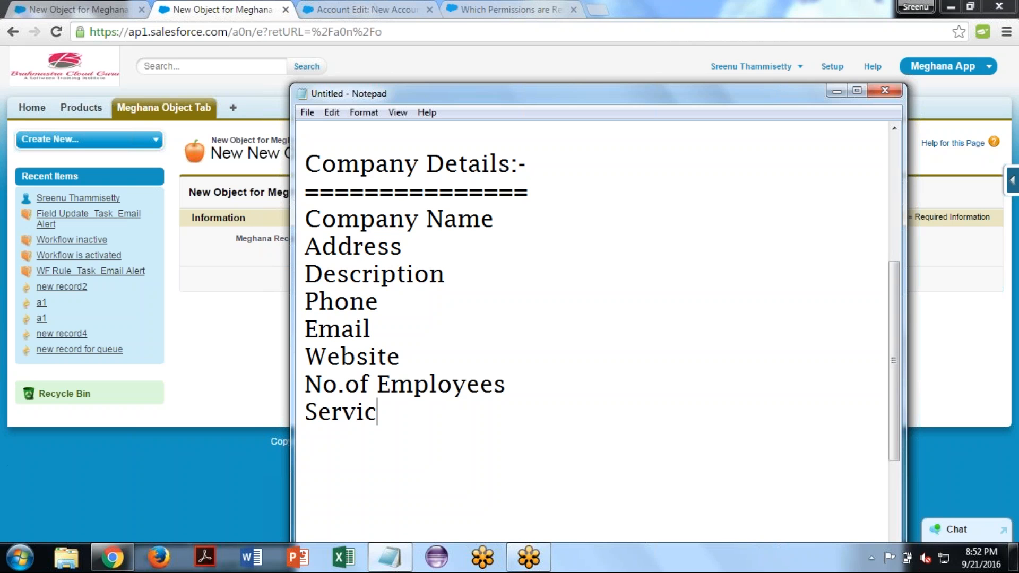
type("es Offered")
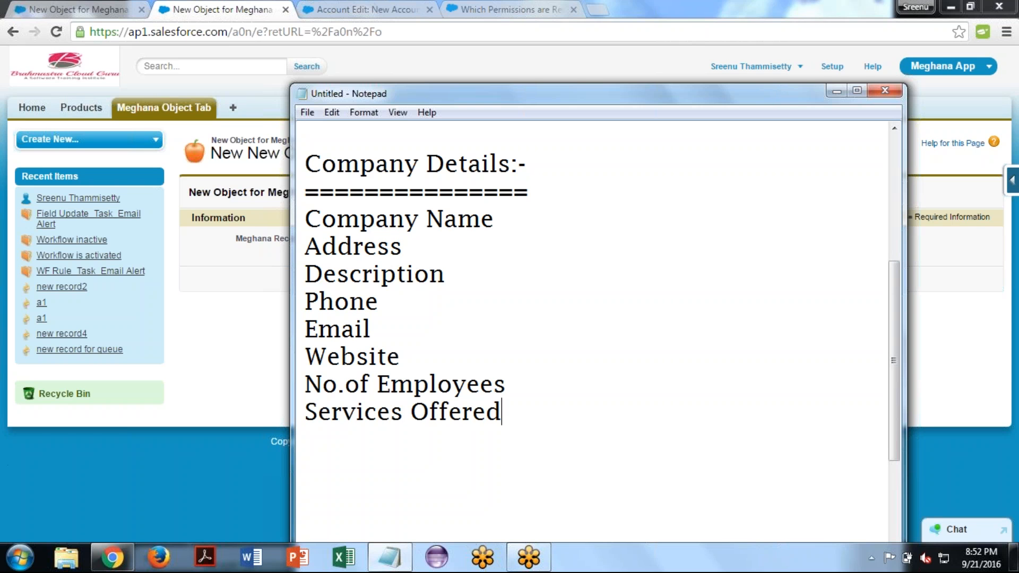
- Replace the Description entry in the field list with "About Company"
left_click(498, 216)
double_click(384, 266)
type("A")
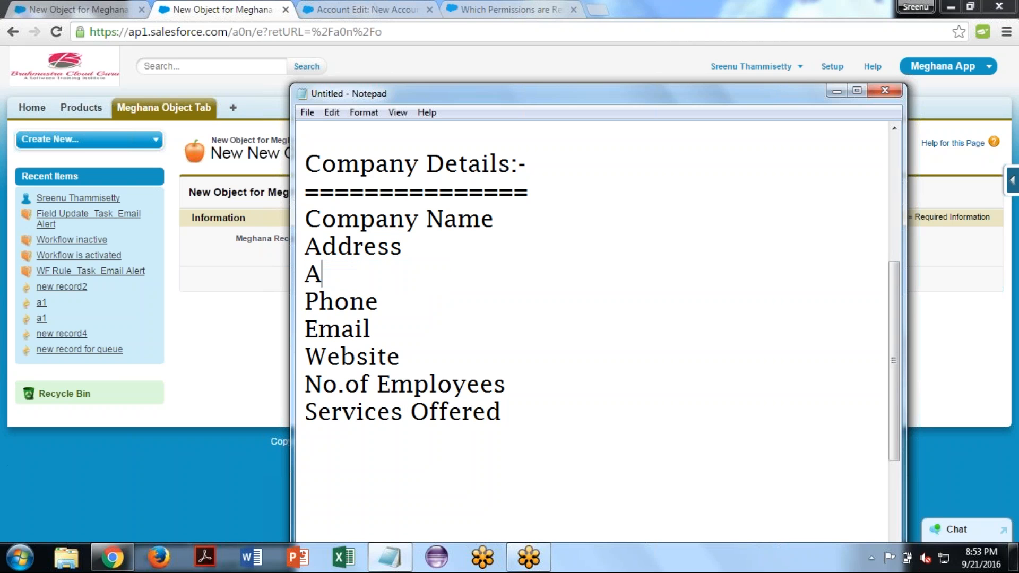
type("bout Us")
key("BackSpace")
key("BackSpace")
key("BackSpace")
type("Compnay")
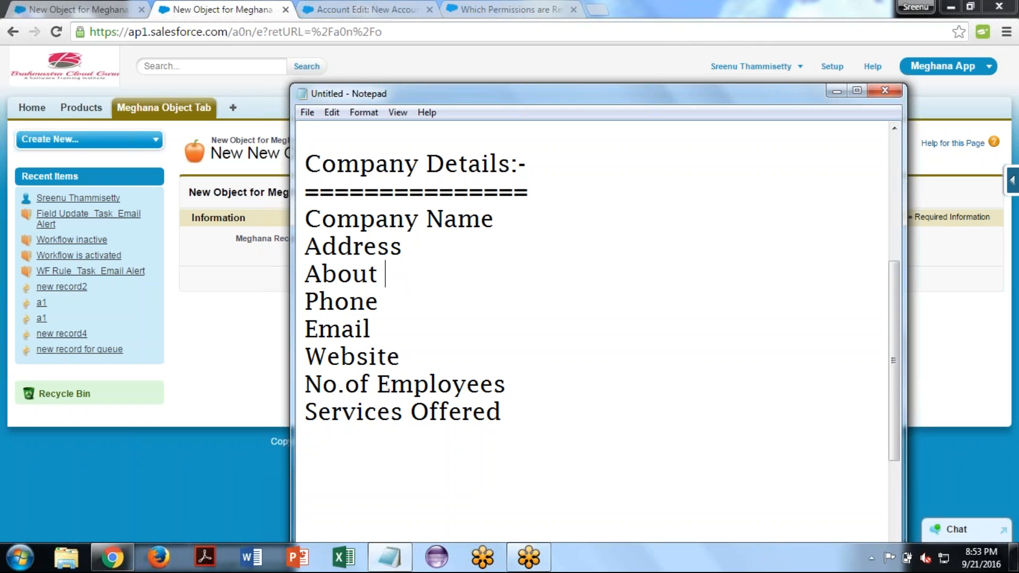
key("BackSpace")
key("BackSpace")
key("BackSpace")
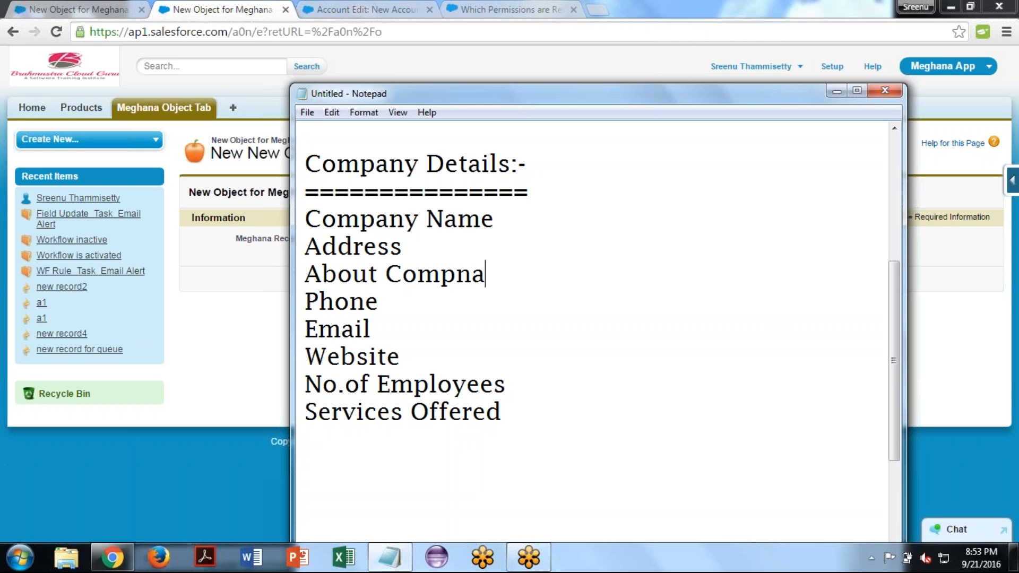
type("any")
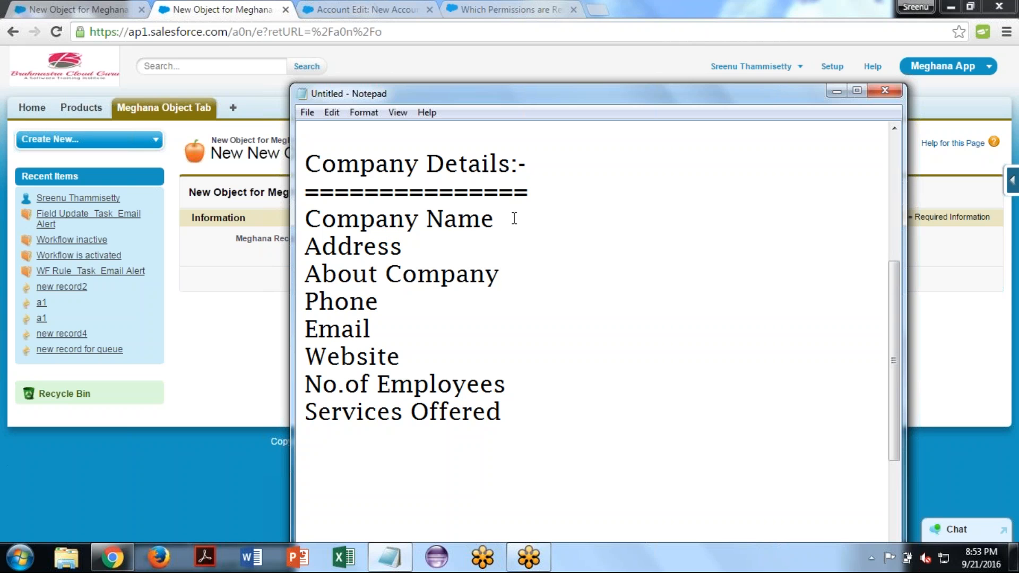
- Note the field type Text beside Company Name, separated by a colon
left_click(514, 218)
type(":")
type("Text")
left_click_drag(310, 215, 510, 220)
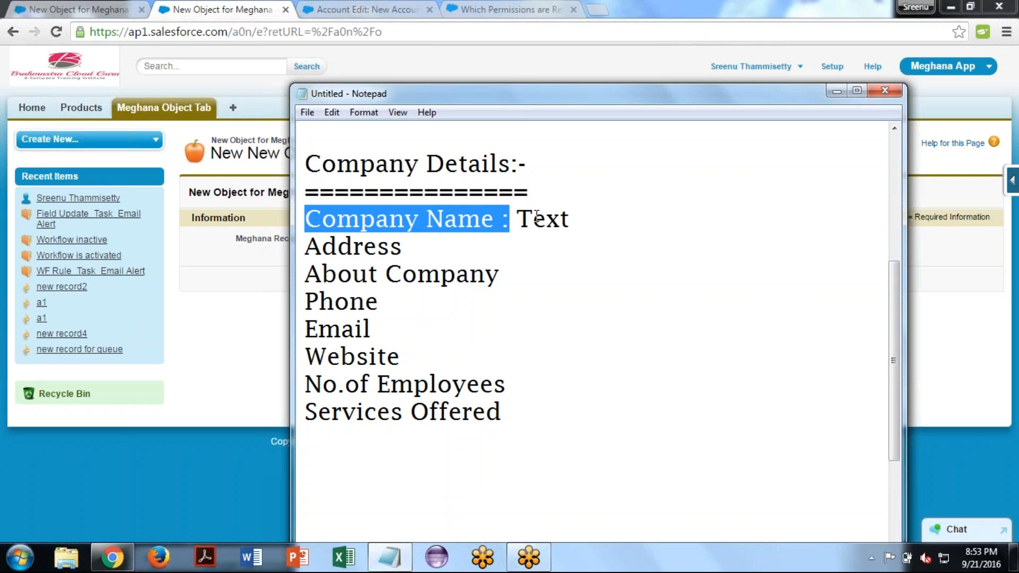
left_click(536, 215)
double_click(536, 215)
left_click(605, 227)
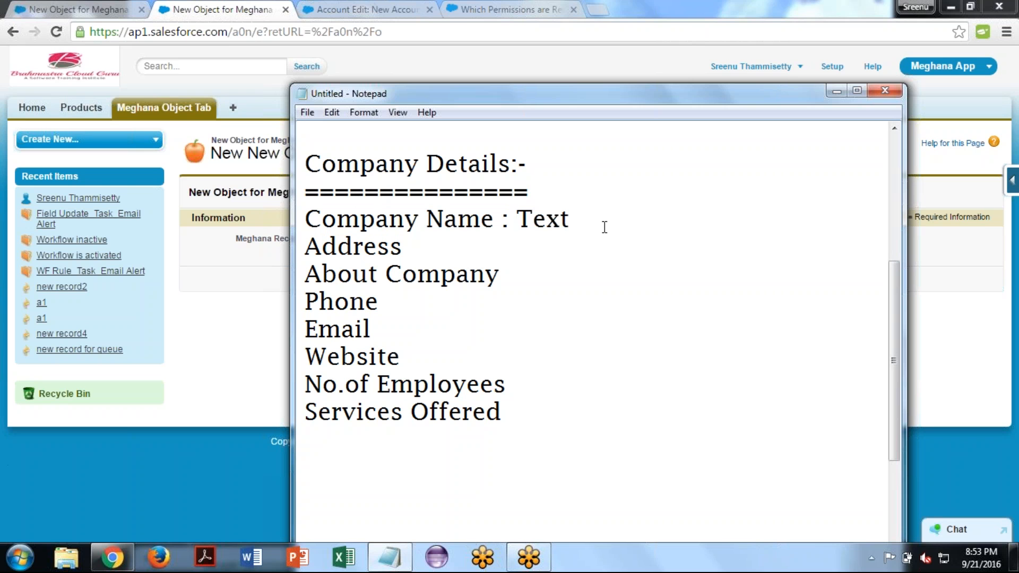
- Note the field type Text Area beside Address, separated by a colon
key("Down")
type(":")
type("Text ")
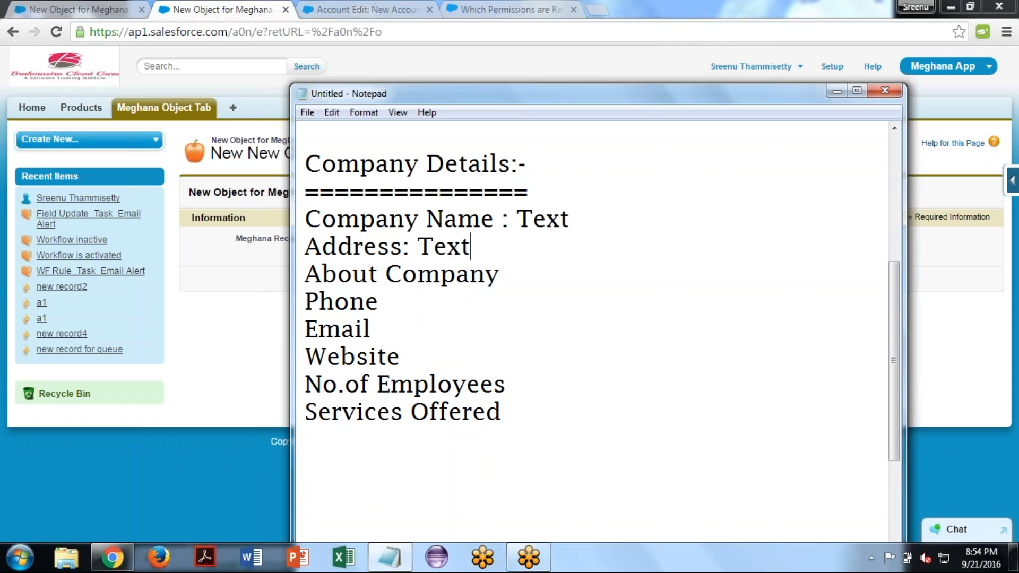
type("Area")
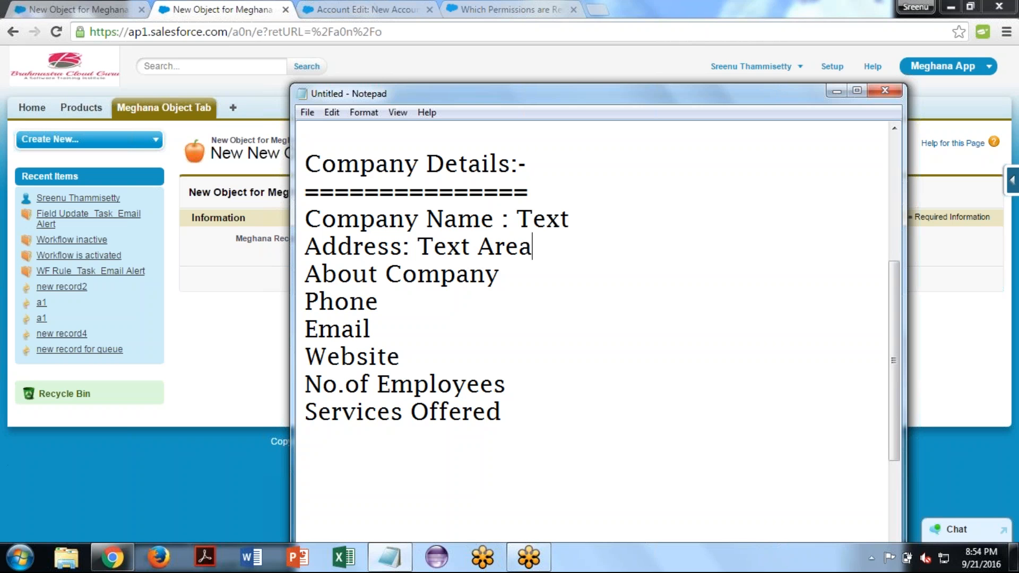
- Note the field type "Text Area(Long)" beside About Company, separated by a colon
left_click(499, 274)
type(":Text Area")
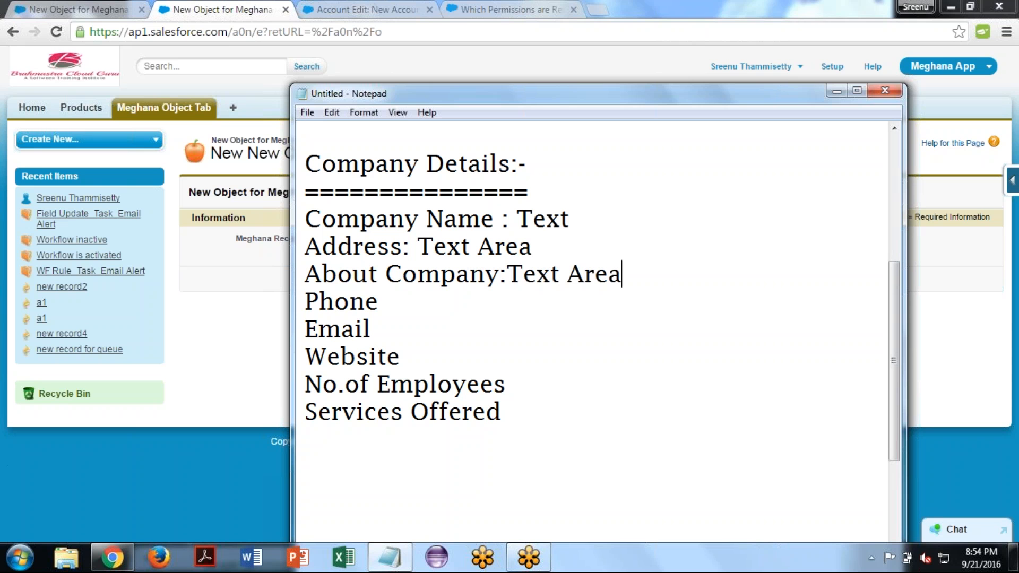
type("()")
key("Left")
type("Long")
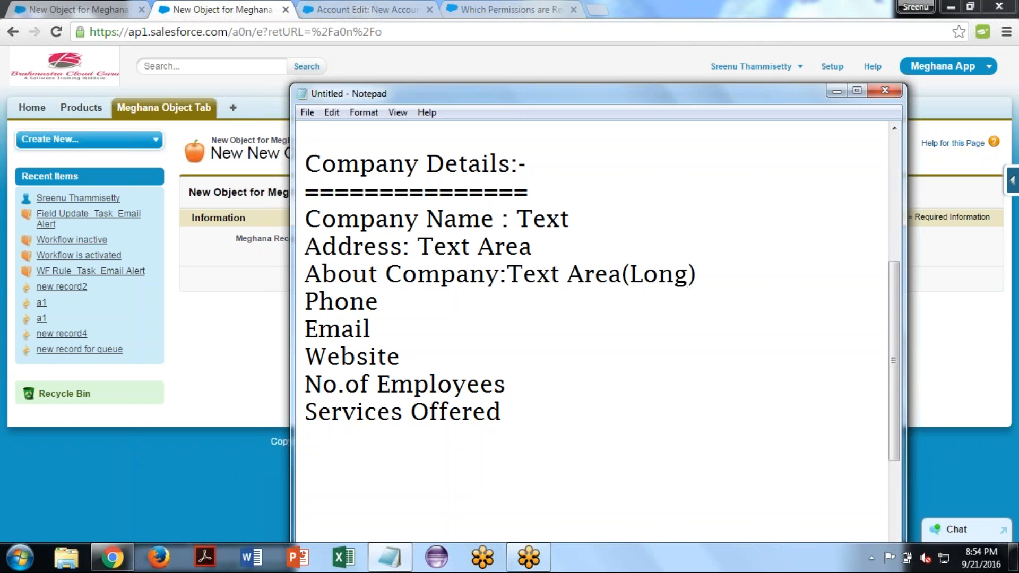
key("Right")
- Note the field type Phone beside the Phone entry and Email beside the Email entry
key("Down")
type(":")
type("Phone")
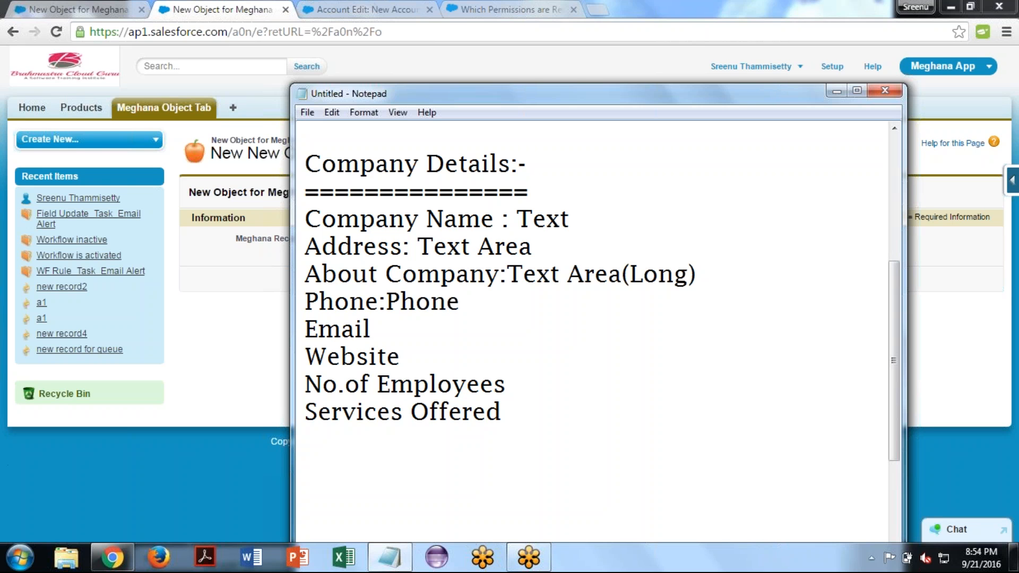
type(": Email")
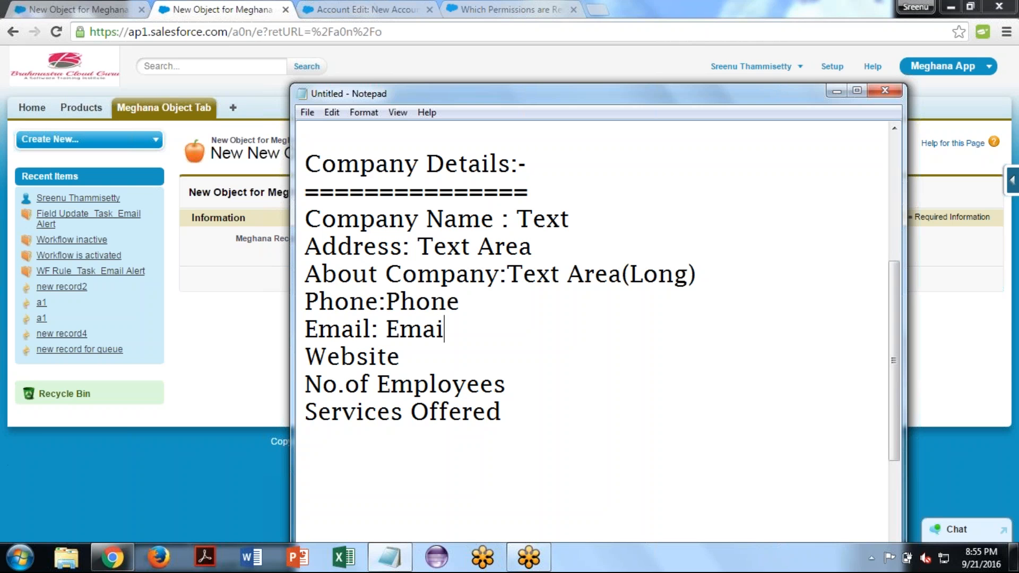
- Note the field type Website beside the Website entry and Integer beside No.of Employees
key("Down")
type(": We")
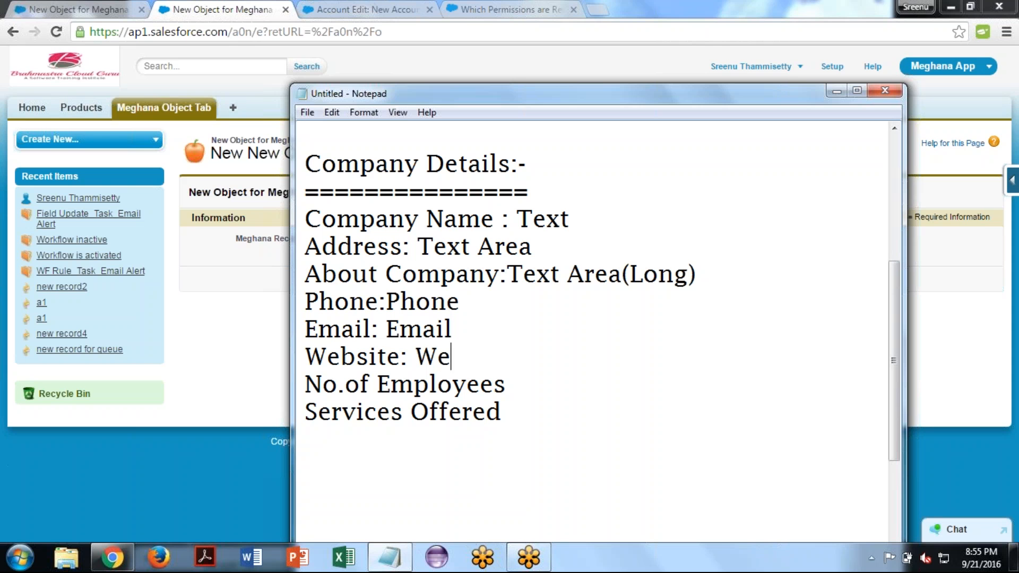
type("bsi")
key("BackSpace")
type("site")
key("Down")
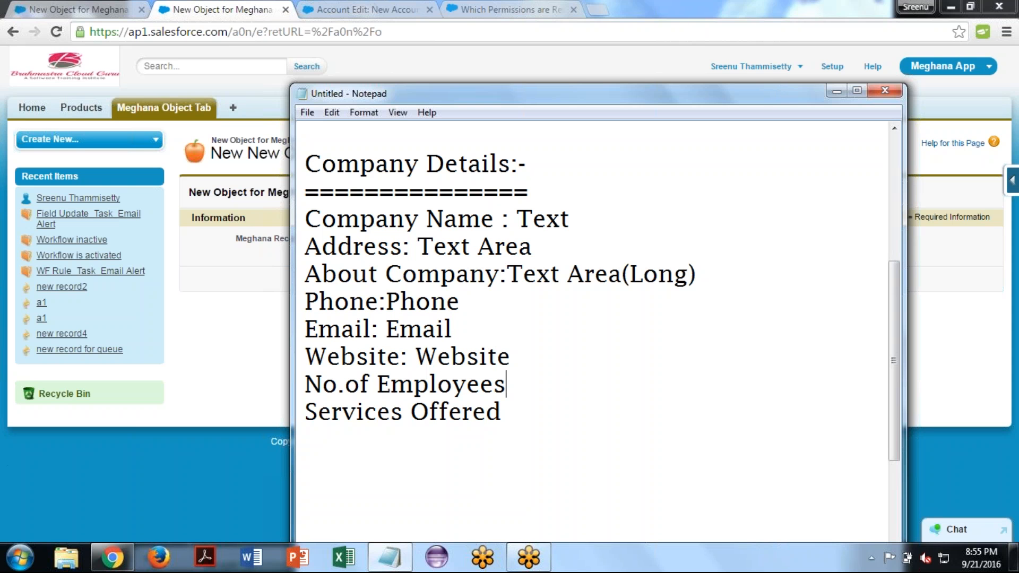
type(":")
type("Integer")
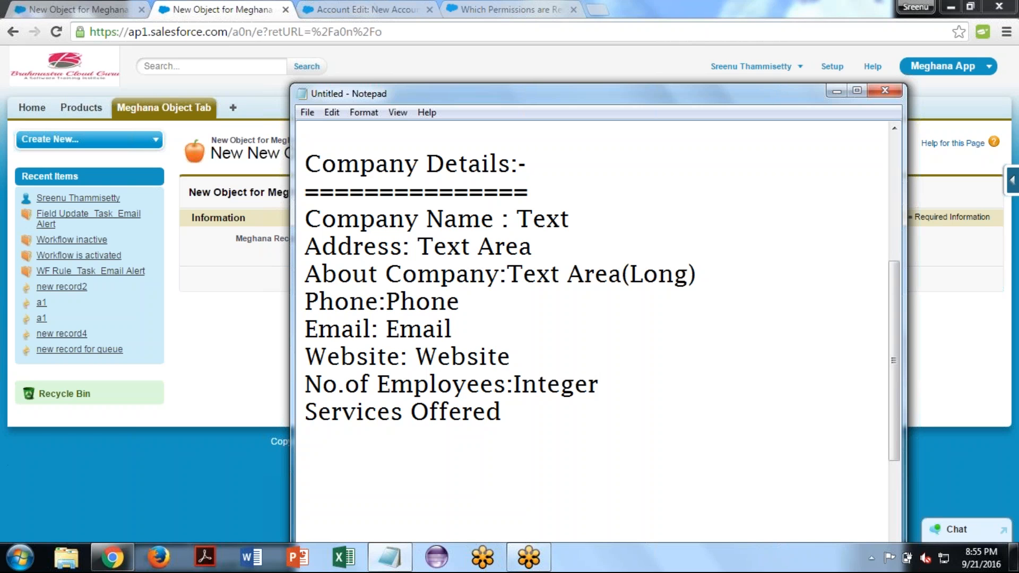
- Note the field type "Picklist (Multi-select)" beside Services Offered, separated by a colon, and start new lines below it
key("Down")
type(":Picklist")
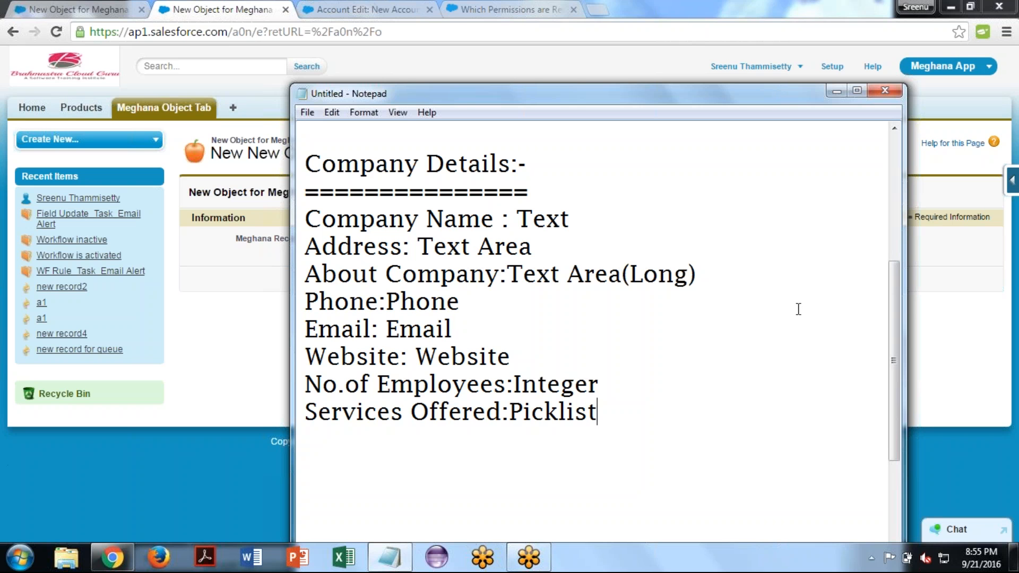
type("()")
key("Left")
type("Multi-s")
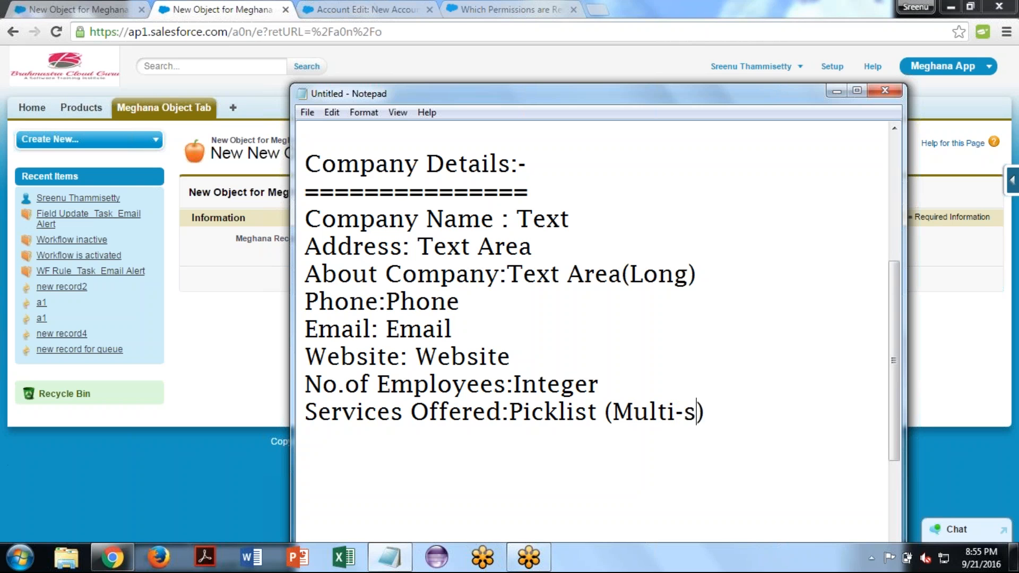
type("ele")
key("BackSpace")
type("lect")
key("Right")
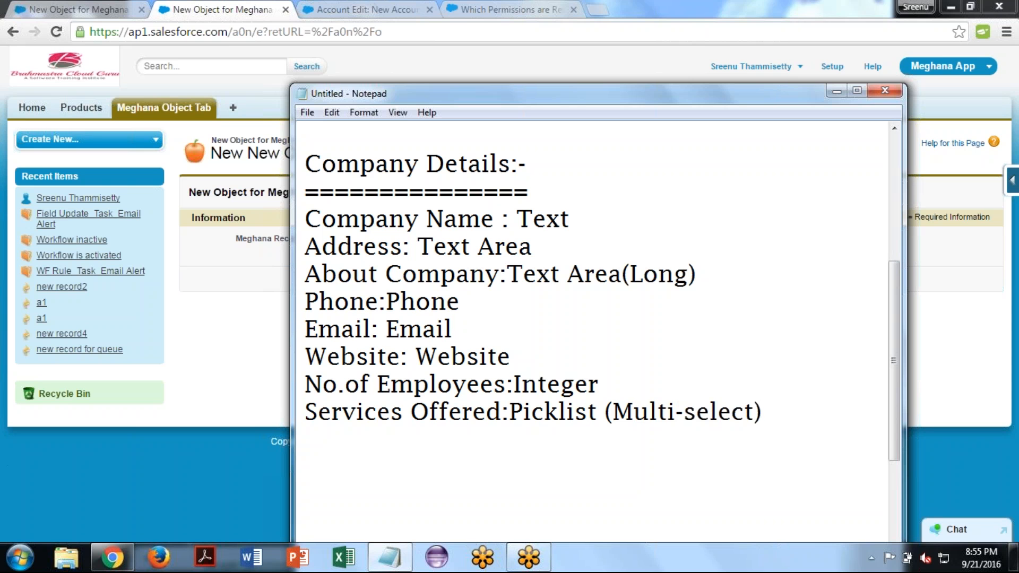
key("Return")
key("Return")
- Switch to the new Account form in Chrome and examine its text fields, such as Account Number and Account Name
left_click(365, 6)
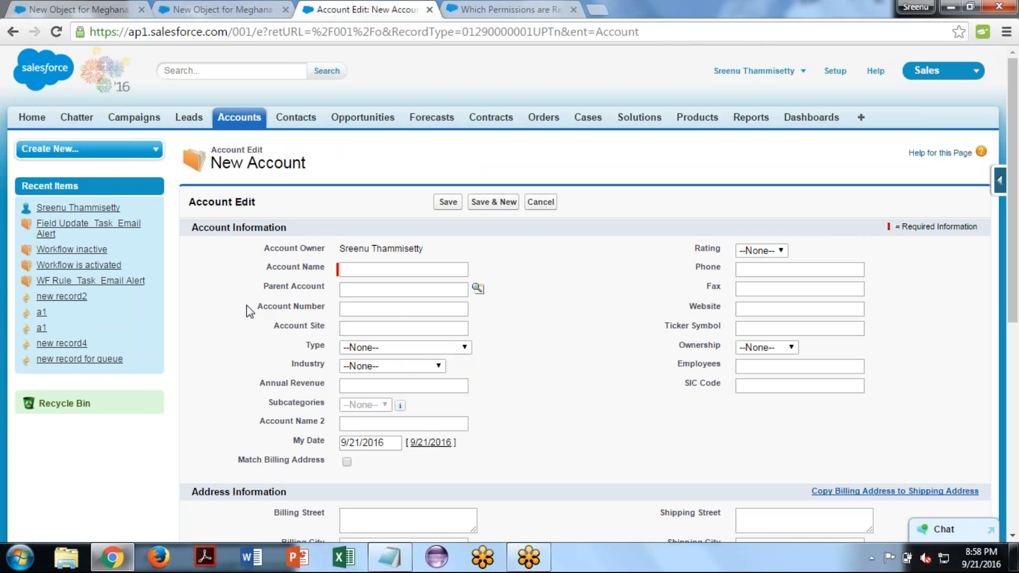
left_click(362, 314)
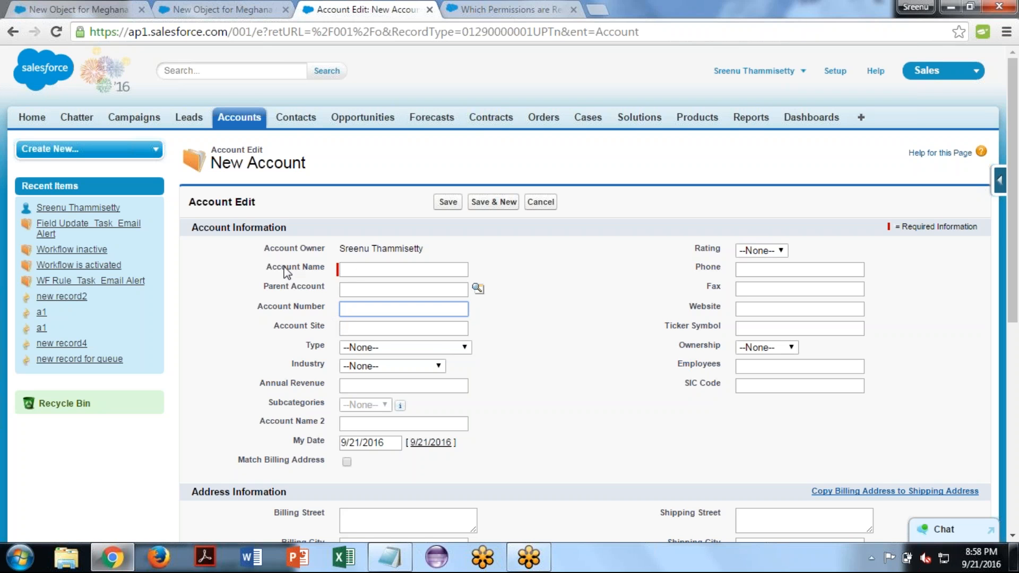
left_click(358, 268)
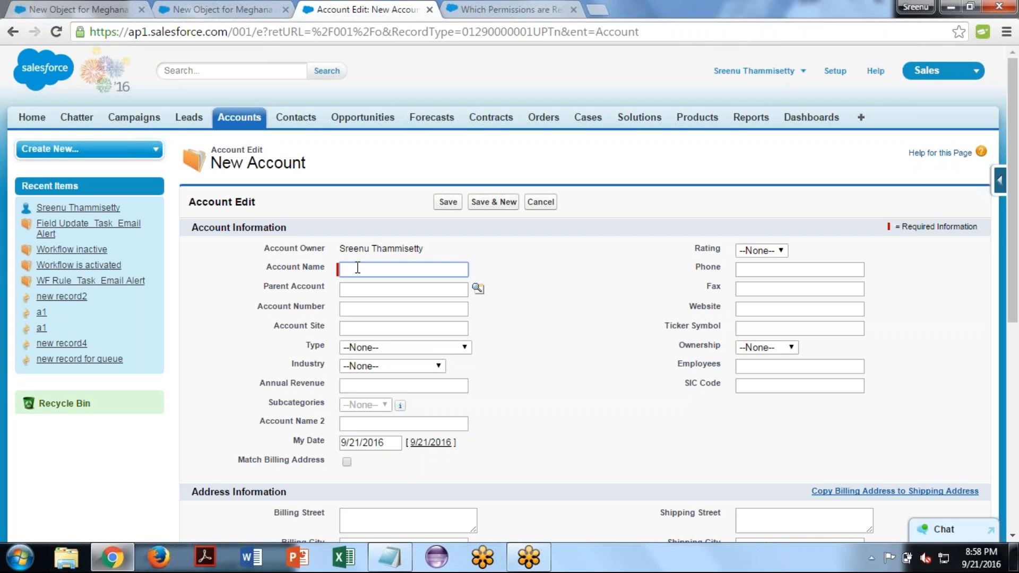
left_click(611, 350)
- Try the Rating picklist on the new account with Hot and Cold, and reset it to --None--
left_click(778, 253)
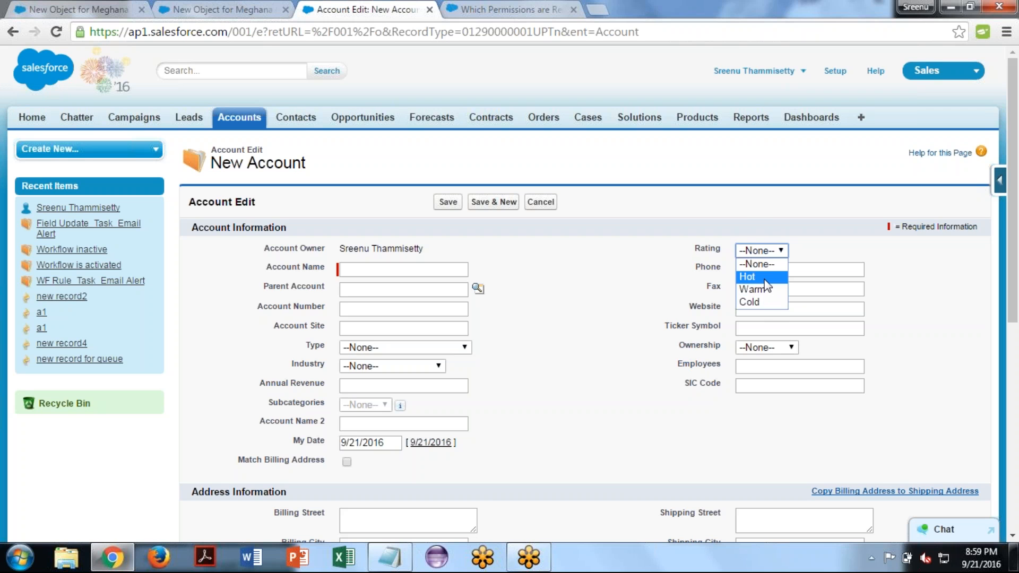
left_click(764, 280)
left_click(775, 254)
left_click(767, 301)
left_click(770, 251)
left_click(758, 263)
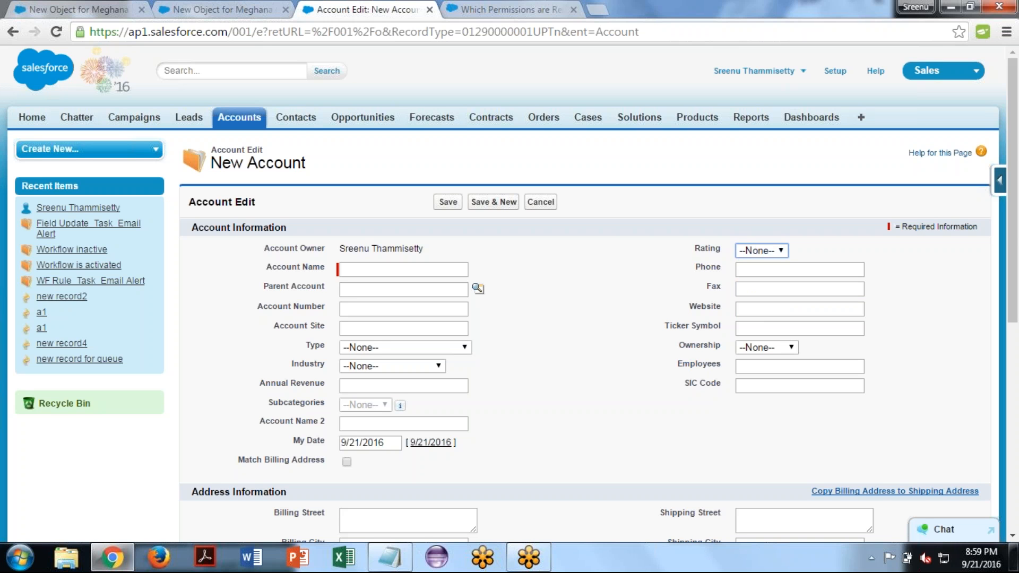
- Examine the My Date field, the Description text area and the Active picklist on the new Account form
left_click(694, 276)
left_click_drag(395, 446, 316, 442)
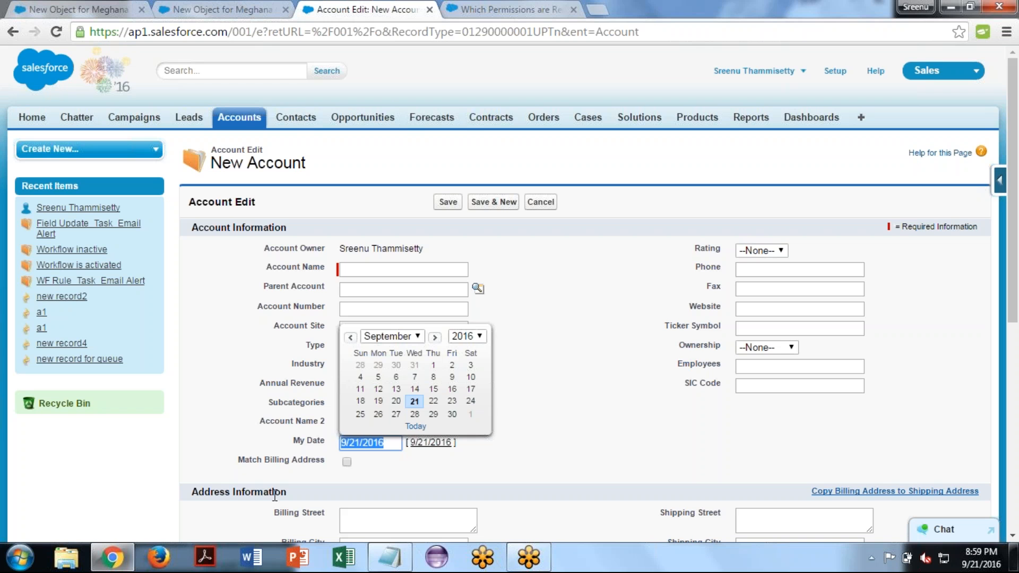
left_click(533, 410)
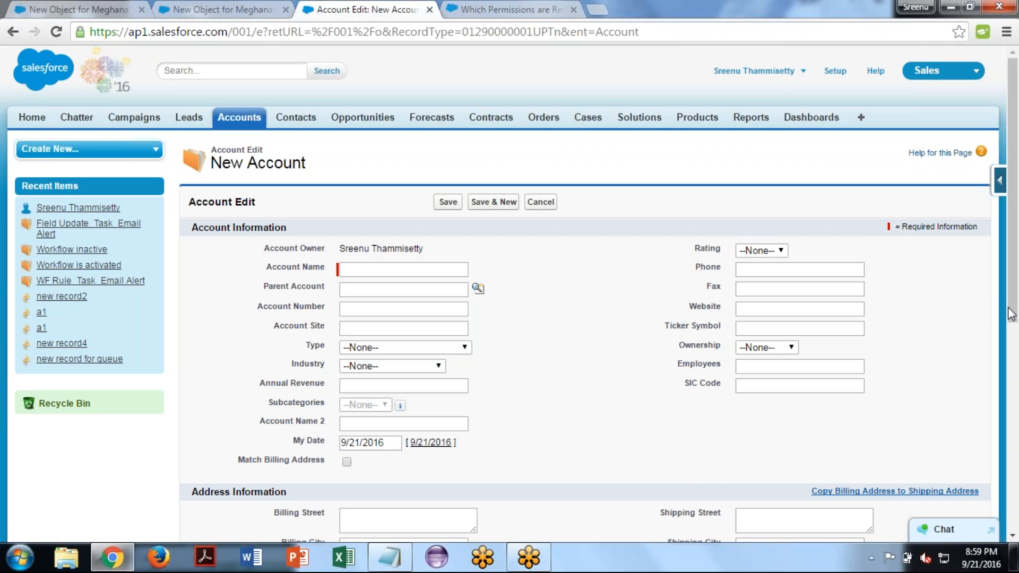
left_click_drag(1010, 323, 984, 447)
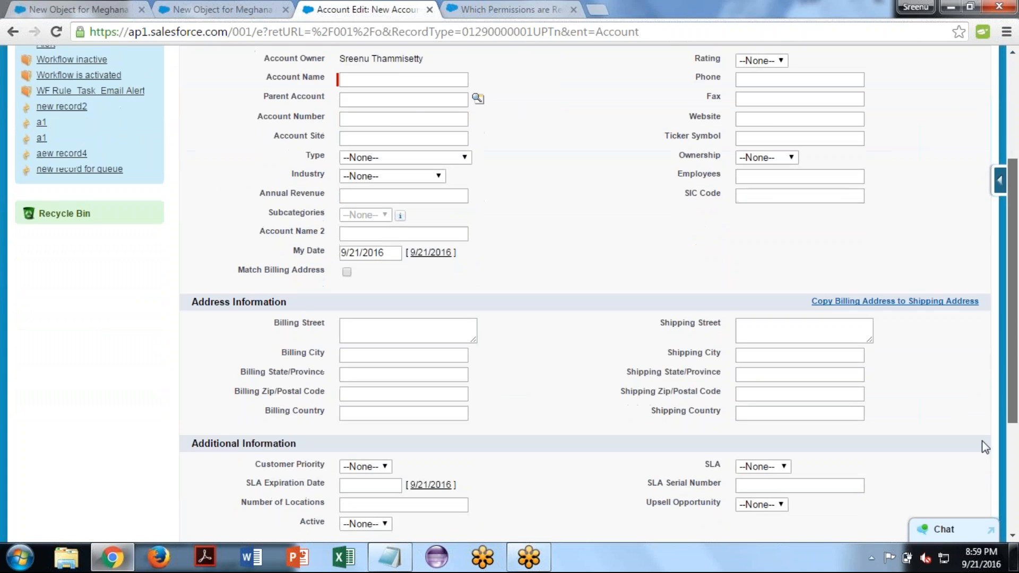
scroll(981, 445, "down", 3)
left_click(503, 475)
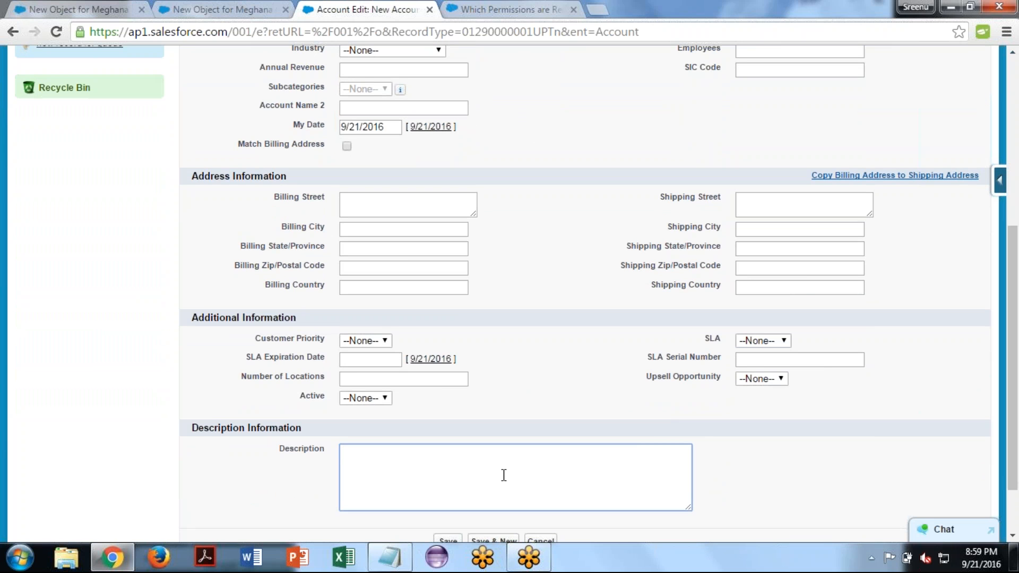
left_click(383, 402)
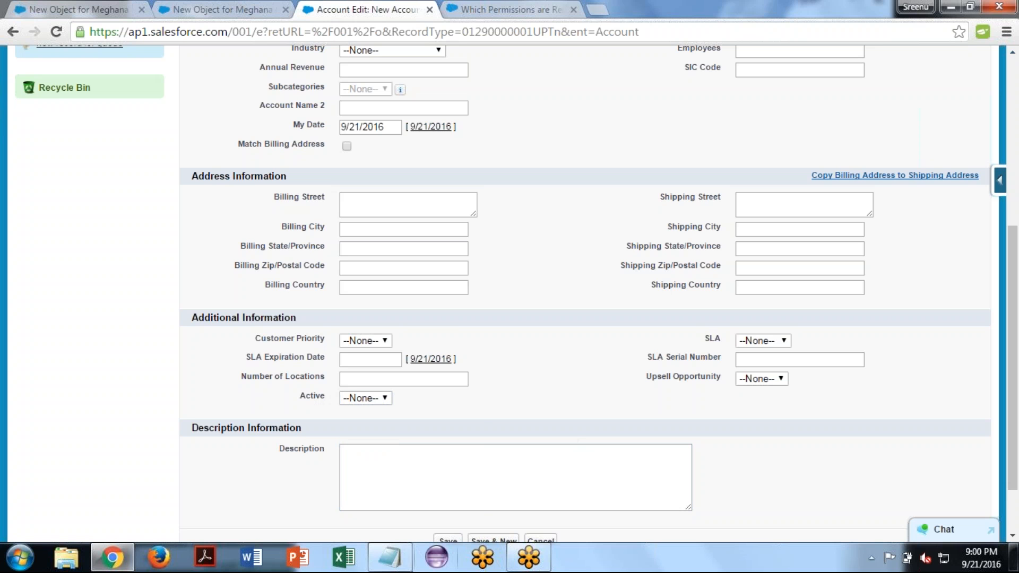
- Go to the New Custom Field page and look through the data types offered for the custom object
mouse_move(390, 557)
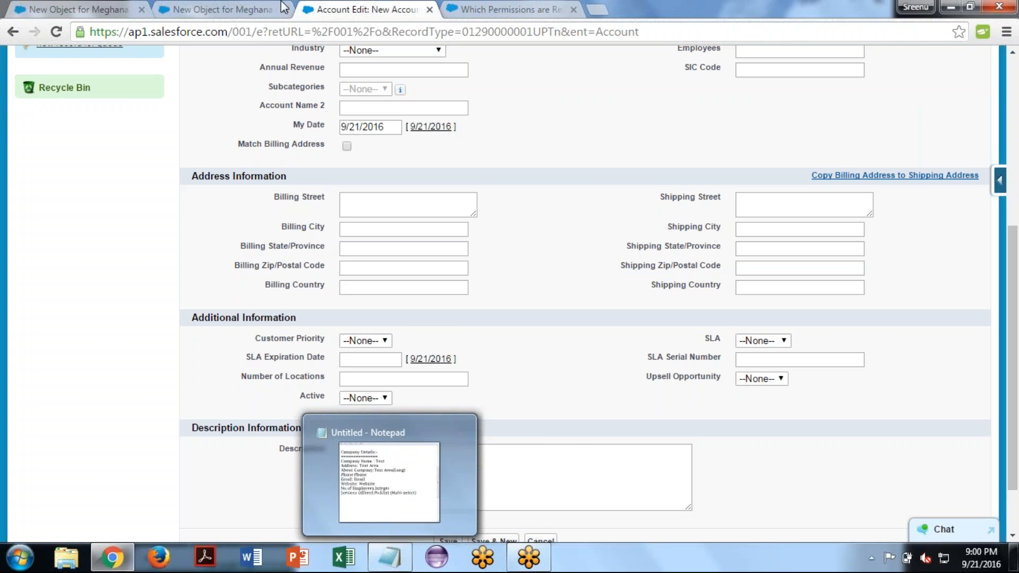
left_click(228, 8)
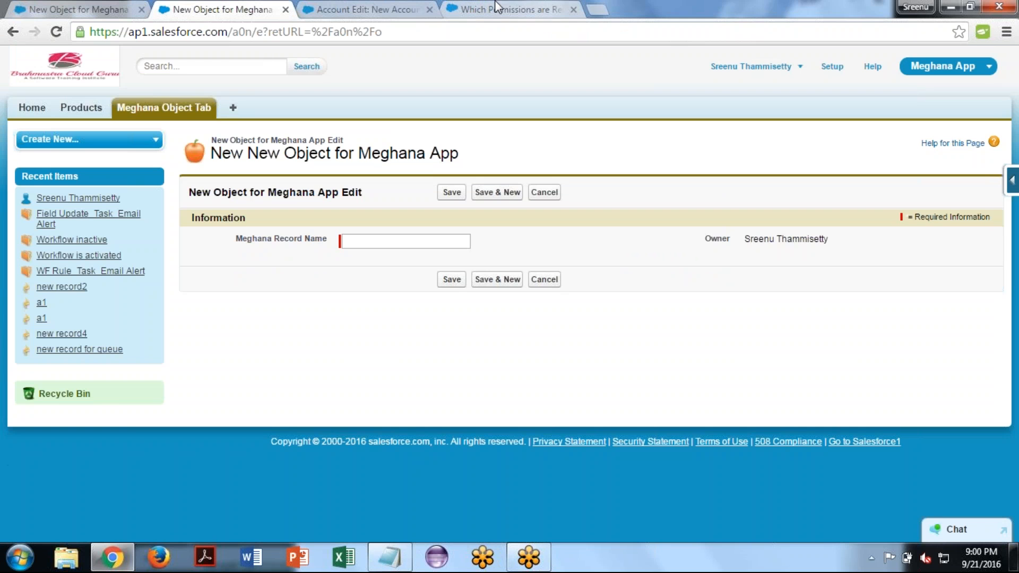
left_click(95, 7)
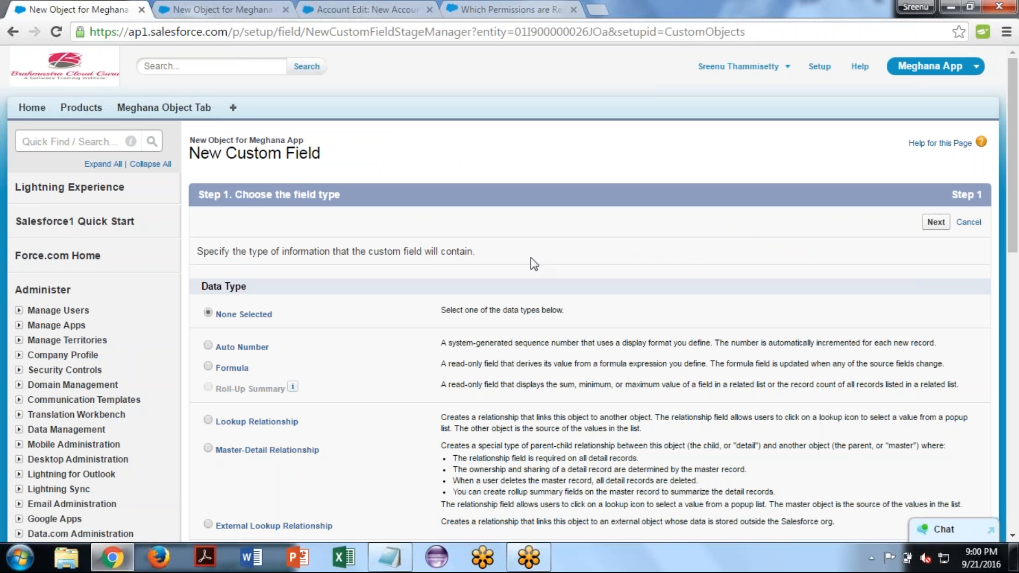
scroll(530, 257, "down", 3)
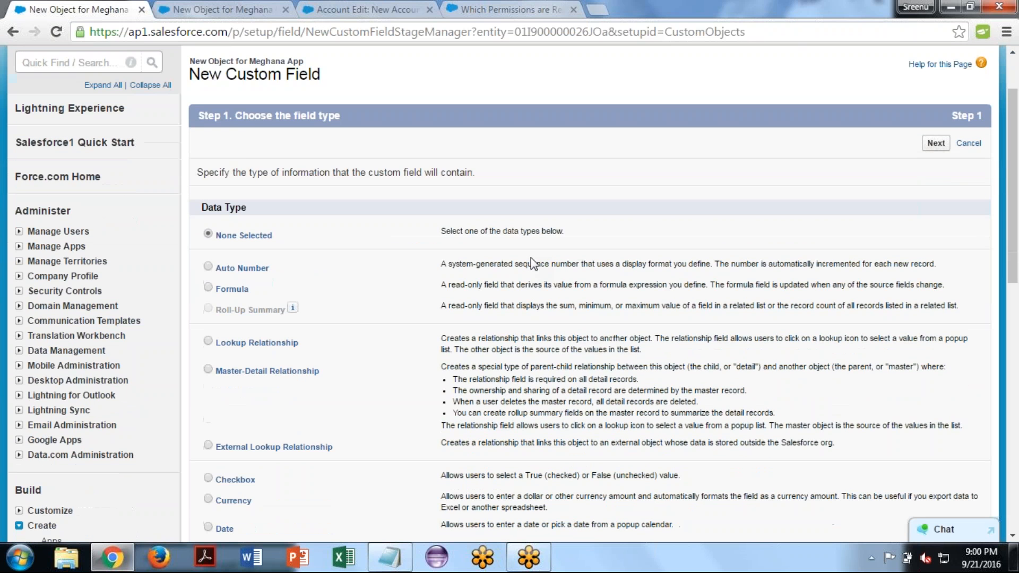
scroll(530, 257, "down", 1)
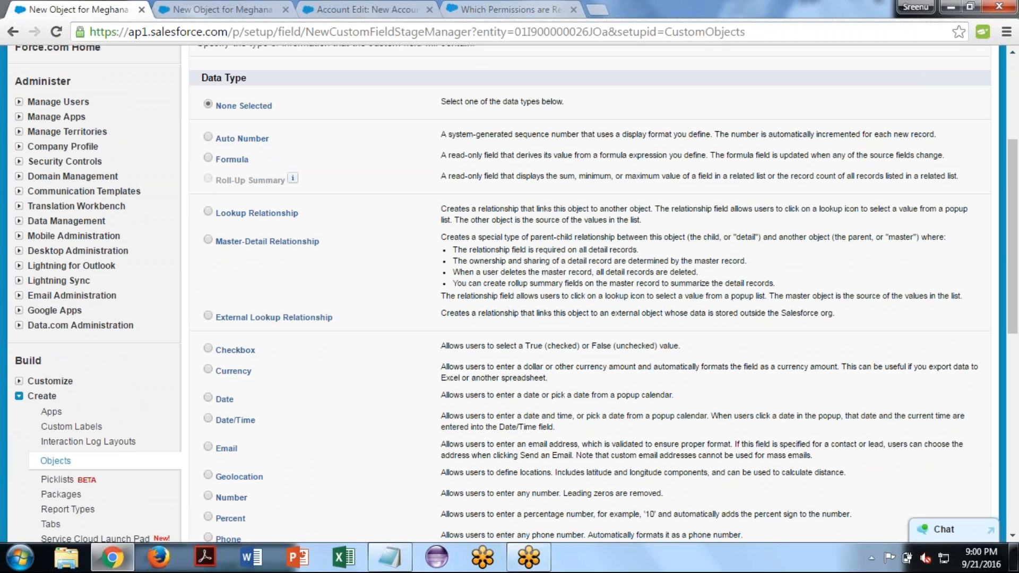
- Switch to Notepad and add a separator line of equals signs below the Services Offered entry, with blank lines after it
left_click(389, 558)
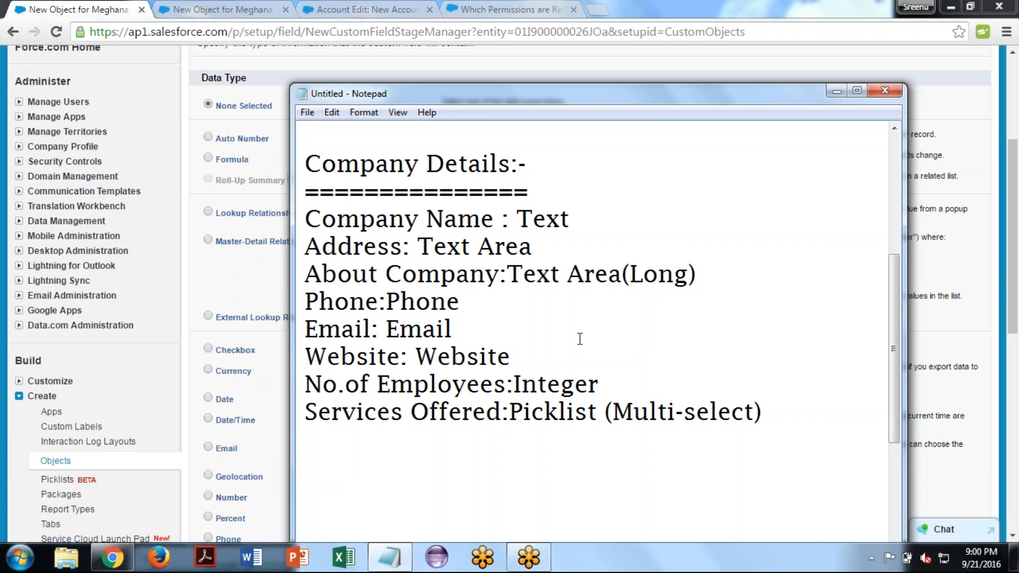
type("=======================")
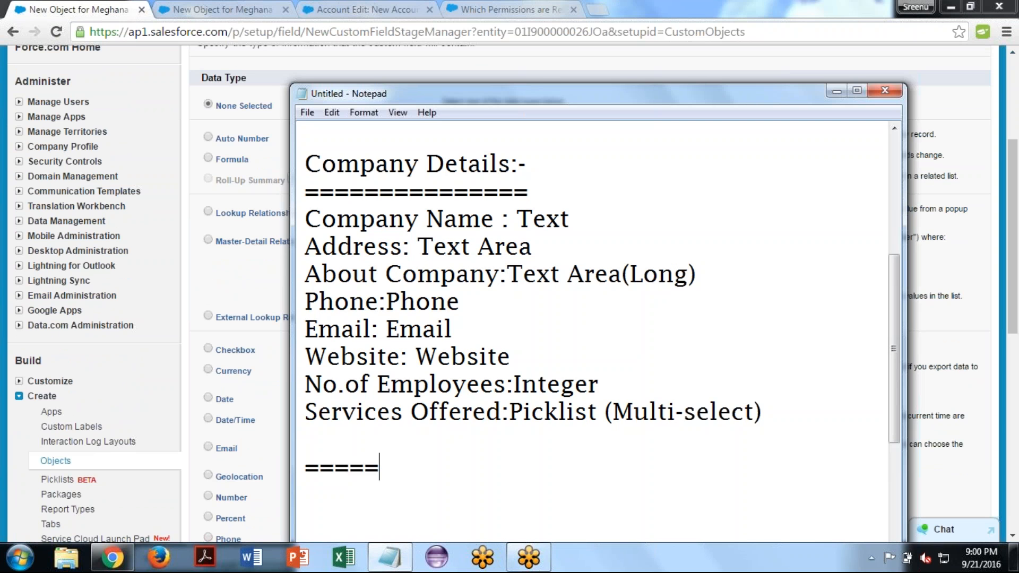
key("Return")
key("Return")
key("Return")
scroll(321, 216, "down", 4)
left_click(320, 217)
- Start a note headed "Auto Number:-" under the separator line
type("Autom")
key("BackSpace")
type("Nu")
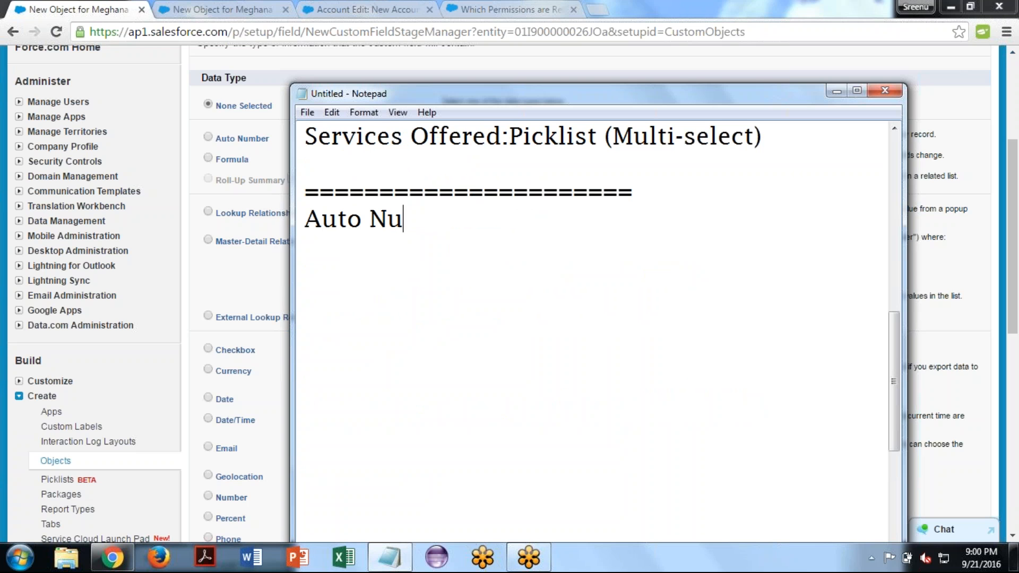
type("mber:- ")
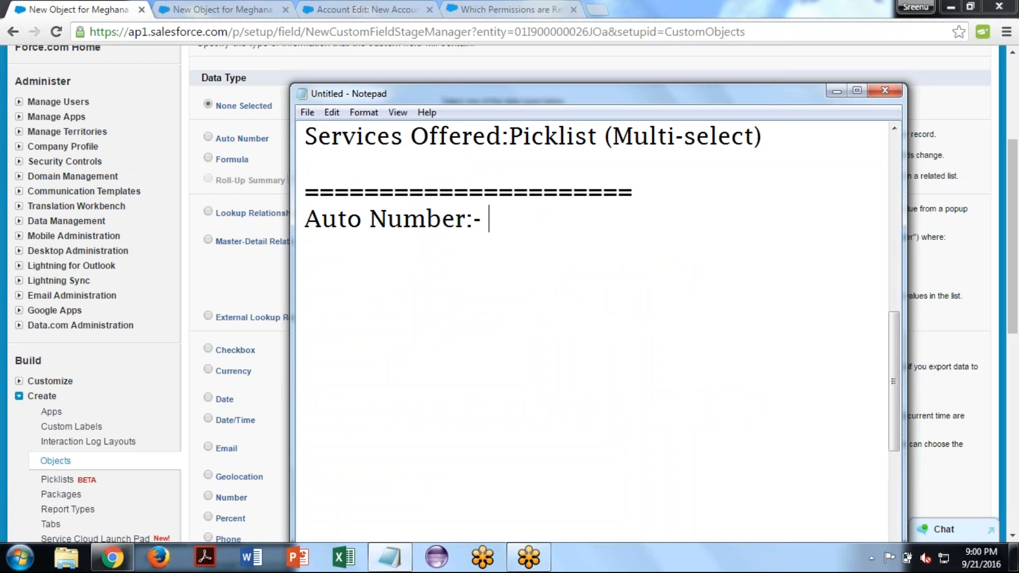
type("To au")
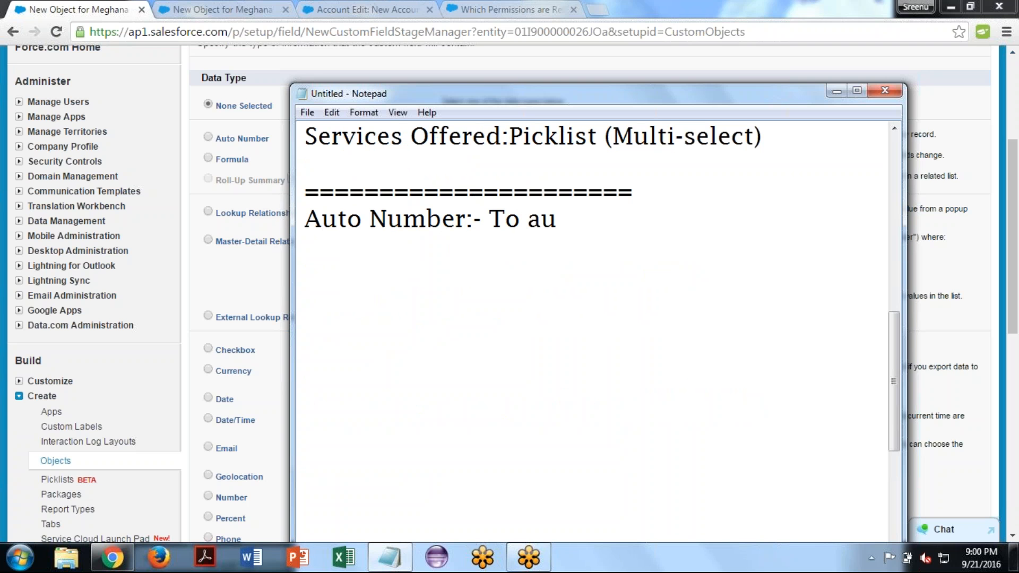
- Begin the Auto Number description with the words "To auto increment record number"
type("to increem")
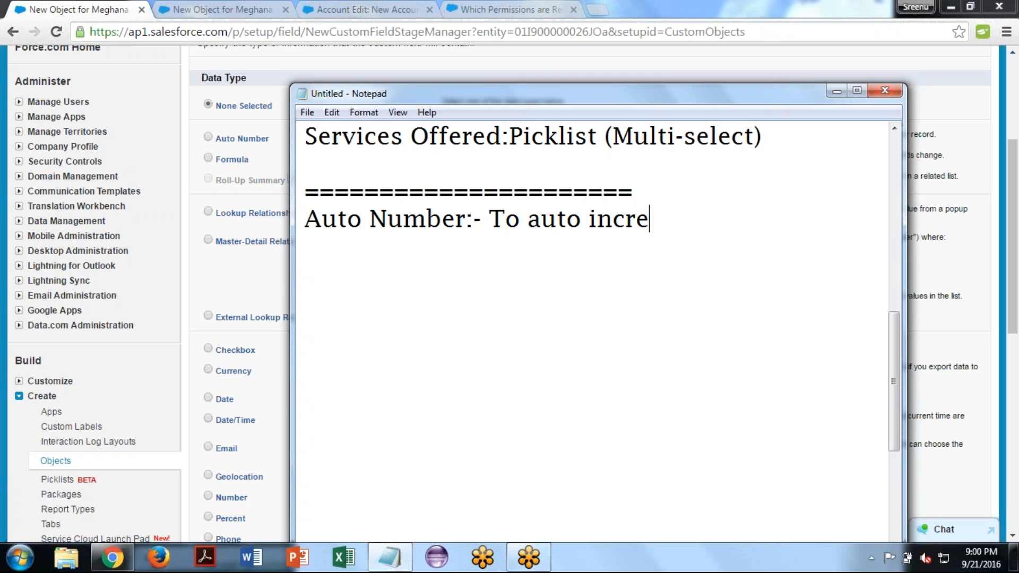
key("BackSpace")
key("BackSpace")
type("ment rec")
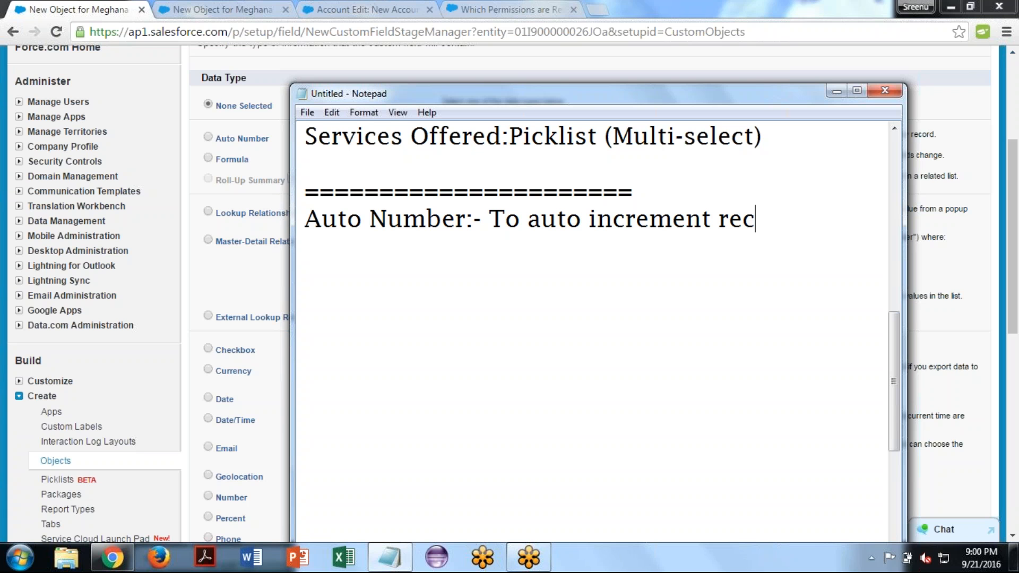
type("ord number")
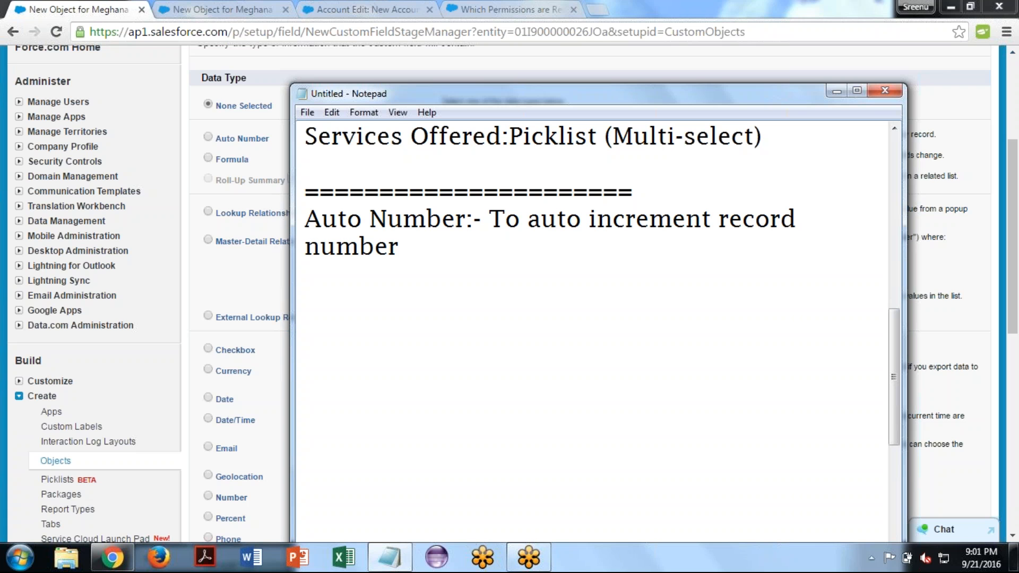
- Complete the Auto Number description with "for every new record created."
type("for every n")
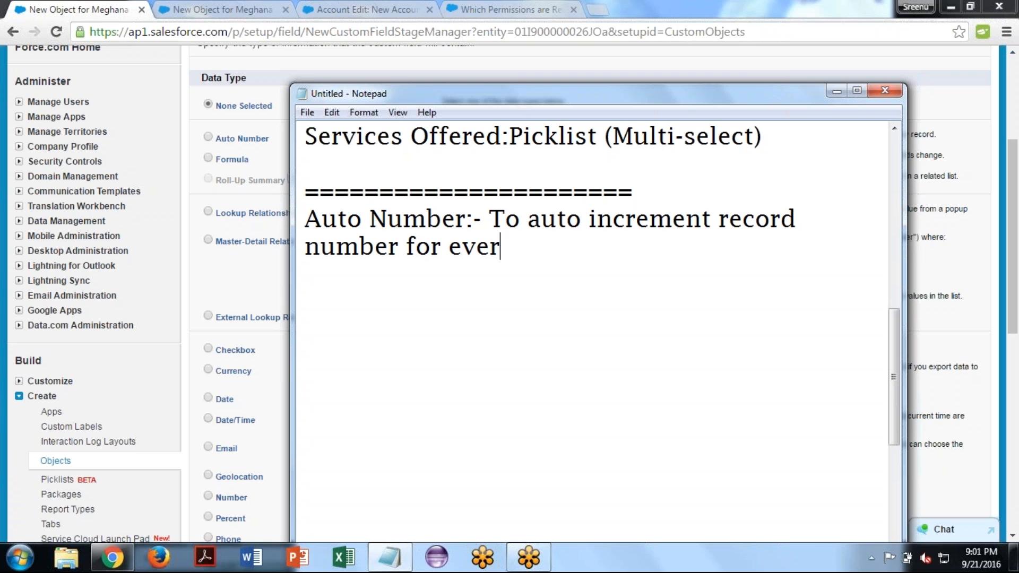
type("ew record ")
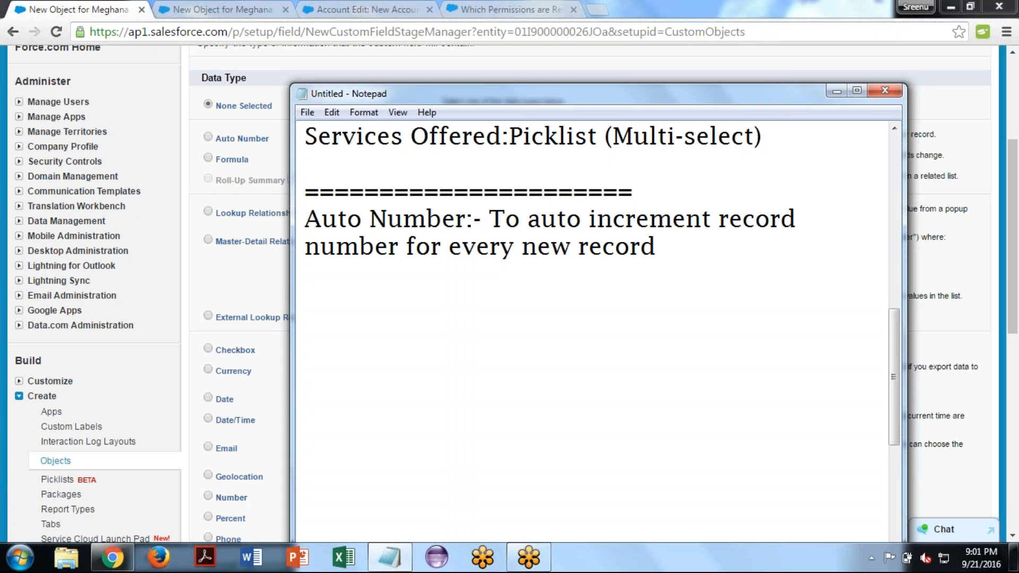
type("creta")
key("BackSpace")
key("BackSpace")
type("ated.")
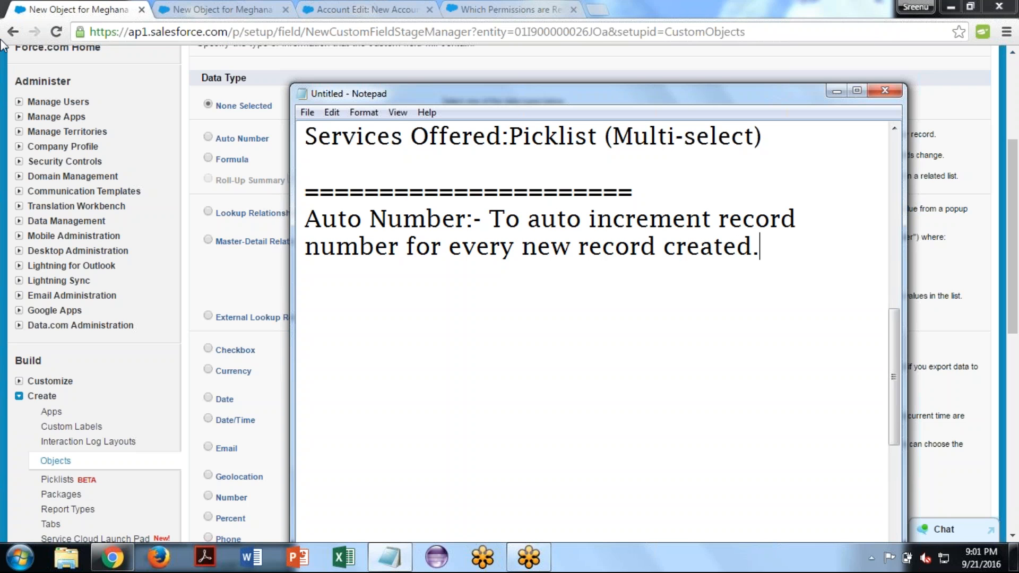
- Switch to Chrome, pick Auto Number as the data type, and cancel the new custom field setup
left_click(195, 129)
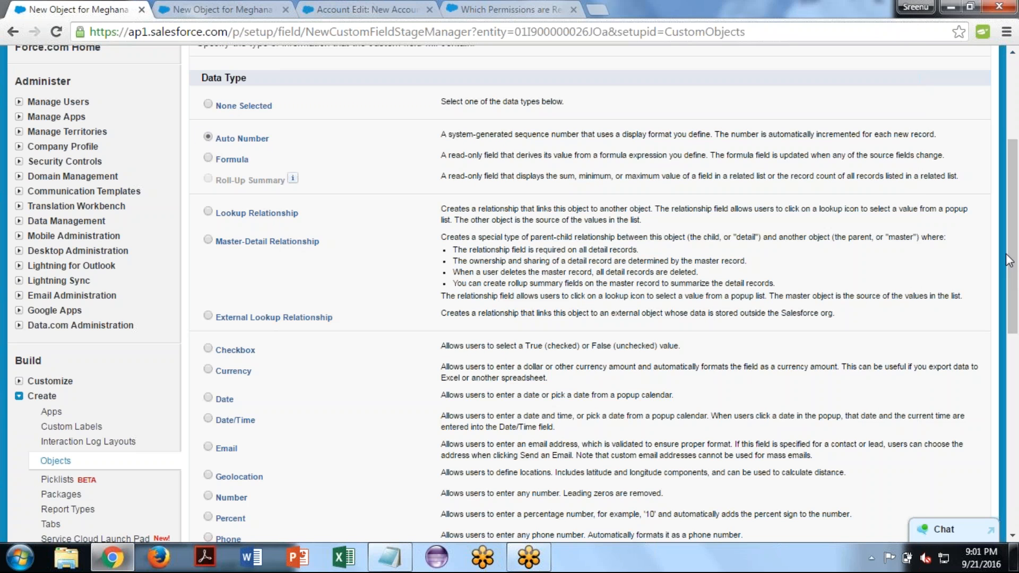
left_click_drag(1015, 287, 1012, 199)
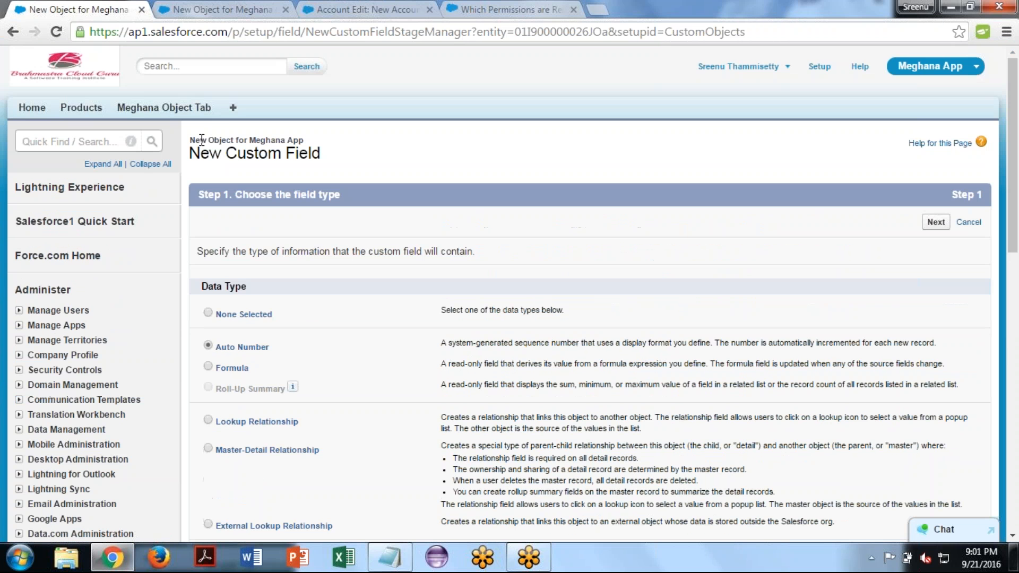
left_click_drag(194, 139, 289, 136)
left_click(449, 209)
left_click(977, 226)
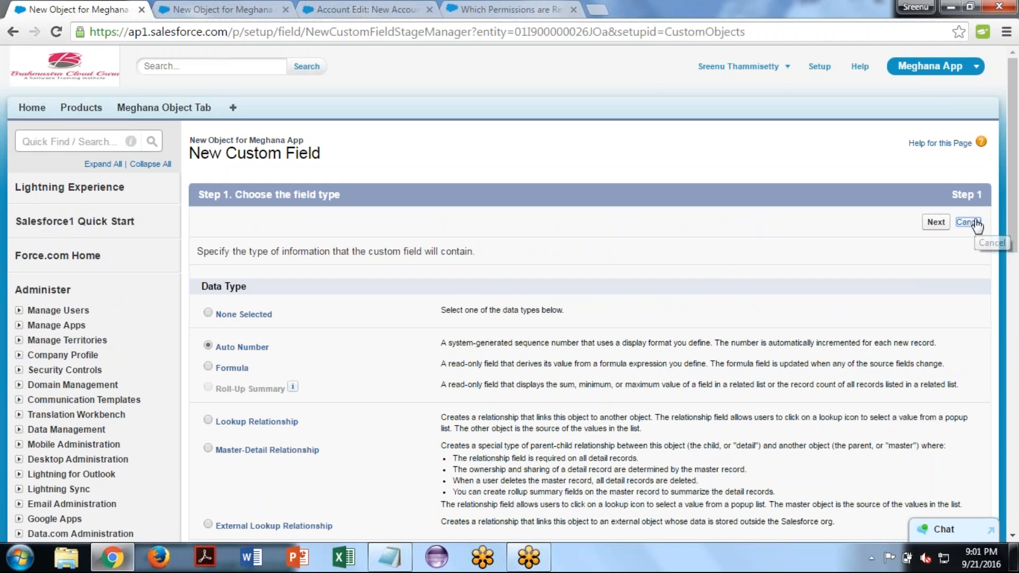
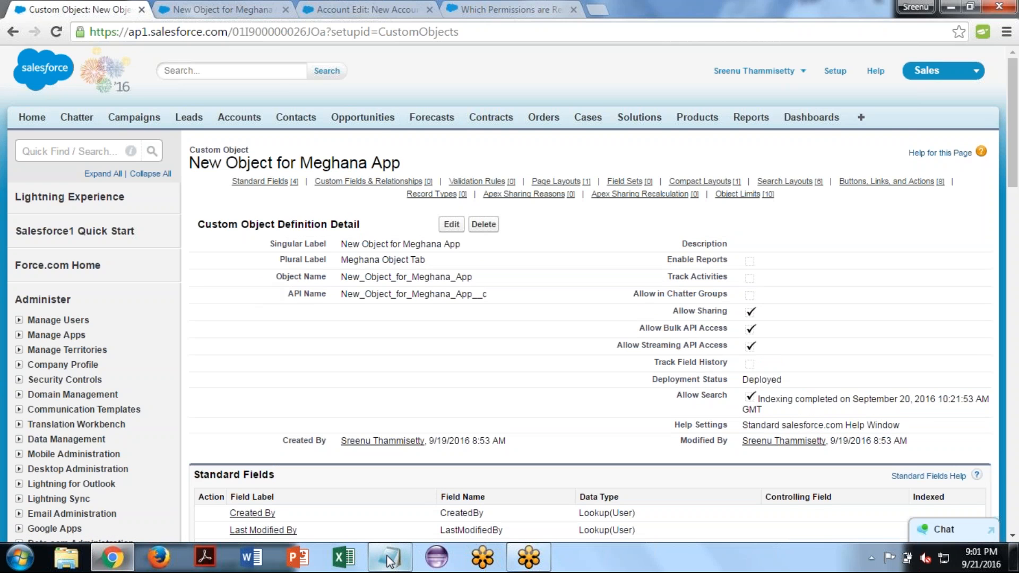
- Switch to Notepad and add the heading "Path to create custom field:-" with a "---" line under it
key("alt+Tab")
key("Return")
key("Return")
type("Path to create custom field:")
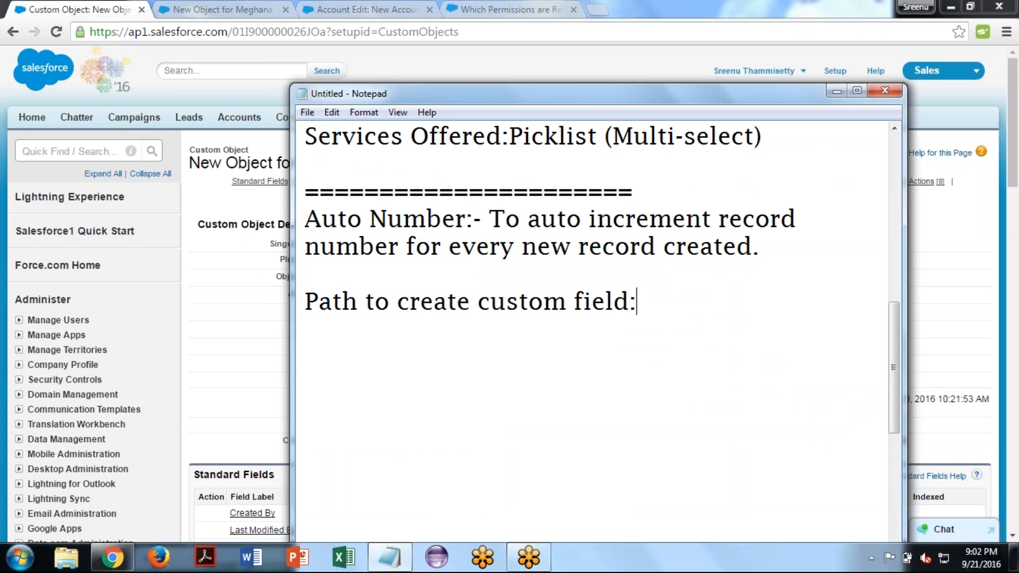
type("-")
key("Return")
key("Return")
type("---")
key("Return")
- Begin the custom field path with "Setup-->Build:Create-->Object-->" under the dashes
type("Setup-->")
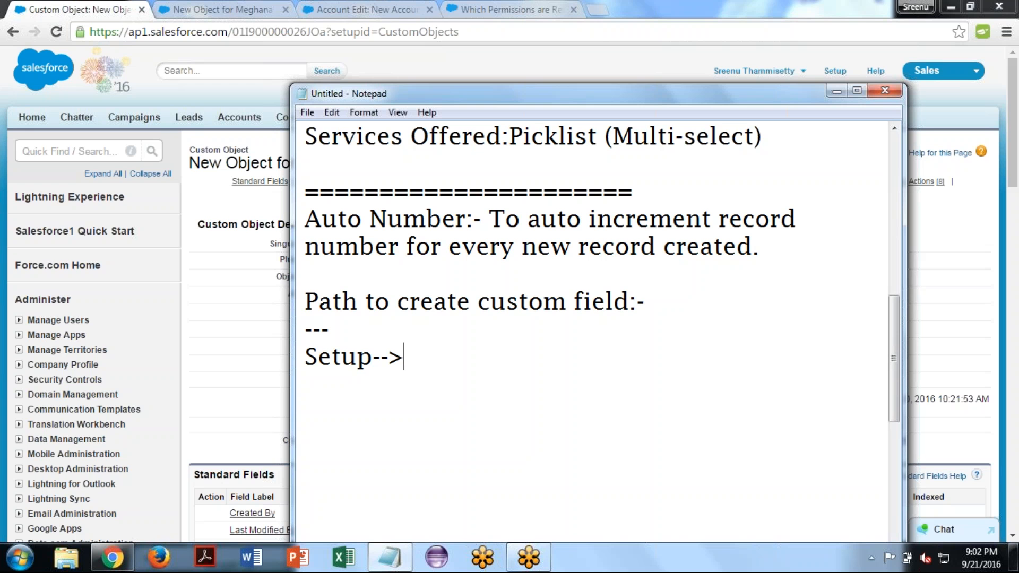
type("Build")
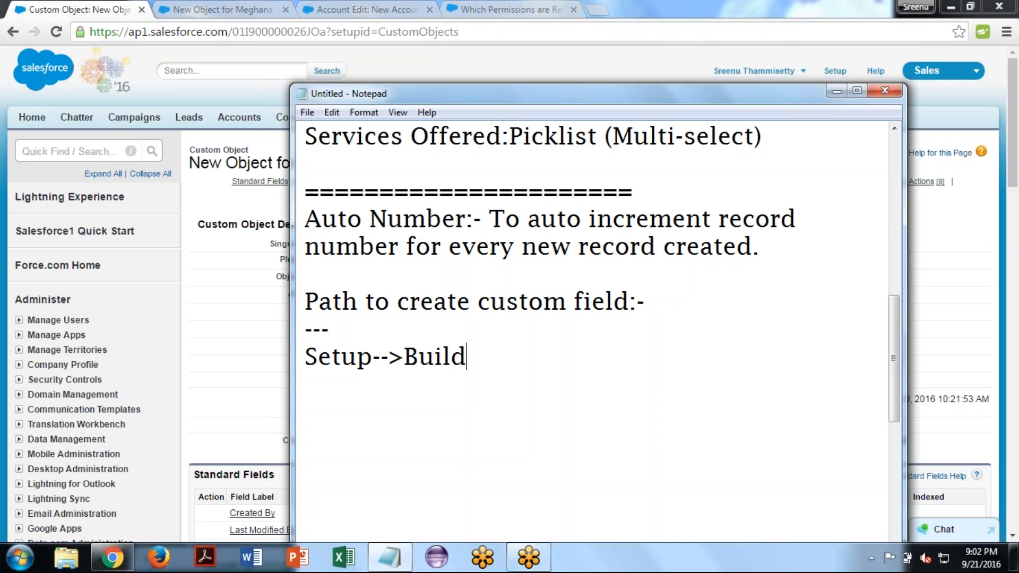
type(":Create")
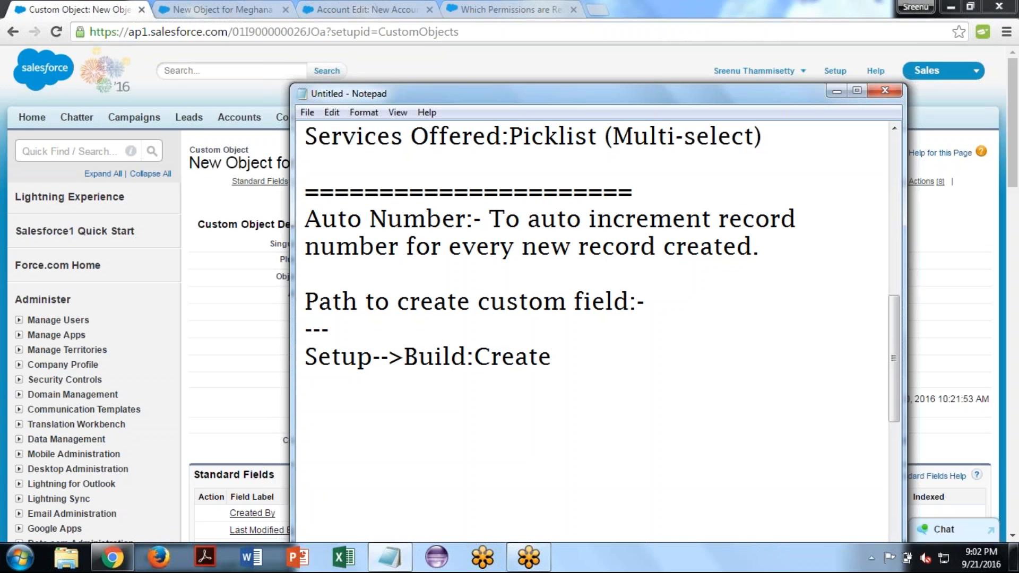
type("-->Object-->")
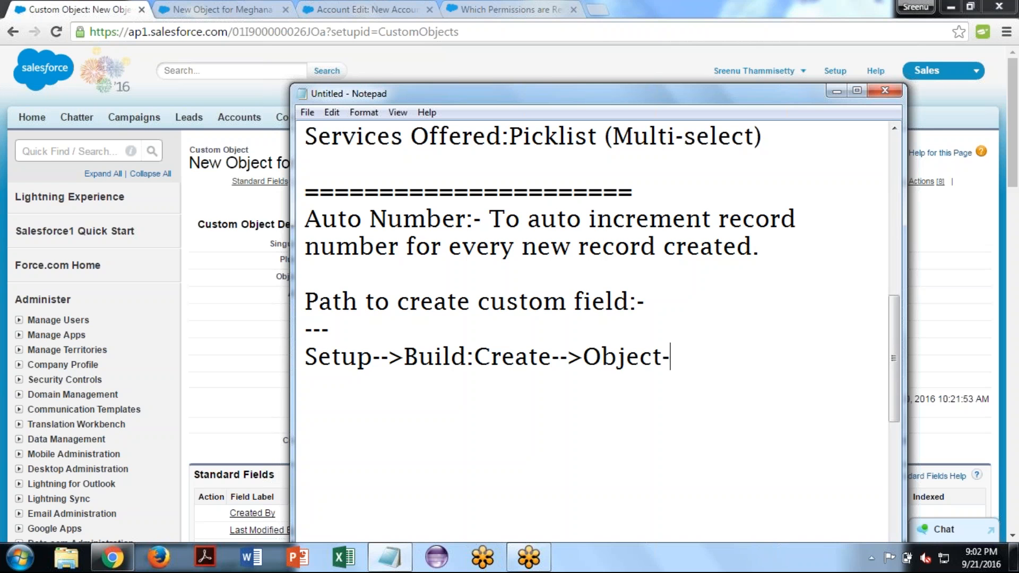
type("Select ")
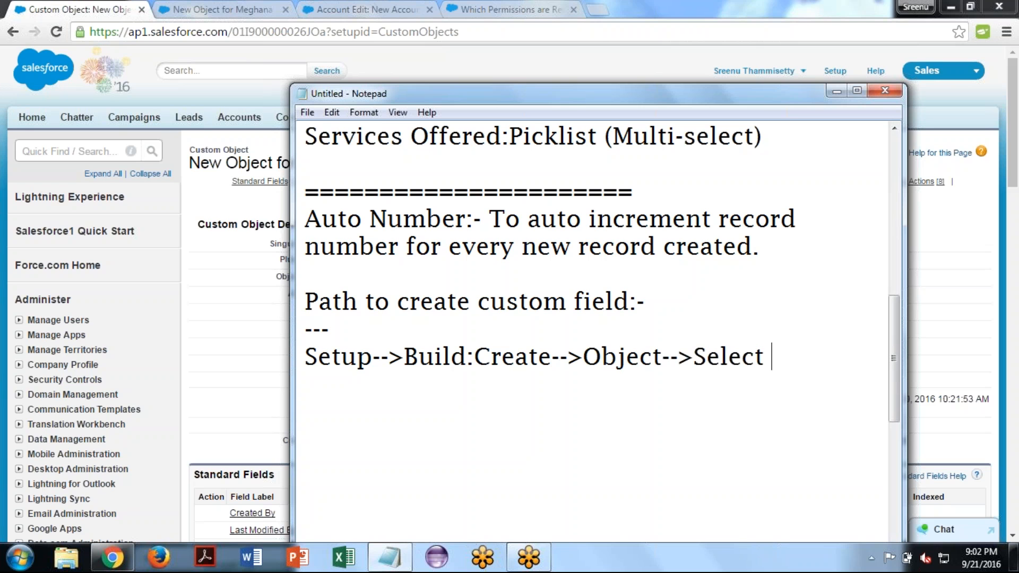
type("our object--")
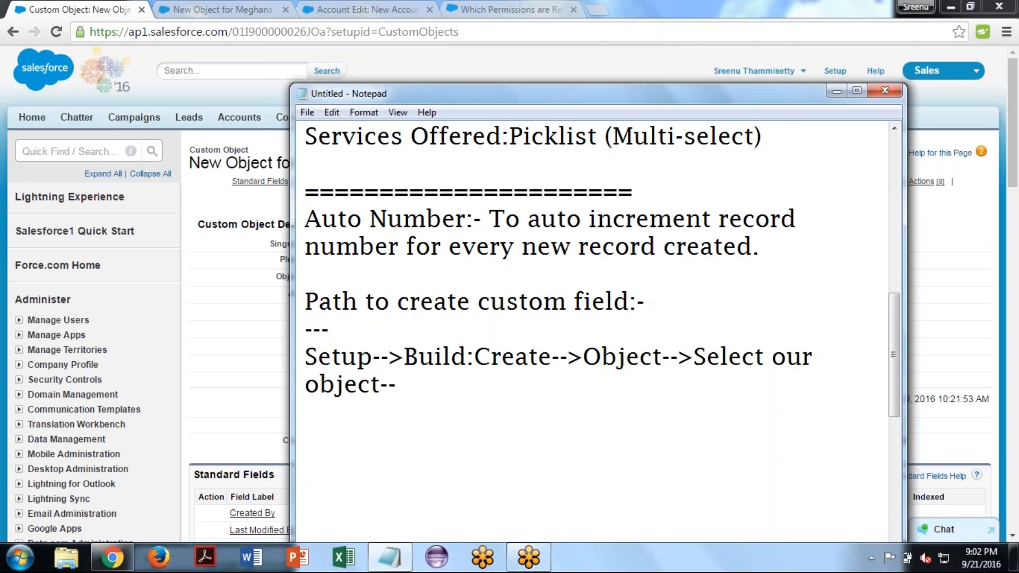
type(">")
type("Objec")
type("t D")
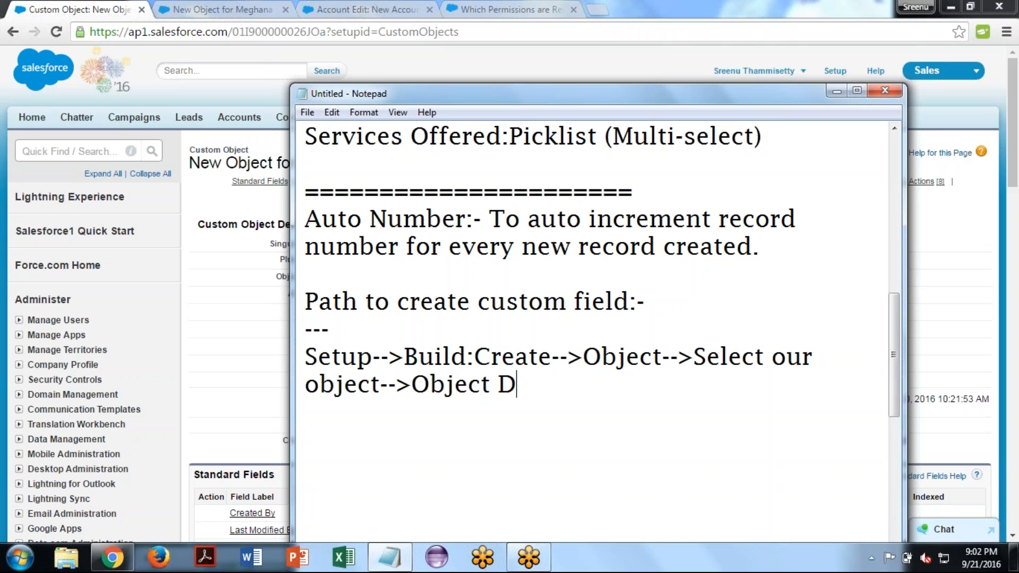
type("etail page)")
- Continue the path with "Select our object-->(Object Detail page)", enclosing the page name in parentheses
key("Left")
key("Left")
key("Left")
key("Left")
key("Left")
key("Left")
key("Left")
key("Left")
key("Left")
key("Left")
key("Left")
key("Left")
key("Left")
key("Left")
key("Left")
key("Left")
key("Left")
key("Left")
key("Left")
key("Left")
key("Right")
key("Right")
type("(")
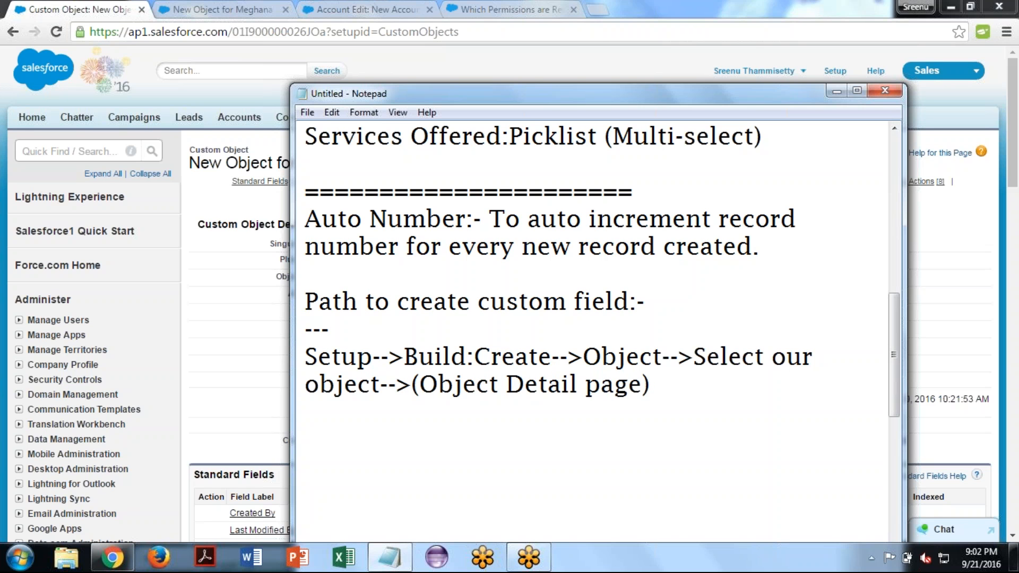
type("Custoo")
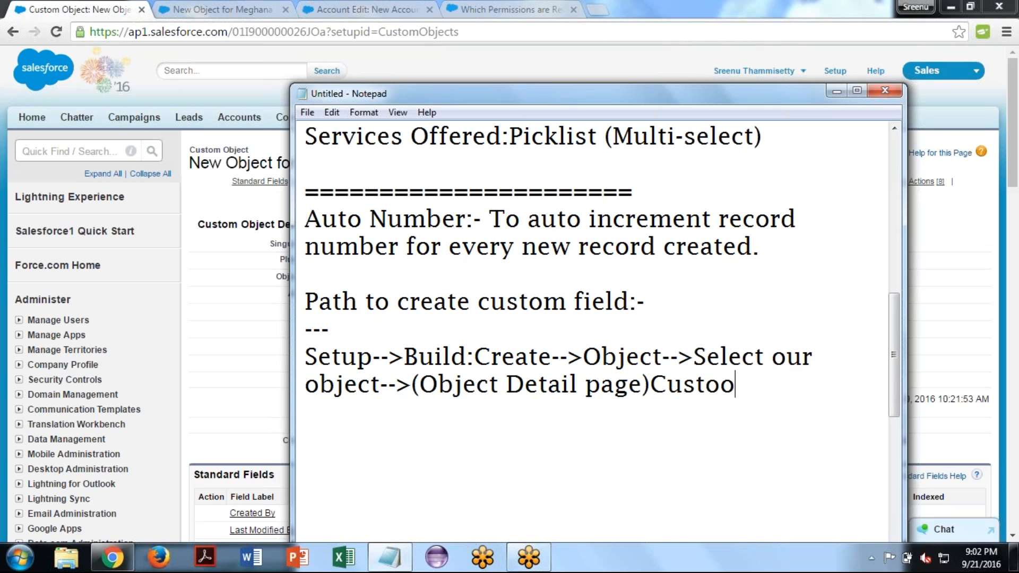
- Extend the path with "Custom Fields&Relations-->" after the object detail page
key("BackSpace")
type("m Fi")
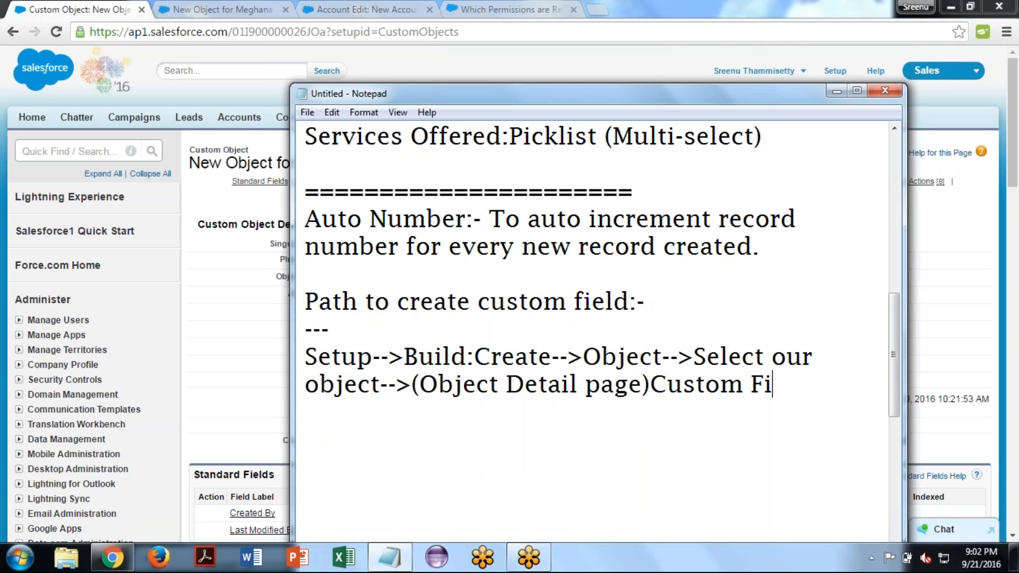
type("elds&Relations..")
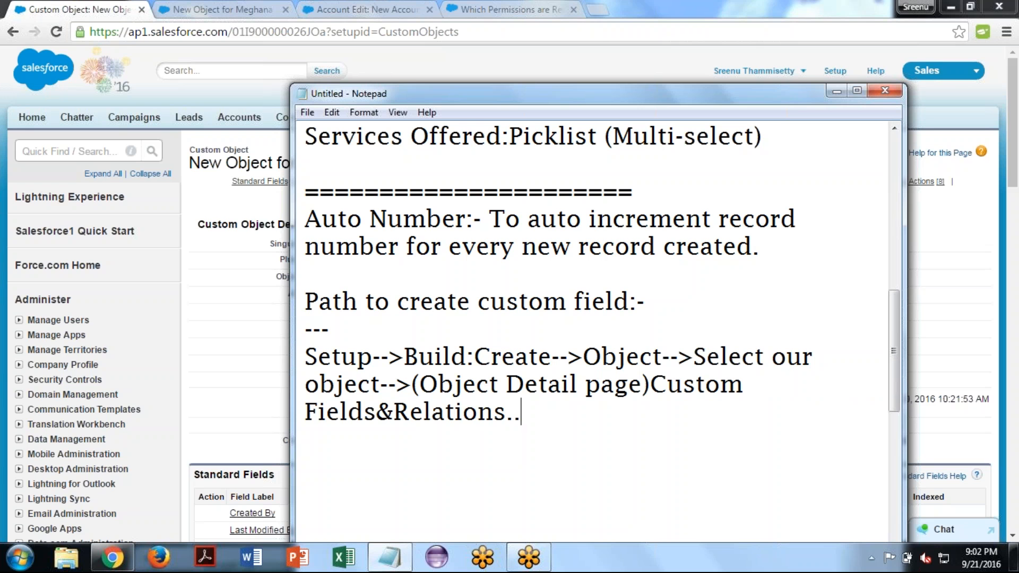
key("BackSpace")
key("BackSpace")
type("-->")
- Switch to Chrome and start a new custom field for the Meghana App object
key("alt+Tab")
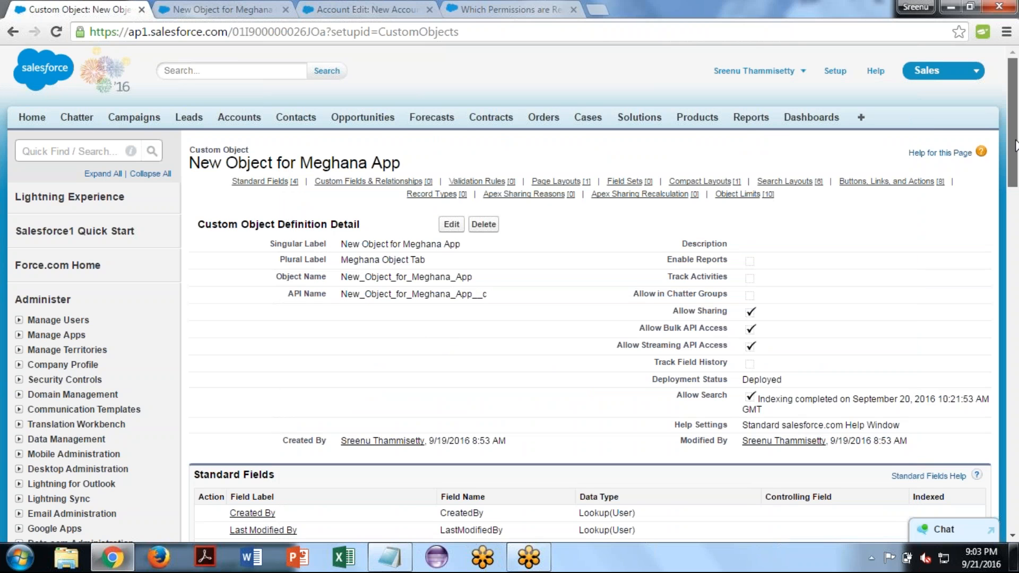
left_click_drag(1014, 146, 1016, 180)
scroll(211, 308, "down", 4)
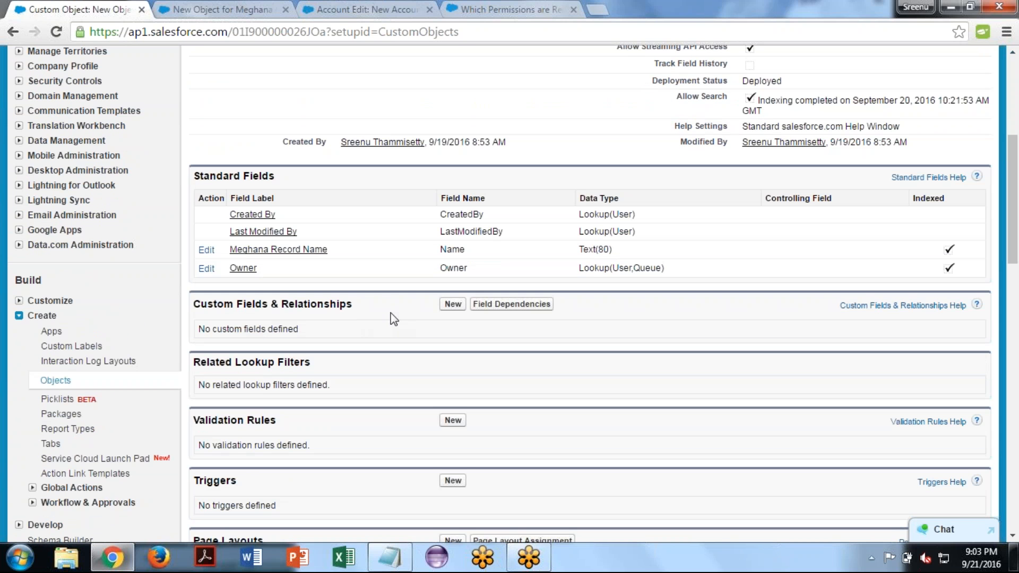
left_click(452, 304)
- Switch to Notepad, end the path with "Click 'New'", and leave a blank line below it
key("alt+Tab")
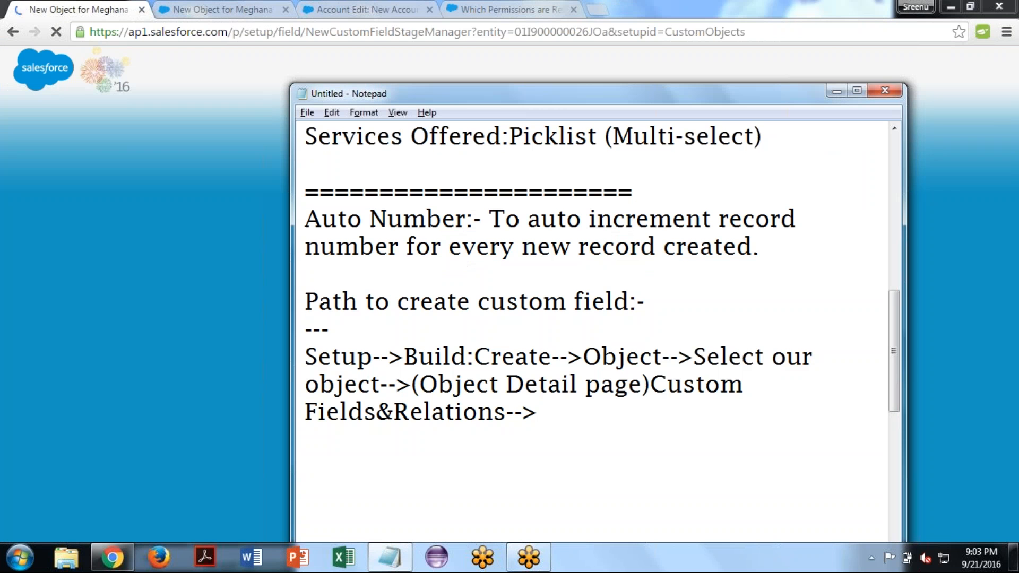
type("Click ")
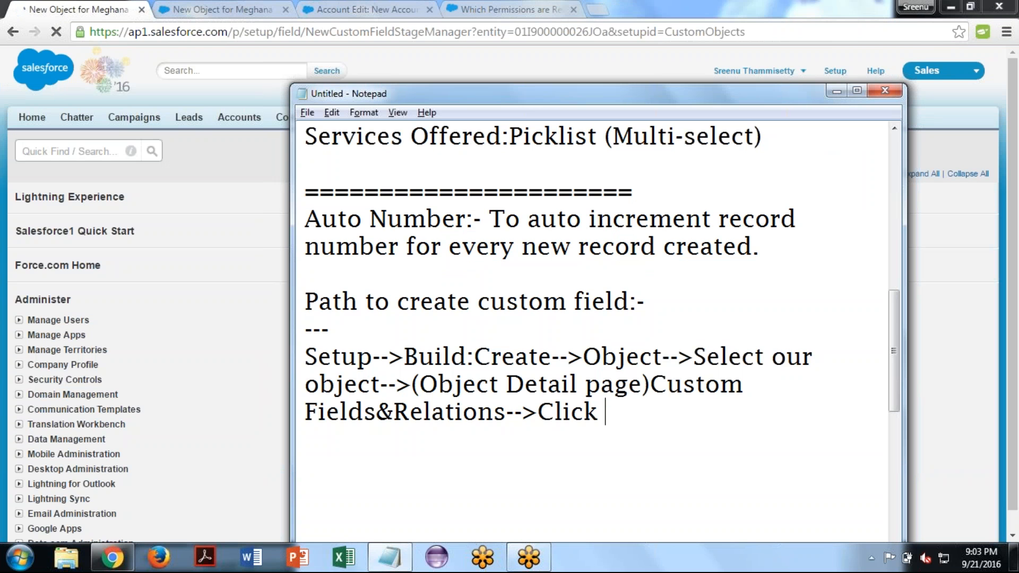
type("\"New'")
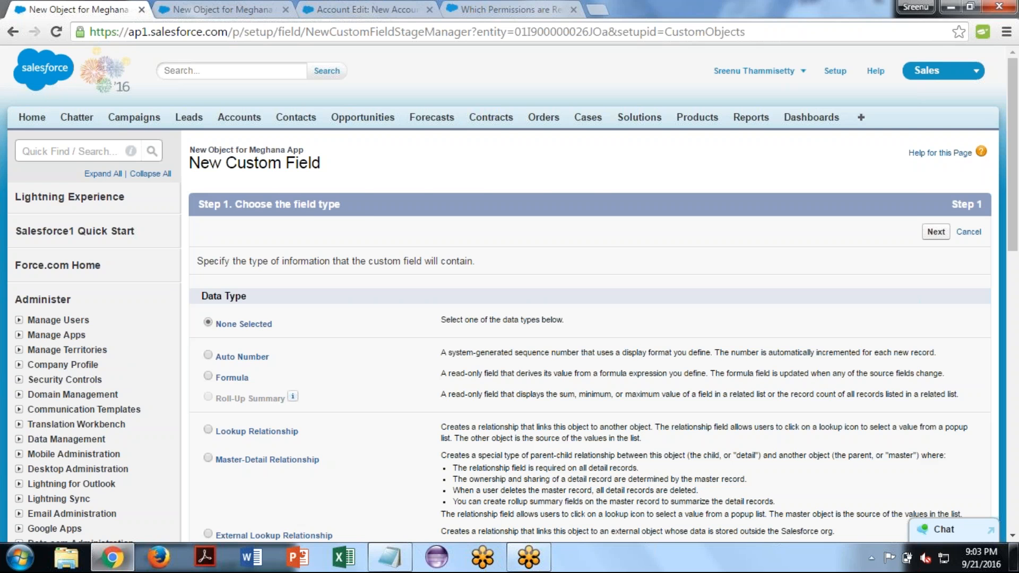
key("alt+Tab")
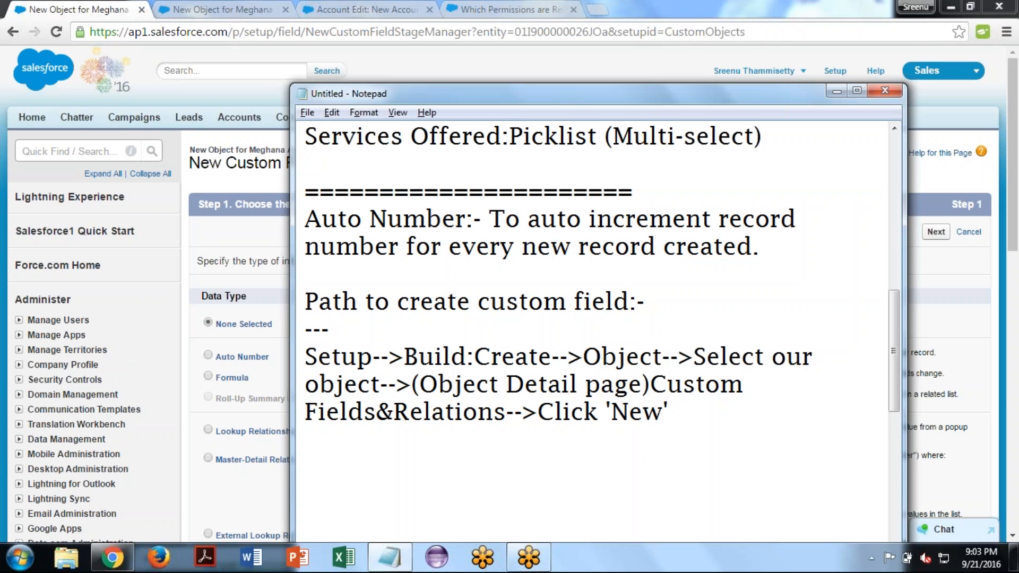
key("Return")
key("Return")
- Switch to Chrome, choose Auto Number as the data type, and give the new field the label "Record Number"
left_click(209, 355)
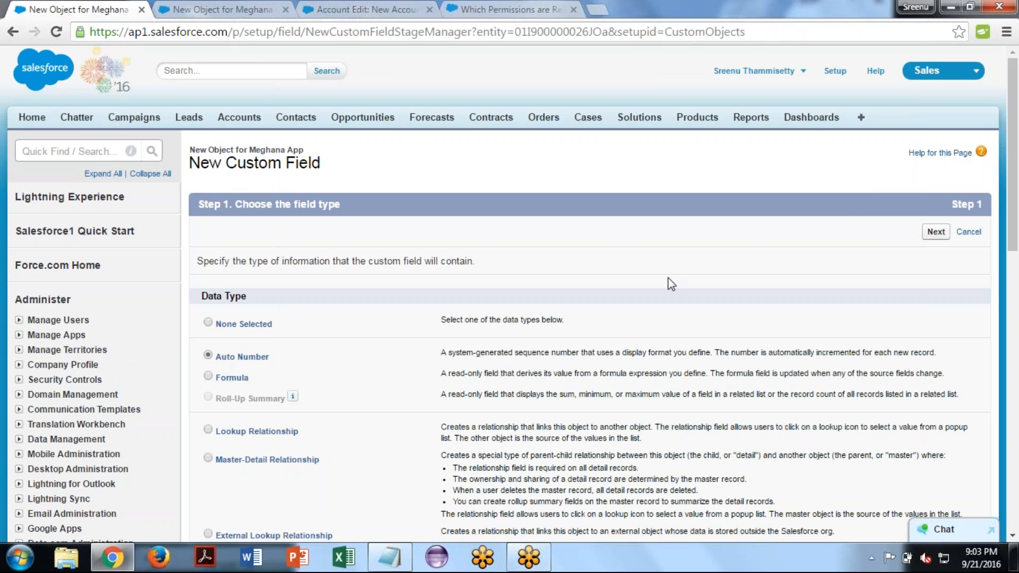
left_click(935, 231)
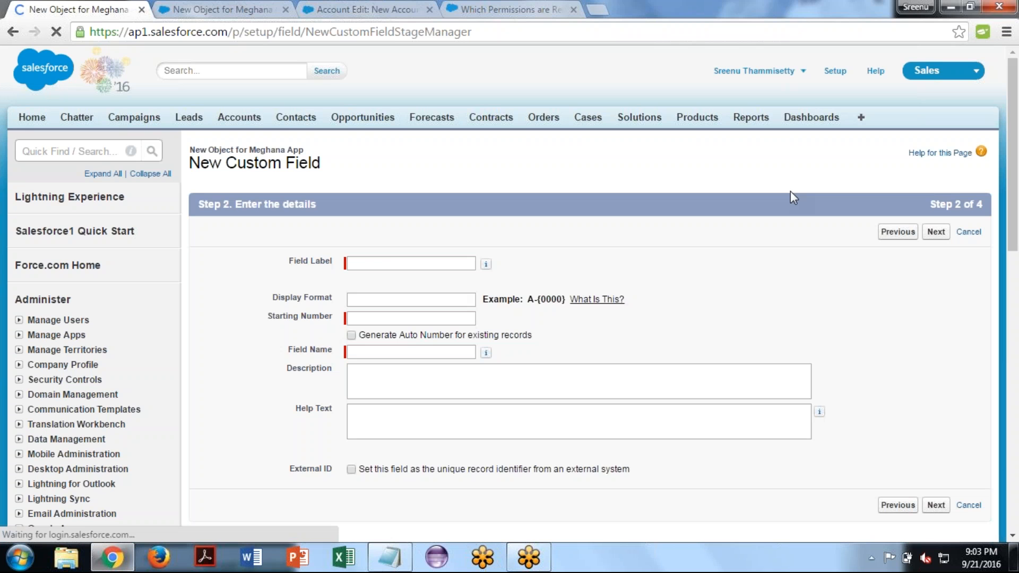
left_click(384, 261)
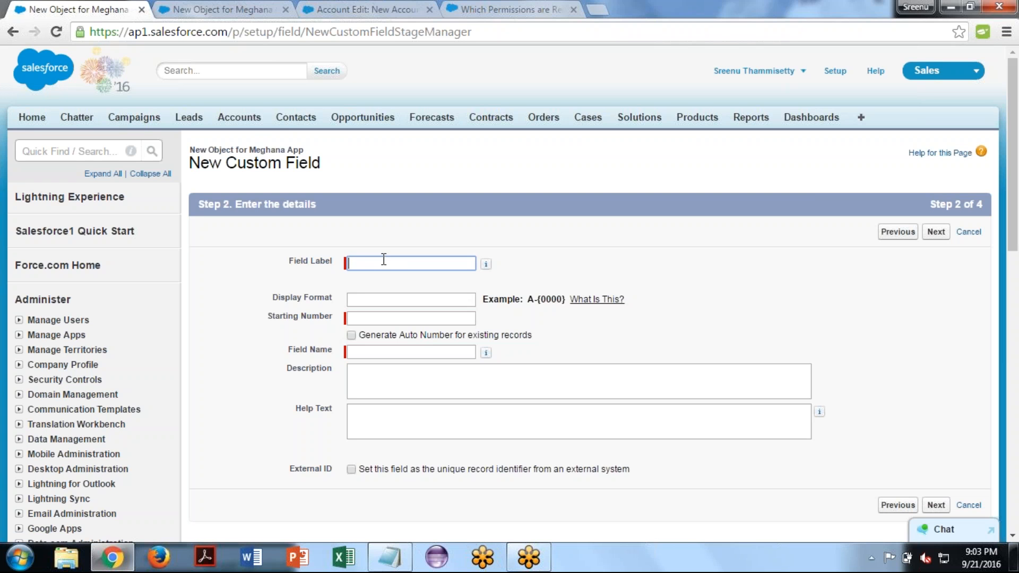
type("Record Number")
key("Tab")
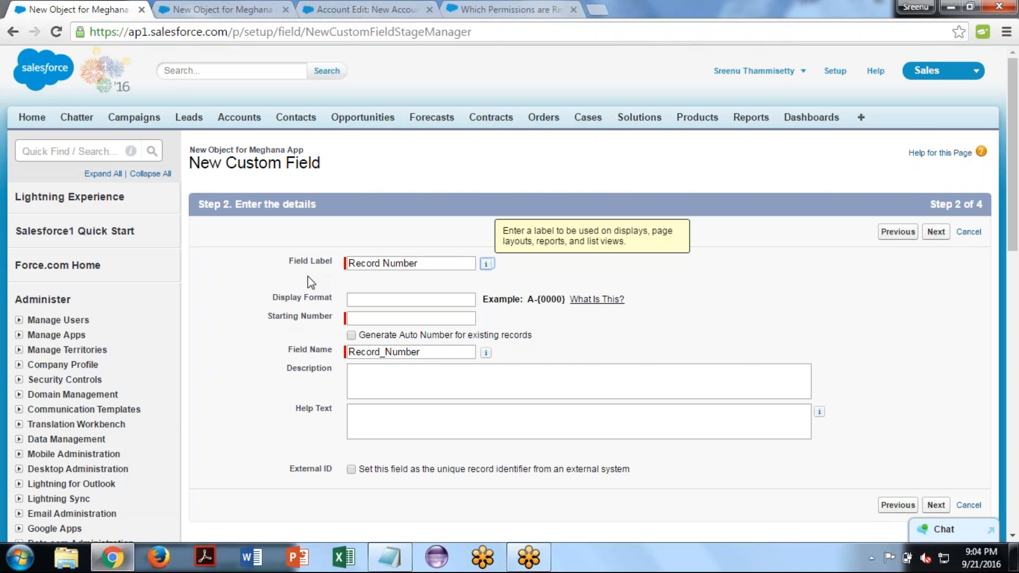
- Switch to Notepad and write the note "Field Label: This is the Field display name" below the path
left_click(389, 557)
type("Field Label")
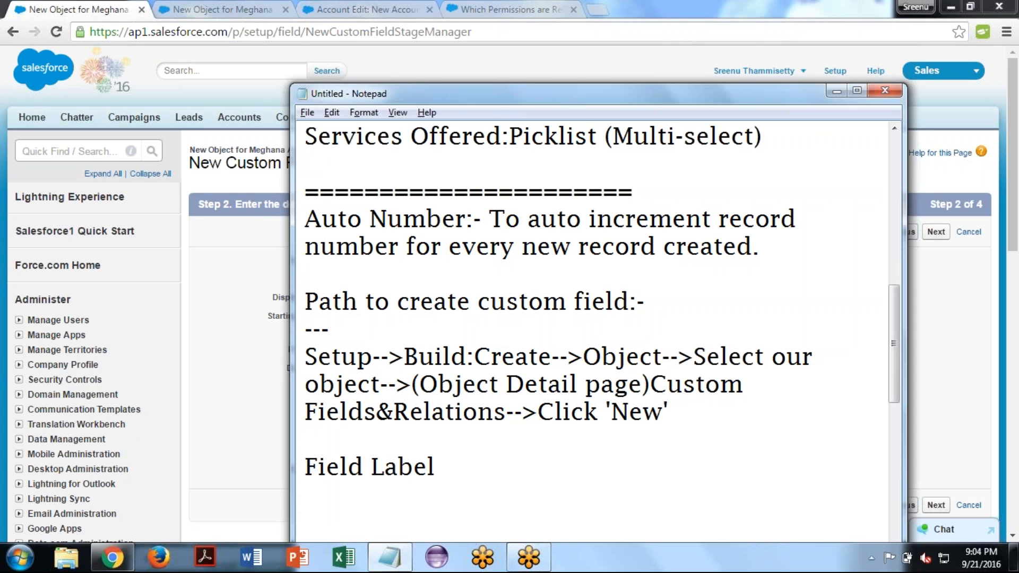
type(": This is the ")
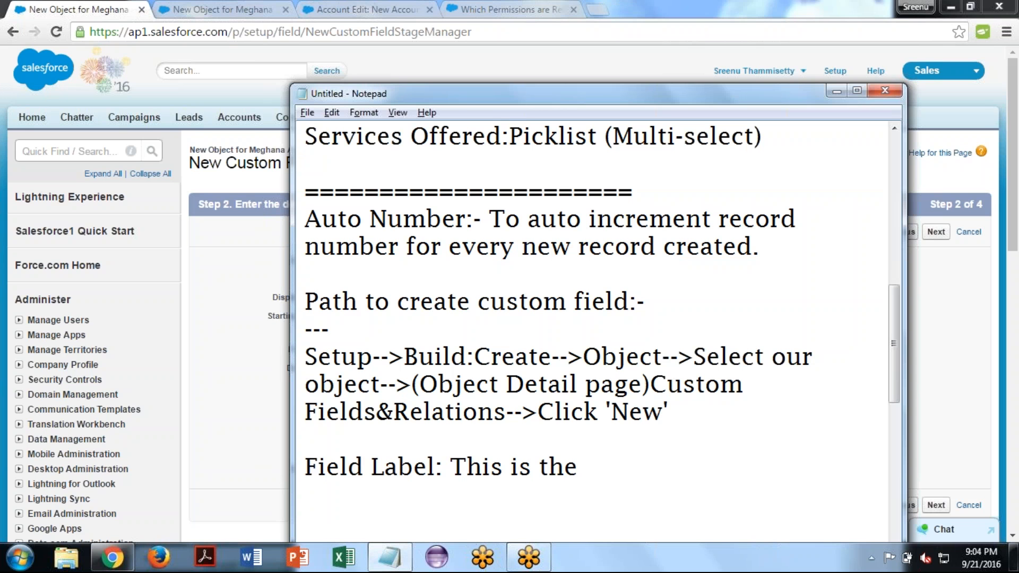
type("Field ")
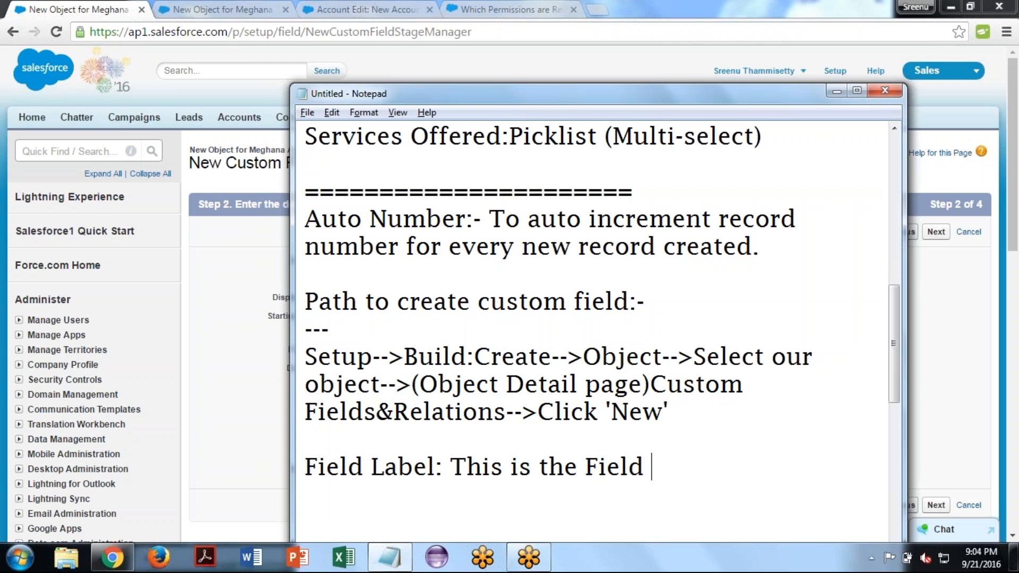
type("display name")
- Start a new note line headed "Field Name:" below the Field Label note
key("Return")
type("Field N")
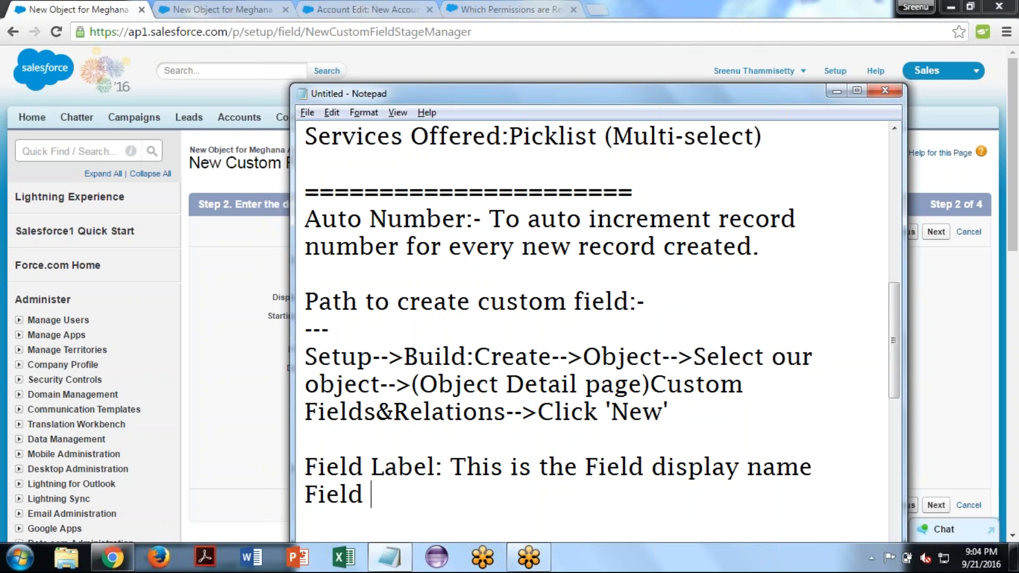
type("ame:")
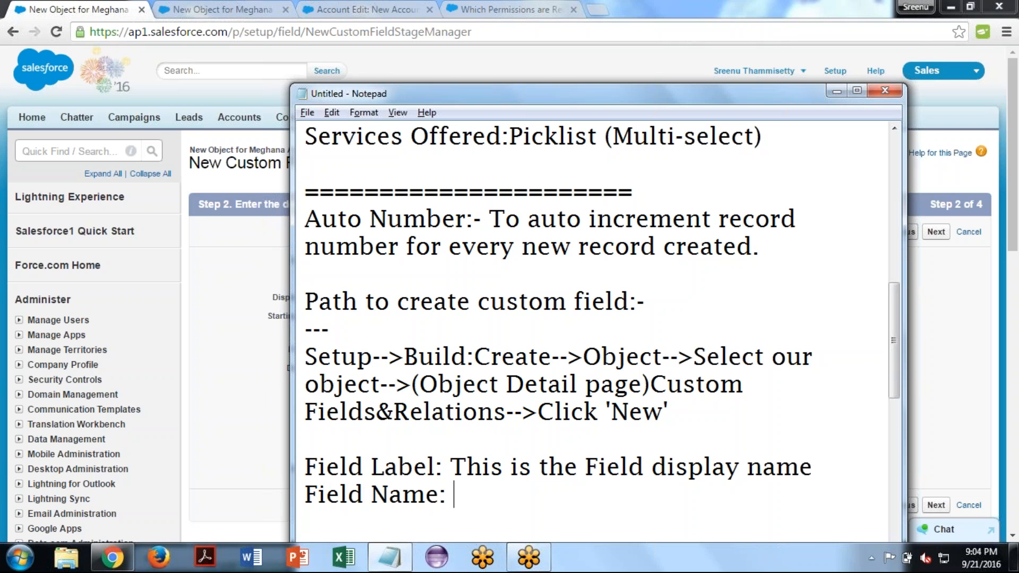
key("alt+Tab")
key("alt+Tab")
- Describe the Field Name with the words "This is Field API name"
type("This i")
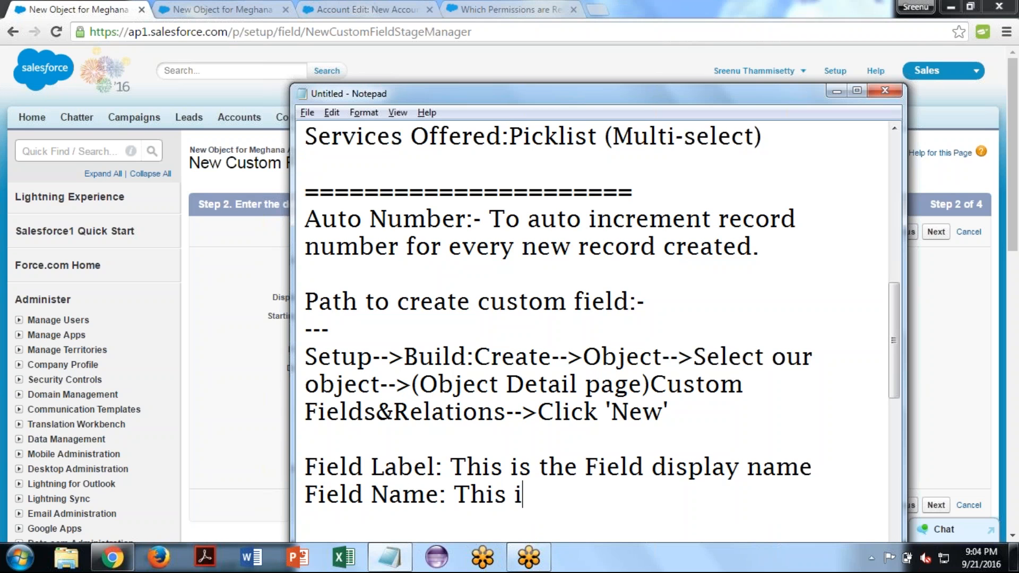
type("s API")
key("BackSpace")
key("BackSpace")
key("BackSpace")
type("FIel")
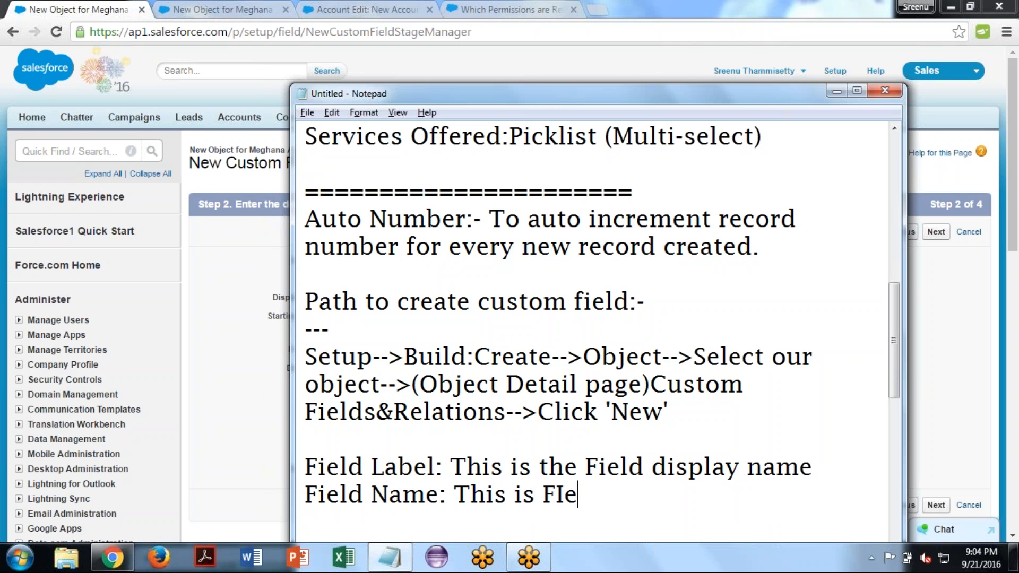
key("BackSpace")
key("BackSpace")
key("BackSpace")
type("ield ")
type("API")
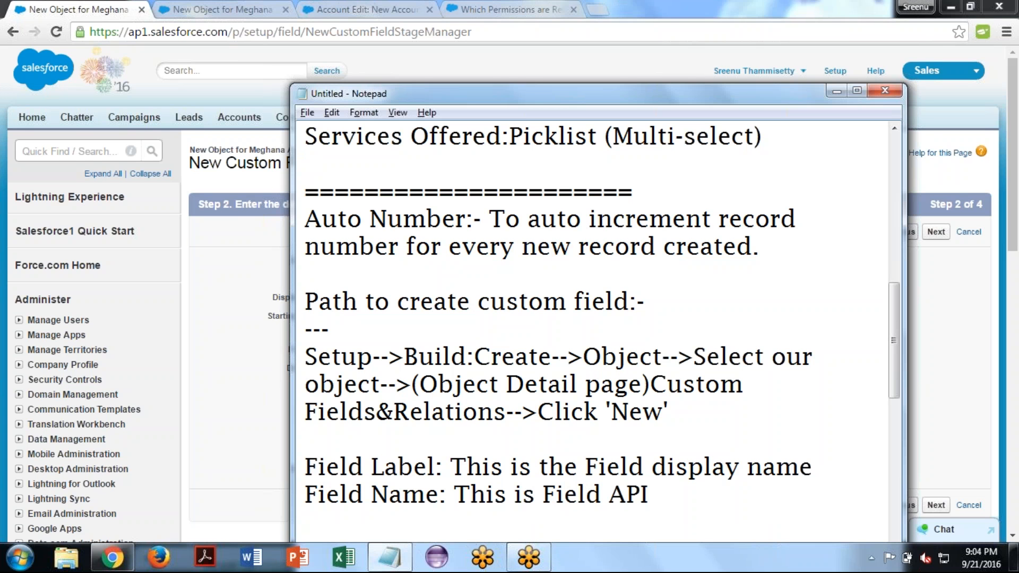
type(" name")
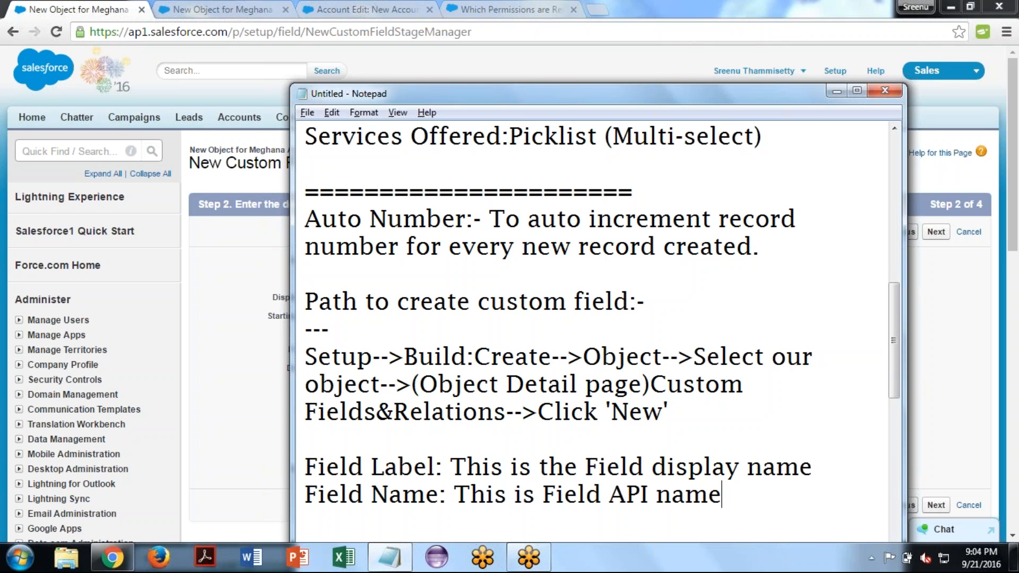
type("()")
- Append the API suffix "(__c)" and a comma to the Field Name description
key("Left")
type("__c")
key("End")
type(",,")
key("BackSpace")
- Continue the Field Name note with the words "it fills gaps b/w Field name characters with"
type("it fil")
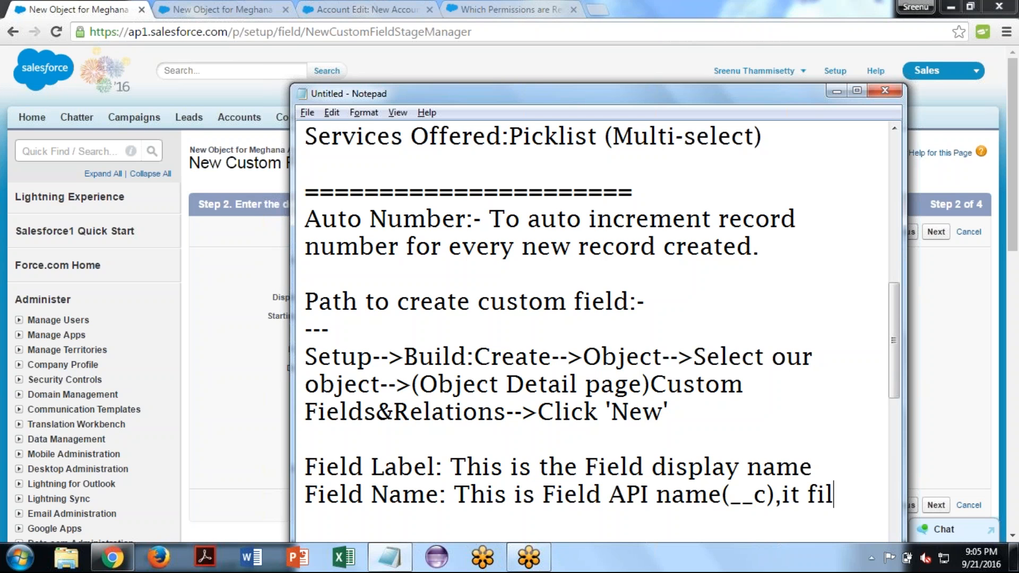
type("ls ga")
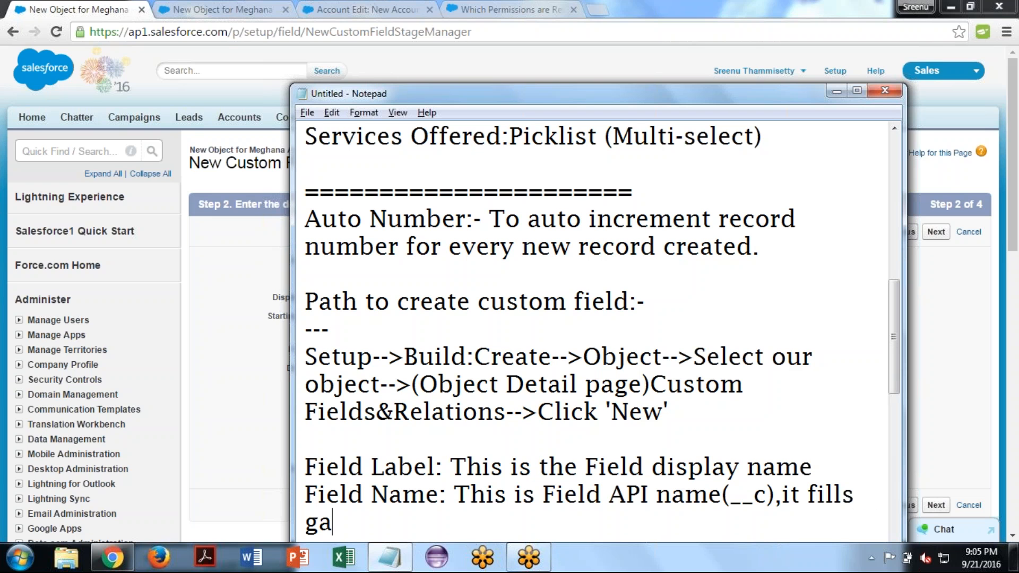
type("ps b")
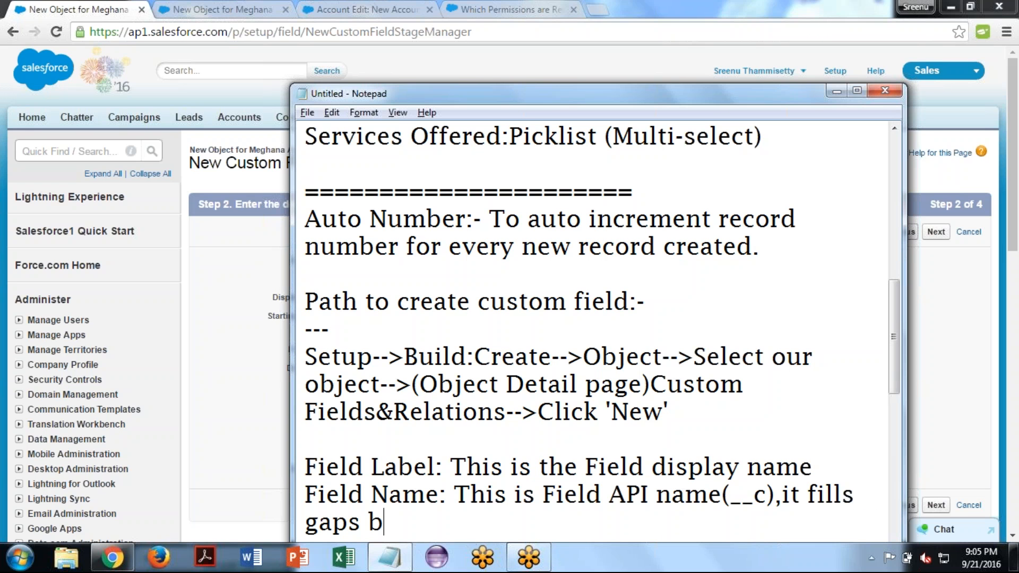
type("/w Field ")
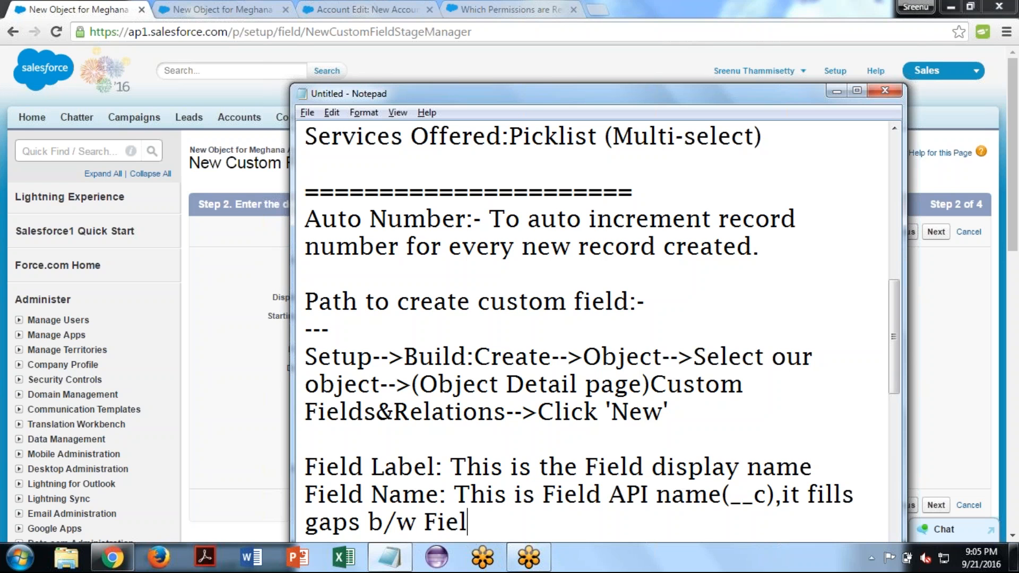
type("name ")
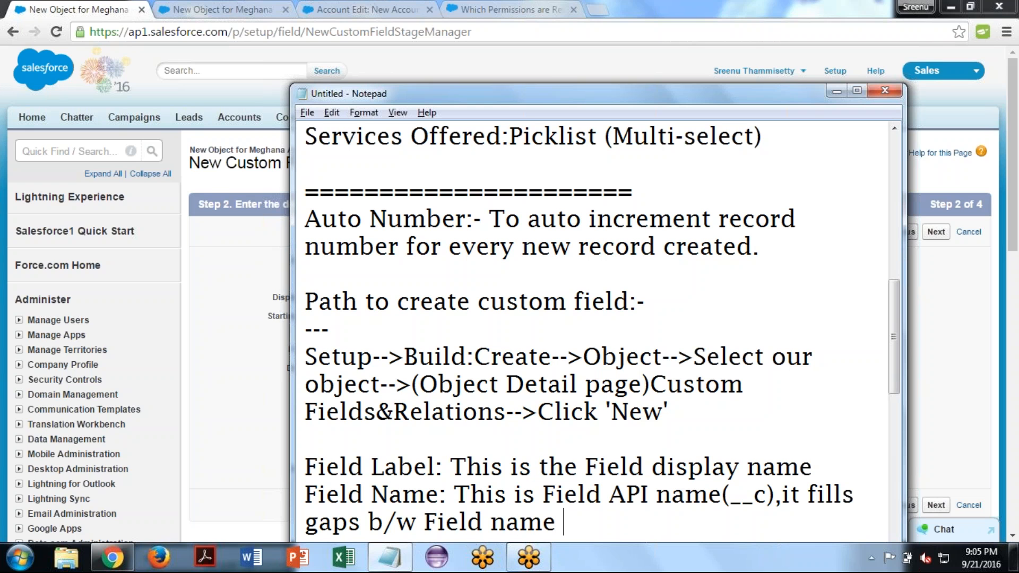
type("chara")
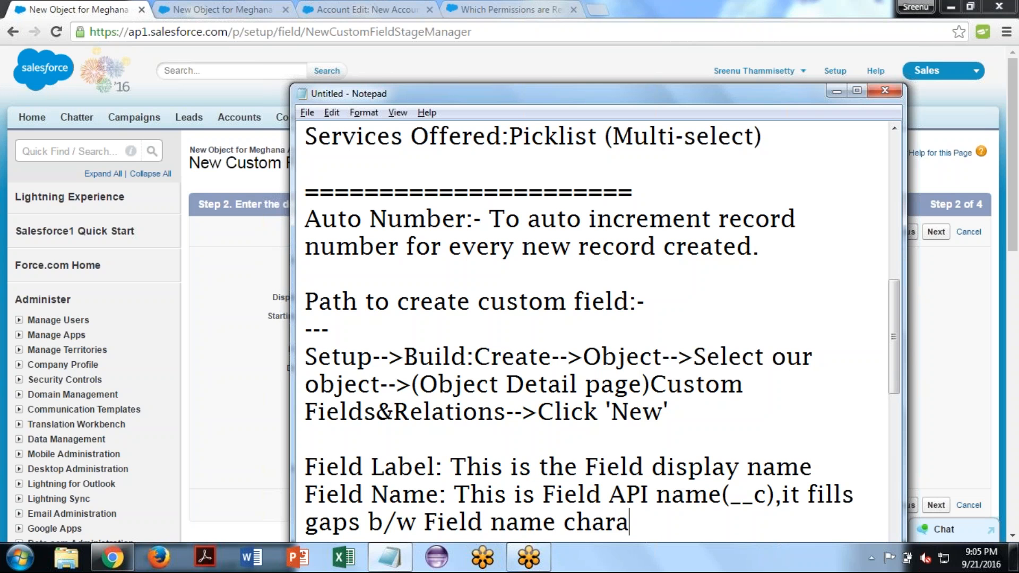
type("cters ")
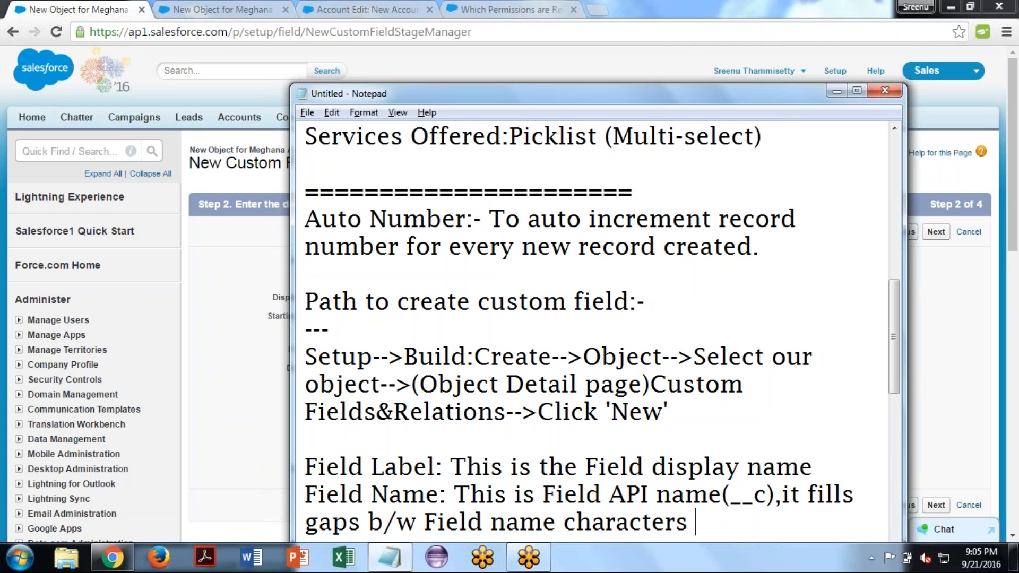
type("with _)")
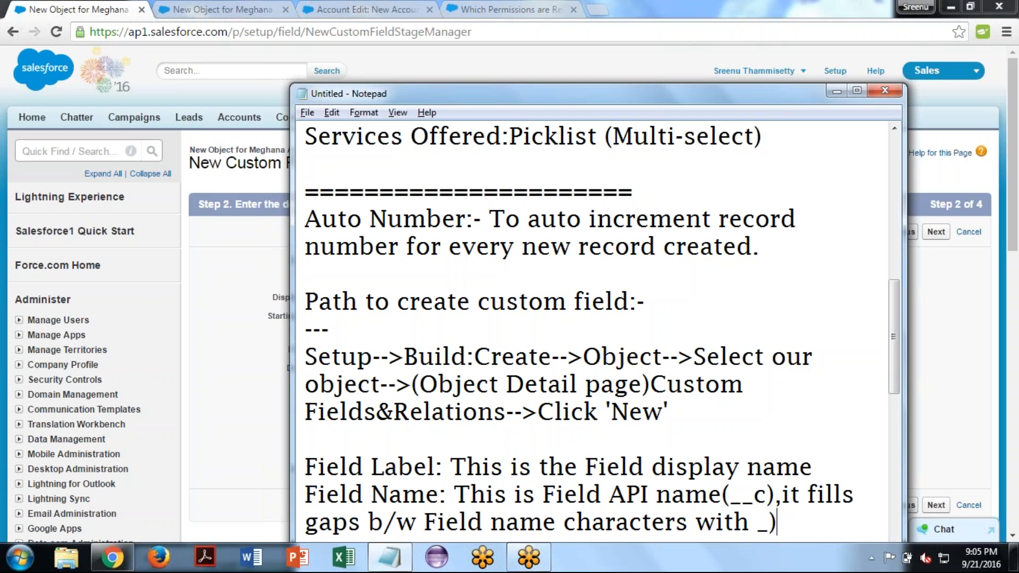
- Finish the sentence on filling gaps with an underscore in parentheses and a full stop: "(_)."
key("Left")
type("(")
key("End")
type(".Thi")
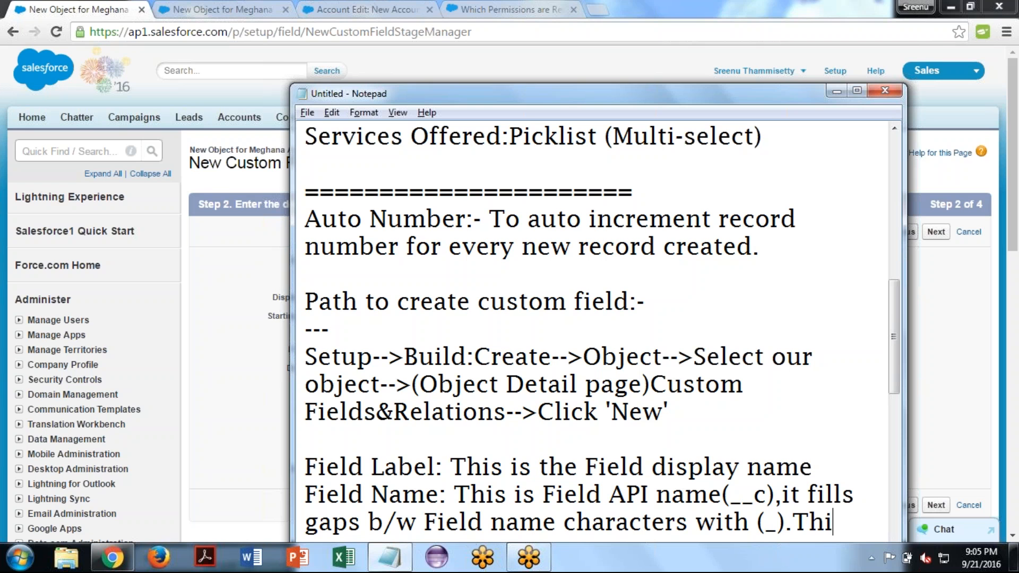
type("s auto")
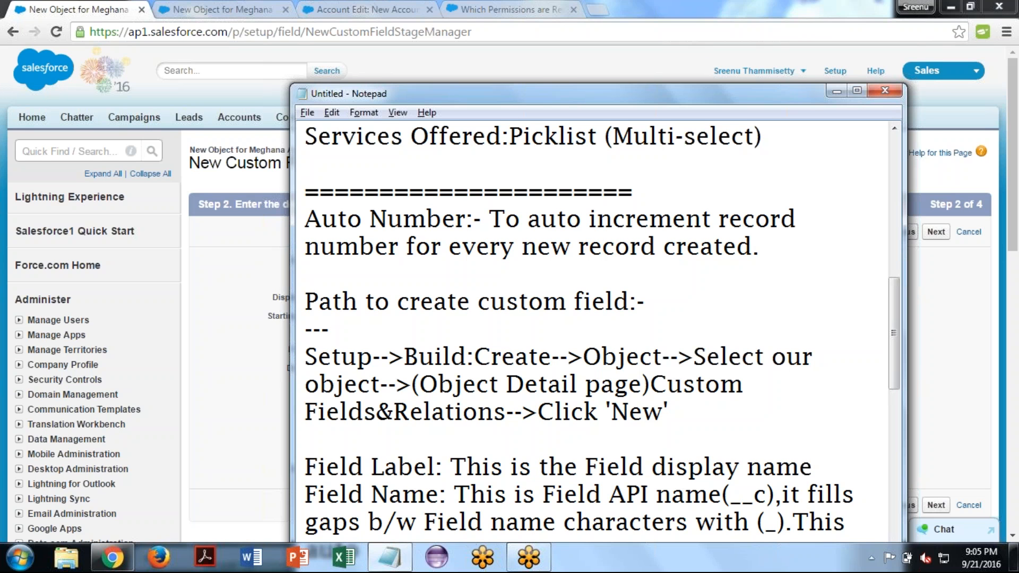
- Add the words "This auto-populated once enter Field Lable" to the Field Name note
left_click_drag(766, 88, 757, 46)
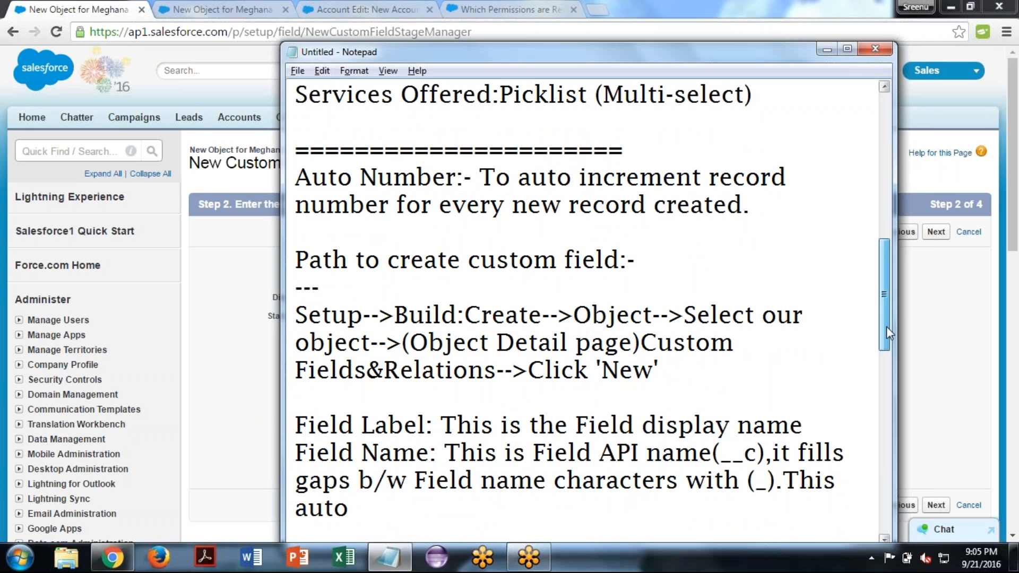
left_click_drag(886, 326, 884, 343)
type("-p")
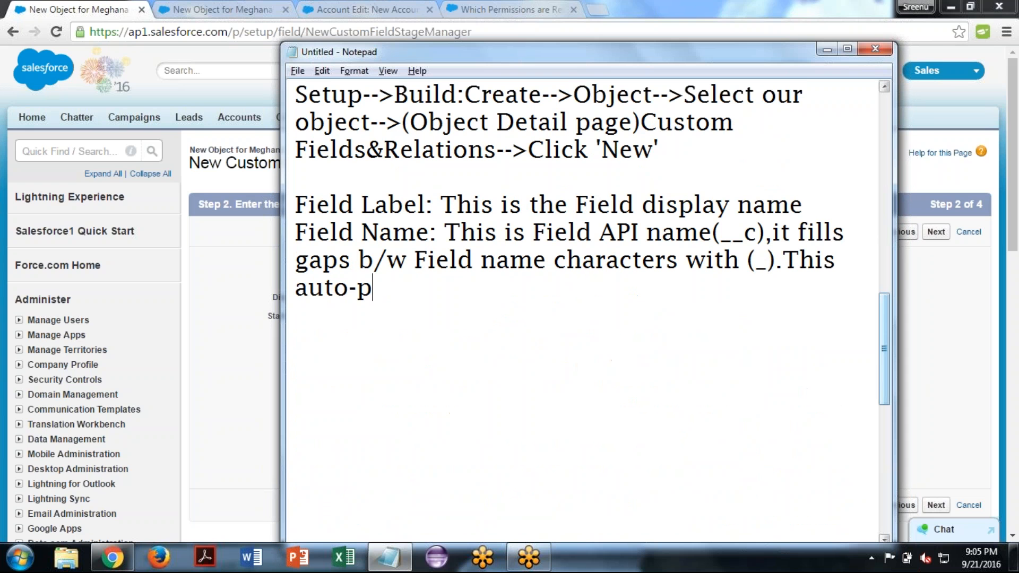
type("opula")
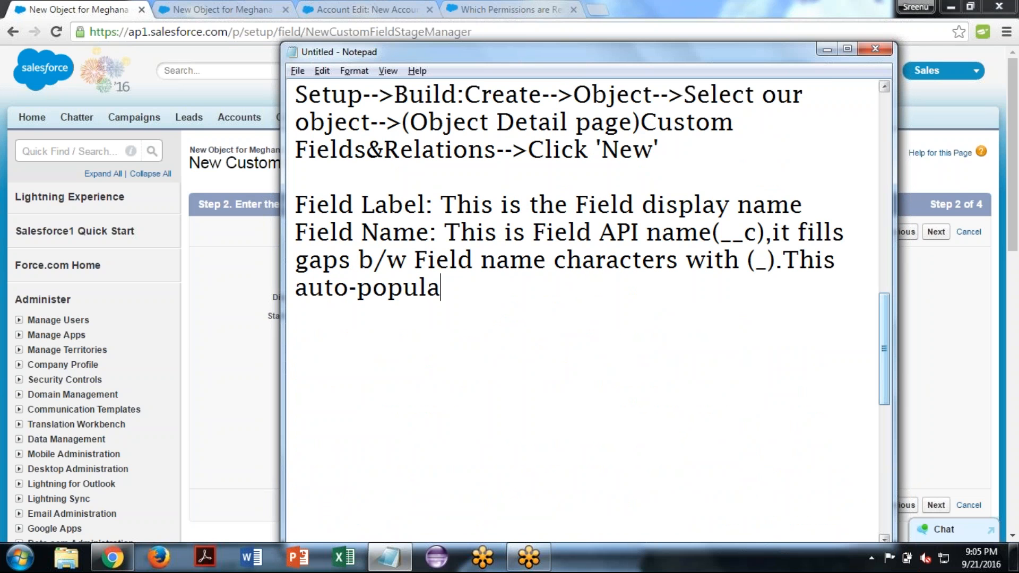
type("ted onc")
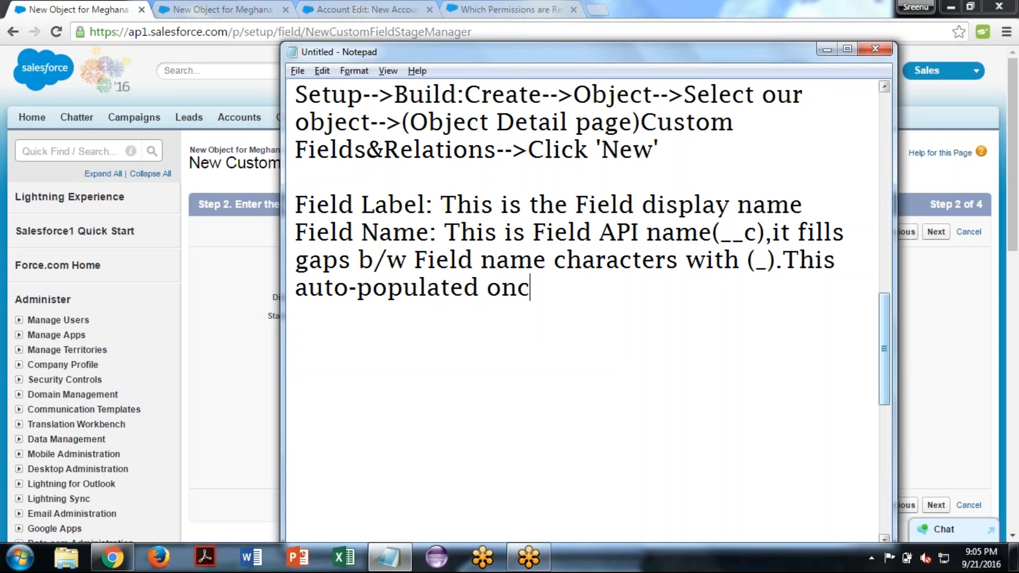
type("e ente")
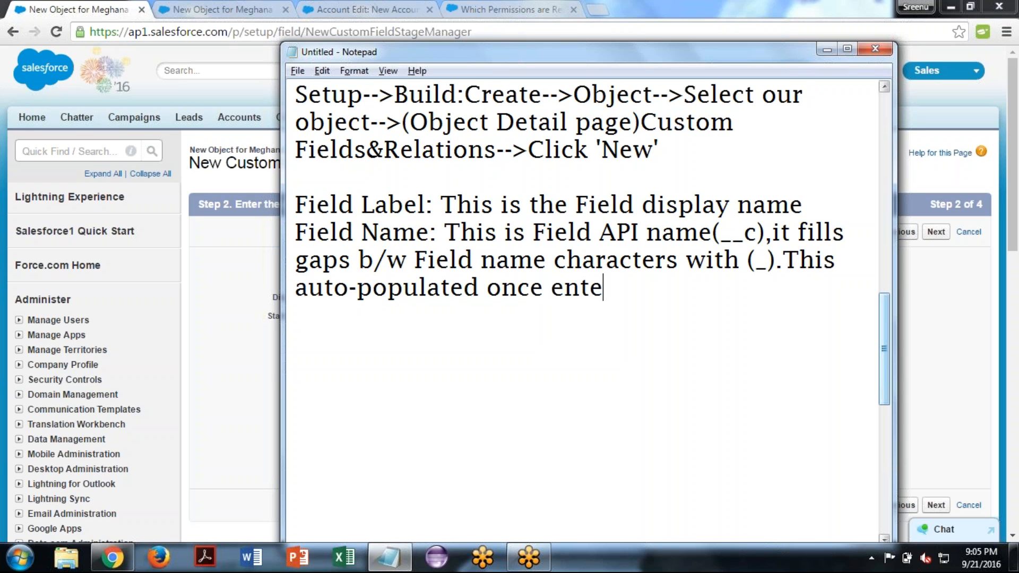
type("r Field La")
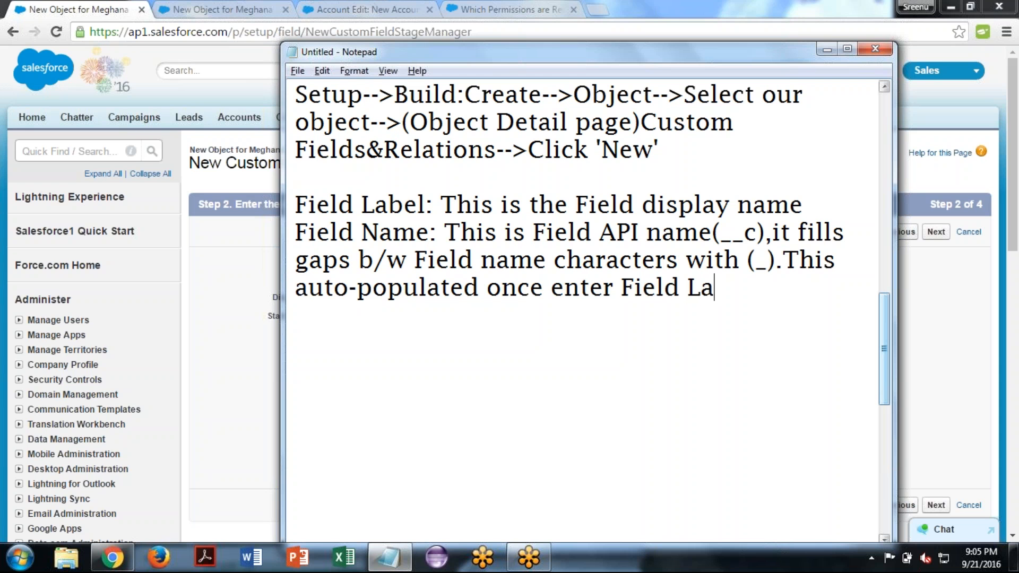
type("ble and ")
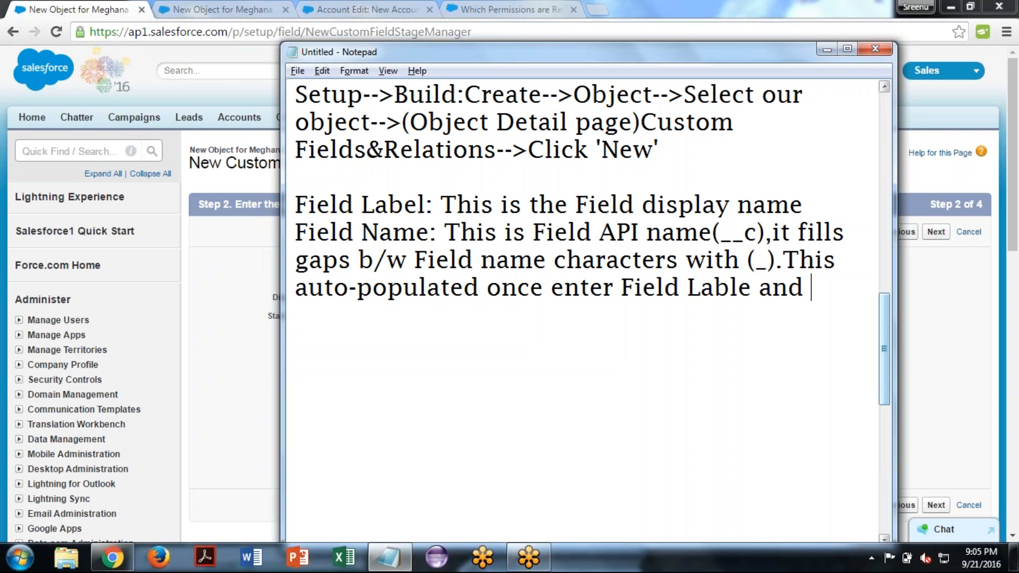
type("click on")
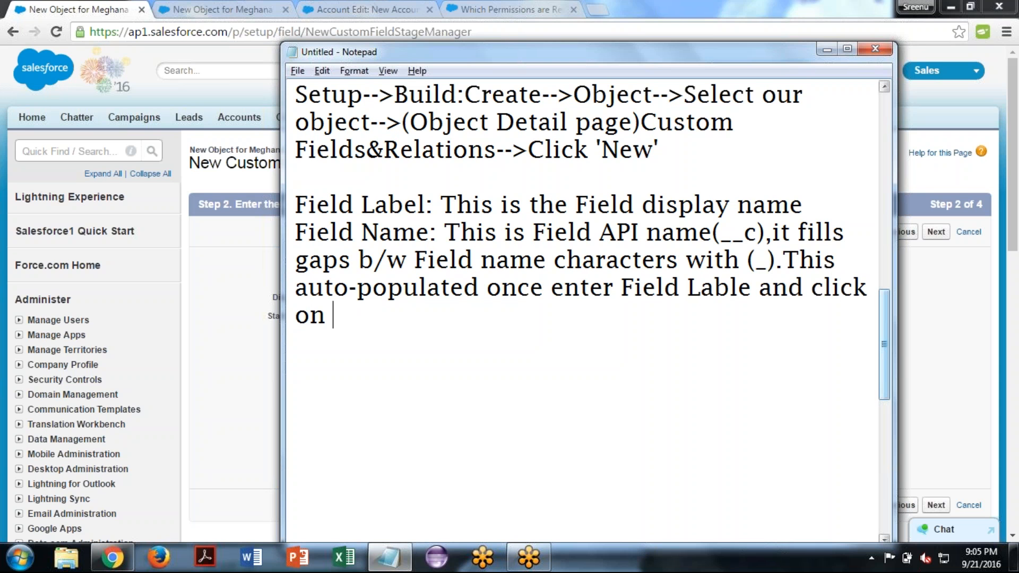
type(" Tab-keyboard.")
- End the Field Name note with "and click on Tab-keyboard." and leave a blank line below it
key("Return")
key("Return")
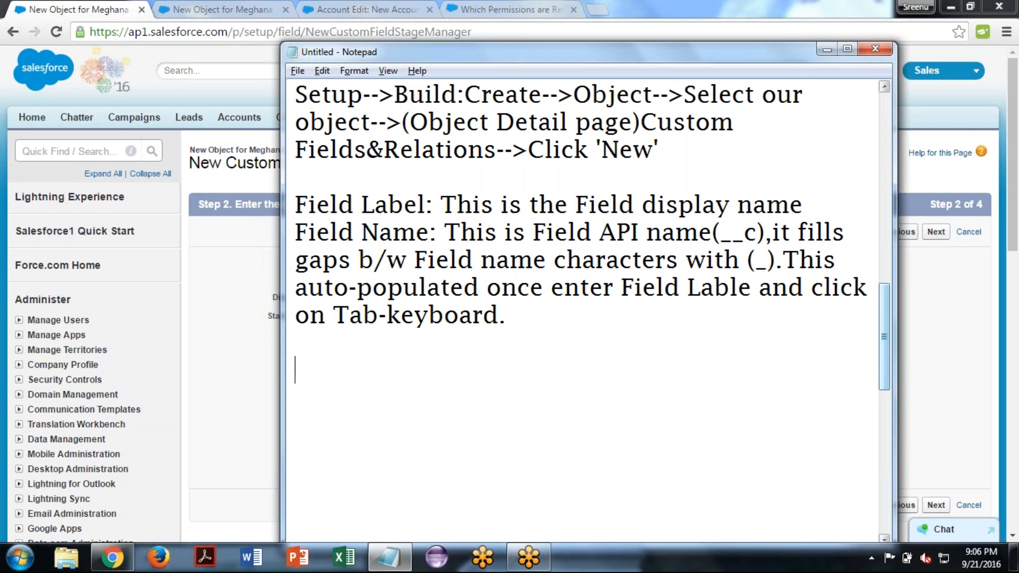
- Switch to Salesforce in Chrome, clear the Field Name and let it auto-populate again from the Record Number label
key("alt+Tab")
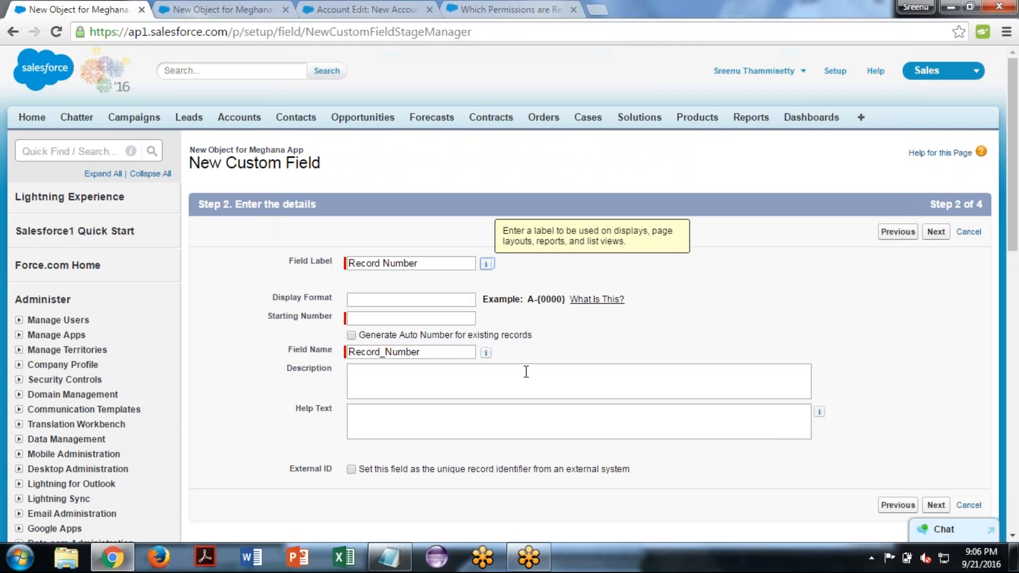
left_click(434, 348)
key("BackSpace")
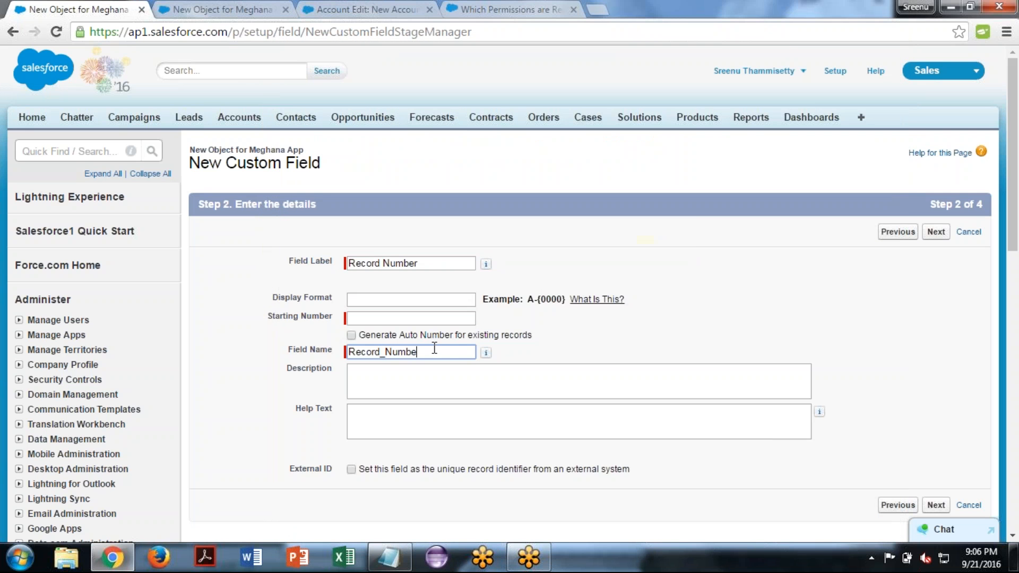
key("BackSpace")
key("BackSpace")
key("BackSpace")
key("BackSpace")
key("BackSpace")
key("BackSpace")
key("BackSpace")
key("BackSpace")
key("BackSpace")
key("BackSpace")
key("BackSpace")
key("BackSpace")
left_click(433, 260)
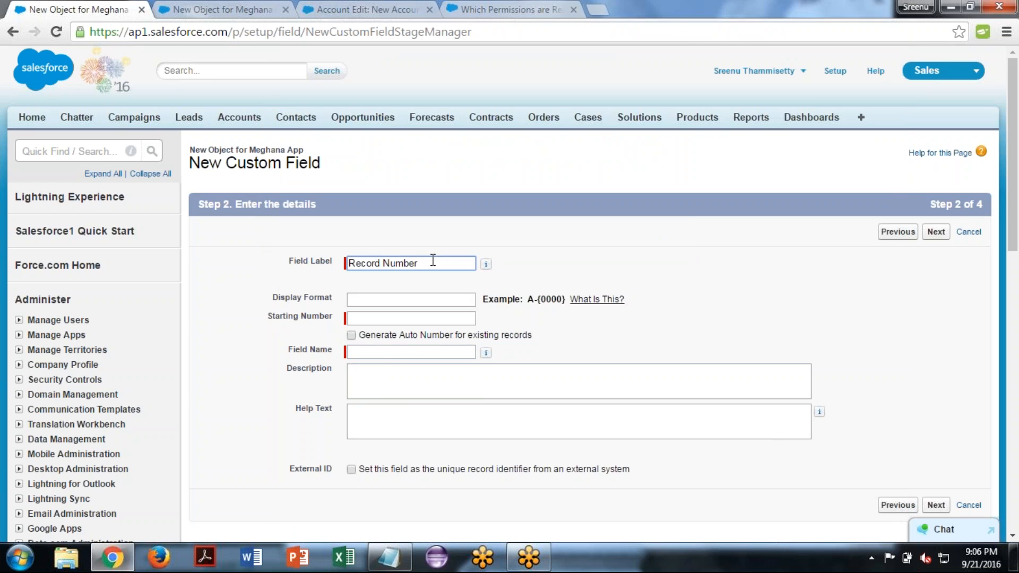
key("Tab")
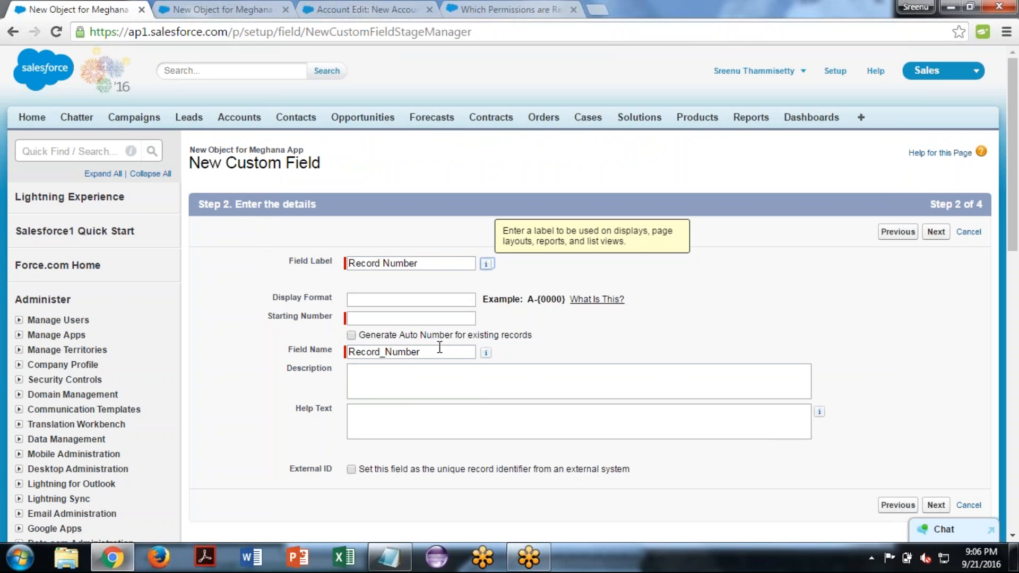
left_click(442, 351)
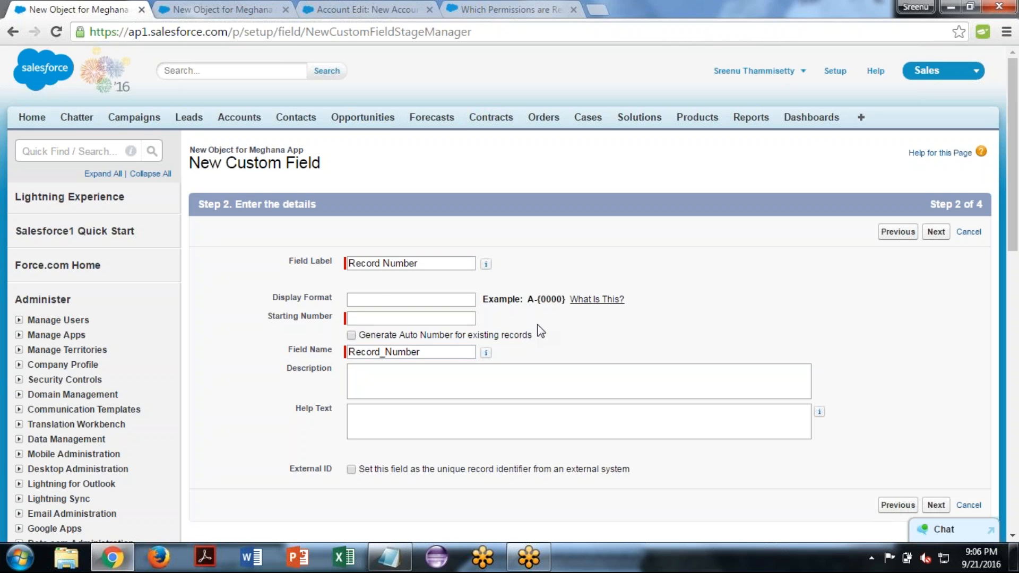
- Set the Auto Number field's display format to M-{000} and its starting number to 000
left_click(360, 302)
type("M-{}")
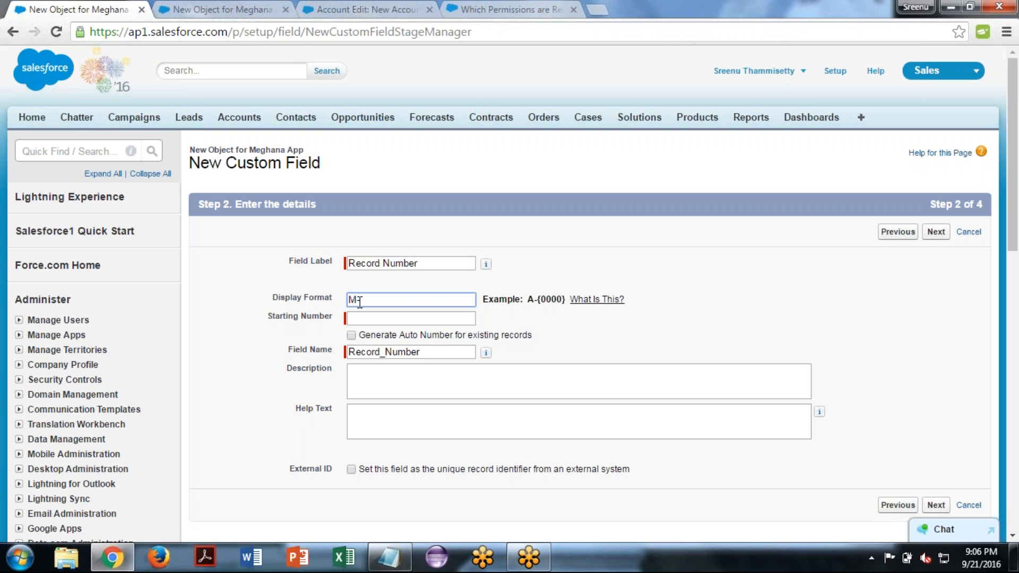
key("Left")
type("000")
left_click(364, 316)
type("000")
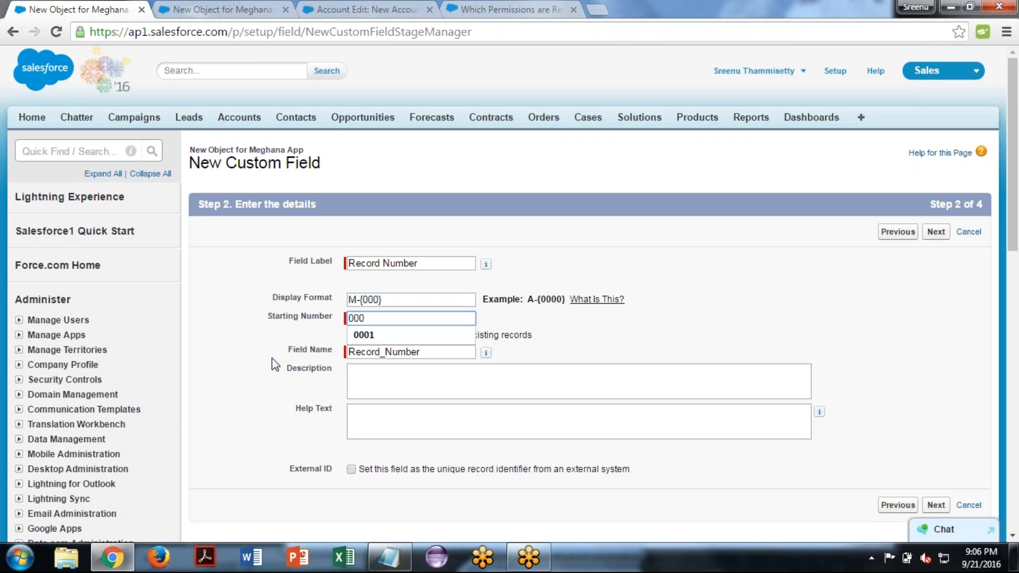
left_click(272, 357)
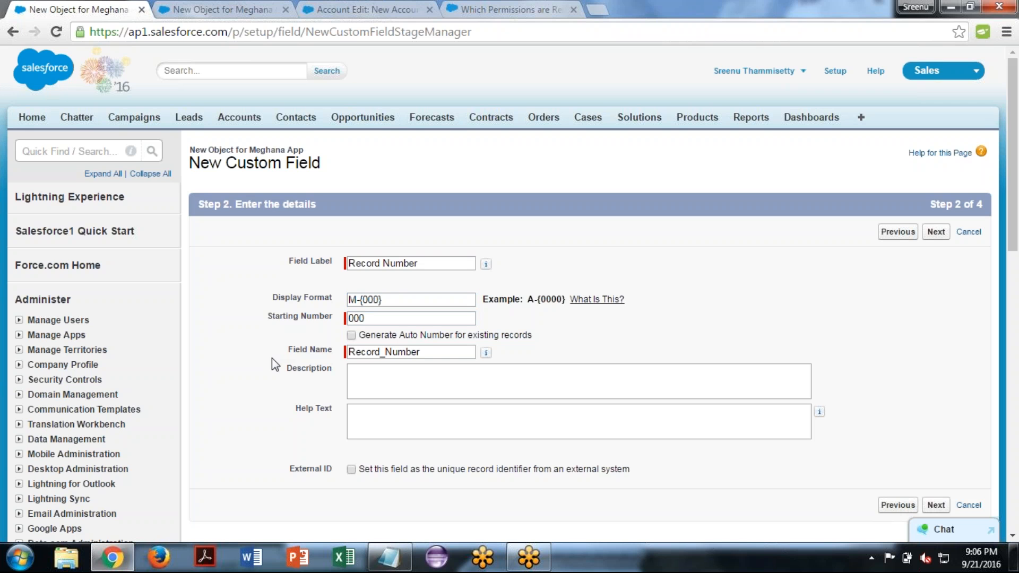
- Begin the field's help text with "This field value auto-generated", leaving the description empty
left_click(400, 376)
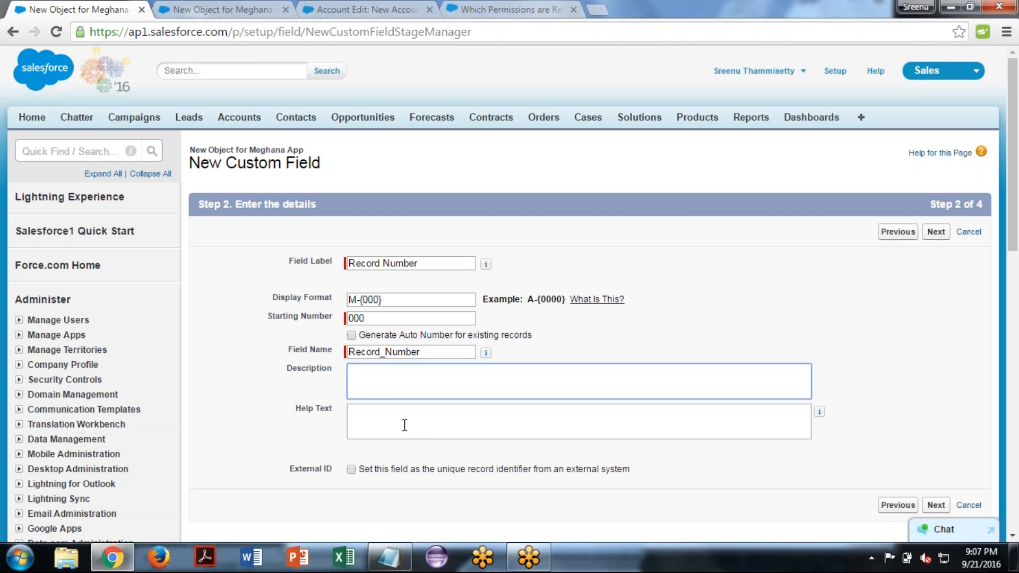
left_click(362, 419)
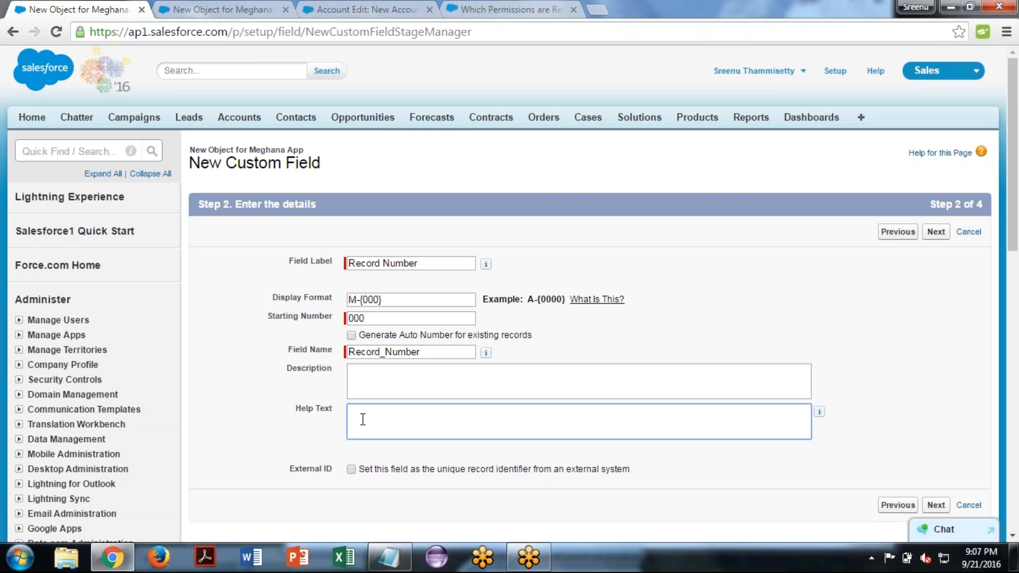
type("Thsi")
key("BackSpace")
key("BackSpace")
type("is field value auto-generated")
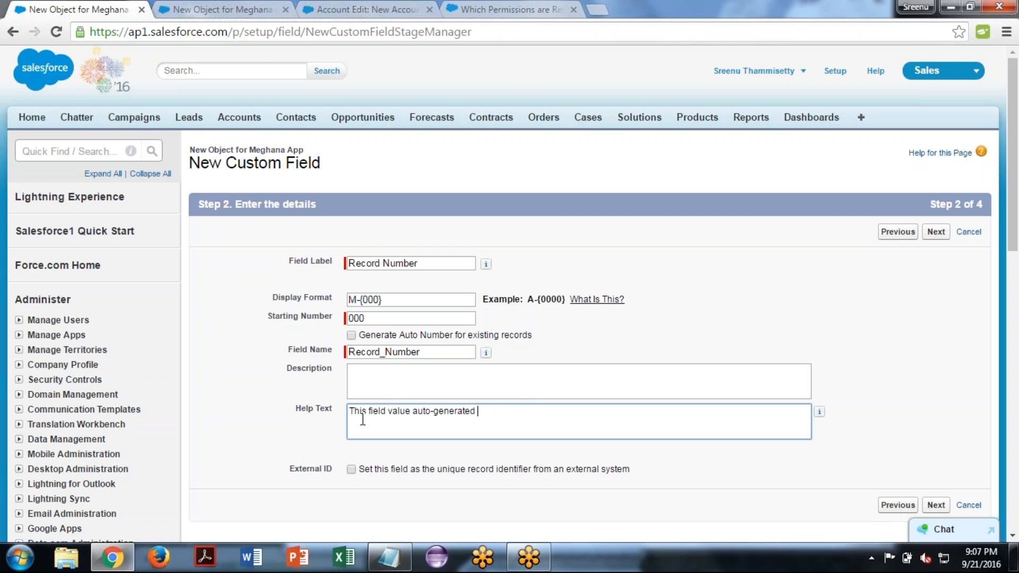
type(" and user can't enter ")
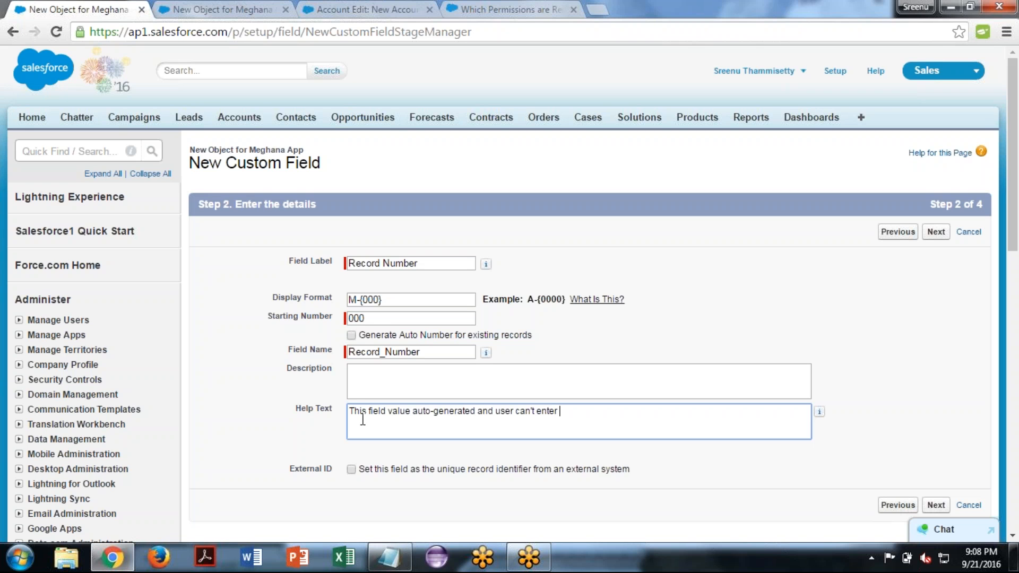
type("or edit it.")
- Proceed to the field-level security step and review the visibility settings for each profile
left_click(935, 505)
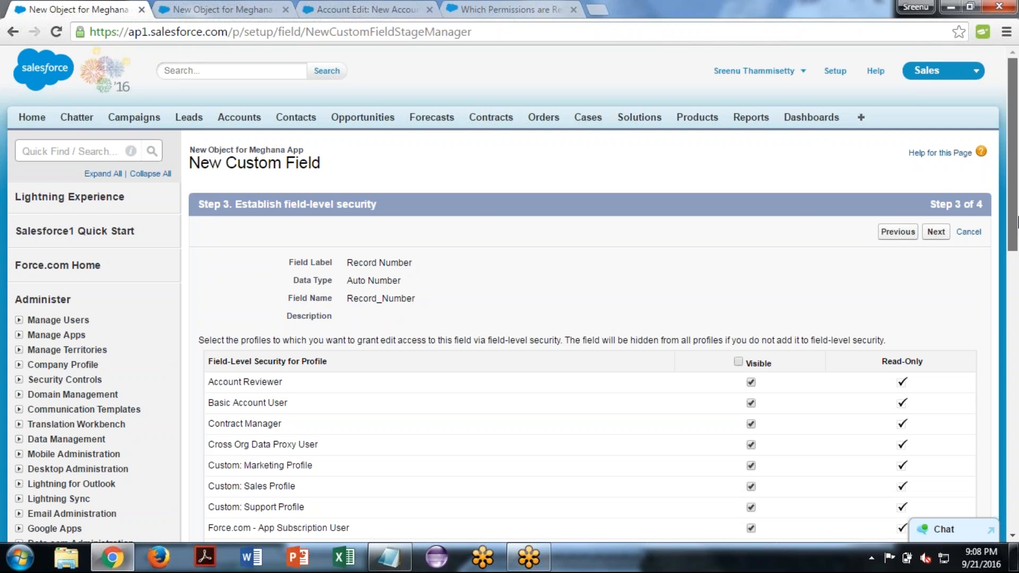
left_click_drag(1017, 222, 1016, 260)
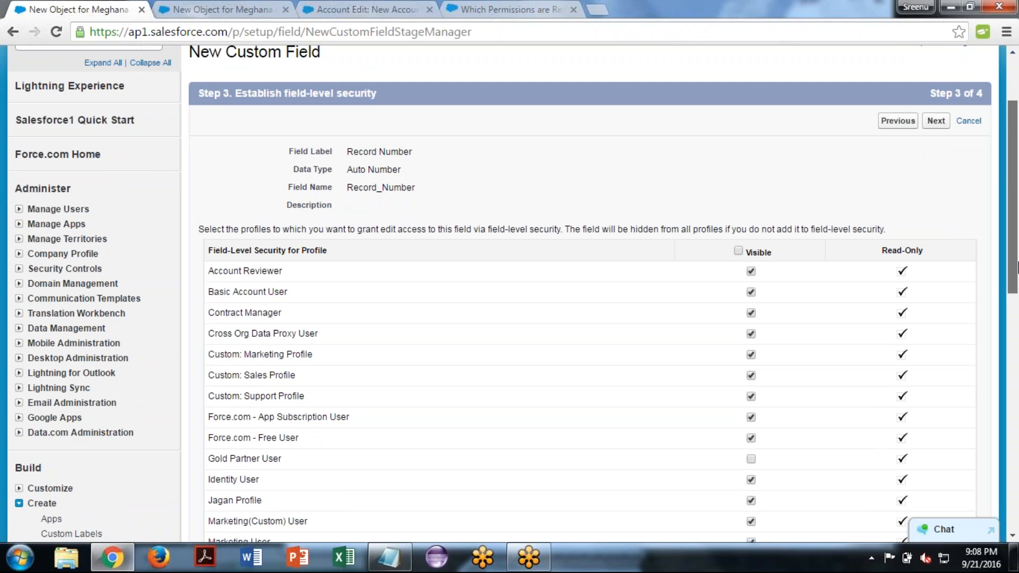
left_click_drag(1016, 268, 1016, 276)
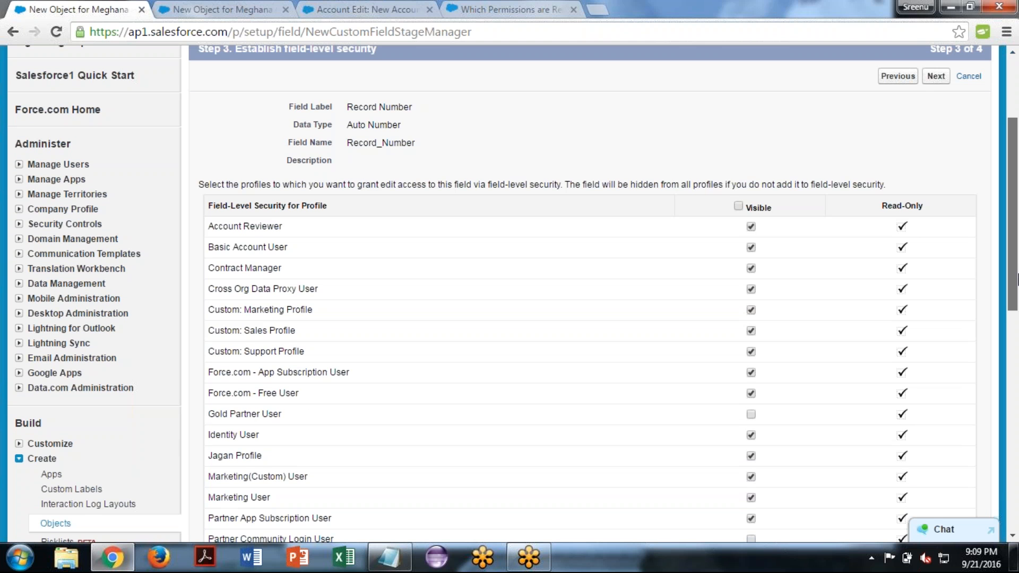
mouse_move(1016, 278)
left_mouse_down()
mouse_move(1017, 335)
mouse_move(1017, 298)
left_mouse_up()
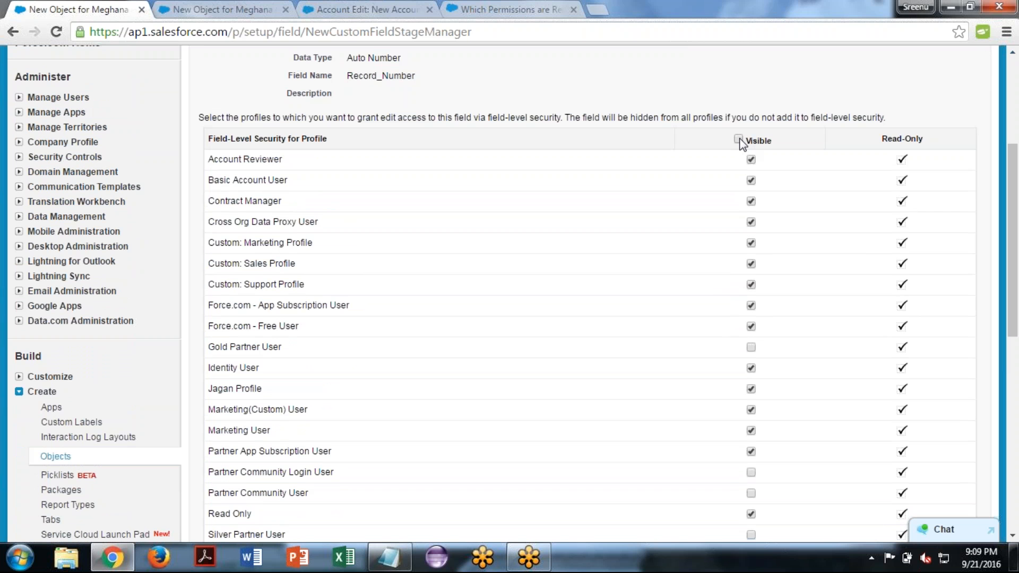
- Make the Record Number field visible to all profiles and proceed to the page layout step
left_click(738, 139)
left_click(738, 139)
left_click(737, 139)
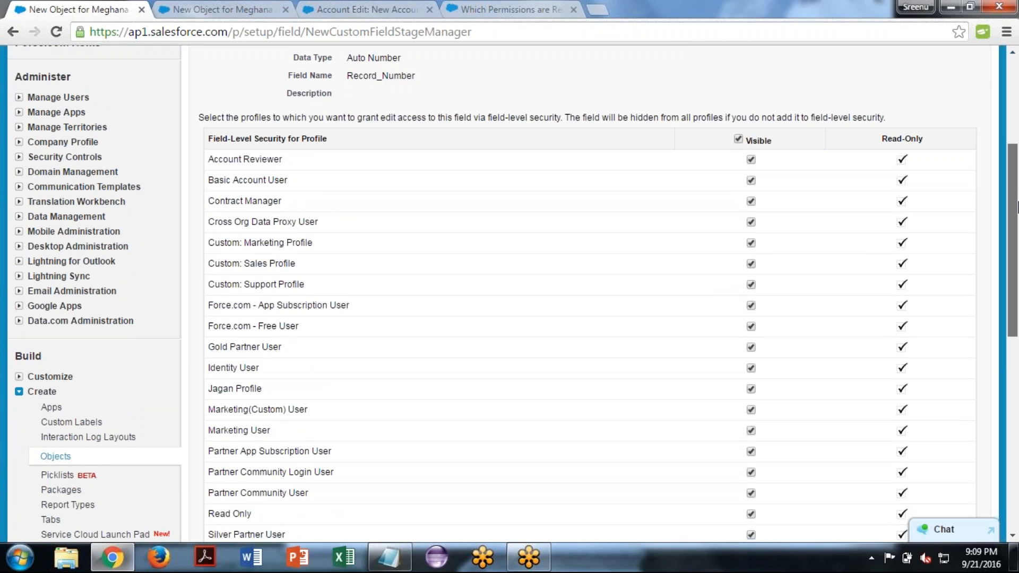
left_click_drag(1016, 207, 1018, 323)
left_click(935, 333)
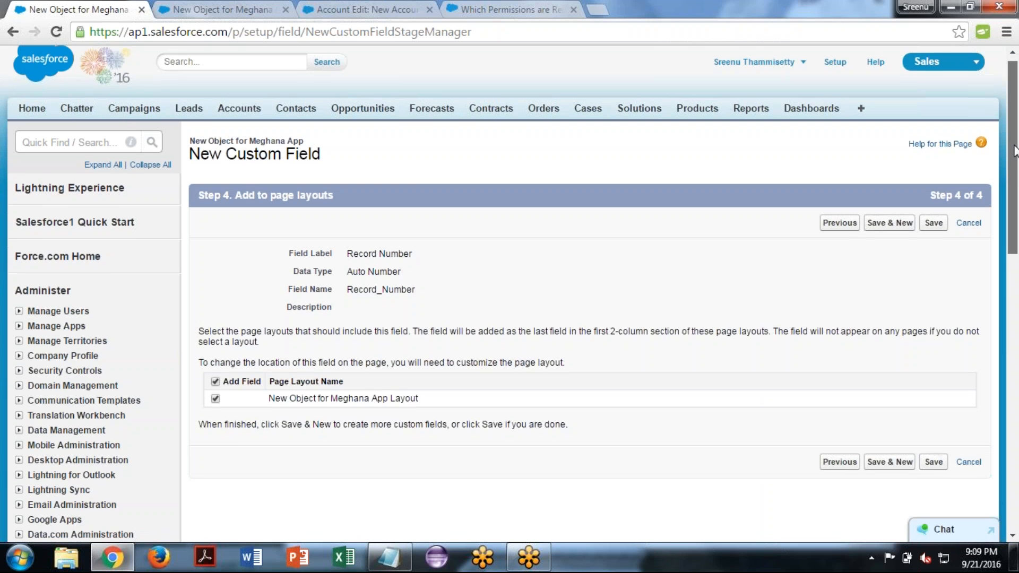
- Keep the field on the New Object for Meghana App Layout and save it, starting another new custom field
left_click_drag(1014, 141, 1016, 173)
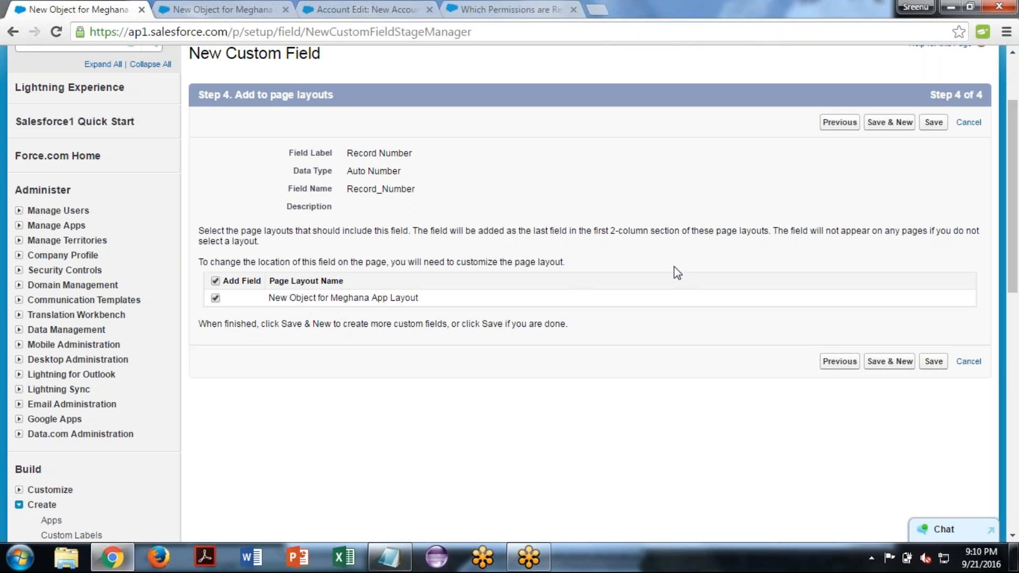
left_click(891, 365)
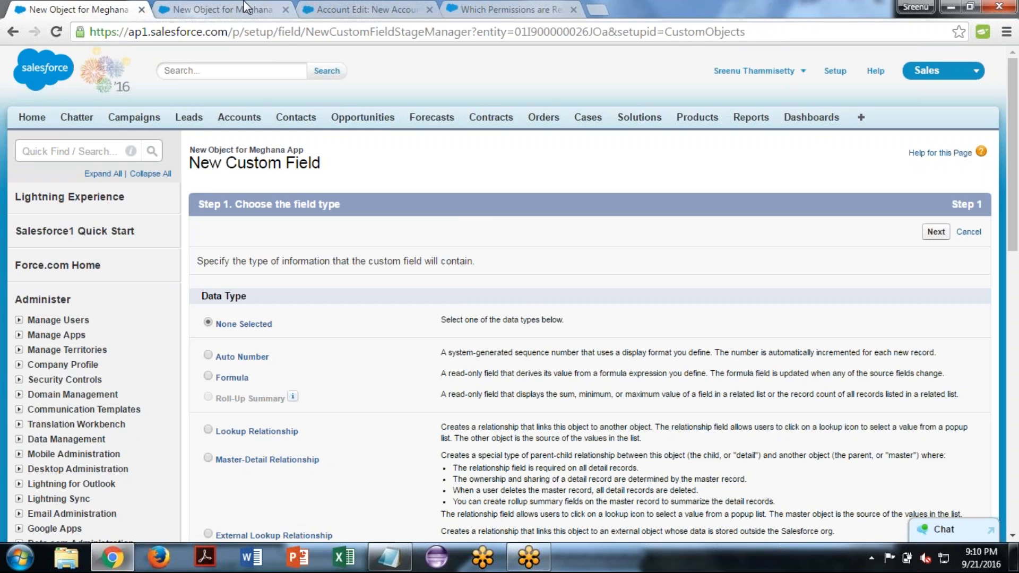
- Reload the new record form for the Meghana object and save a record named abc
left_click(243, 6)
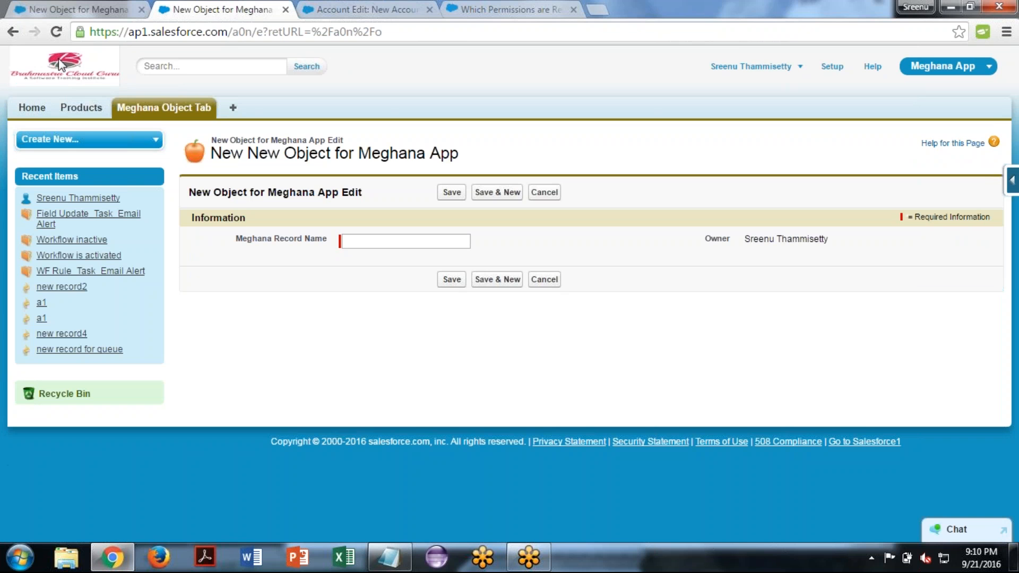
left_click(56, 33)
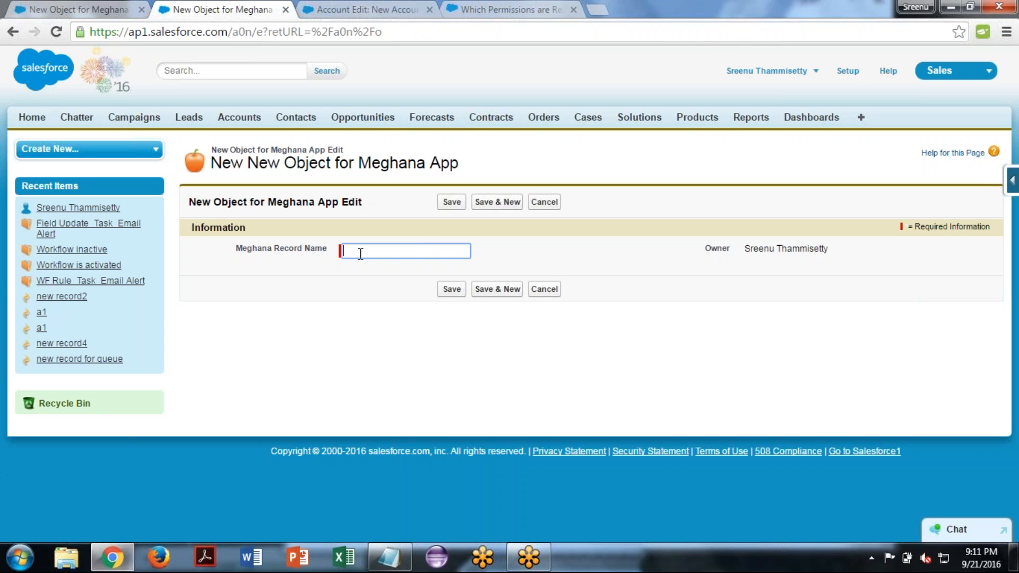
type("abc")
left_click(276, 263)
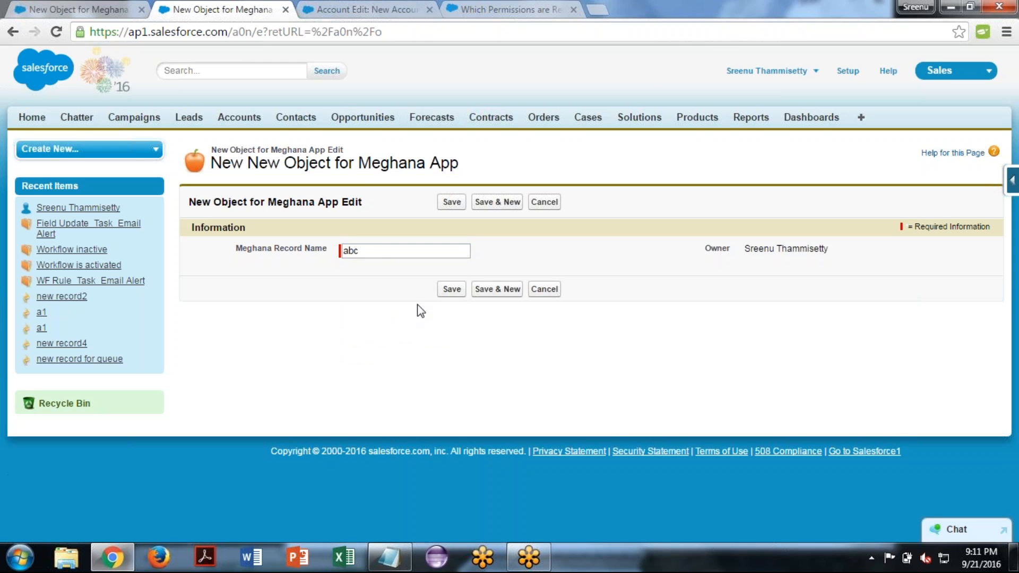
left_click(454, 291)
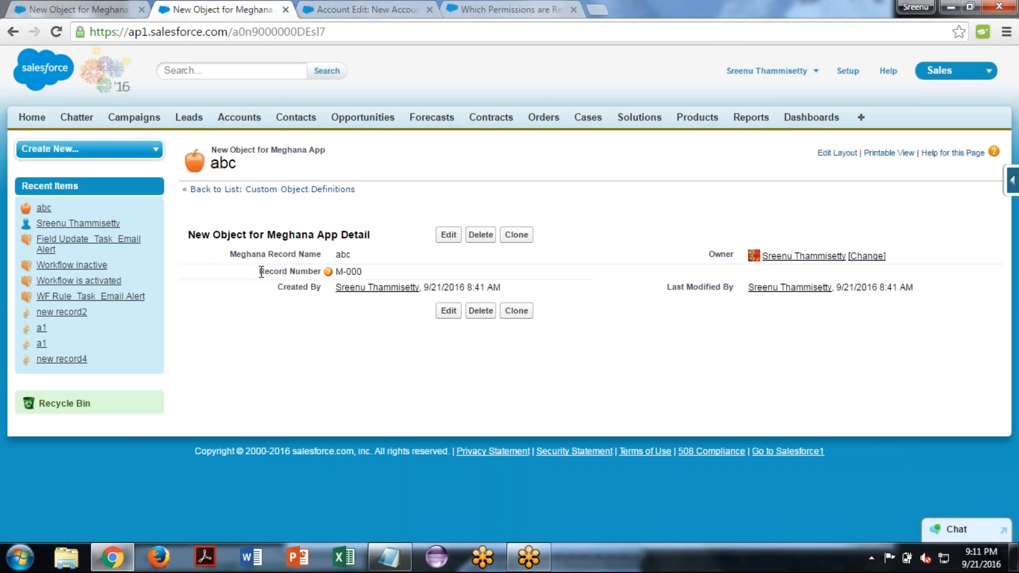
- Examine the abc record's auto-generated Record Number value, its help text, and whether the value can be edited inline
left_click_drag(261, 272, 314, 275)
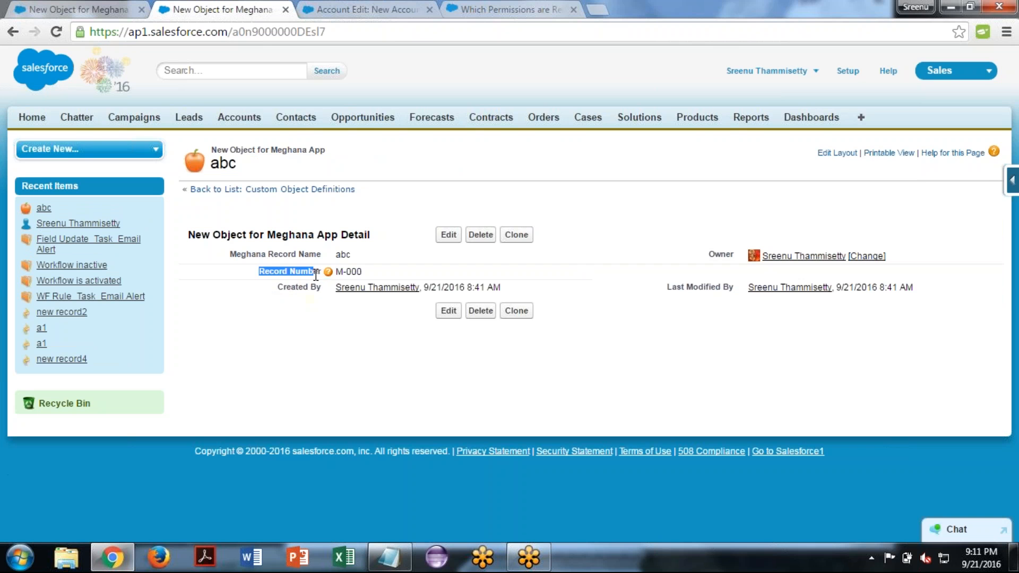
left_click(252, 277)
left_click_drag(338, 272, 366, 272)
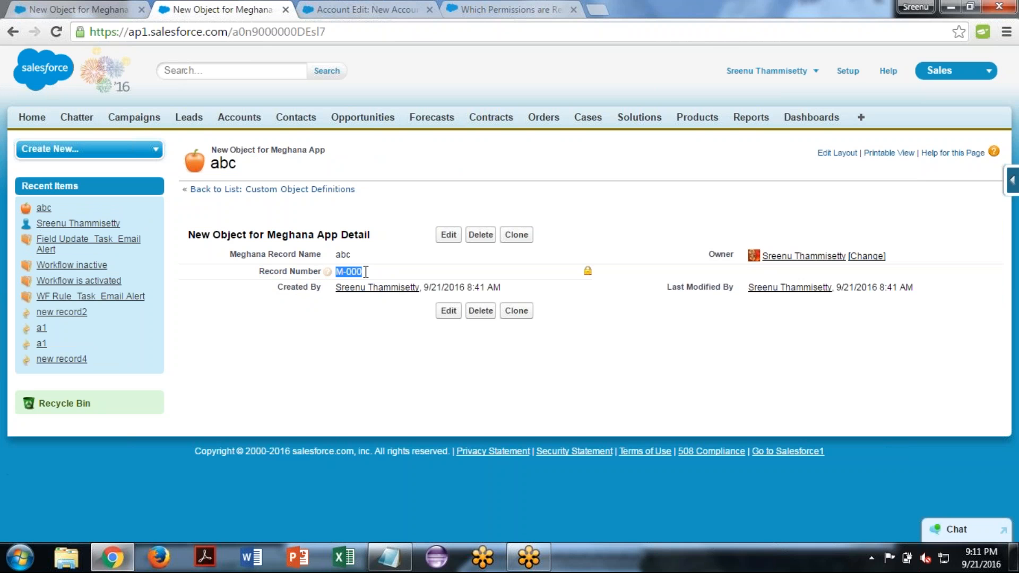
left_click(231, 298)
mouse_move(327, 274)
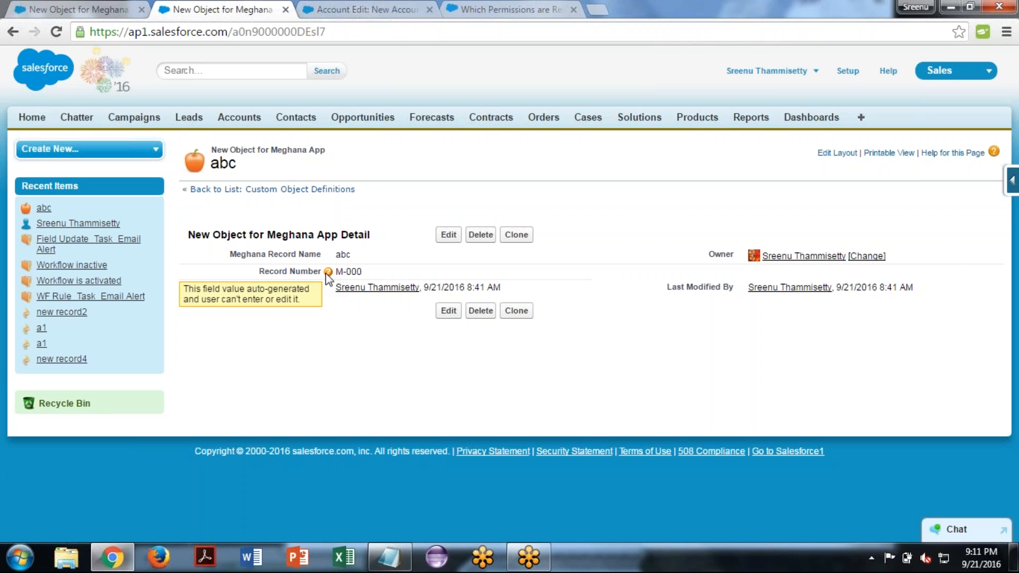
double_click(397, 271)
left_click(396, 271)
double_click(396, 271)
left_click(373, 410)
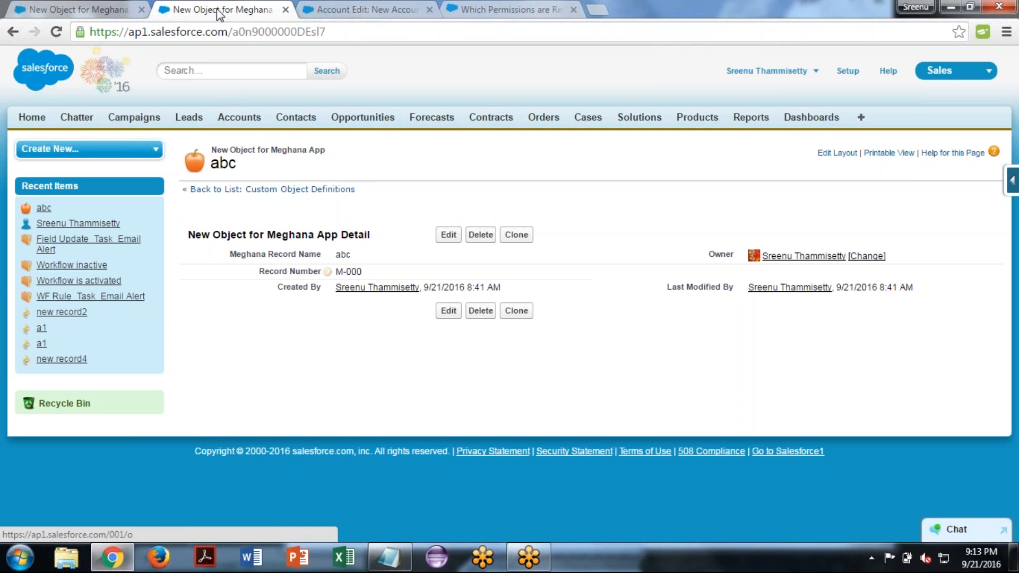
- Switch the record page to the Meghana App and open its Meghana Object Tab
left_click(83, 8)
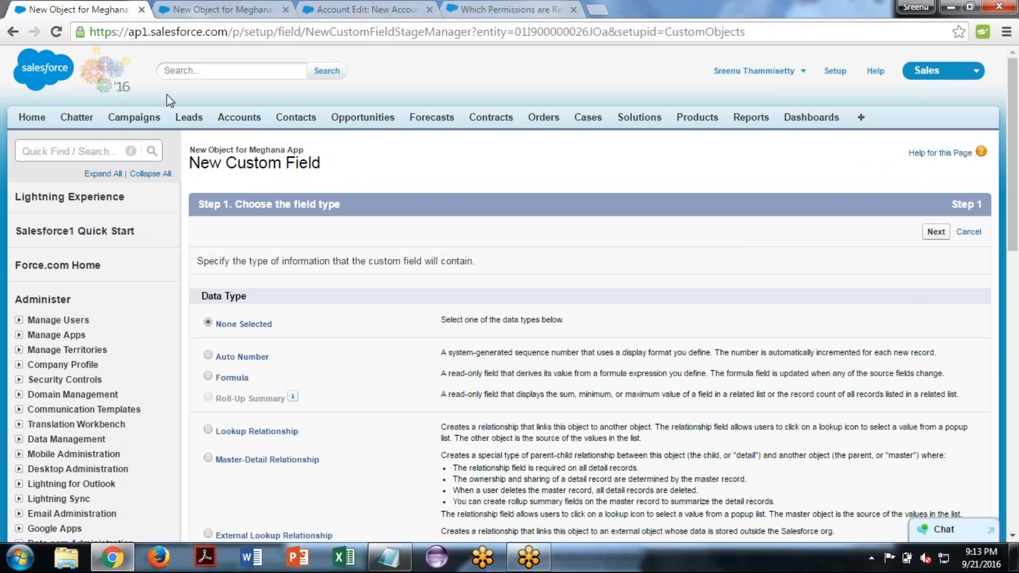
left_click(234, 3)
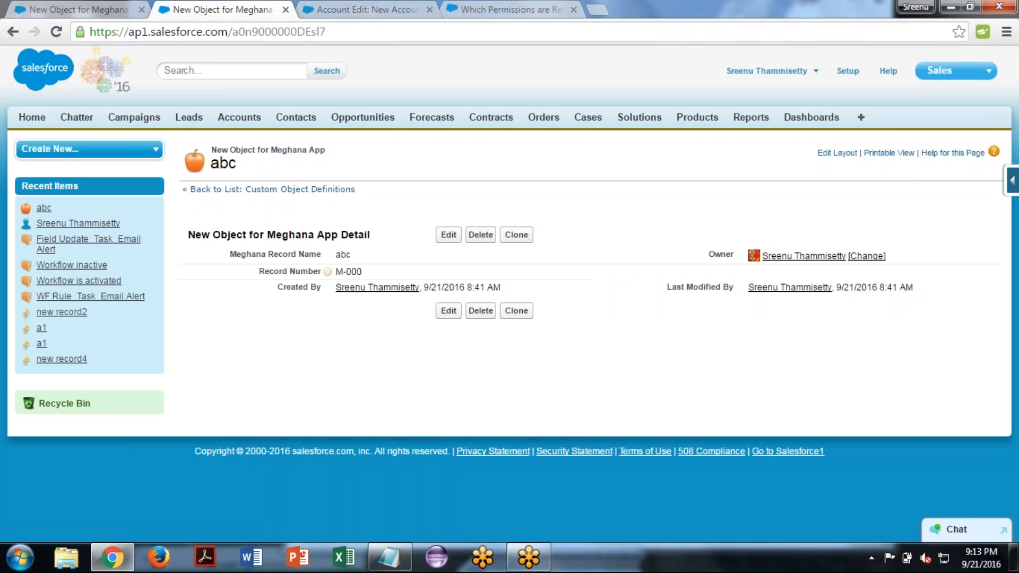
left_click(950, 70)
left_click(913, 413)
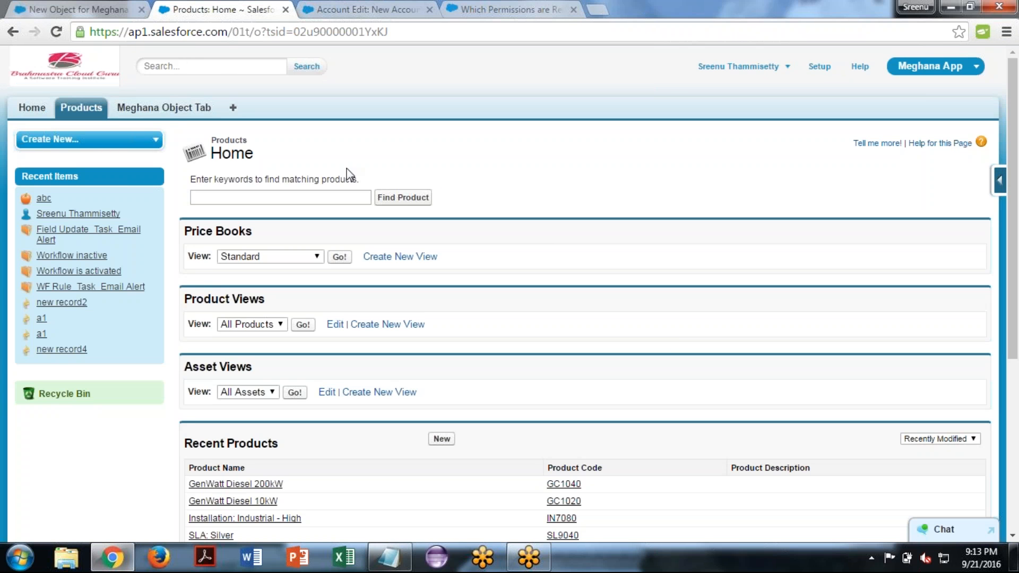
left_click(163, 109)
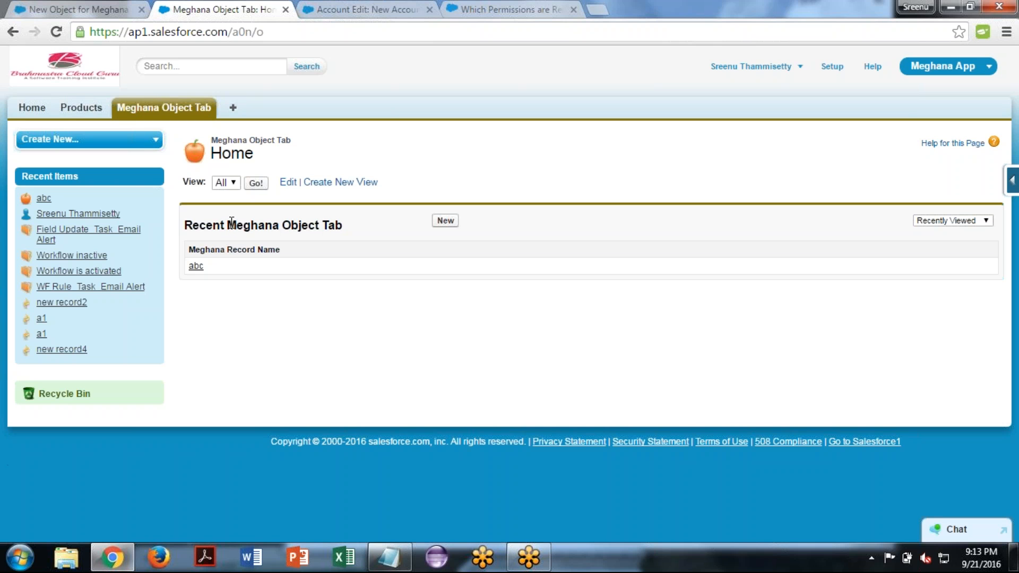
- Check which object the new custom field wizard belongs to and return to the Meghana Object Tab page
left_click(51, 6)
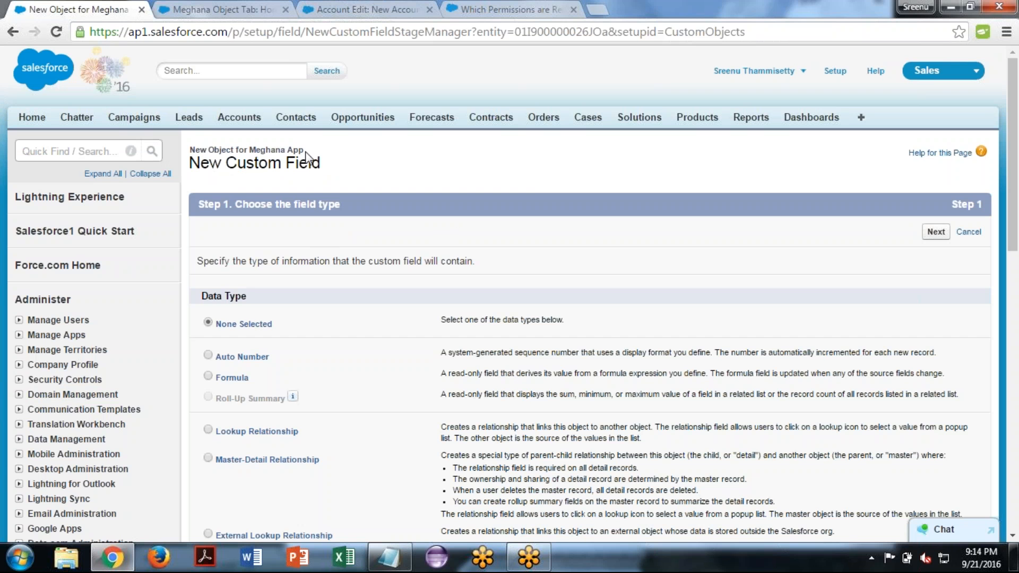
left_click_drag(302, 150, 192, 145)
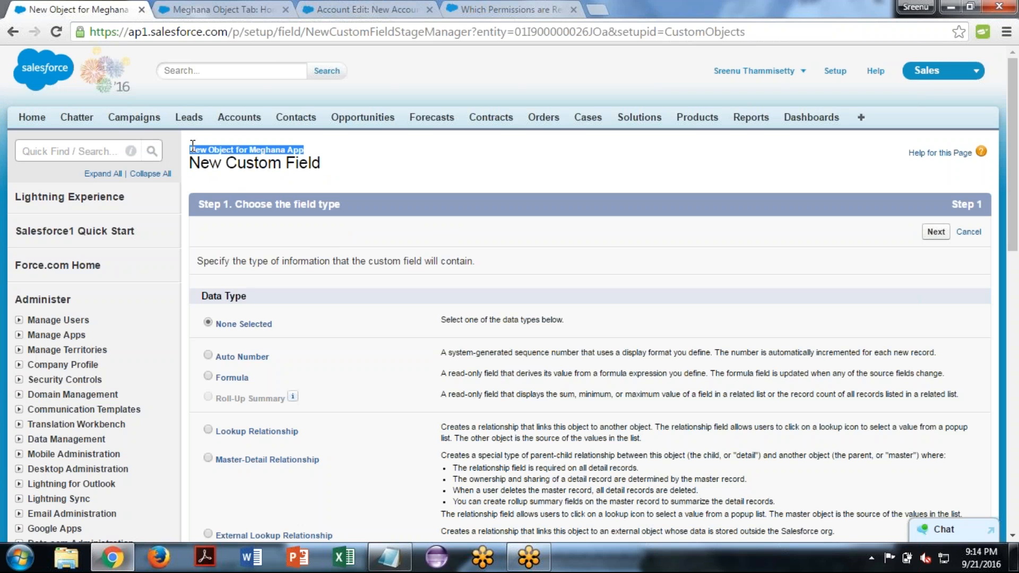
left_click(240, 8)
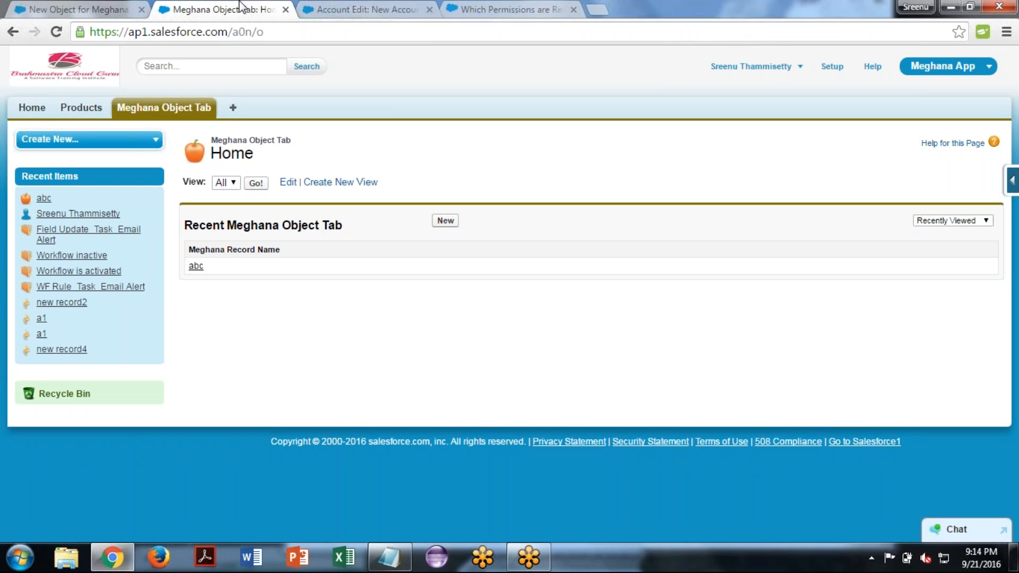
- Open the abc record from the All list view and review its Meghana Record Name and Record Number fields
left_click(256, 183)
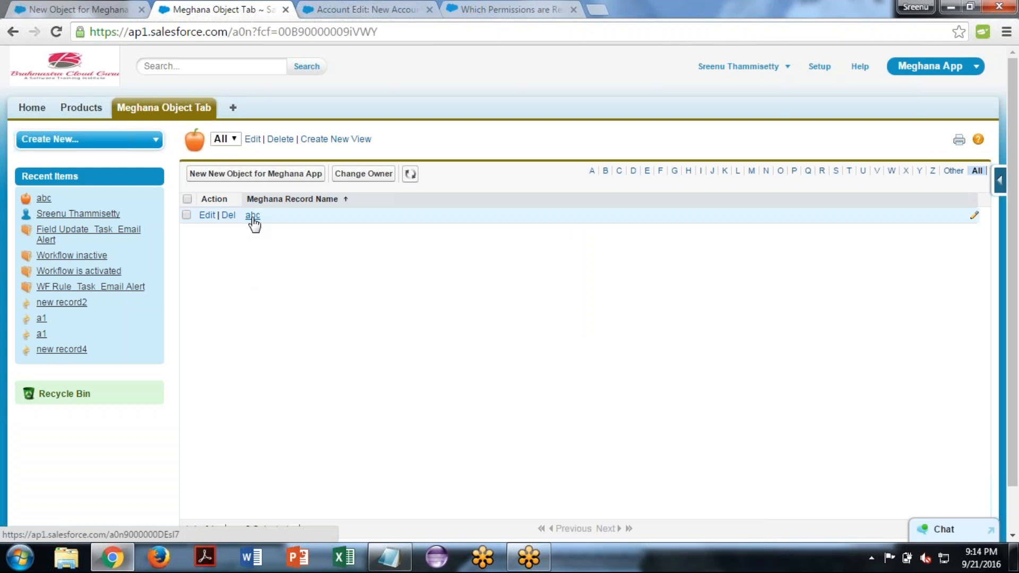
left_click(253, 215)
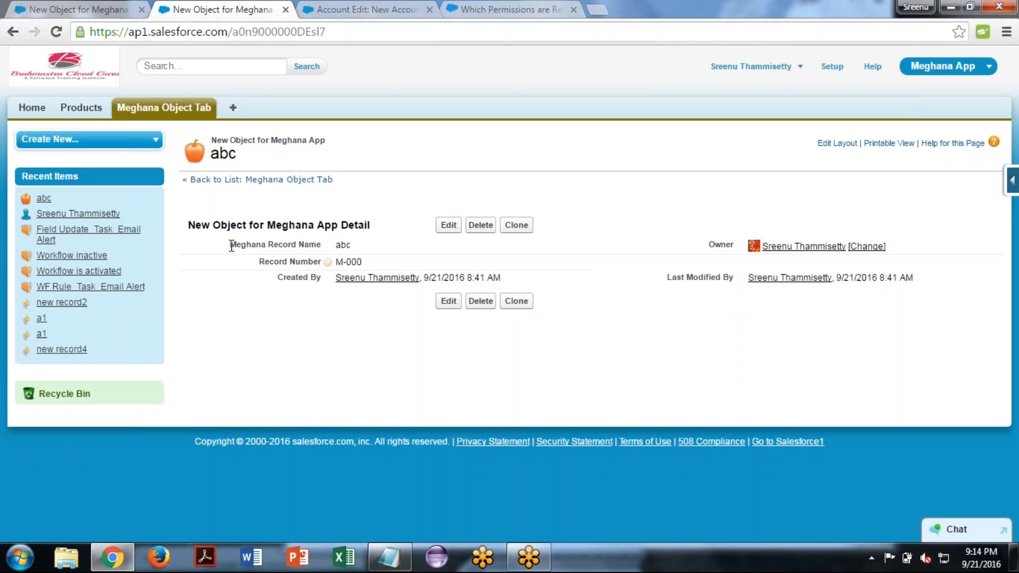
left_click_drag(231, 245, 329, 246)
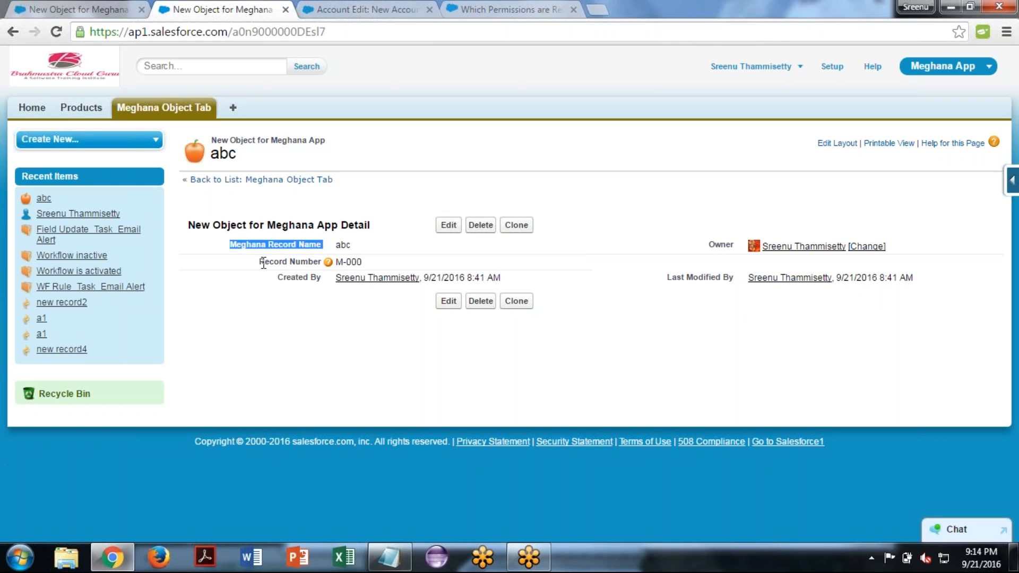
left_click_drag(261, 262, 325, 265)
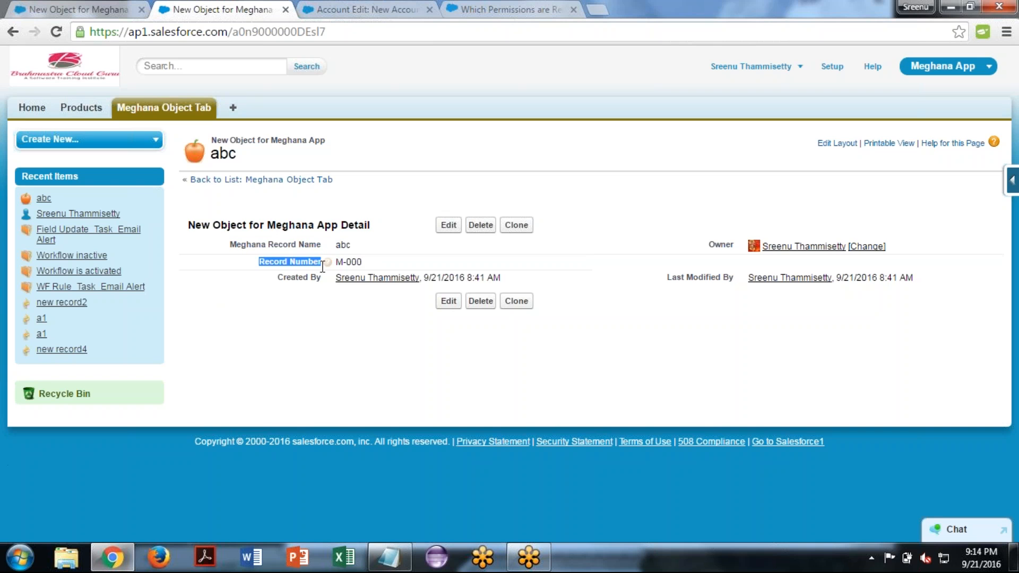
left_click(298, 303)
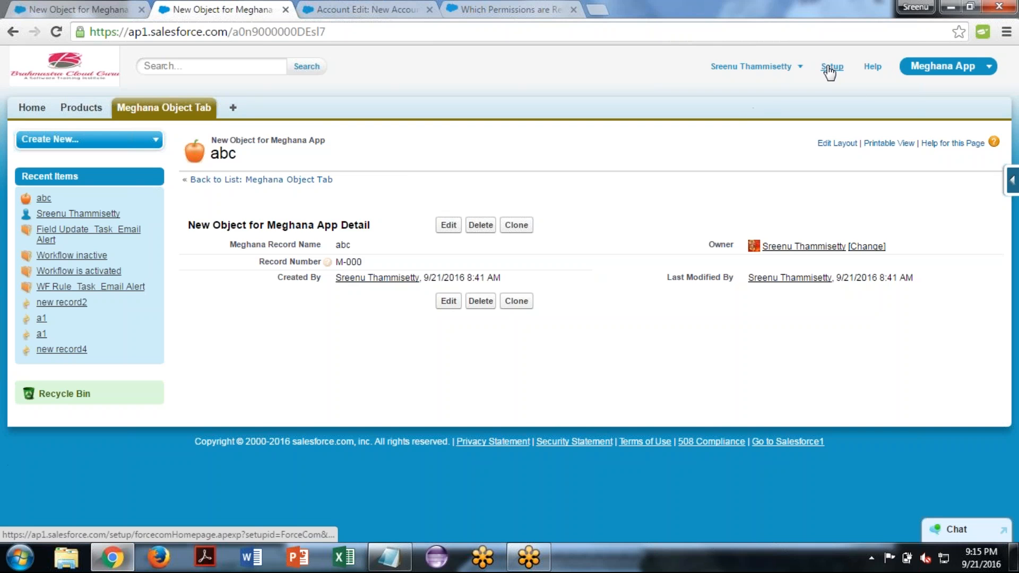
- Leave the account entry form for Setup and open the list of apps under Create
left_click(378, 7)
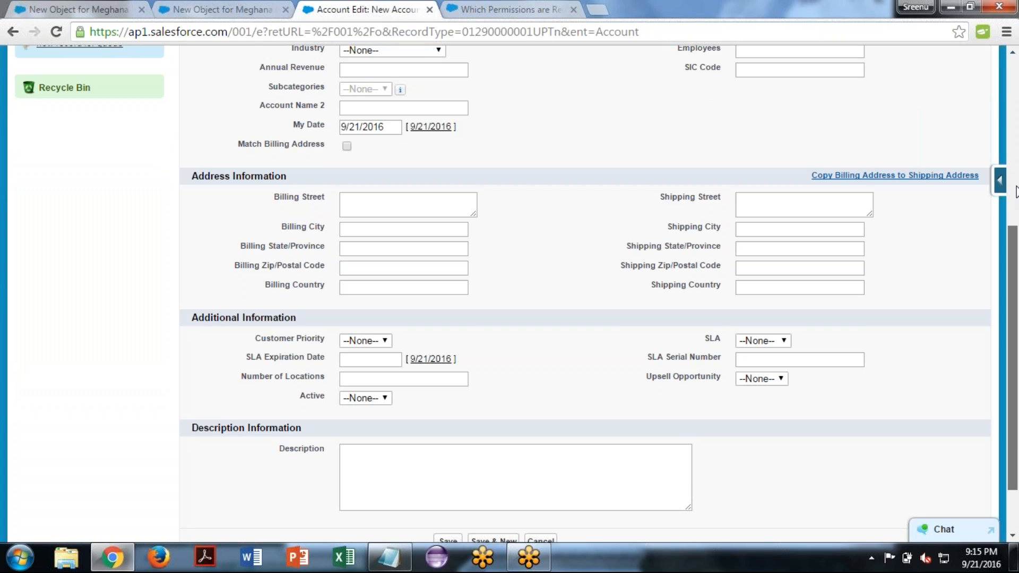
scroll(1009, 109, "up", 1)
left_click_drag(1009, 109, 1008, 80)
left_click(835, 71)
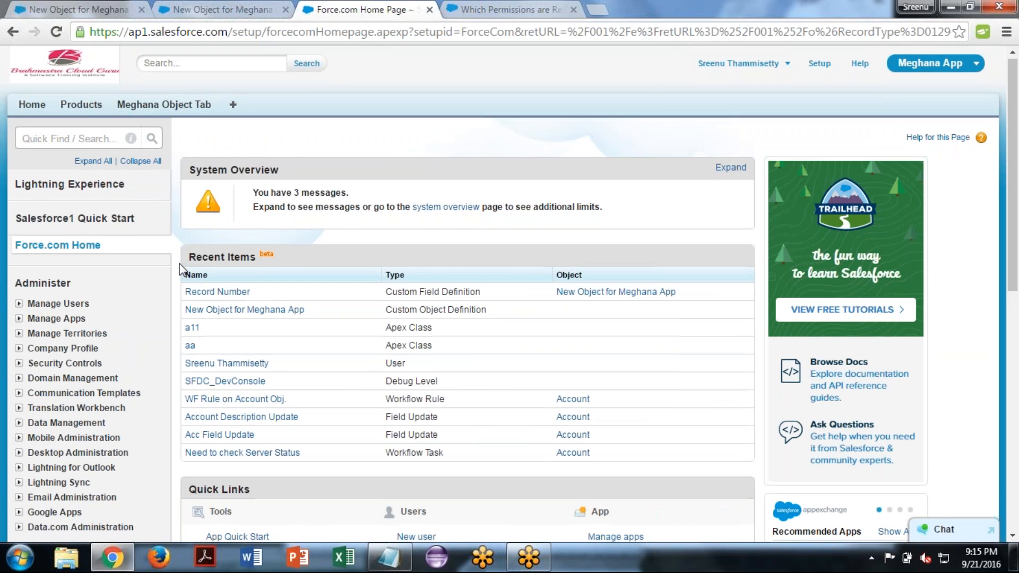
scroll(179, 263, "down", 1)
scroll(179, 263, "down", 1)
scroll(179, 263, "up", 2)
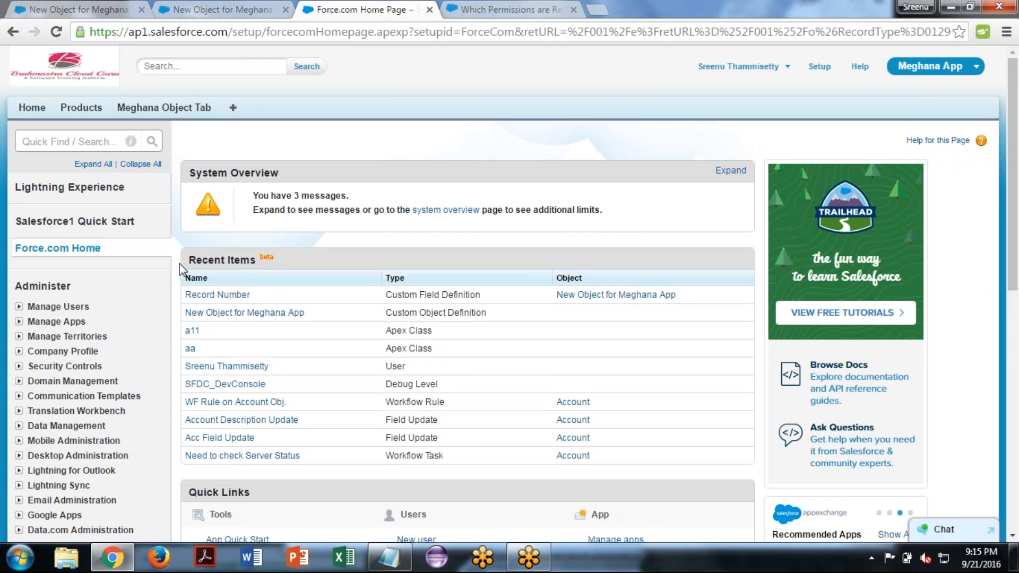
scroll(179, 263, "down", 1)
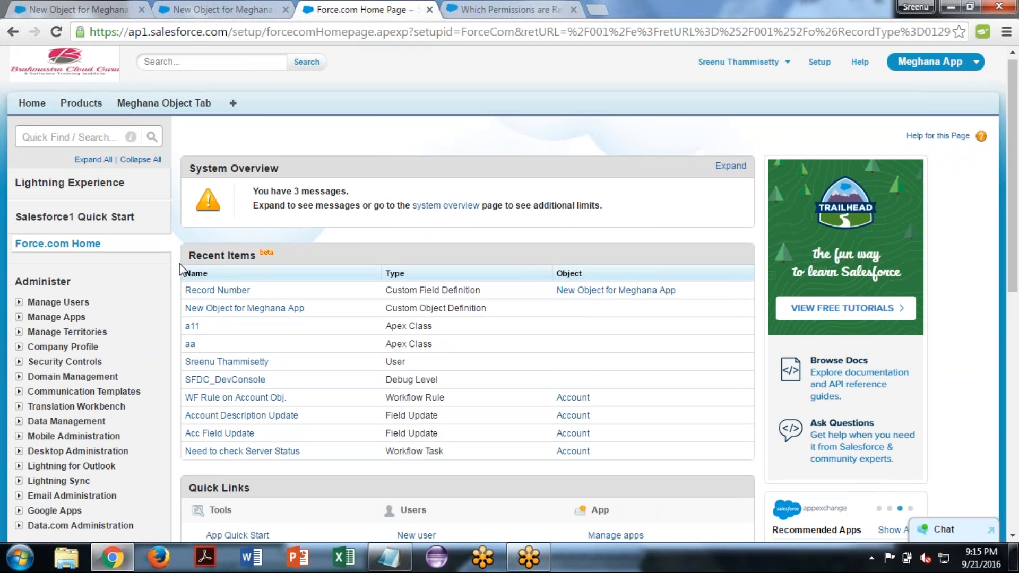
scroll(180, 268, "down", 3)
scroll(179, 263, "down", 3)
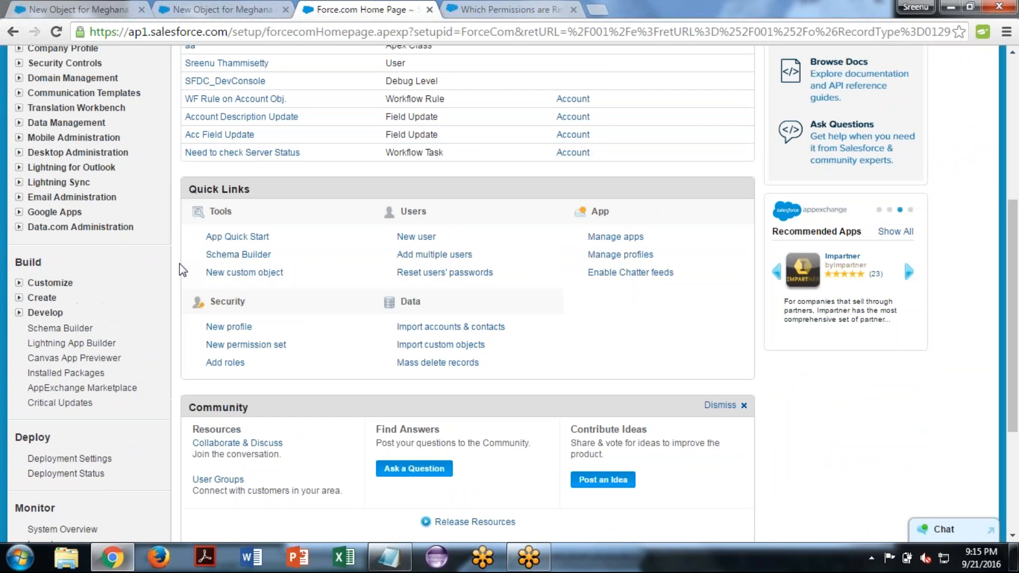
scroll(180, 263, "down", 1)
left_click(19, 272)
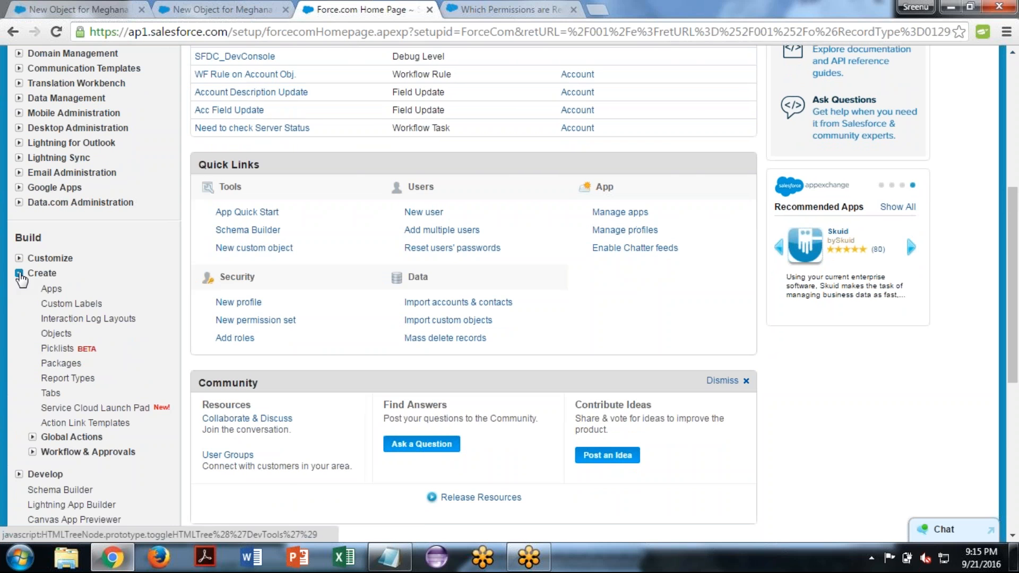
left_click(51, 289)
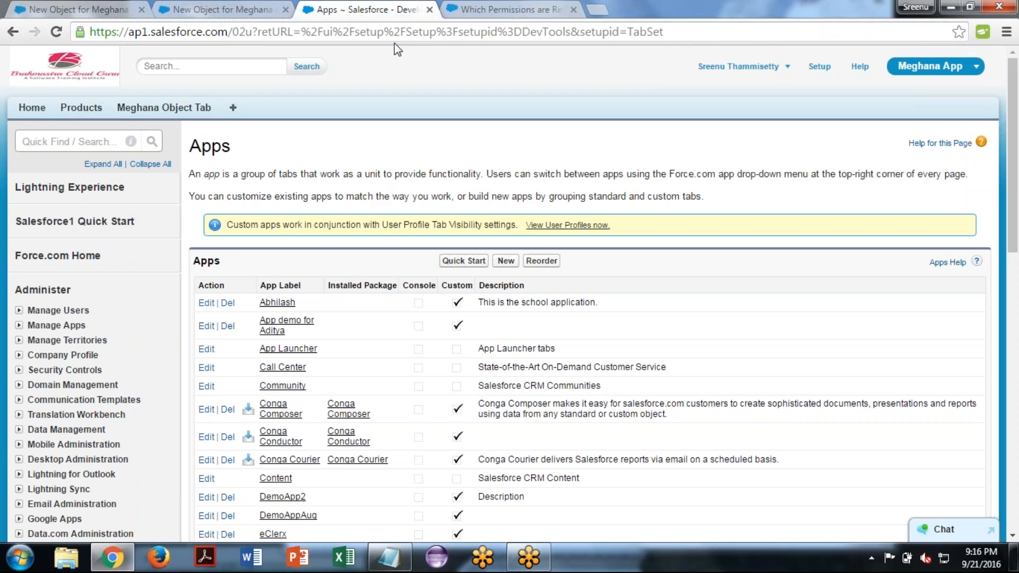
- Create and save a second Meghana object record named abcd from the All list view
left_click(208, 8)
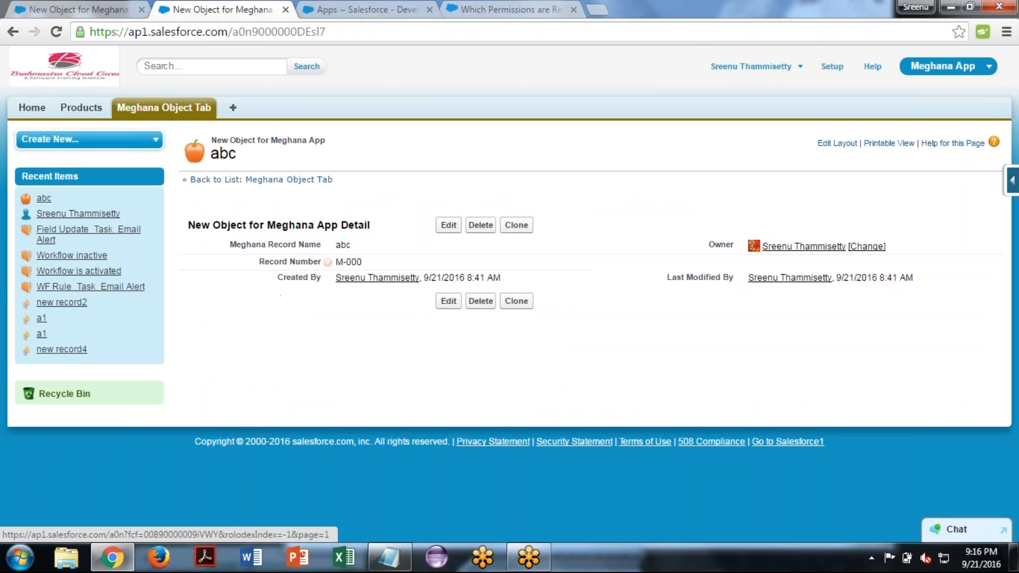
left_click(259, 179)
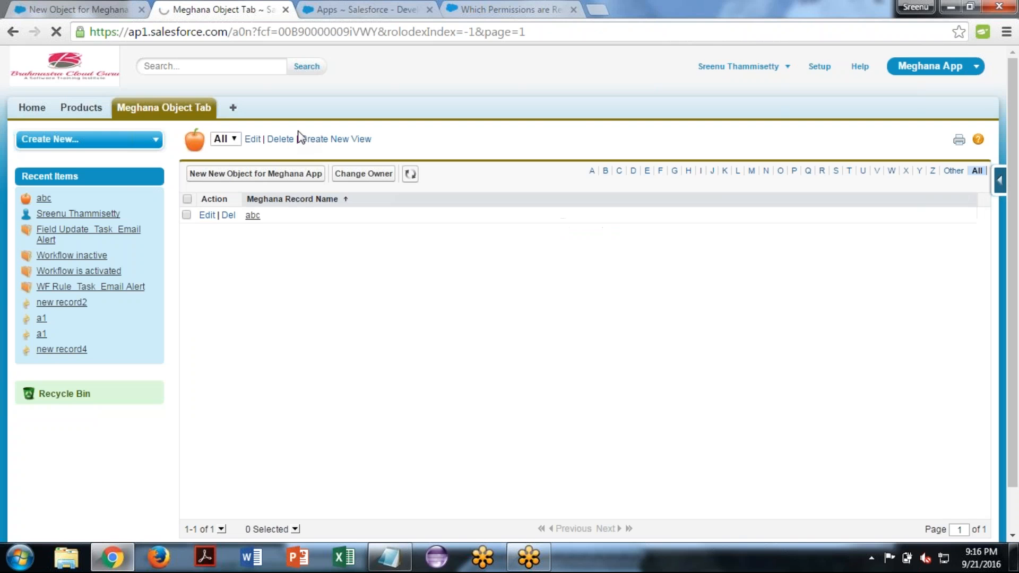
left_click(257, 179)
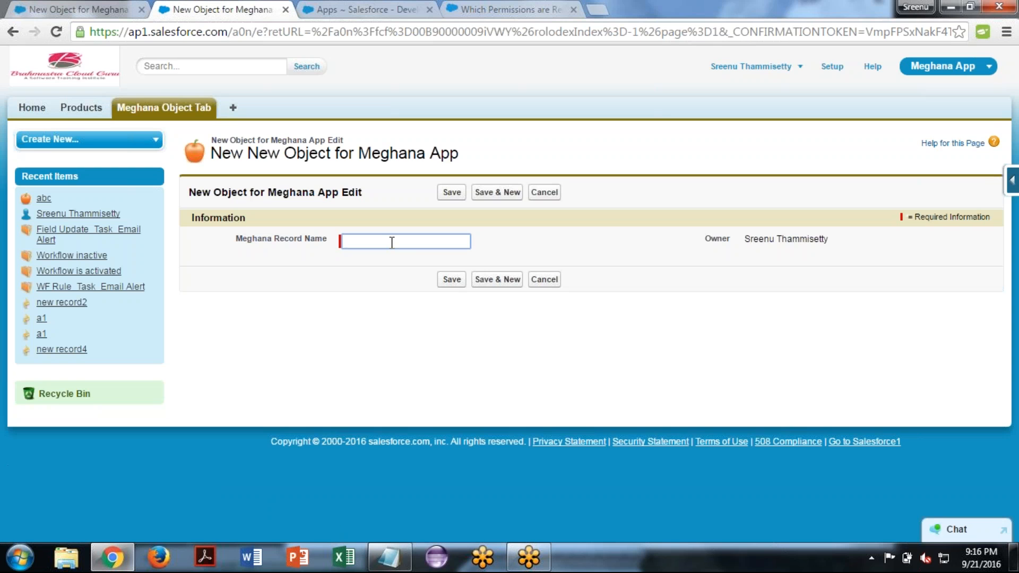
type("abcd")
left_click(451, 279)
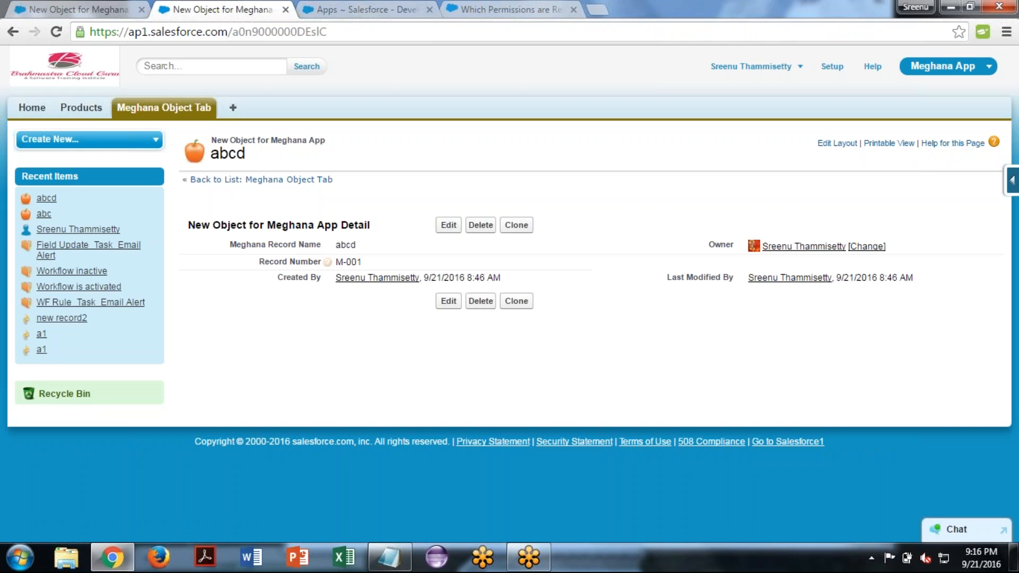
- Clone the abcd record, name the copy e and save it
mouse_move(327, 262)
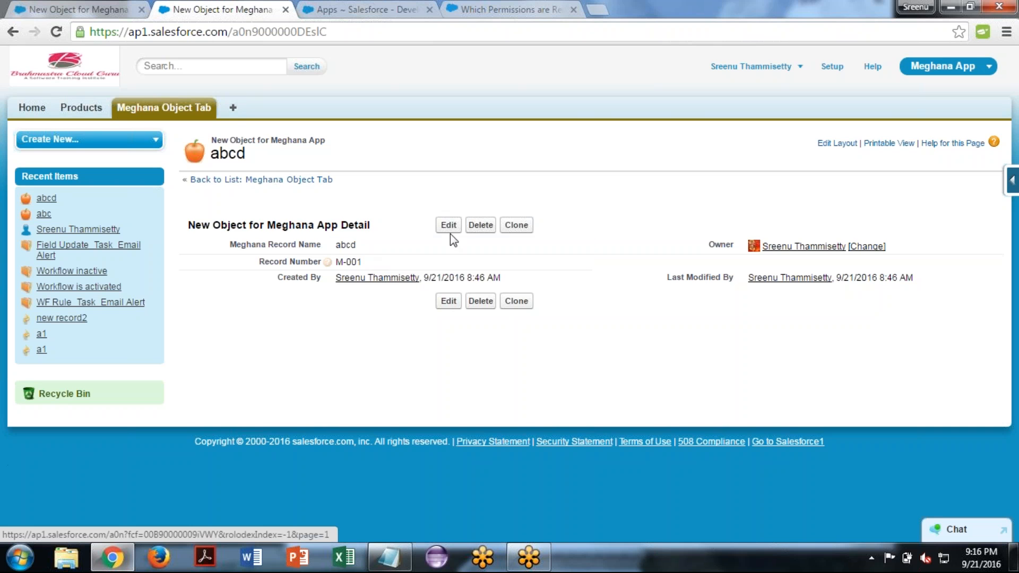
left_click(517, 225)
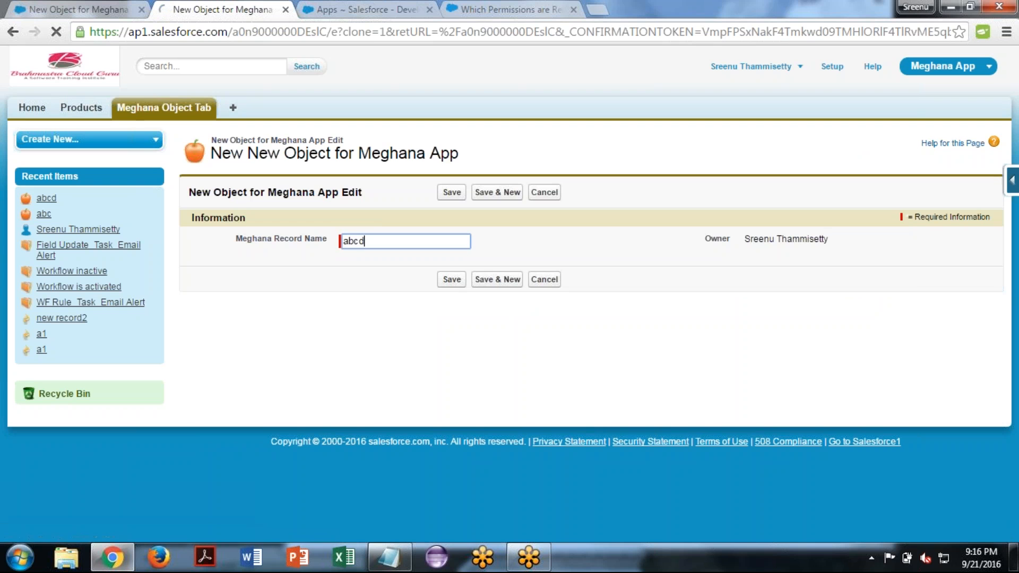
type("e")
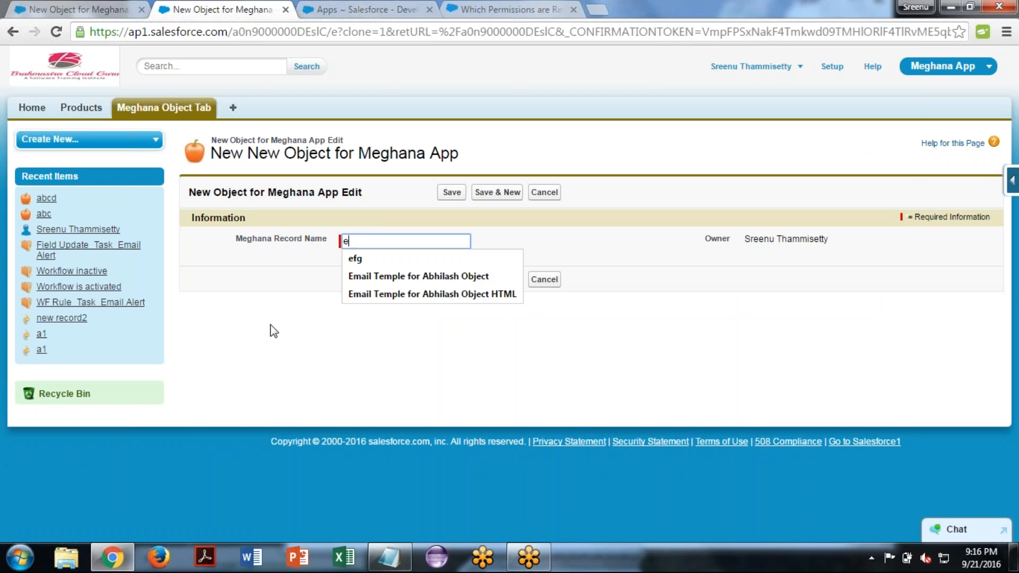
left_click(450, 195)
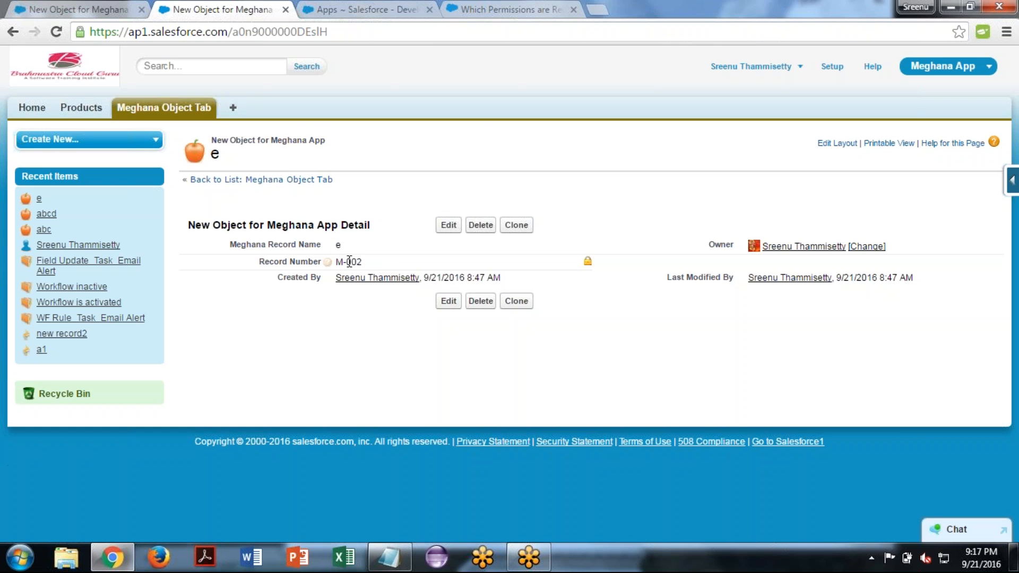
- Return to the New Custom Field wizard and review the data types available for the Meghana App object
left_click(402, 565)
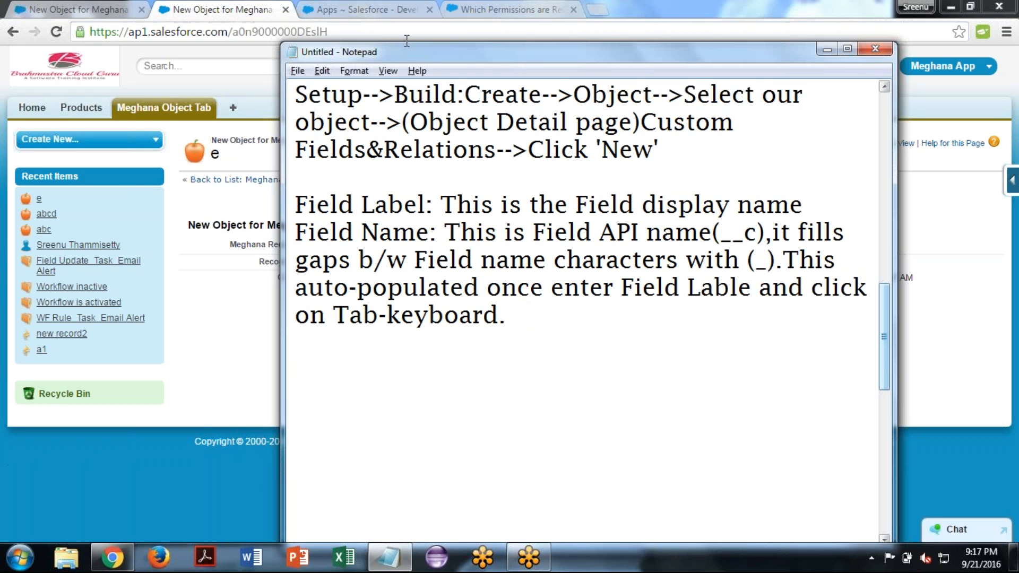
left_click(364, 9)
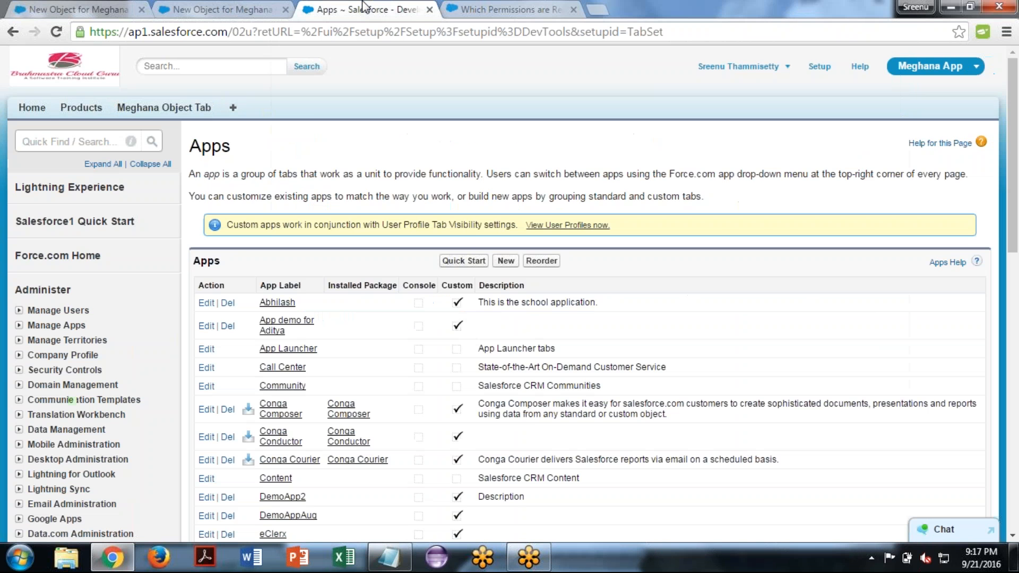
left_click(62, 8)
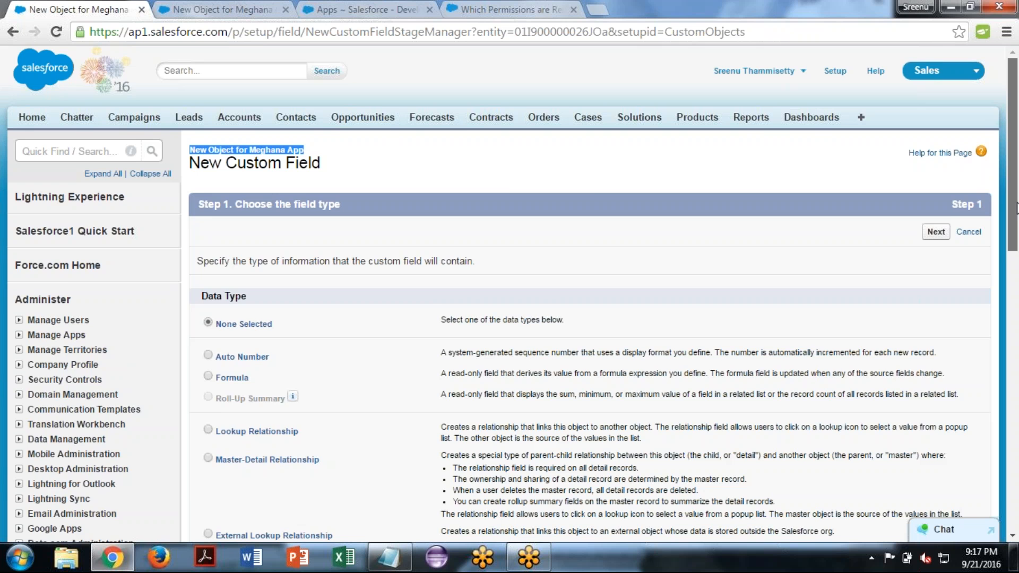
left_click_drag(1017, 204, 1018, 225)
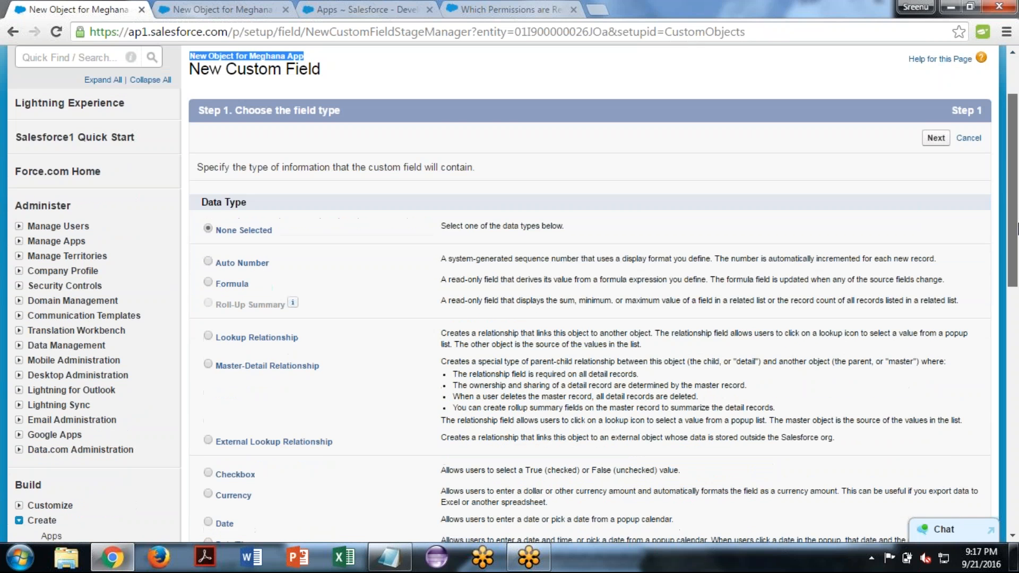
scroll(211, 228, "down", 1)
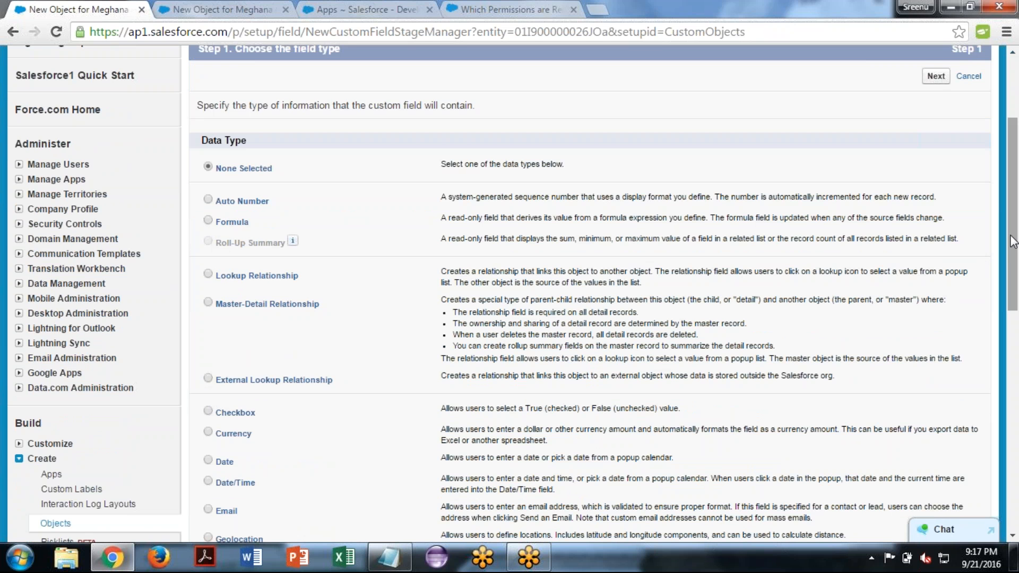
left_click_drag(1012, 221, 1016, 347)
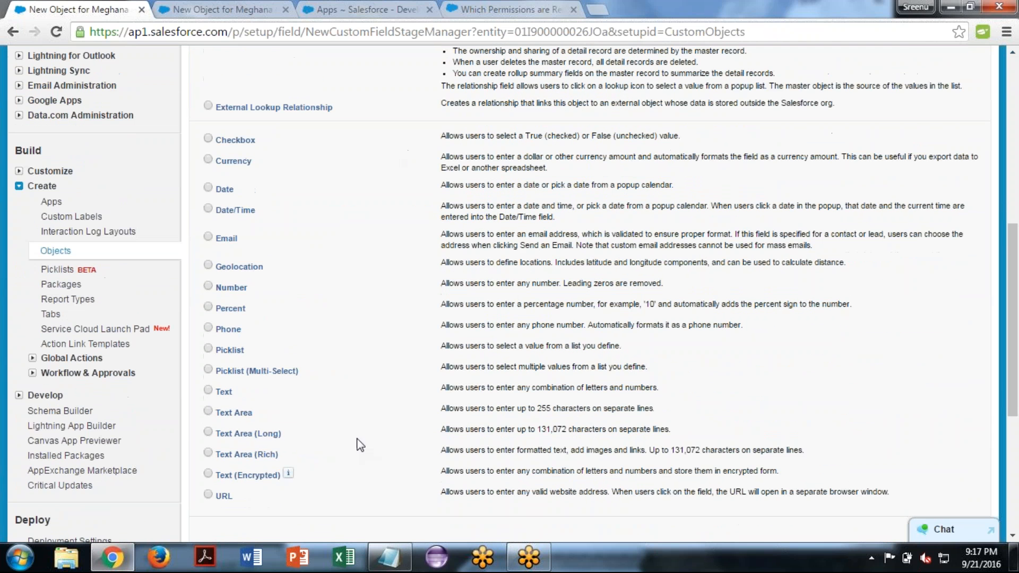
- Switch to the Notepad notes and add the line "Checkbox:-Boolean type(True/False)" below the Field Name explanation
left_click(371, 559)
type("Che")
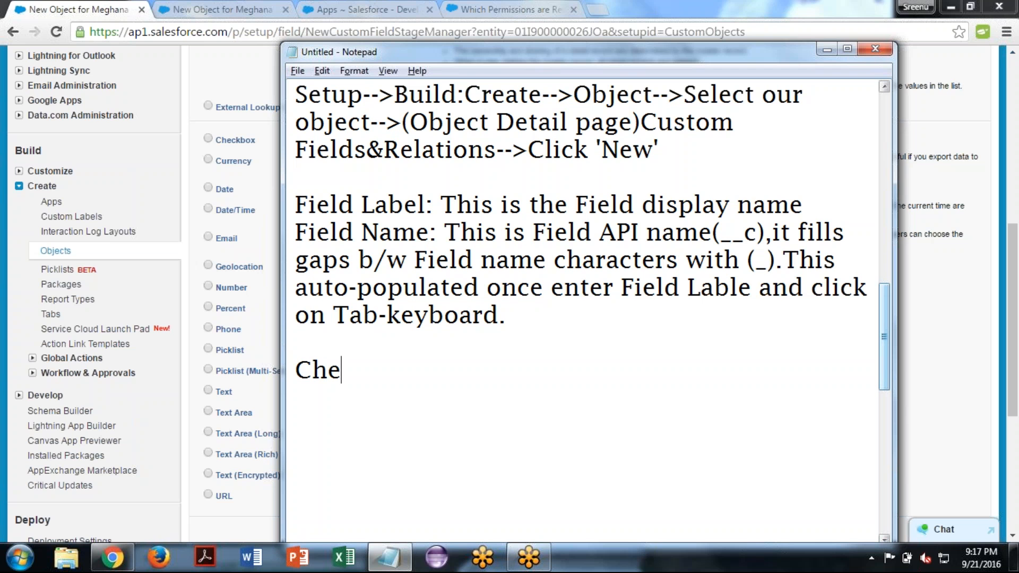
type("ckbo")
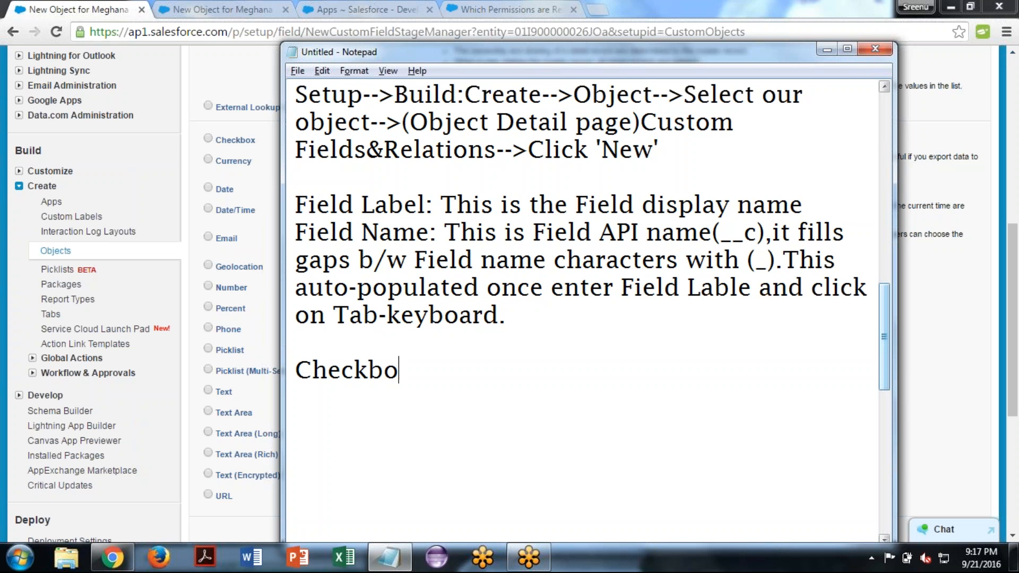
type("x:-")
type("Boo")
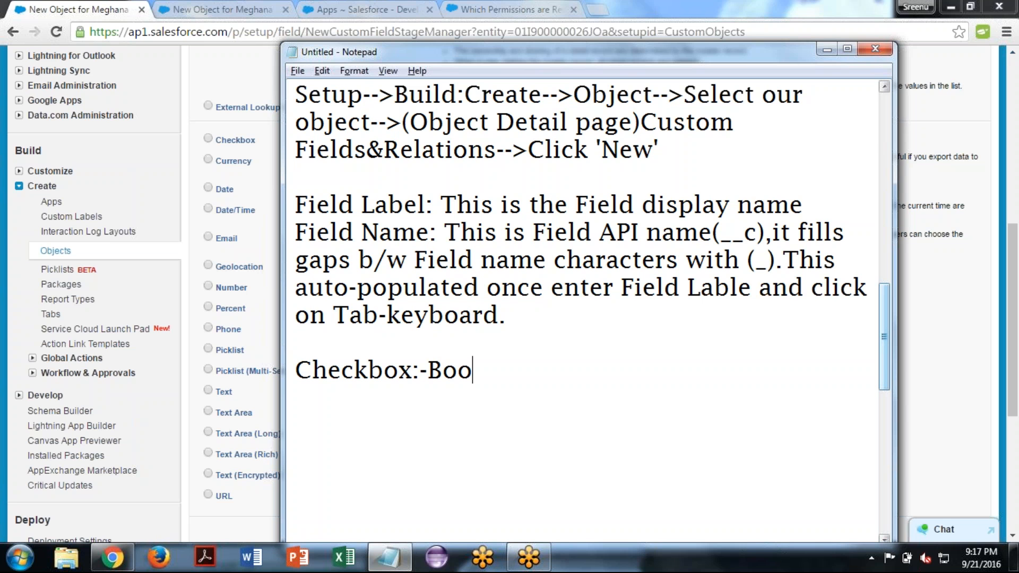
type("lean")
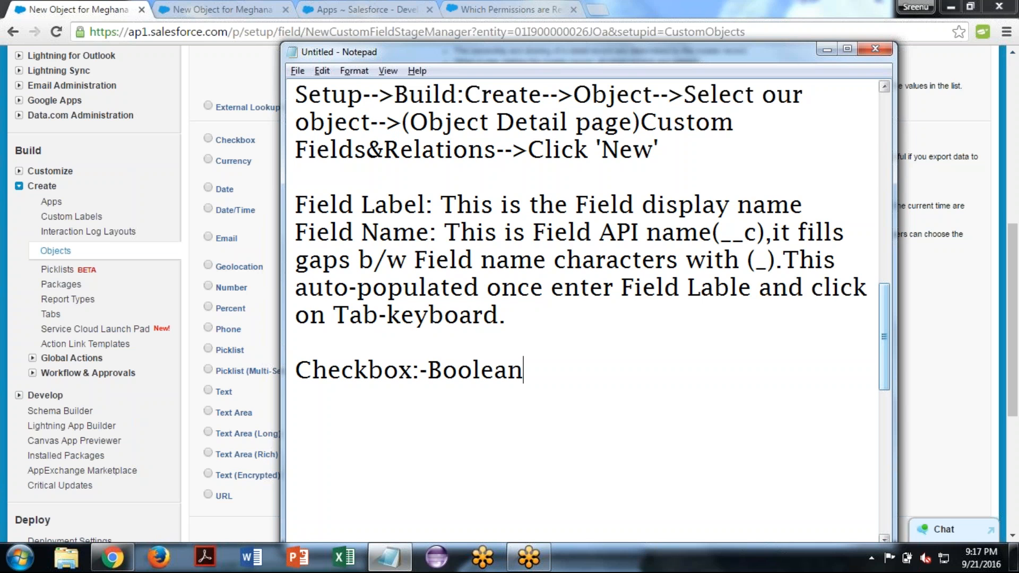
type(" type")
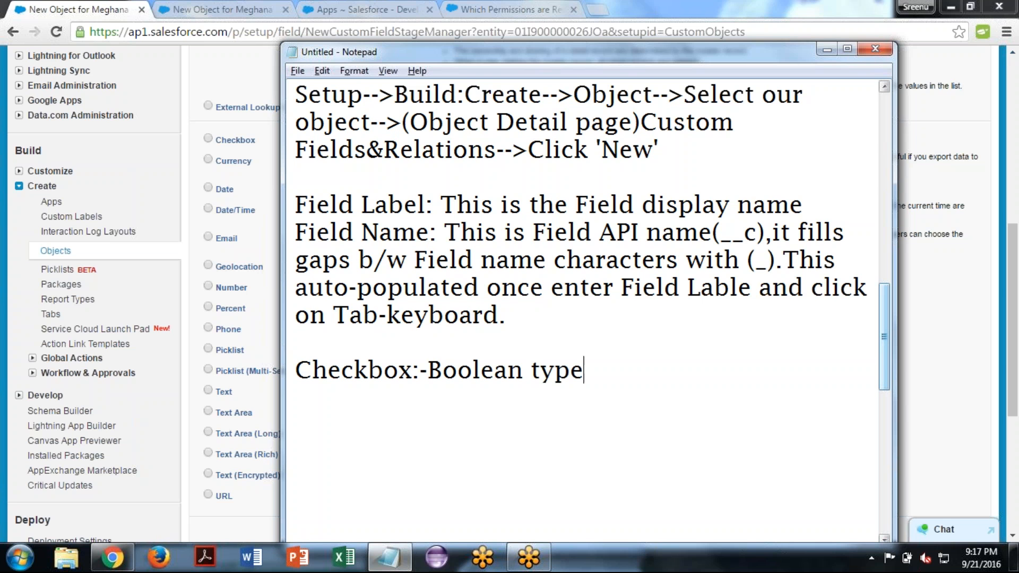
type("(T)")
key("Left")
type("True/Fa")
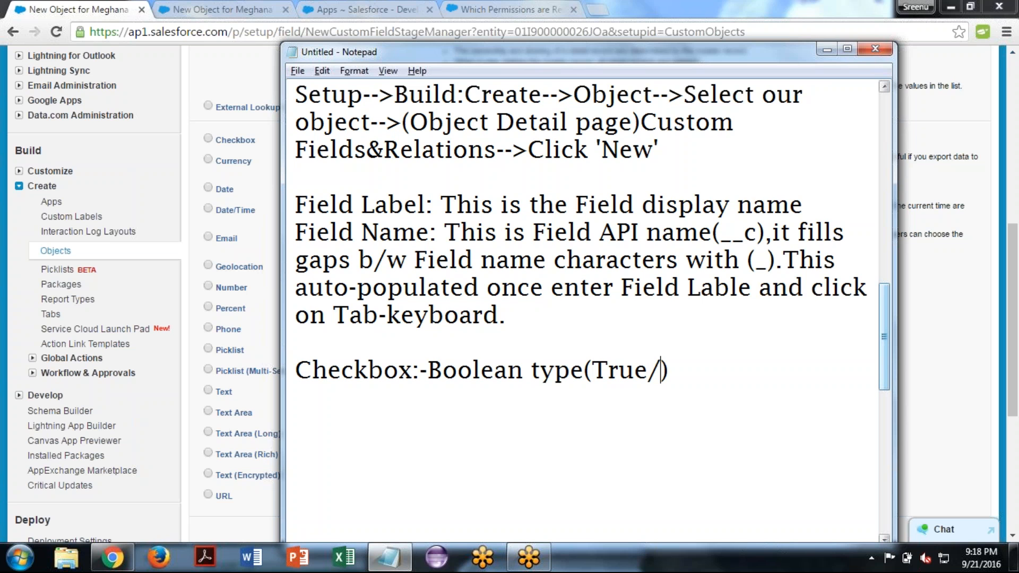
type("lse")
key("Right")
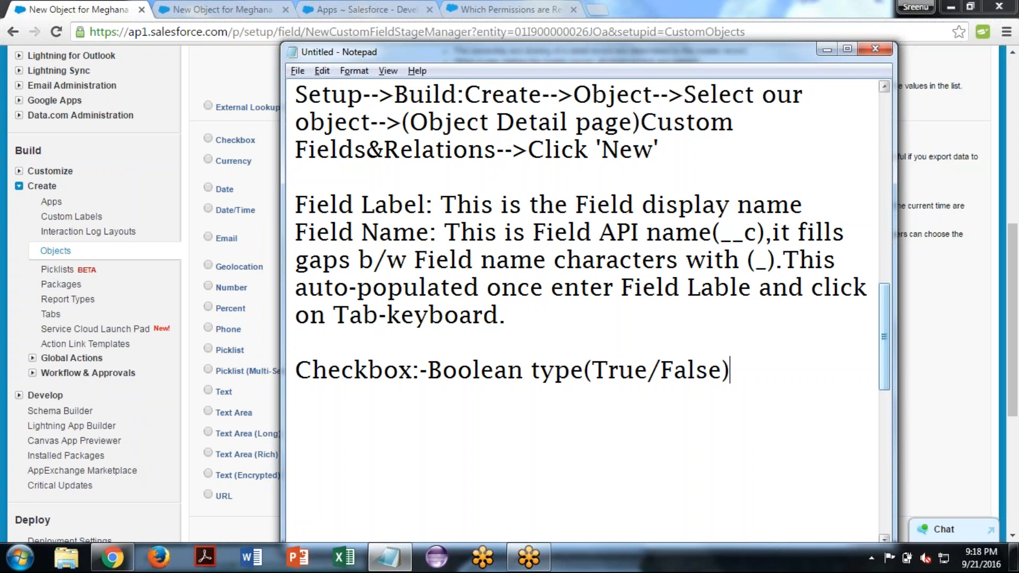
key("Return")
key("Return")
- Choose Checkbox as the new custom field's data type in Salesforce and continue to the field details
left_click(209, 151)
left_click(208, 139)
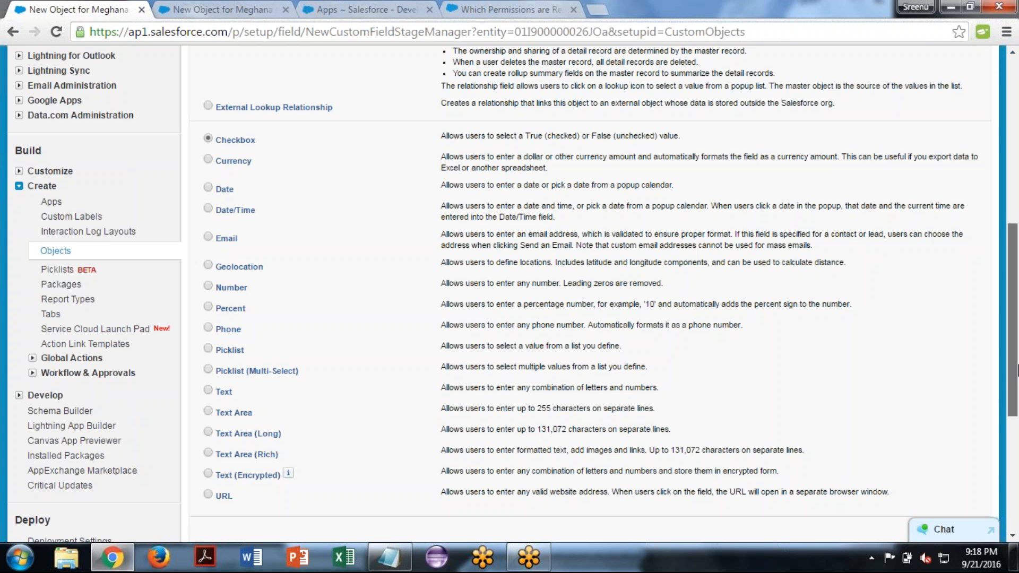
left_click_drag(1016, 370, 1017, 457)
left_click(935, 305)
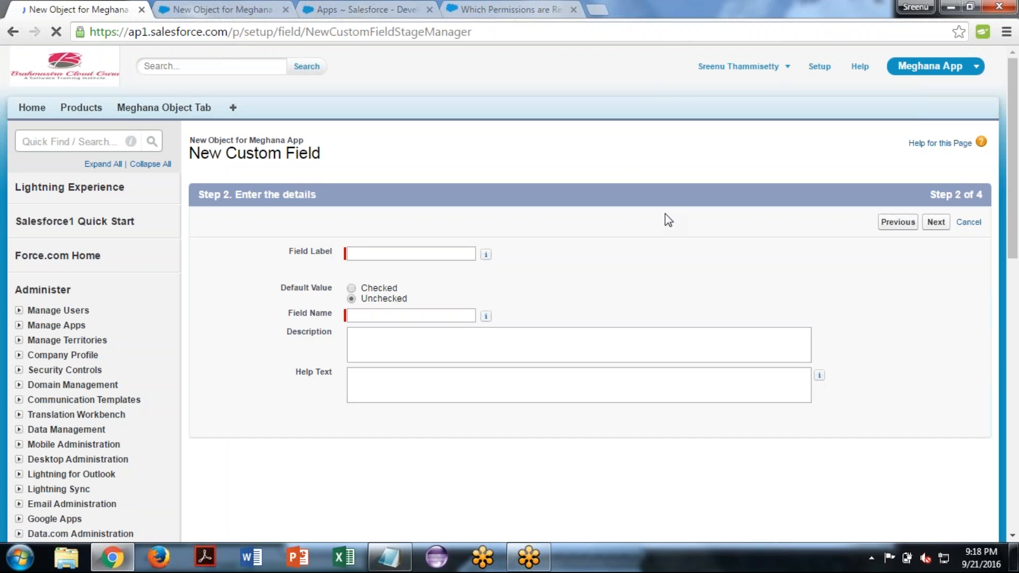
- Label the checkbox field "Cab Facility Provided?" with field name Cab_Facility_Provided, keep it unchecked by default, and continue to field-level security
left_click(352, 255)
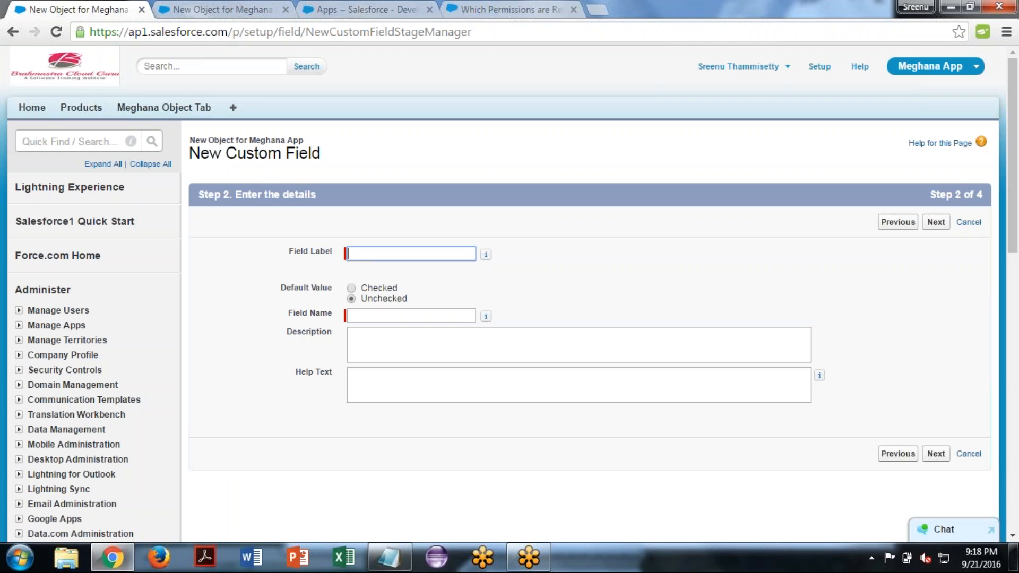
type("Cab Facility Provide")
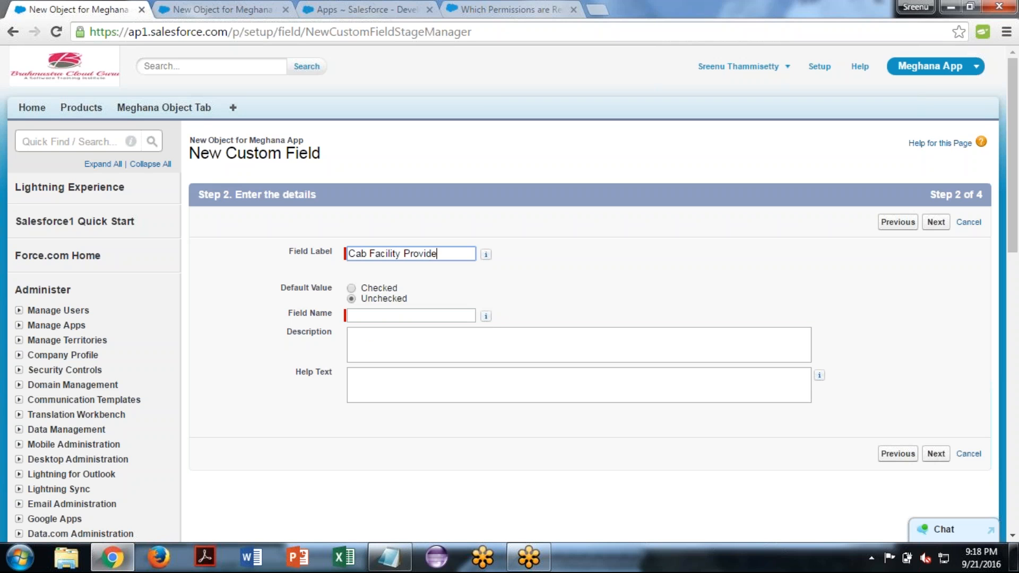
type("d?")
left_click(376, 314)
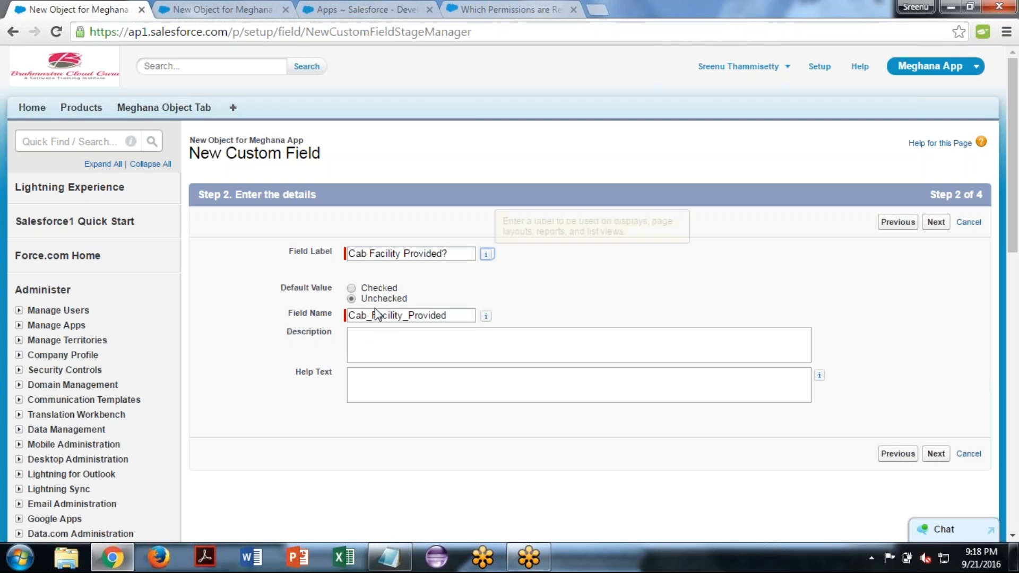
left_click(389, 341)
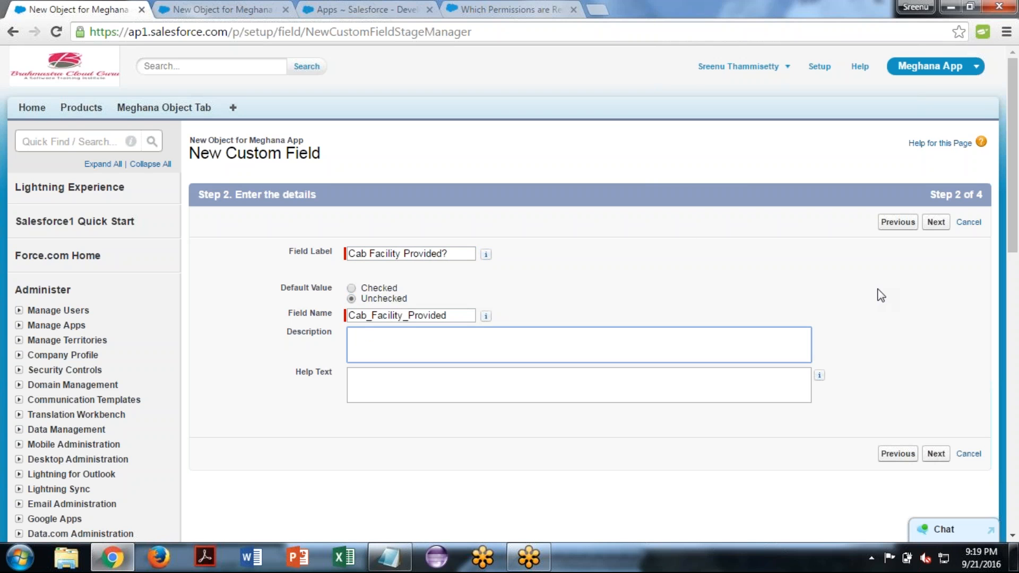
left_click(934, 223)
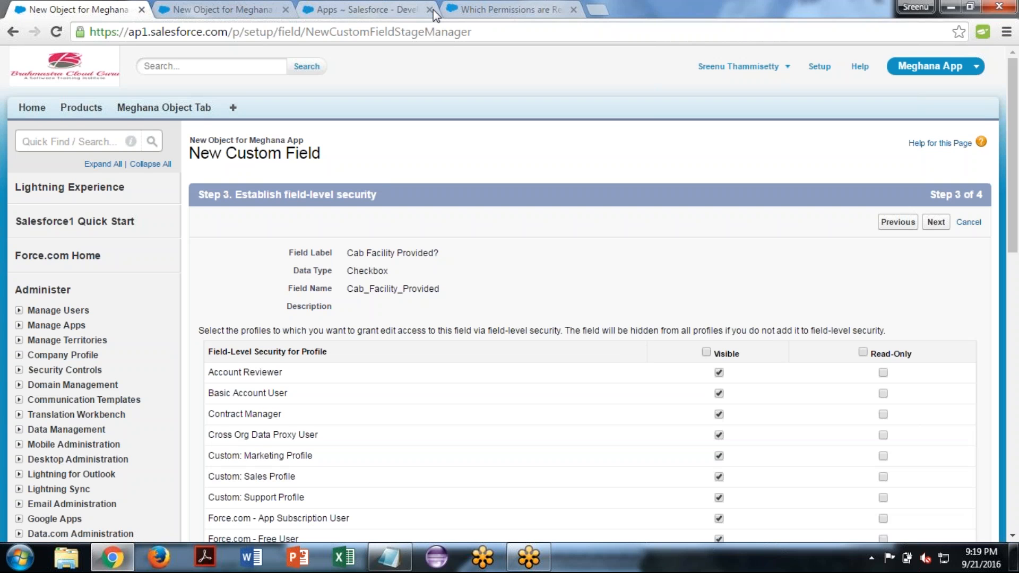
- Close the two unneeded browser tabs and save the checkbox field with default security and page layout, starting another new field
left_click(434, 9)
left_click(435, 10)
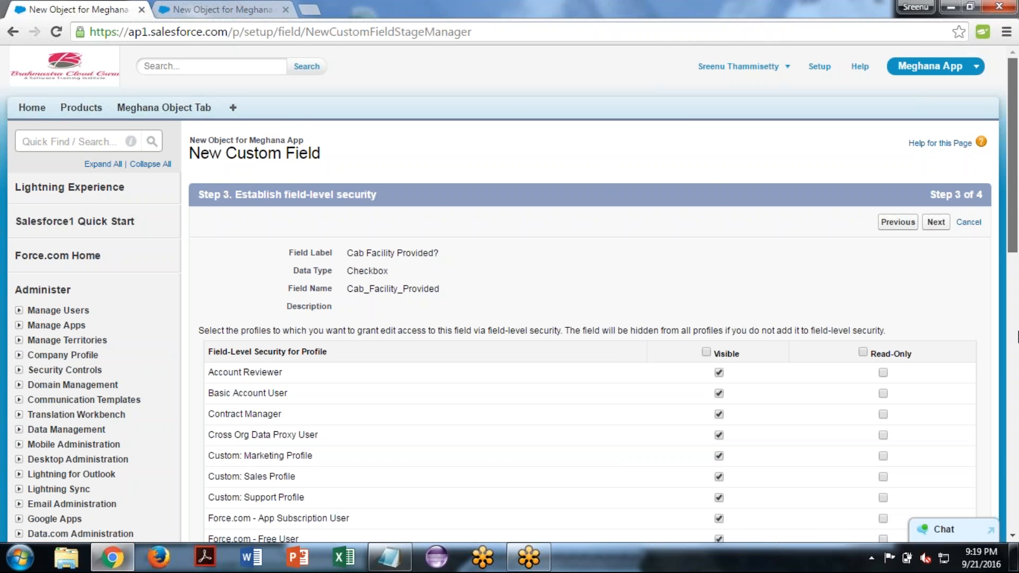
scroll(1017, 335, "down", 10)
left_click(935, 296)
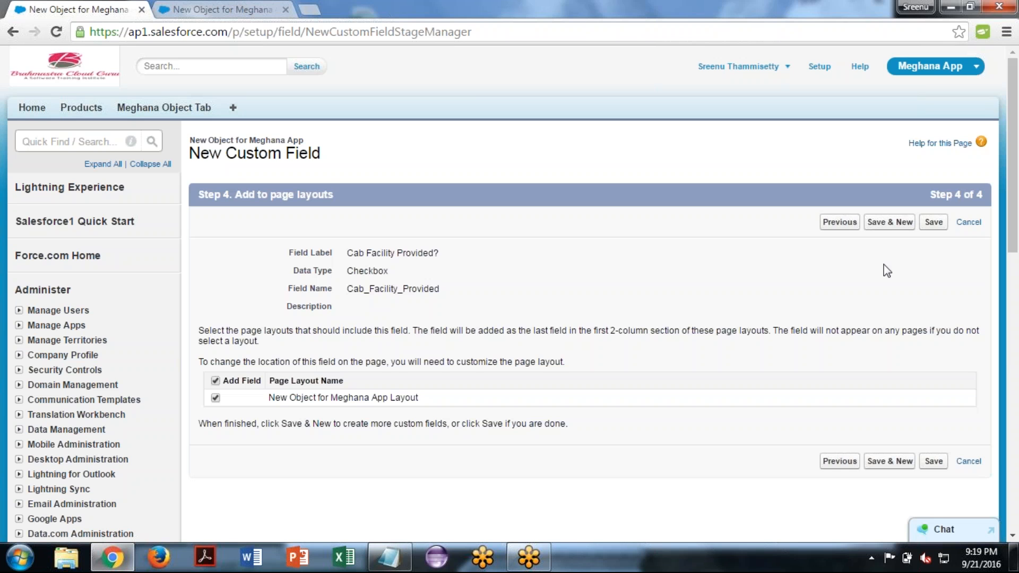
left_click(890, 223)
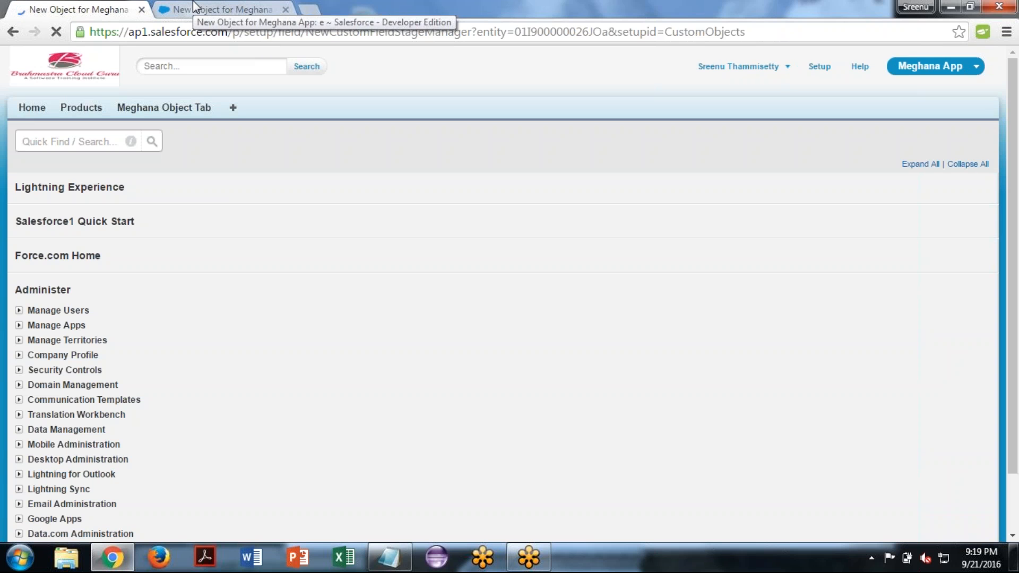
- Reload the detail page of record e and examine the Cab Facility Provided? field
left_click(193, 4)
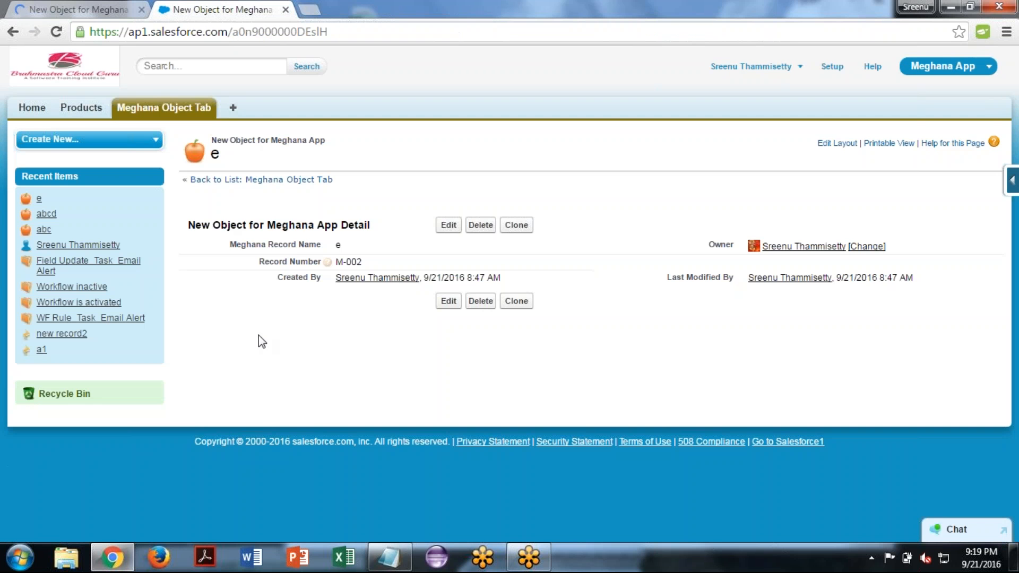
left_click(57, 31)
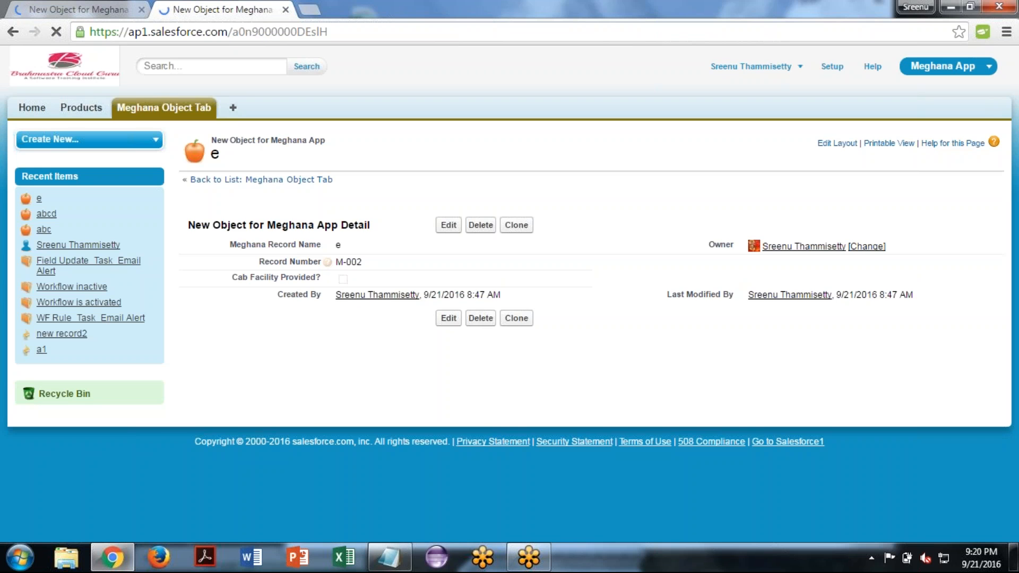
left_click_drag(232, 277, 336, 295)
left_click_drag(345, 294, 342, 278)
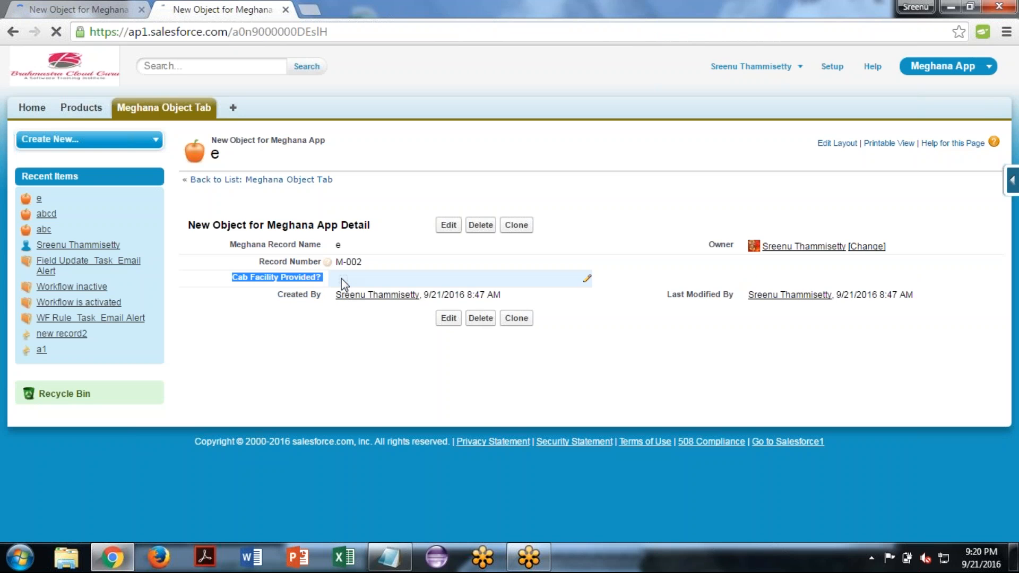
left_click(280, 316)
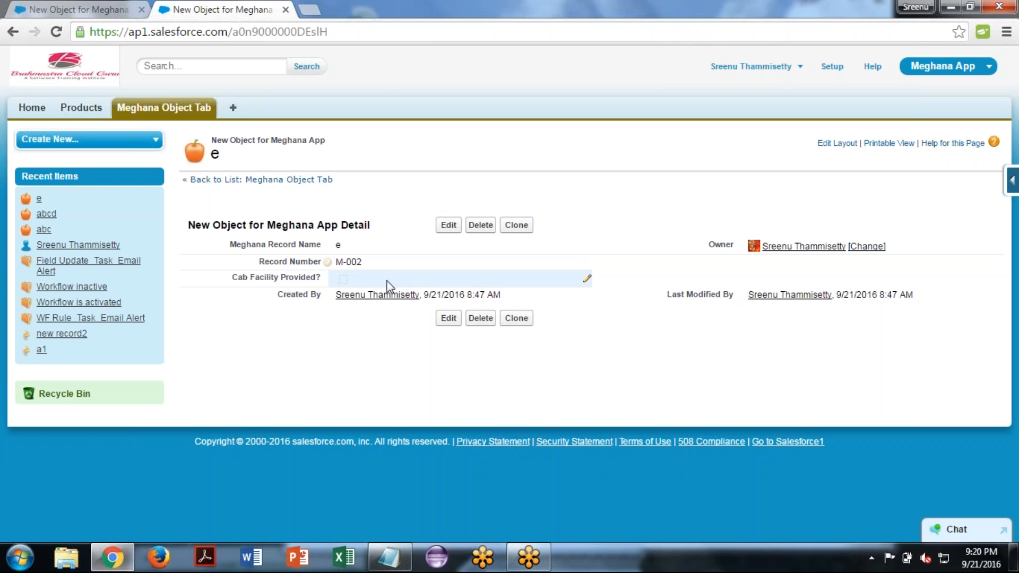
double_click(358, 279)
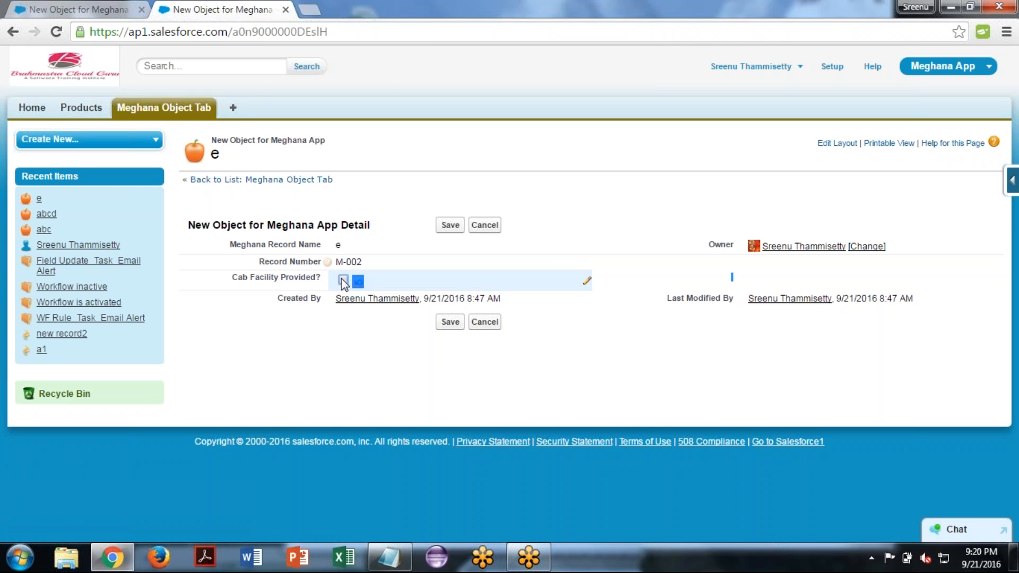
left_click(341, 279)
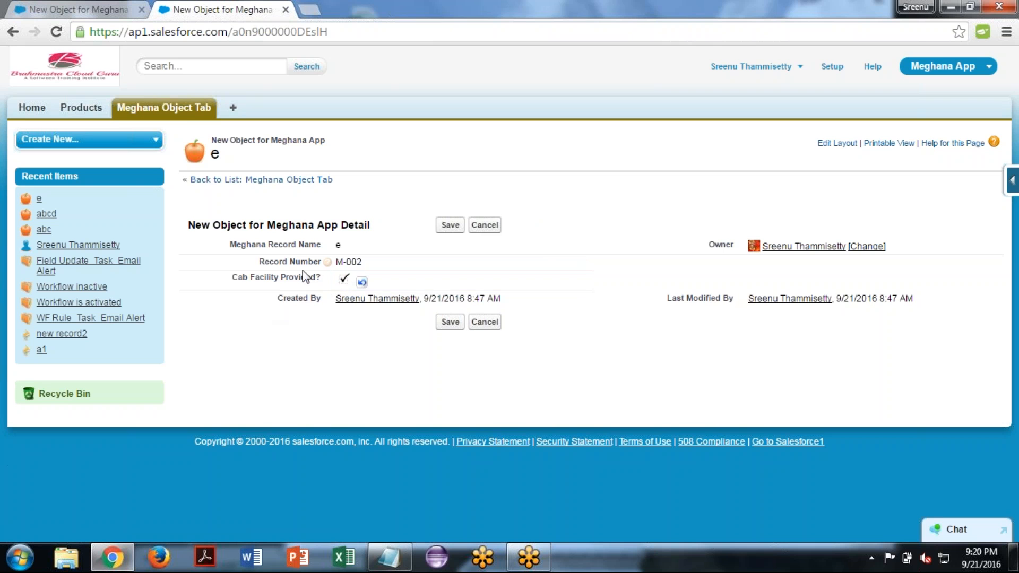
double_click(344, 280)
left_click(249, 325)
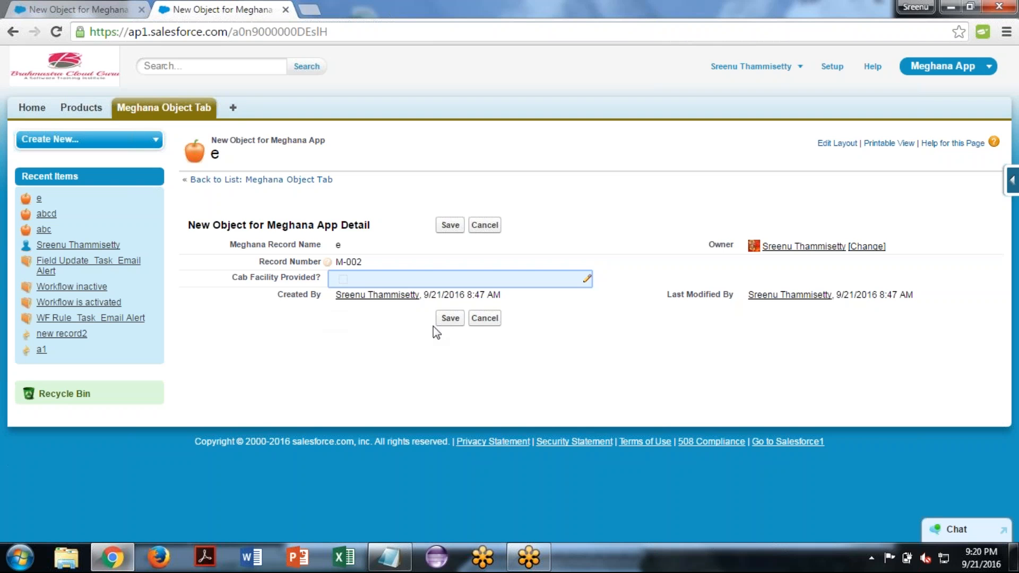
left_click(484, 318)
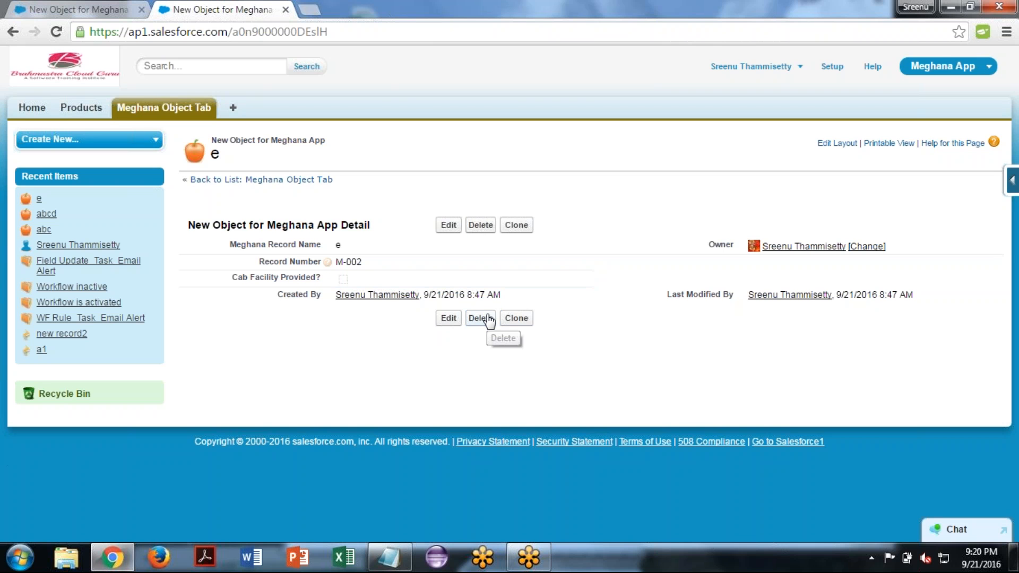
- Rename record e to text29 and tick its Cab Facility Provided? checkbox, saving both changes
double_click(364, 248)
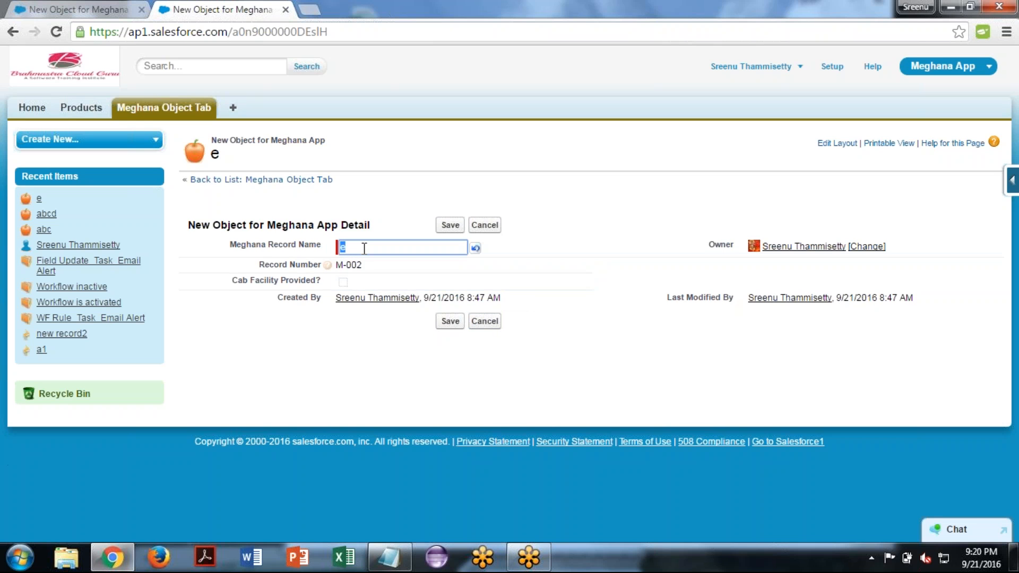
left_click(364, 248)
key("BackSpace")
type("text29")
left_click(451, 225)
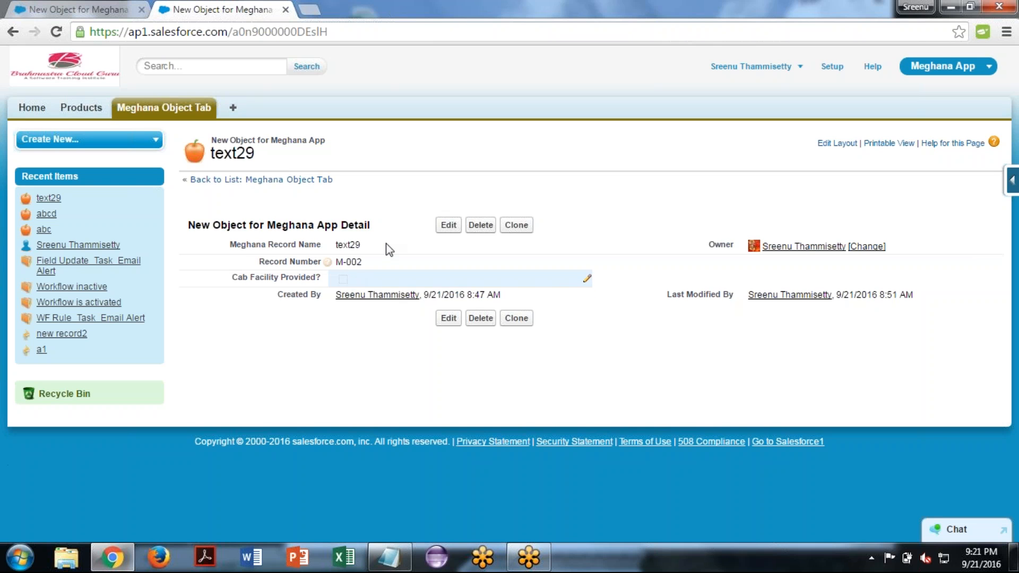
left_click(447, 229)
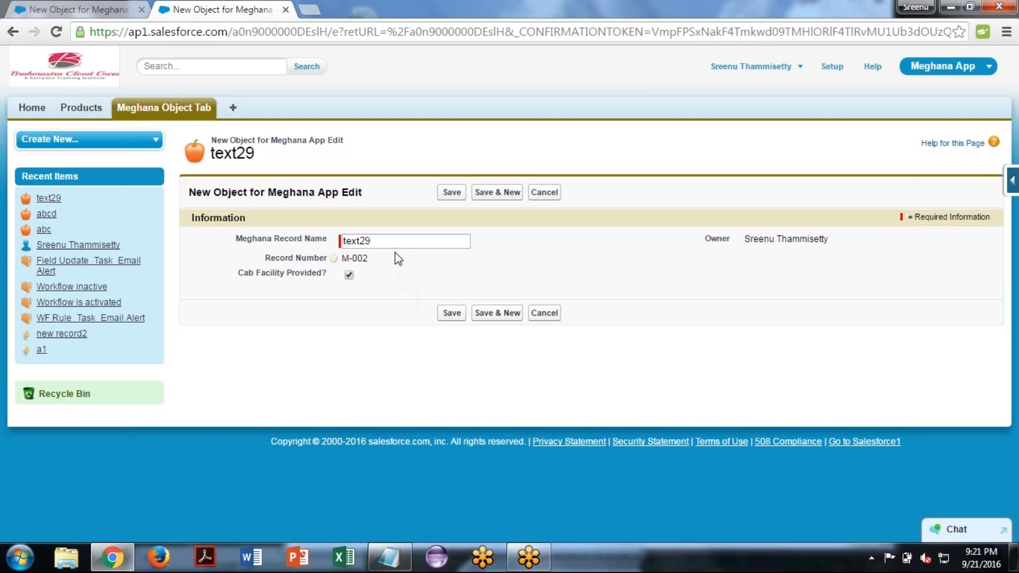
left_click(450, 314)
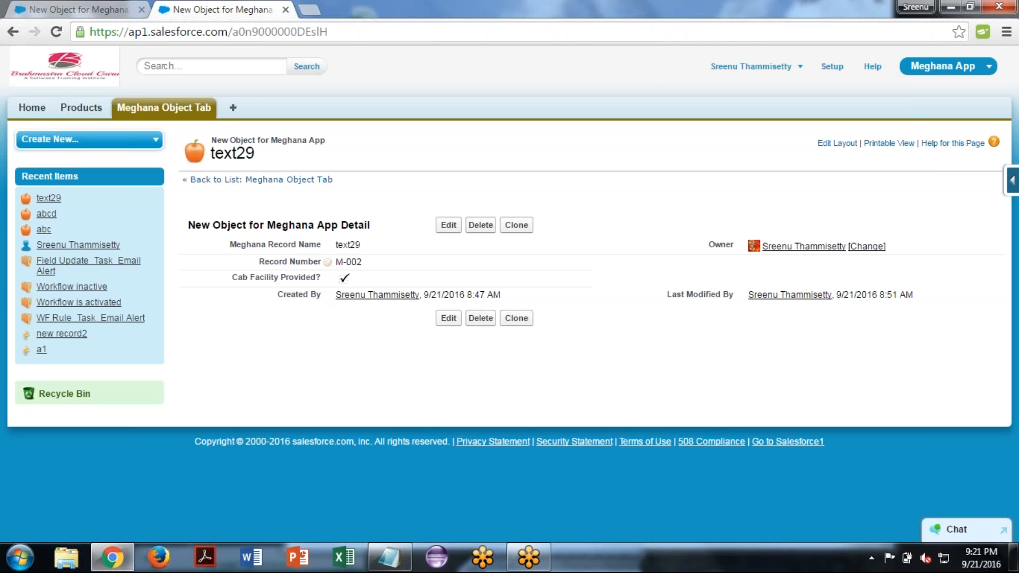
- Return to the New Custom Field page and choose Currency as the data type
left_click(68, 8)
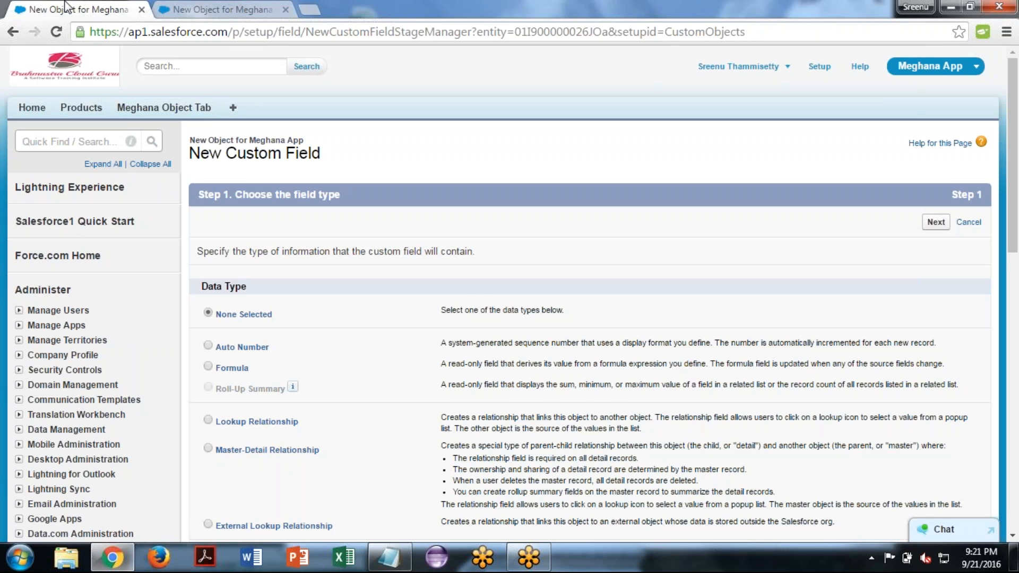
scroll(584, 318, "down", 1)
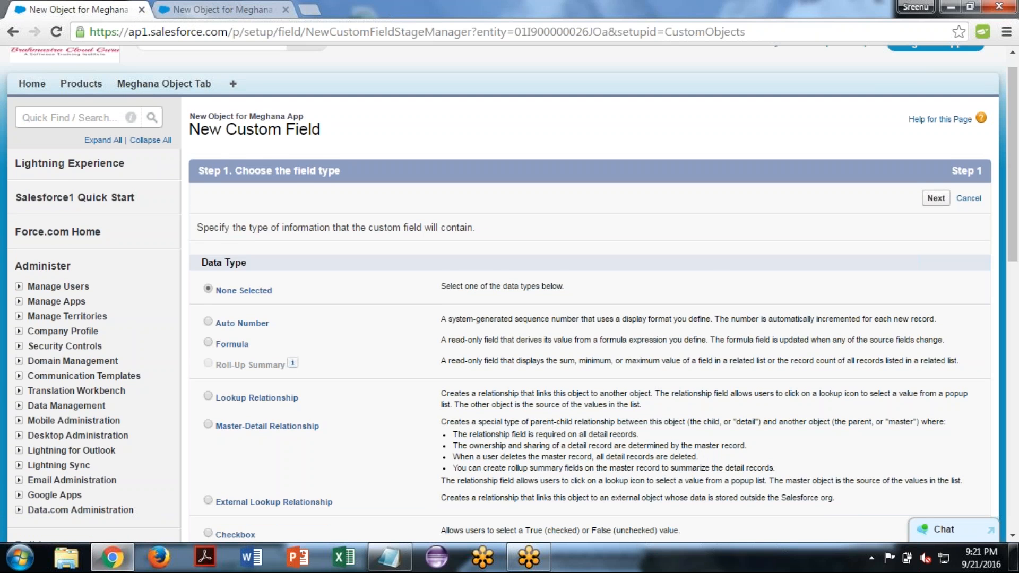
scroll(510, 294, "down", 1)
scroll(583, 318, "down", 5)
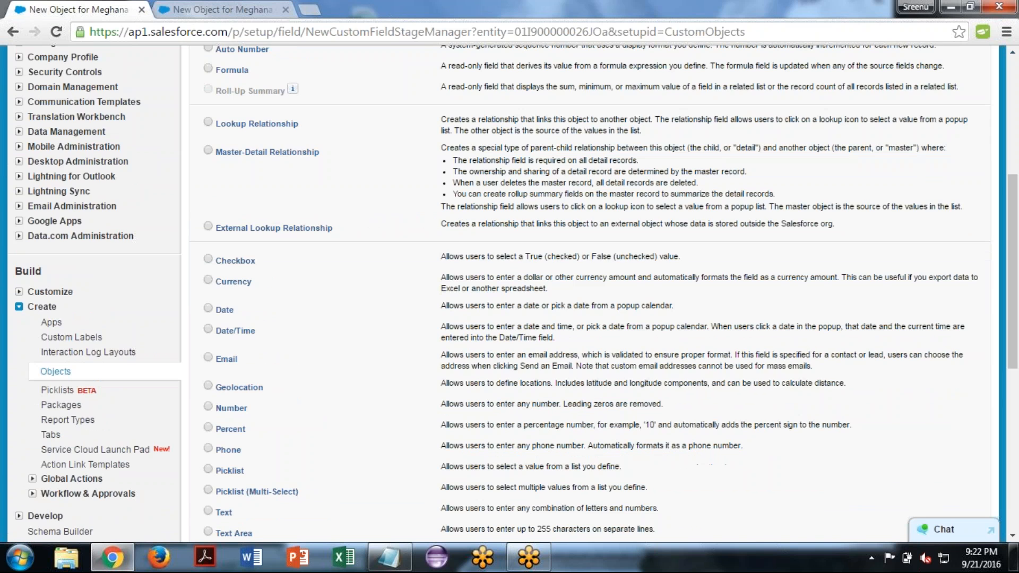
scroll(584, 319, "down", 1)
left_click(208, 190)
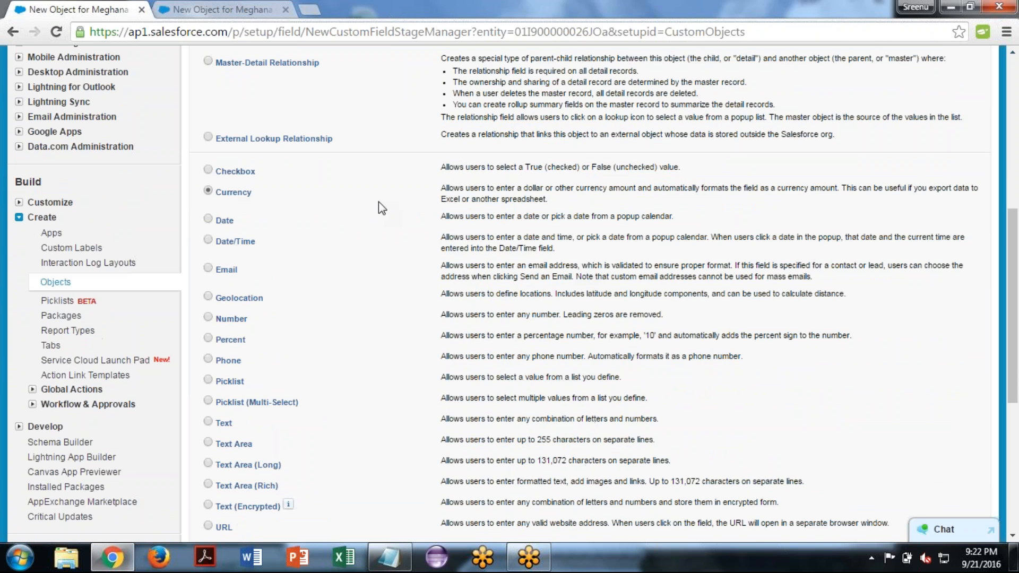
- Switch to the Notepad notes and add the line "Currency: Default it is in dollars." below the Checkbox entry
left_click(390, 557)
type("Cu")
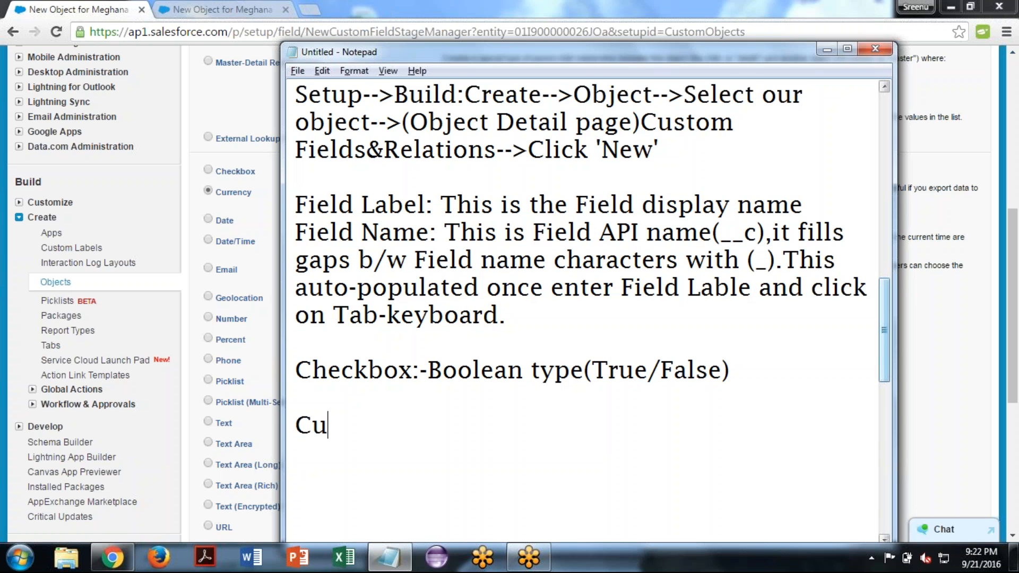
type("rrent")
key("BackSpace")
type("cy:")
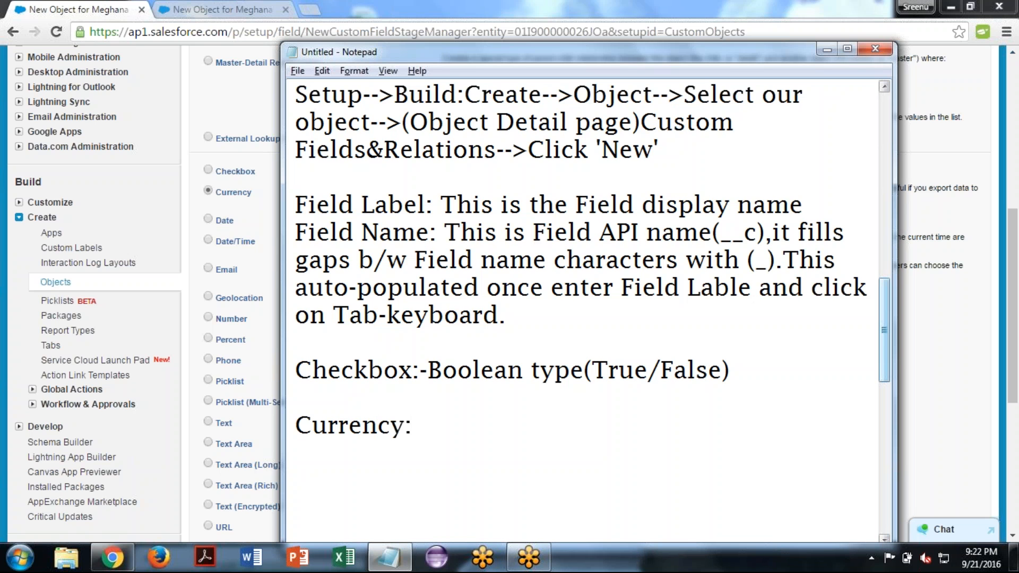
type(" Default")
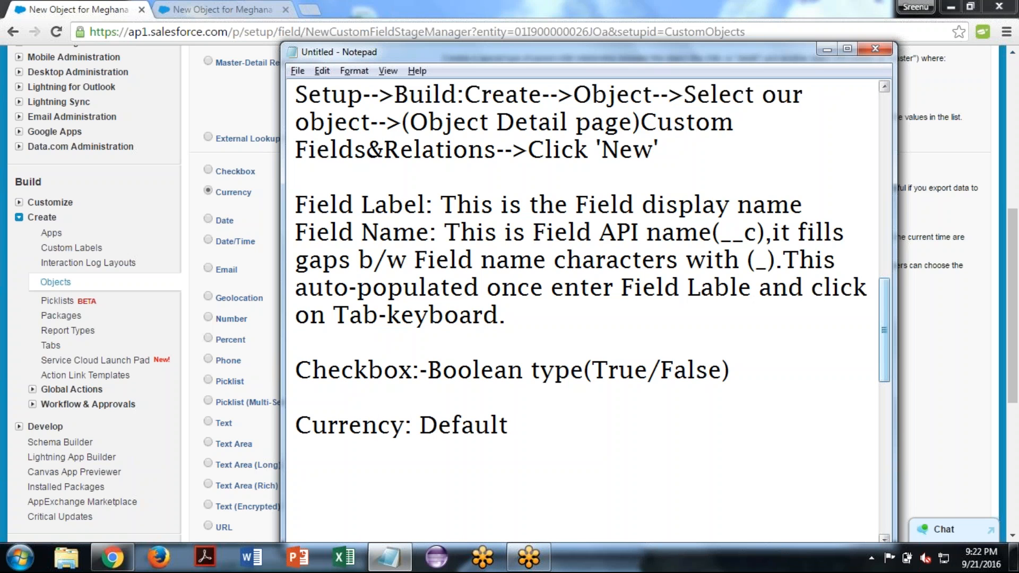
type(" it is in")
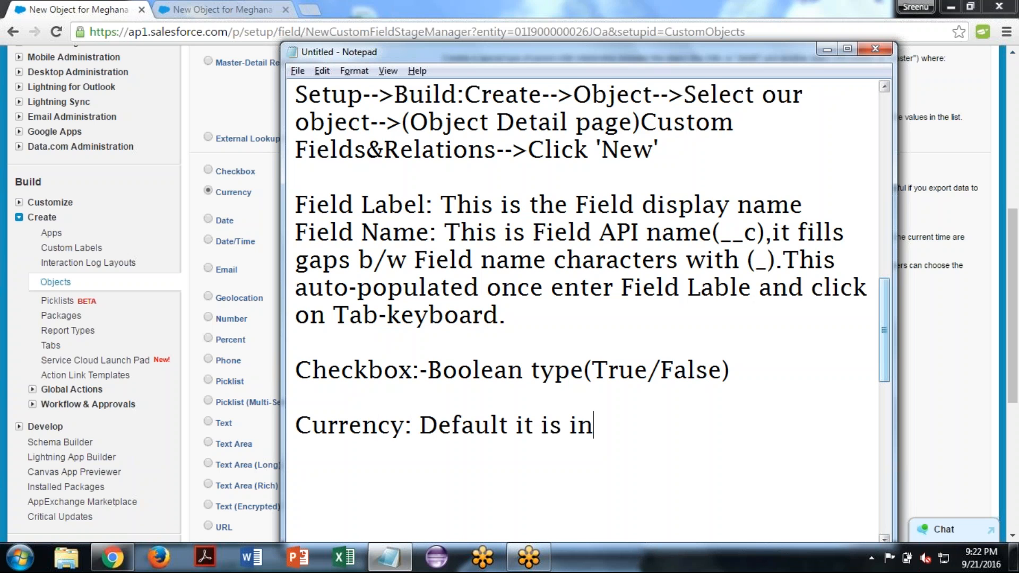
type(" dollars")
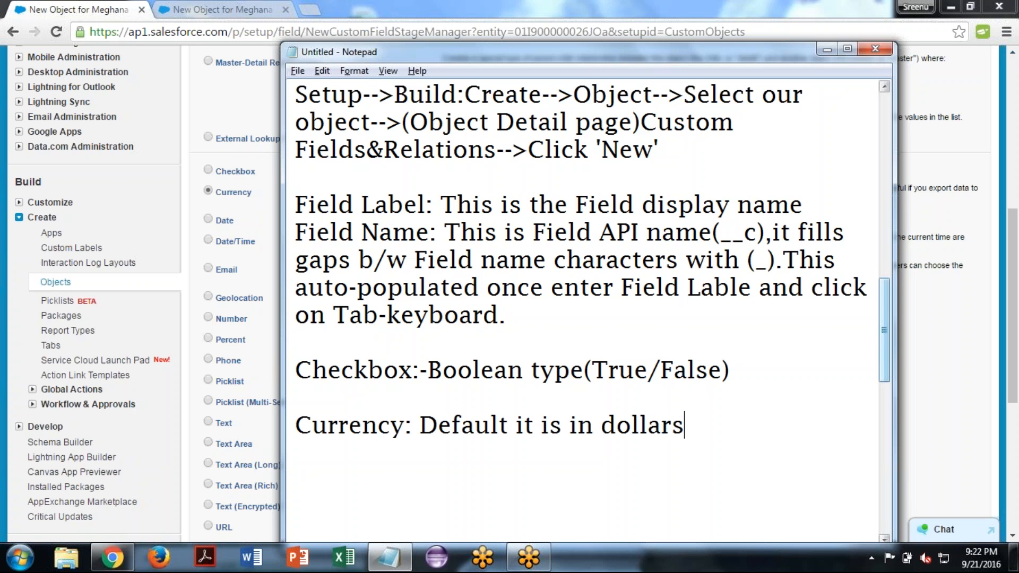
type(". Used for")
- Extend the Currency note with "Used for storing currency values." and leave a blank line after it
key("BackSpace")
type("or sto")
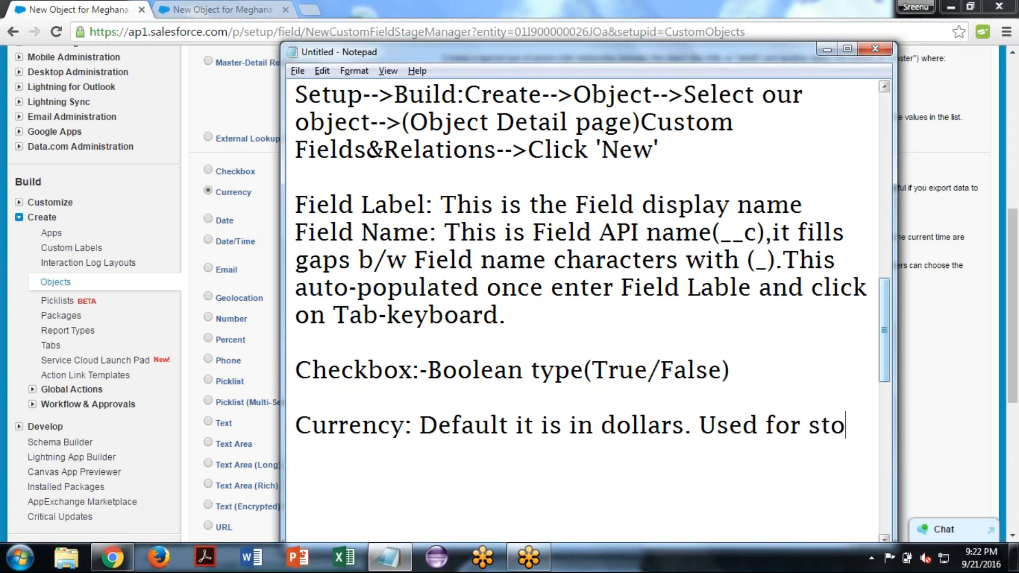
type("ring cu")
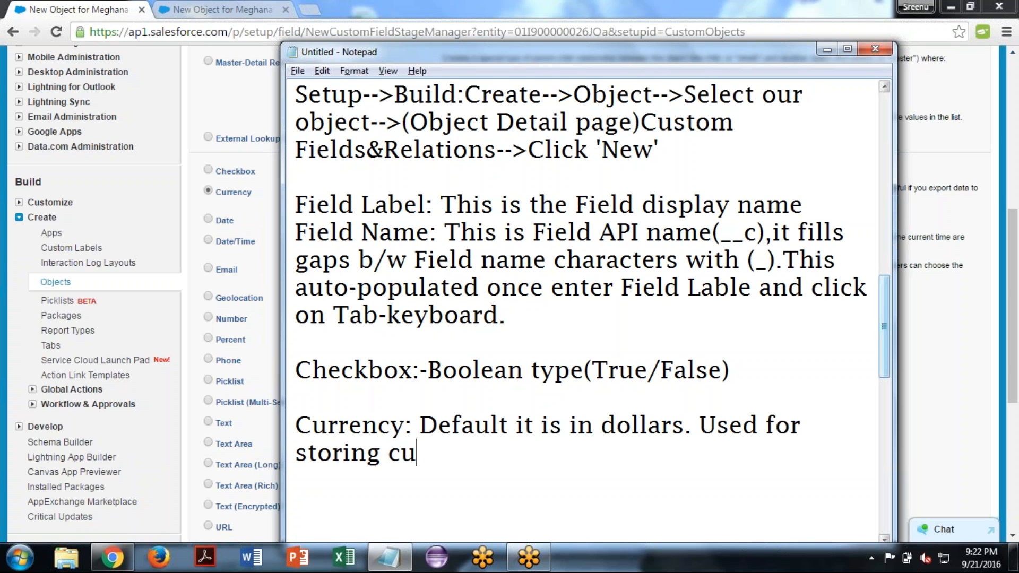
type("rrency ")
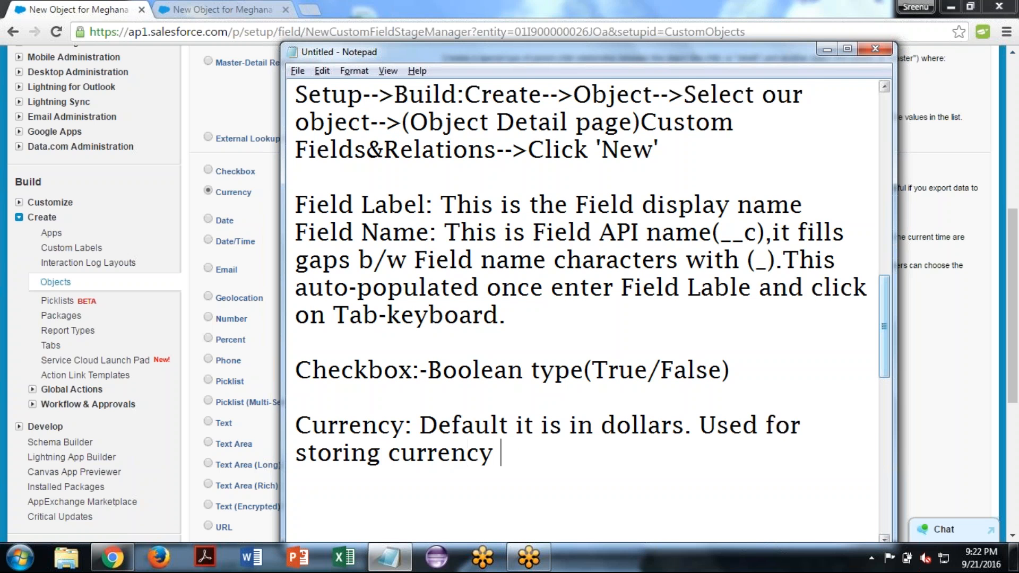
type("values.")
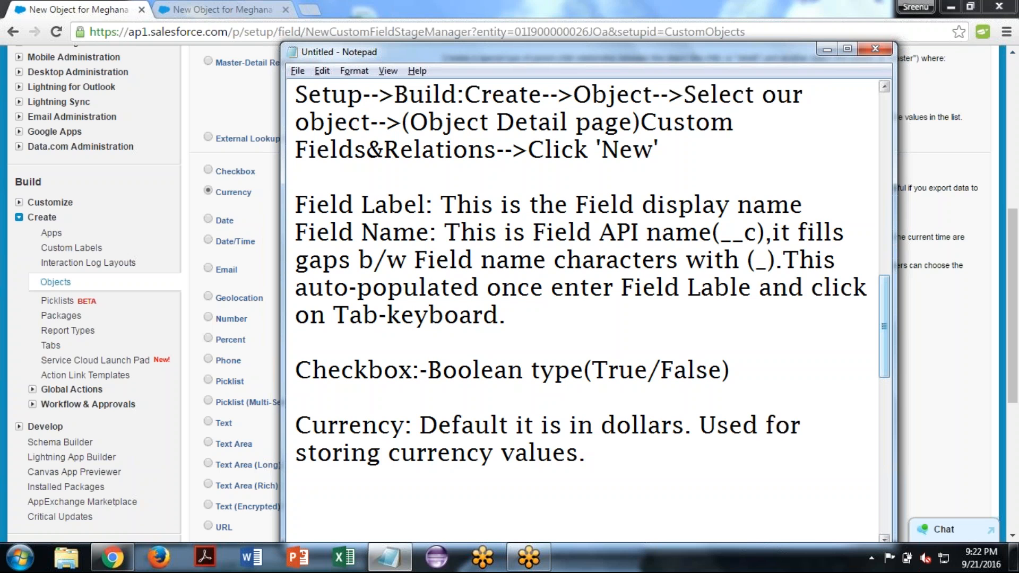
key("Return")
key("Return")
- Switch back to Salesforce and continue with the Currency type to the field details
key("alt+Tab")
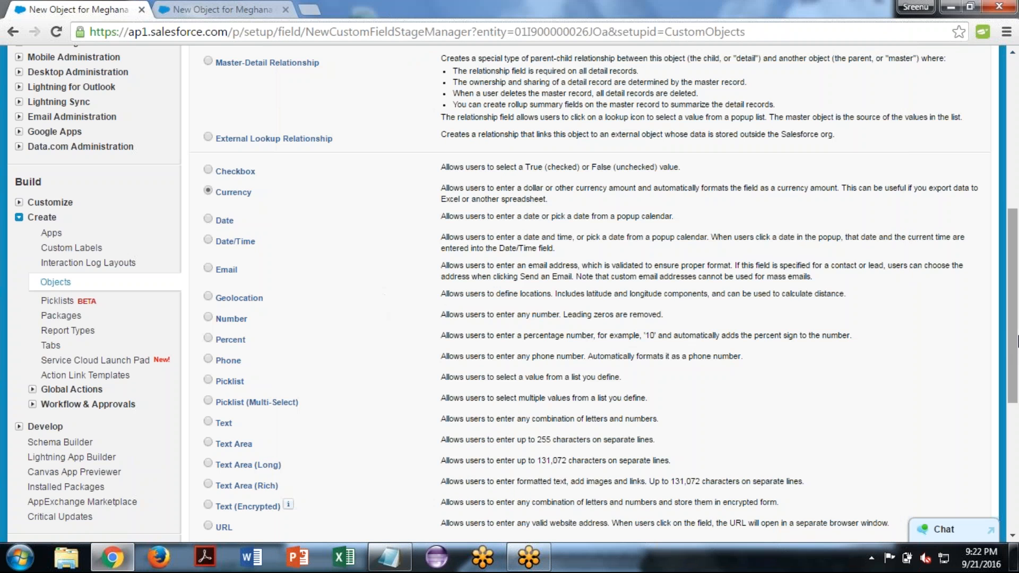
left_click_drag(1018, 378, 1018, 451)
left_click(936, 379)
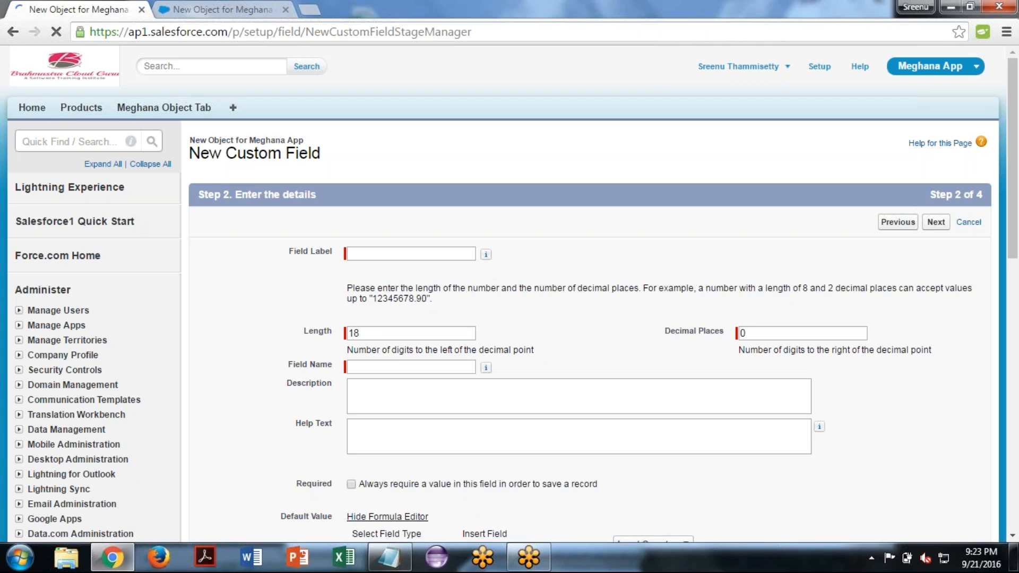
- Go back to the data type selection, keep Currency and continue to the field details again
left_click(450, 253)
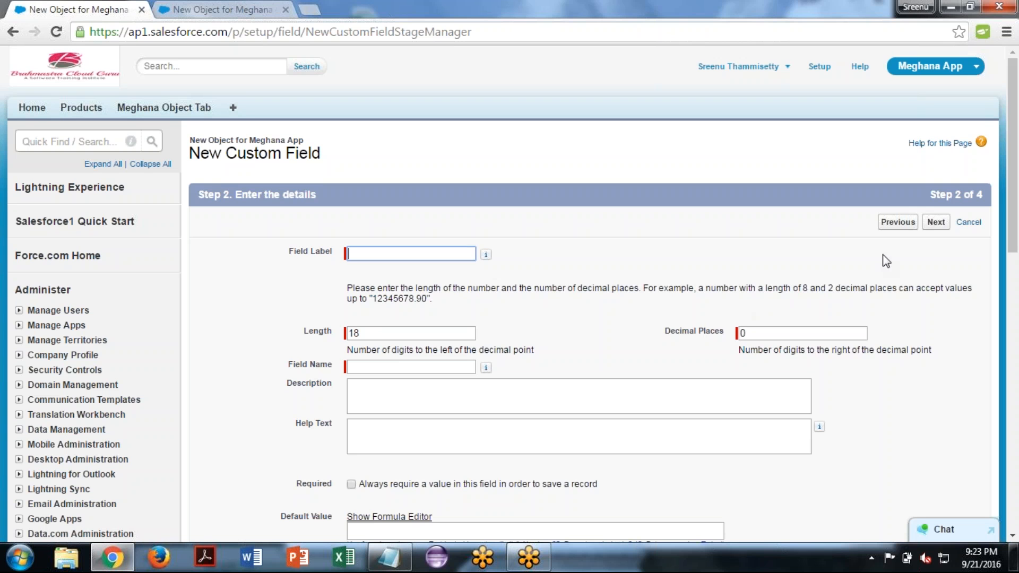
left_click(897, 222)
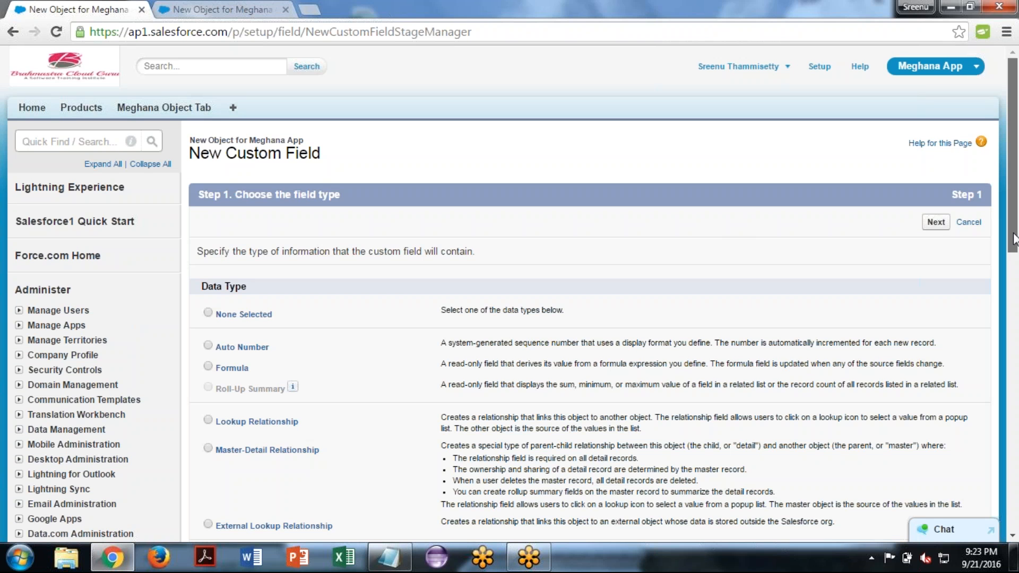
left_click_drag(1014, 239, 1014, 332)
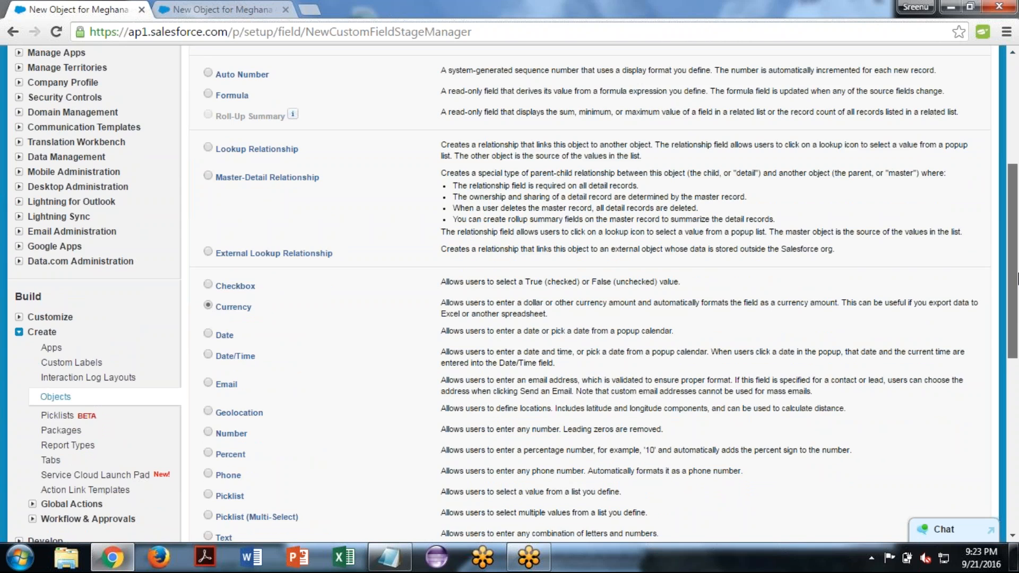
left_click_drag(1014, 279, 1014, 461)
left_click(935, 240)
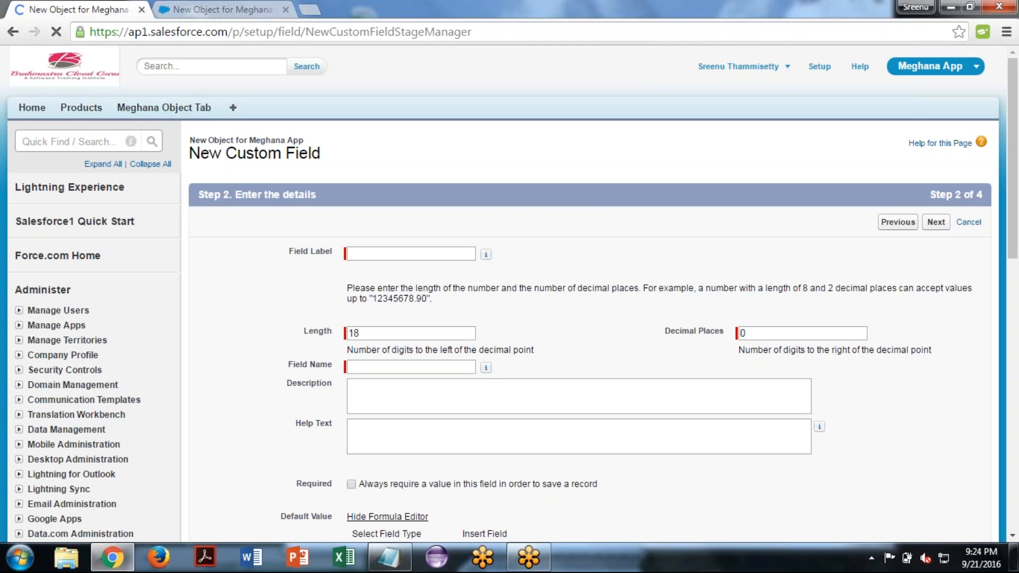
- Label the currency field "Annual Revenue" with field name Annual_Revenue
left_click(384, 253)
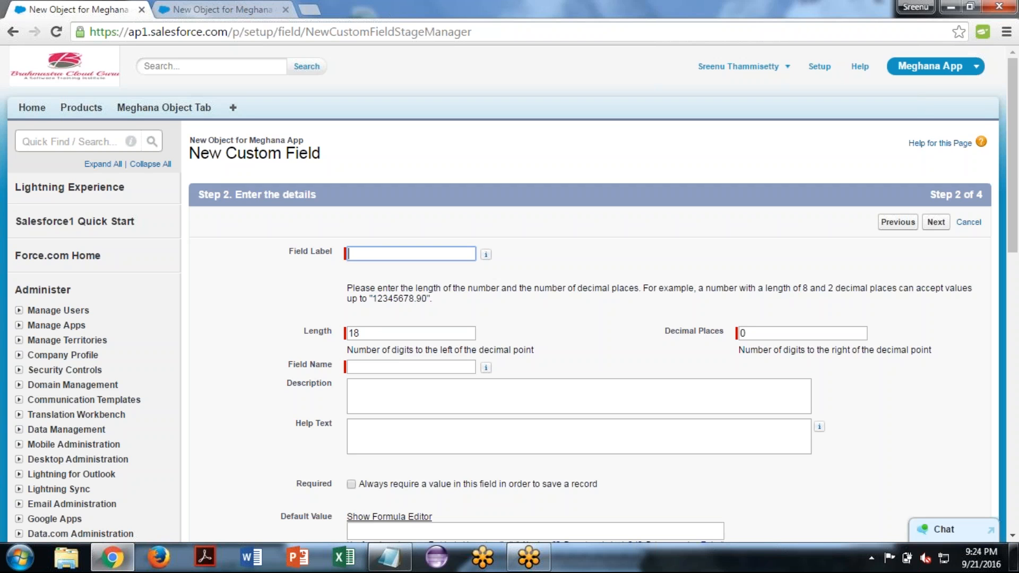
type("Annual Revenue")
key("Tab")
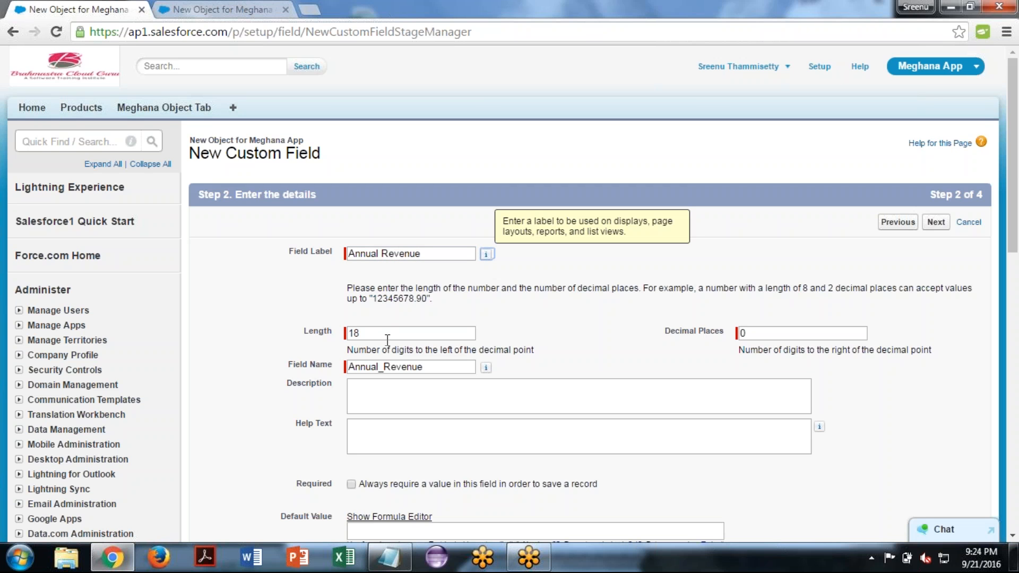
key("Tab")
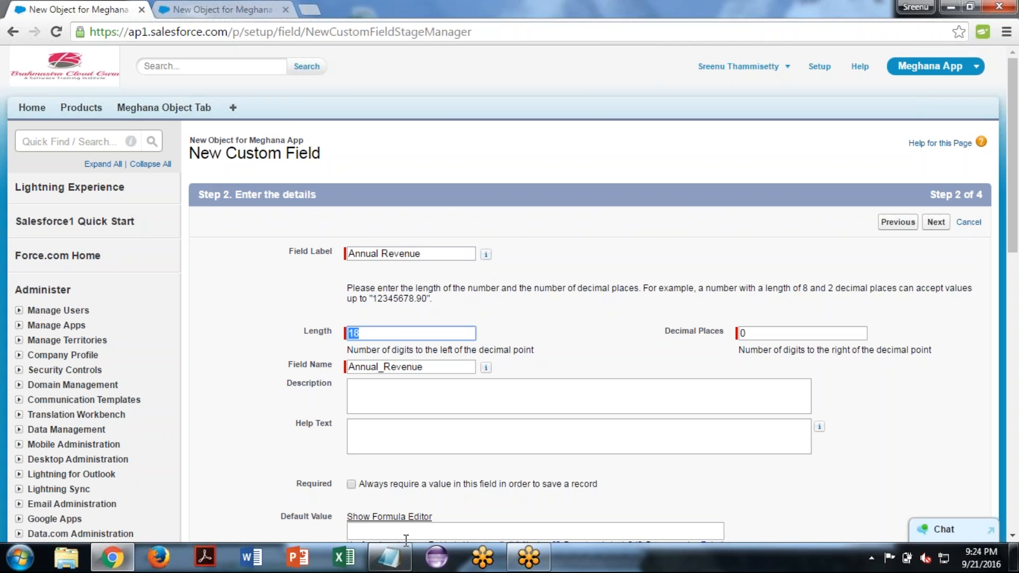
- Switch to the Notepad notes and add "18digits" below the Currency description, followed by blank lines
left_click(385, 569)
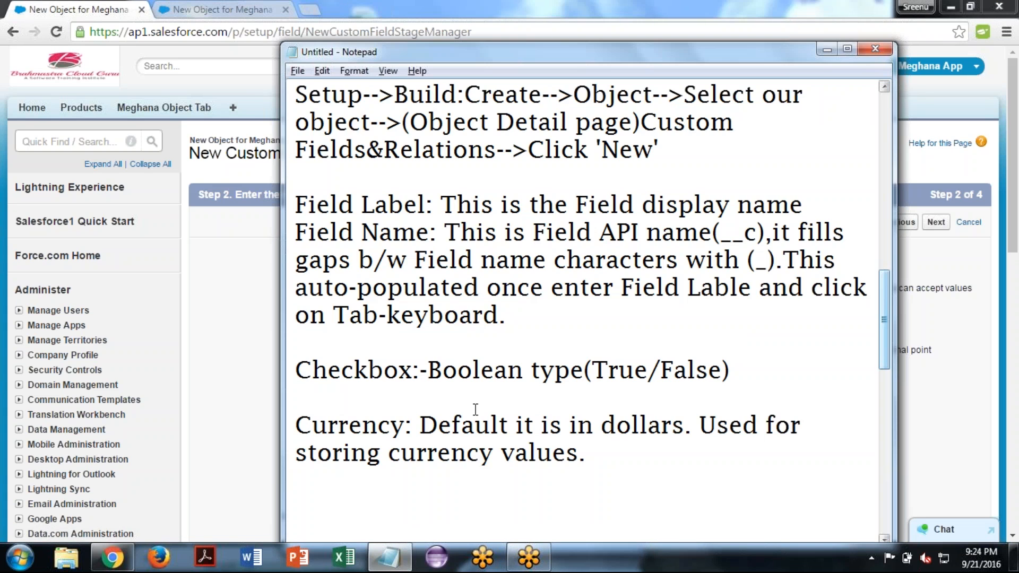
type("18digits")
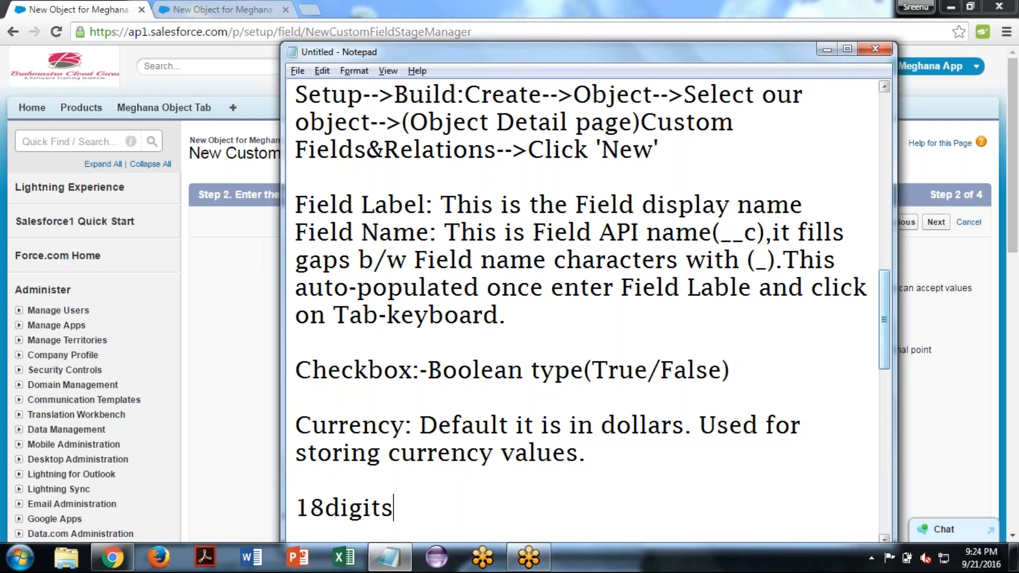
key("Return")
key("Return")
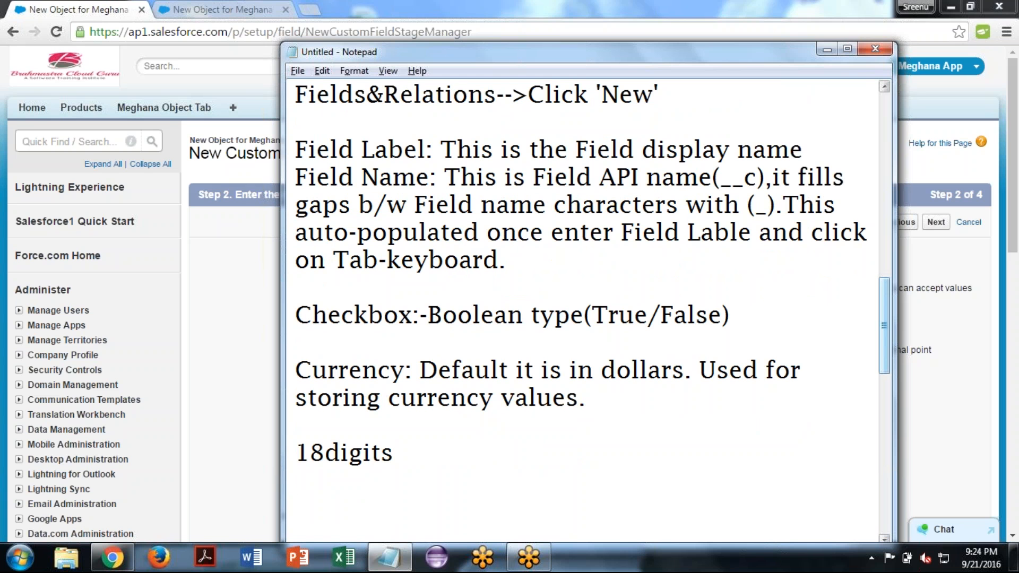
- Append "(includes decimal values)" to the "18digits" line in the notes
key("Up")
key("End")
type("()")
key("Left")
type("incld")
key("BackSpace")
type("udes ")
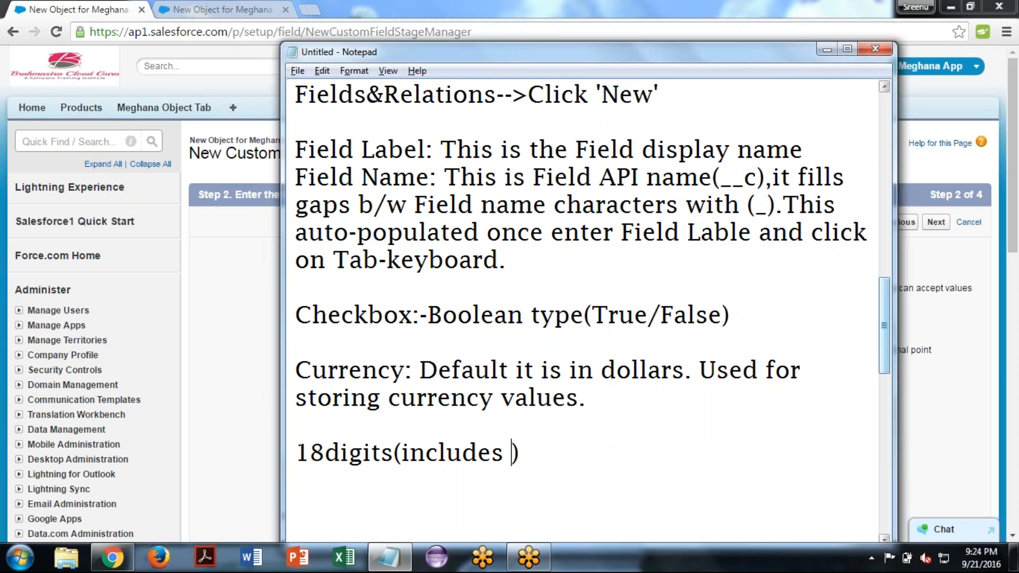
type("decimal v")
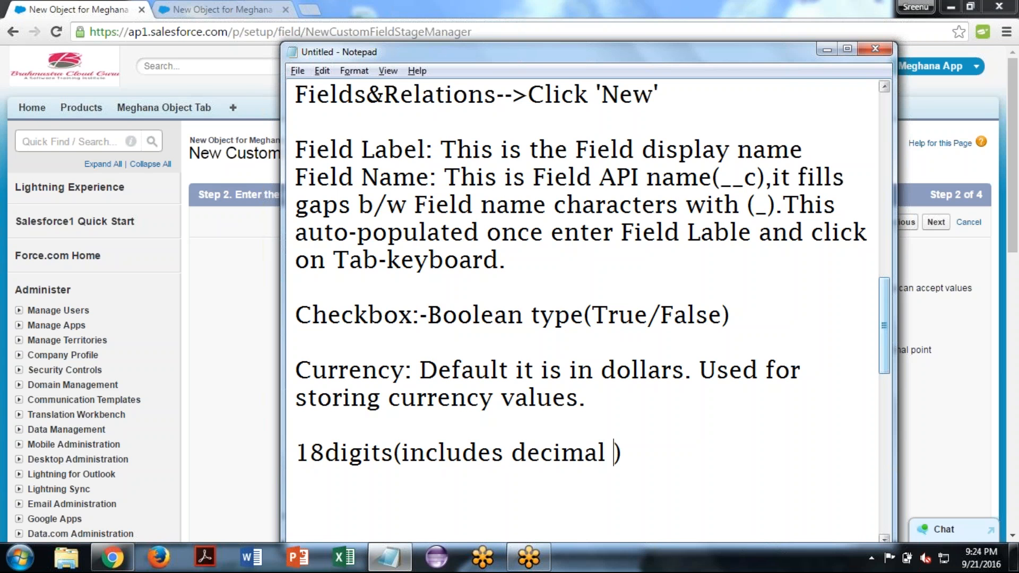
type("alues)")
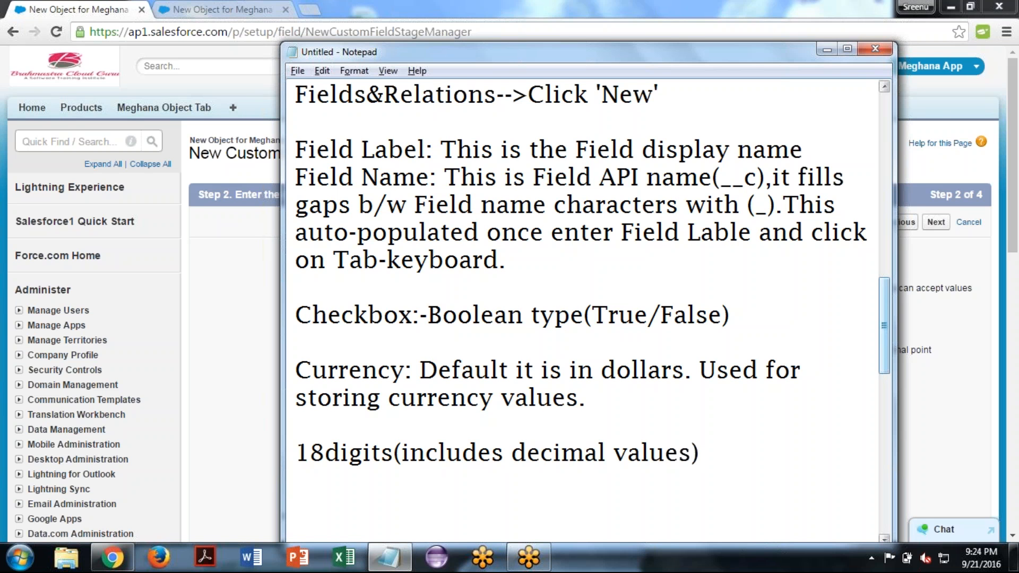
type("{}")
key("Left")
type("14")
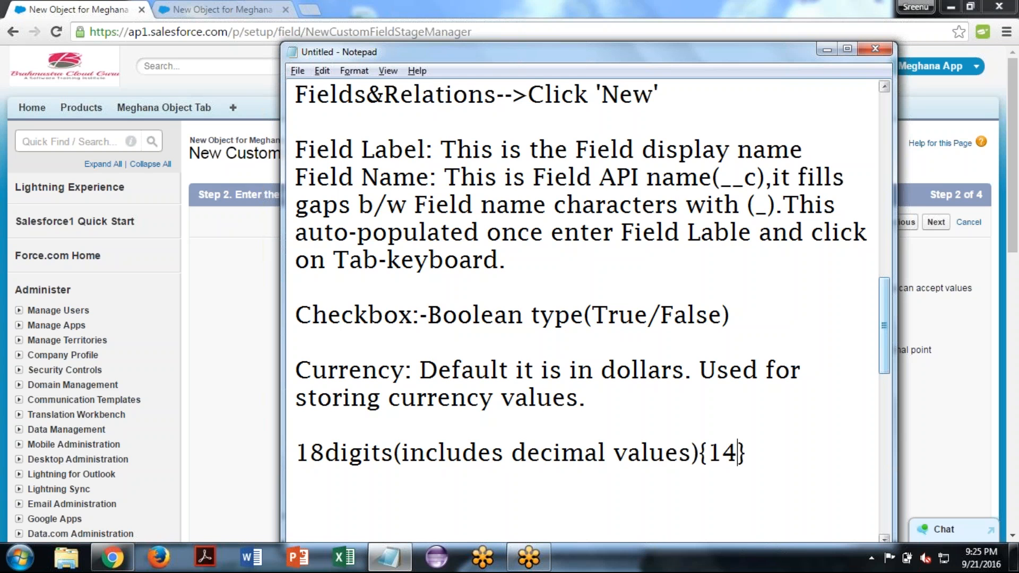
type(".47")
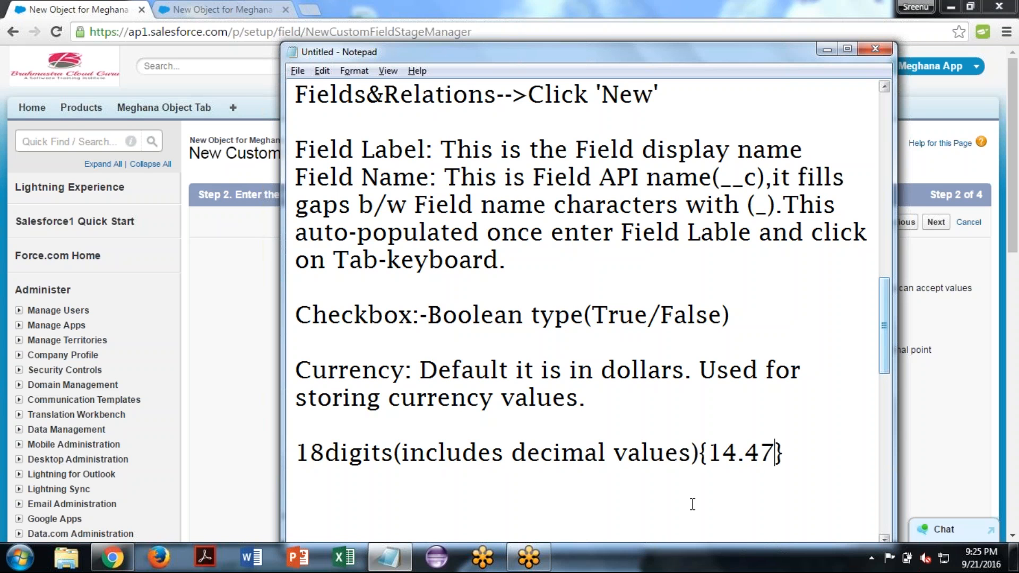
left_click_drag(776, 452, 747, 453)
left_click(747, 453)
left_click(736, 452)
left_click_drag(737, 452, 707, 453)
left_click(745, 452)
left_click_drag(745, 452, 776, 452)
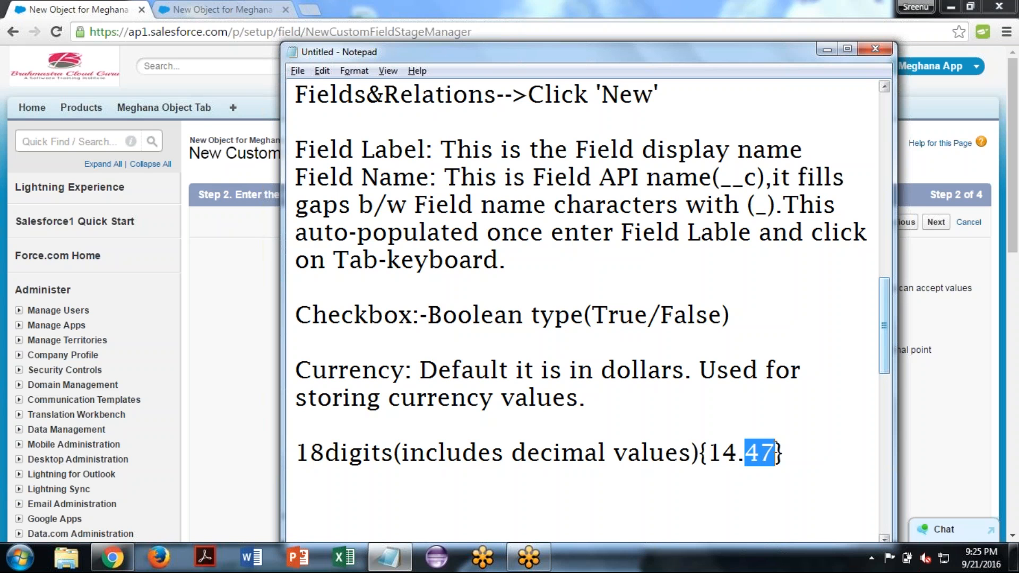
left_click(789, 444)
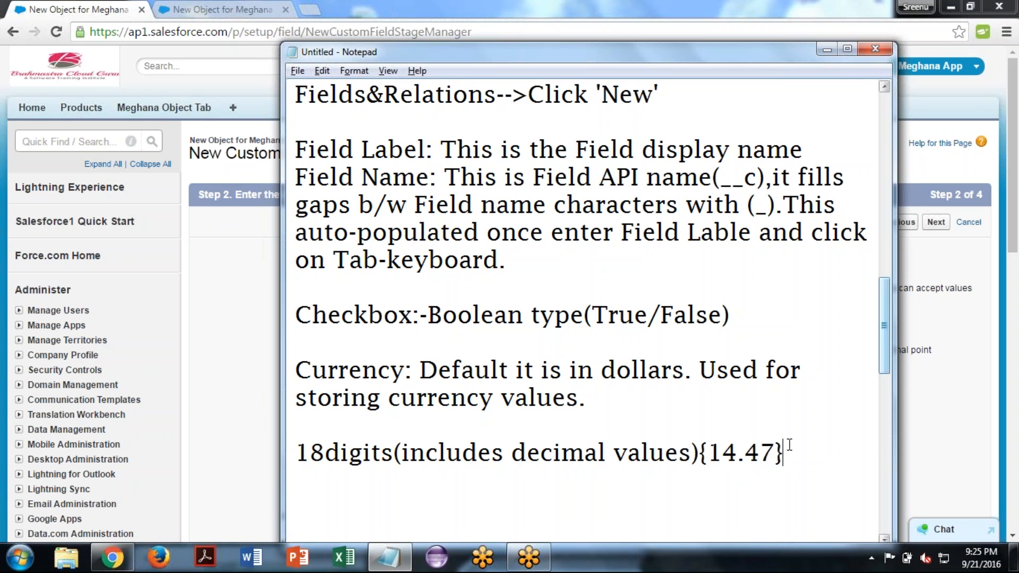
key("BackSpace")
key("BackSpace")
key("BackSpace")
key("BackSpace")
key("BackSpace")
key("BackSpace")
key("BackSpace")
key("BackSpace")
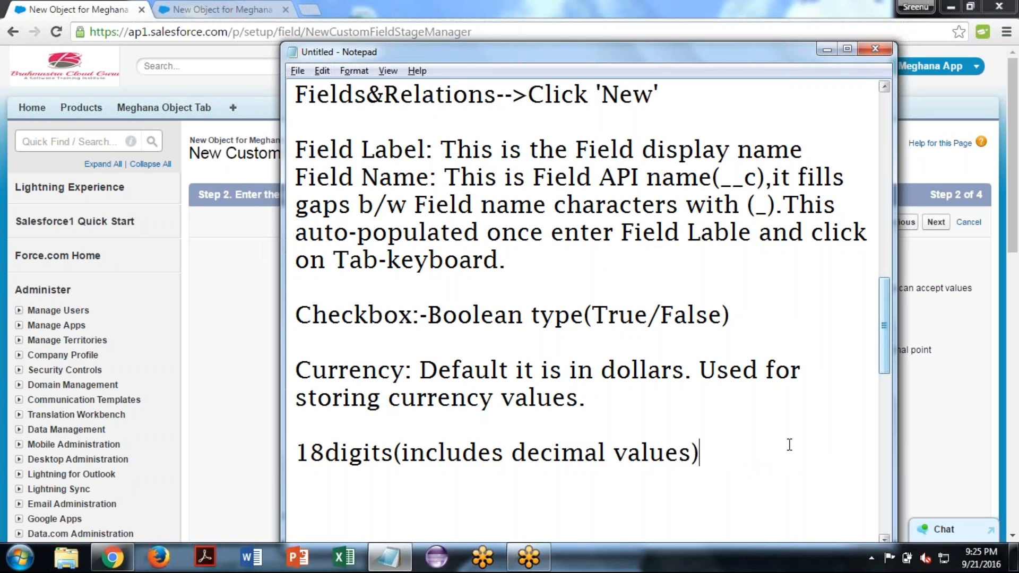
- Add the line "16digits+2decimals" directly below the 18-digit note
type(")")
key("Return")
type("16di")
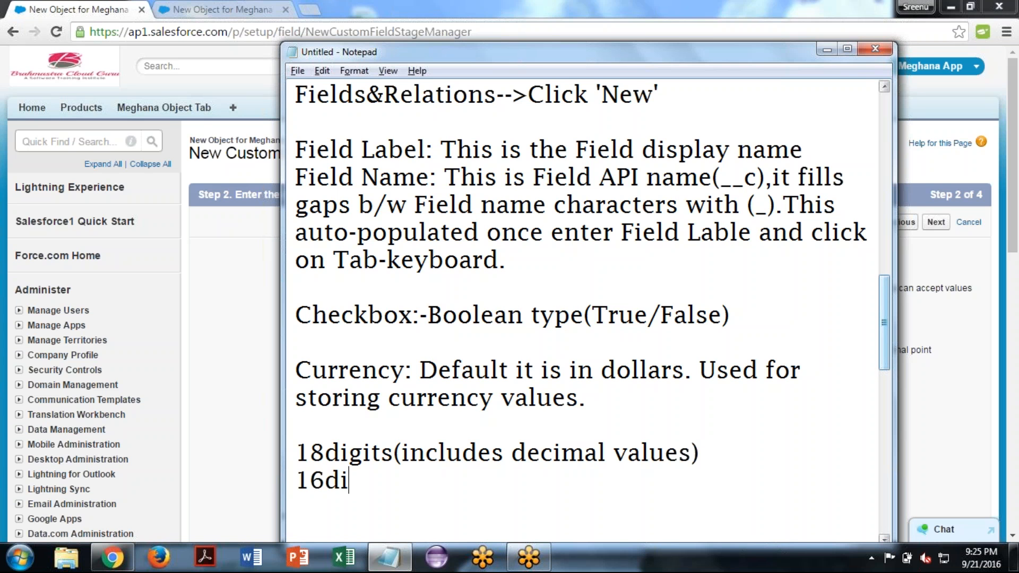
type("gits+")
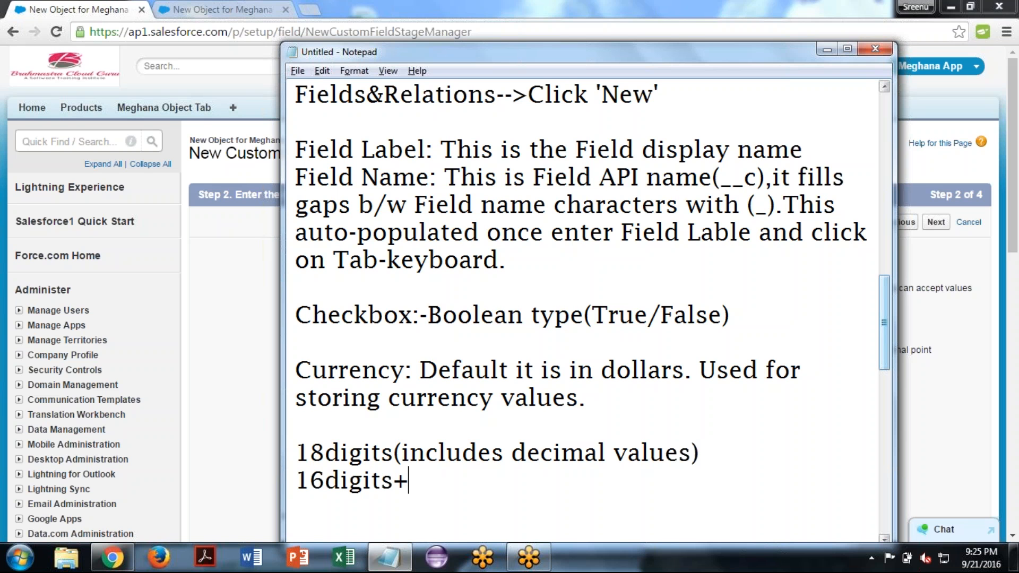
type("2decimals")
key("Return")
- Write "14digits+4decimals" as the next example line, followed by blank lines
type("14")
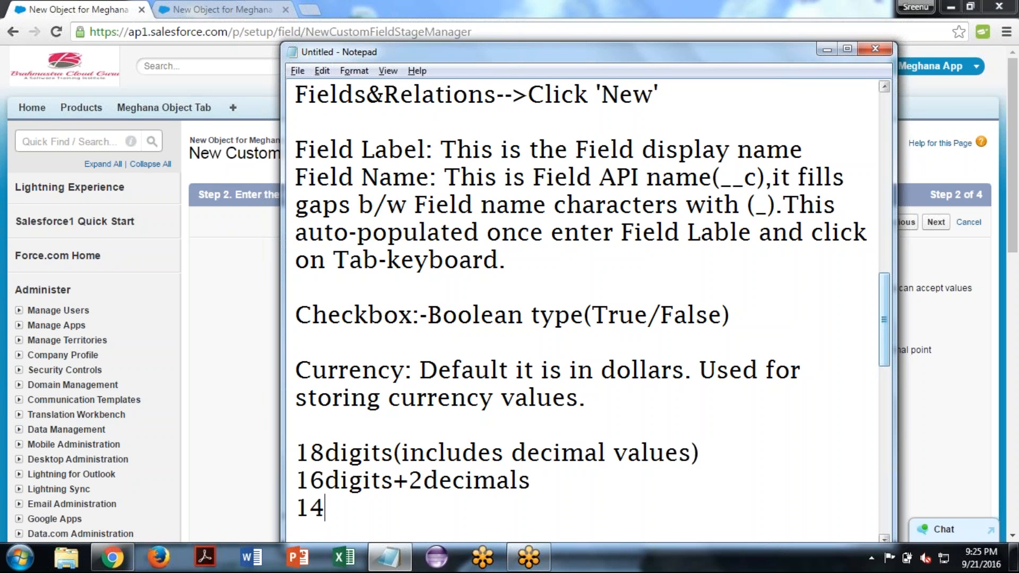
type("digits_")
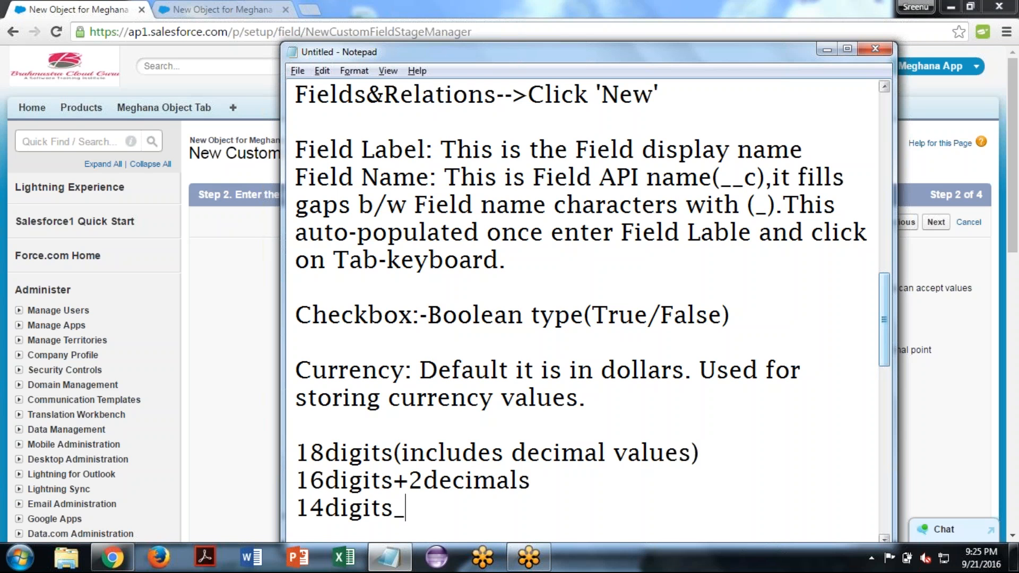
key("BackSpace")
type("+4decimals")
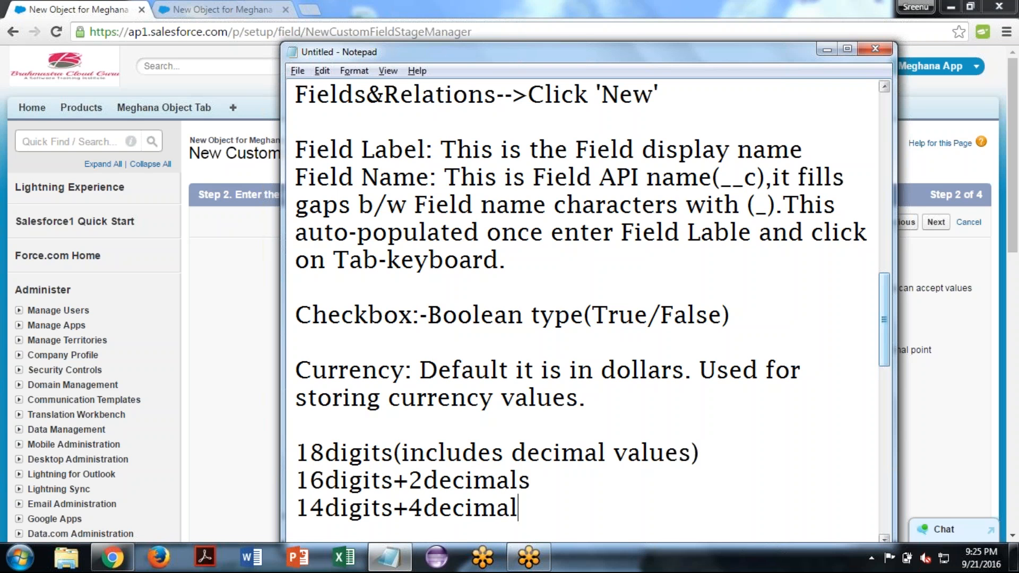
key("Return")
key("Return")
key("Return")
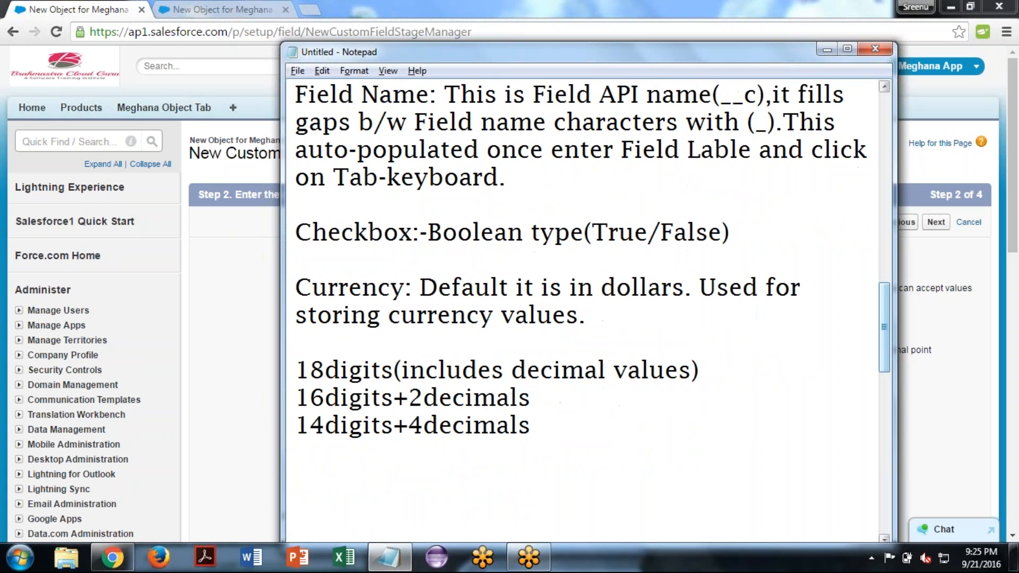
- Switch back to Salesforce and set the currency field's length to 16 and its decimal places to 2
key("alt+Tab")
key("BackSpace")
key("BackSpace")
type("16")
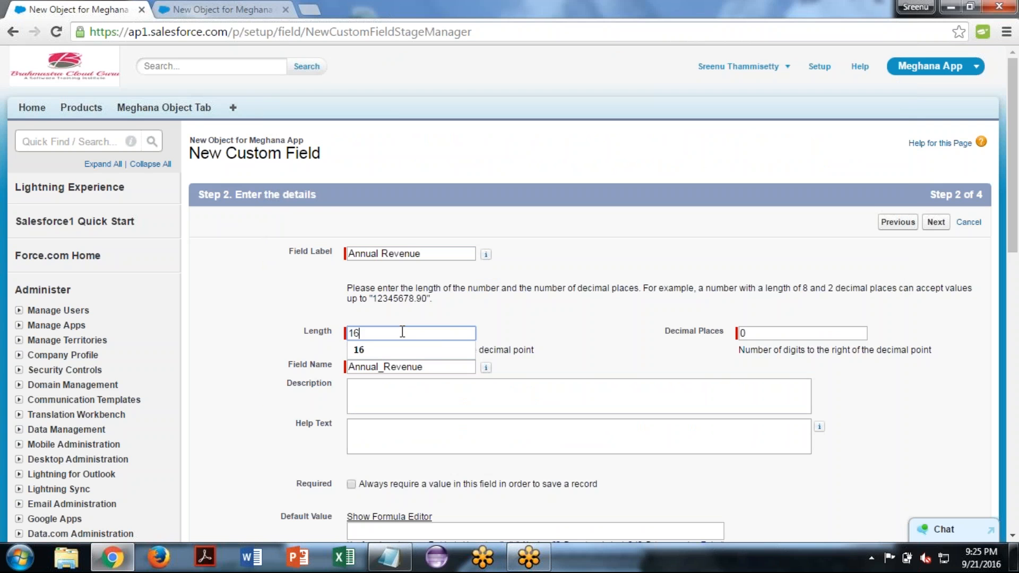
key("Tab")
type("2")
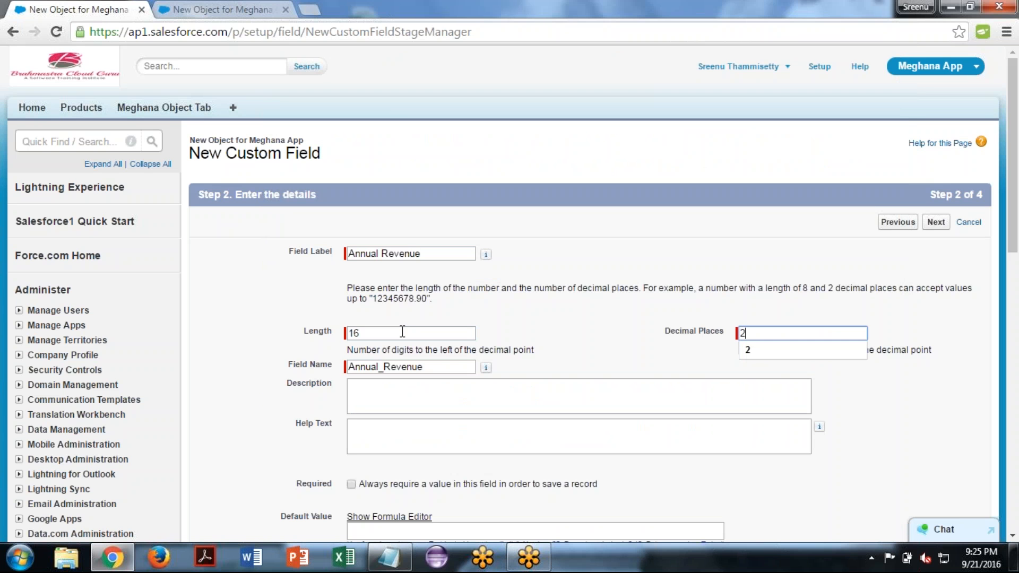
left_click(563, 360)
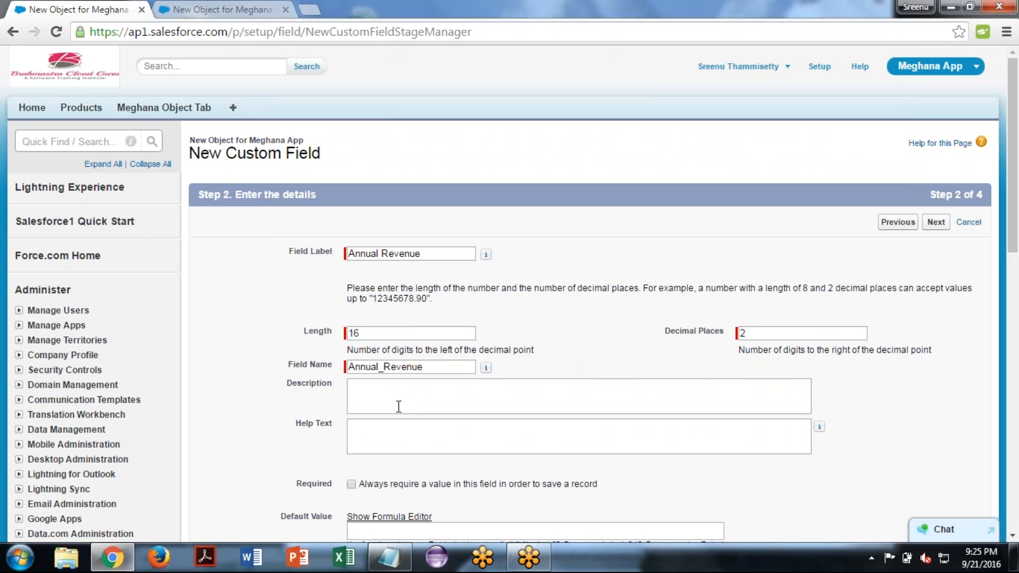
- Leave the description and default value empty and continue to the next stage of the custom field setup
left_click(399, 406)
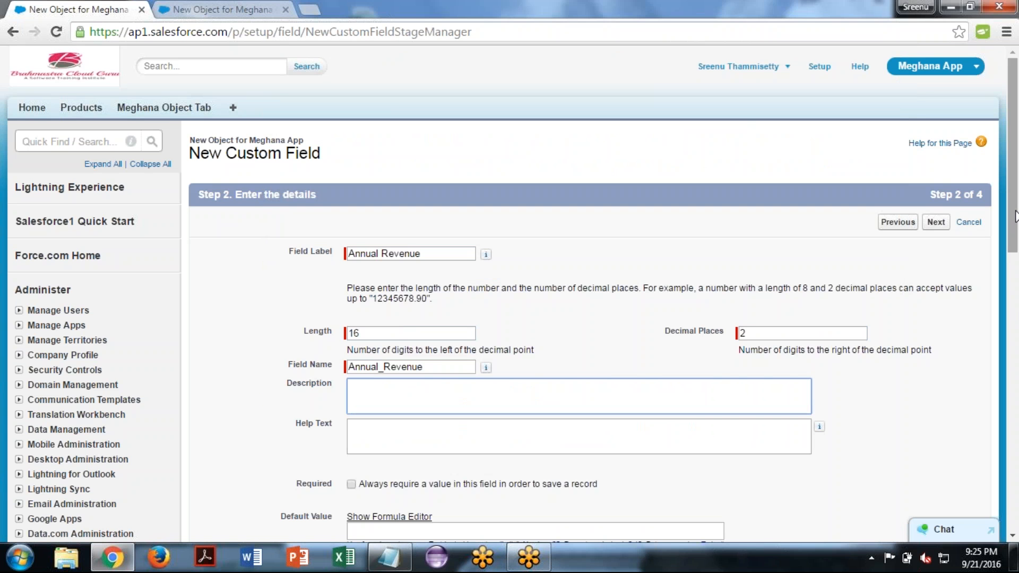
left_click_drag(1016, 228, 1016, 320)
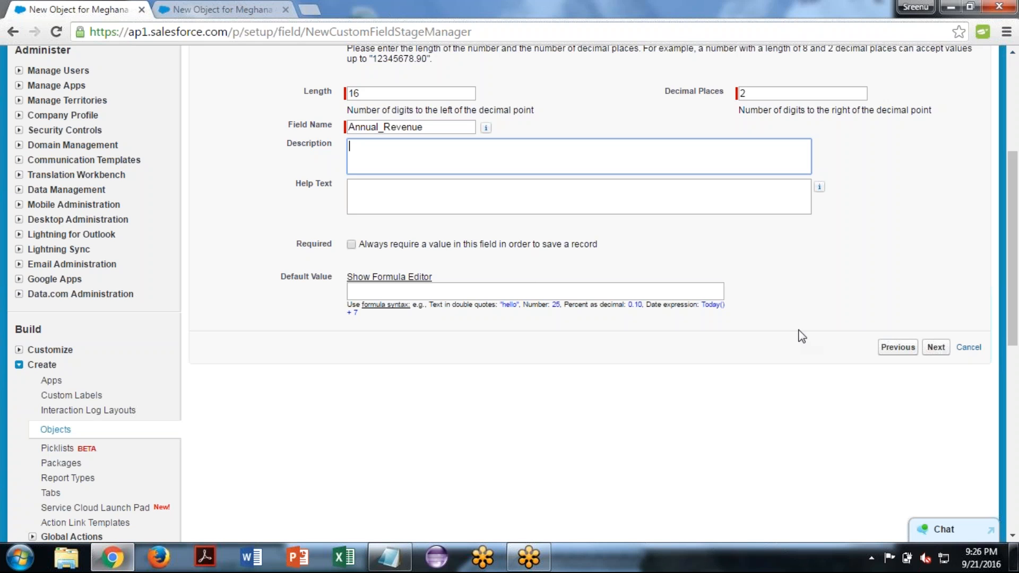
left_click(364, 294)
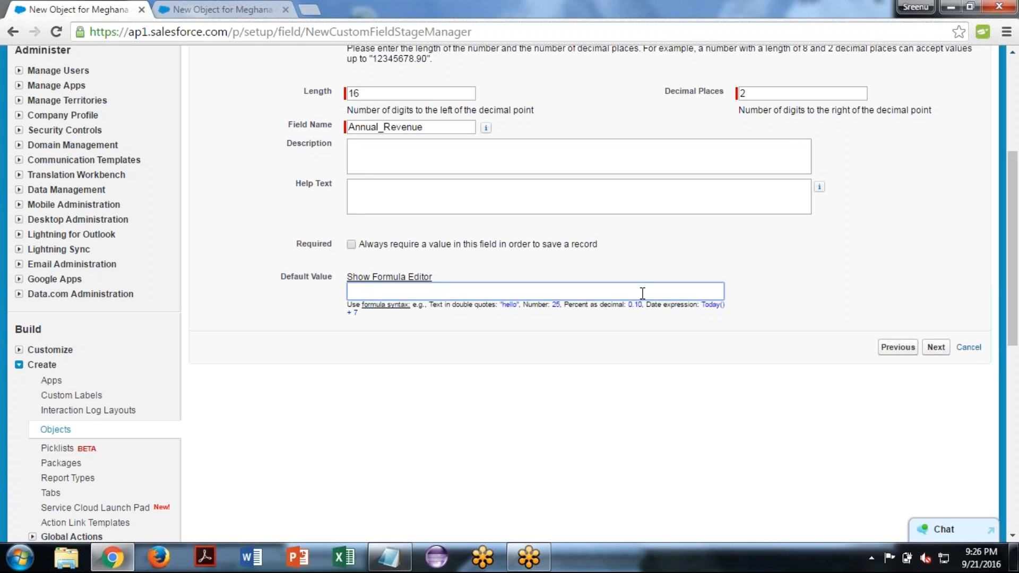
left_click(937, 347)
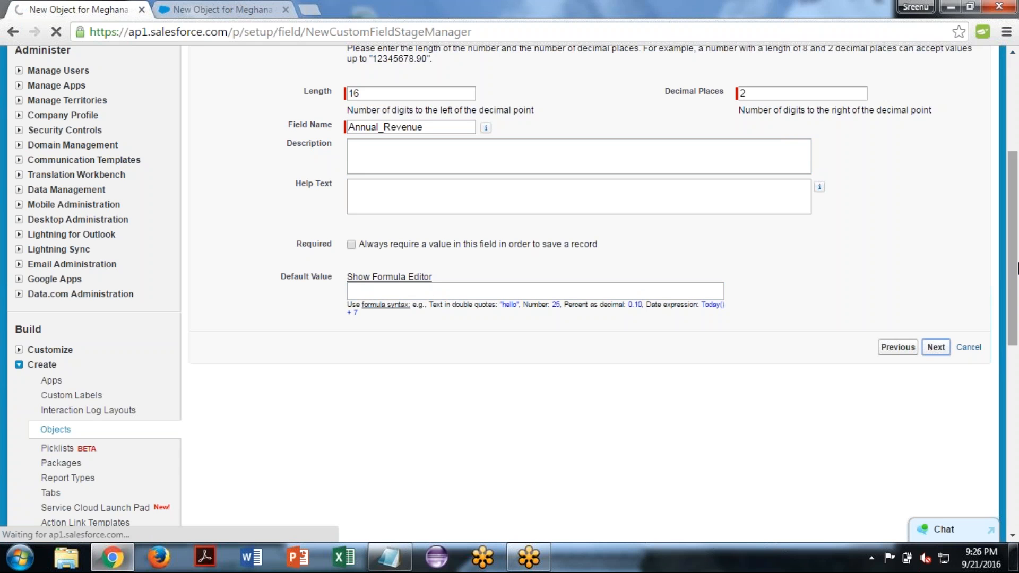
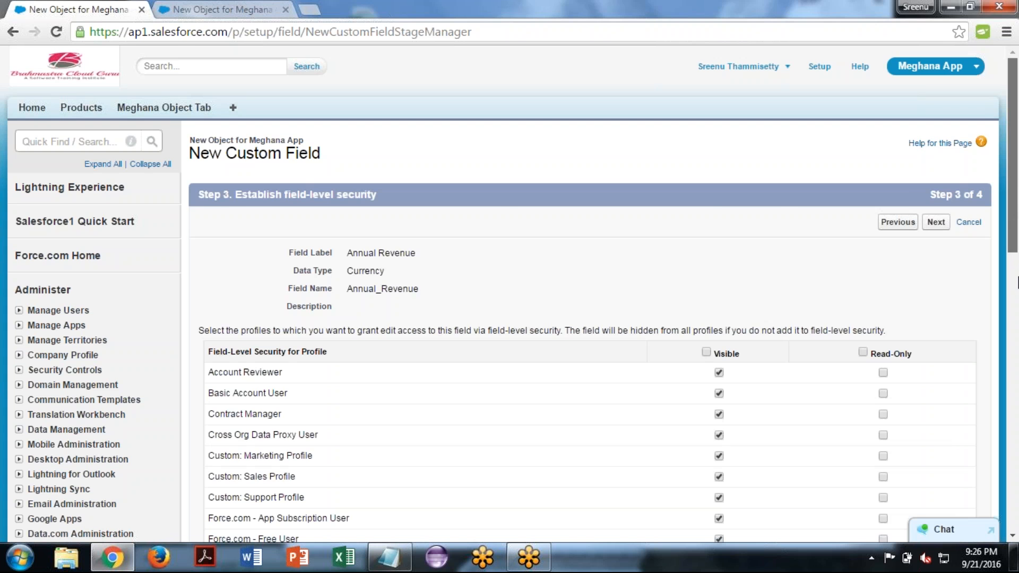
- Accept the default field-level security and page layout for Annual Revenue, save it and start another new field
scroll(1017, 282, "down", 10)
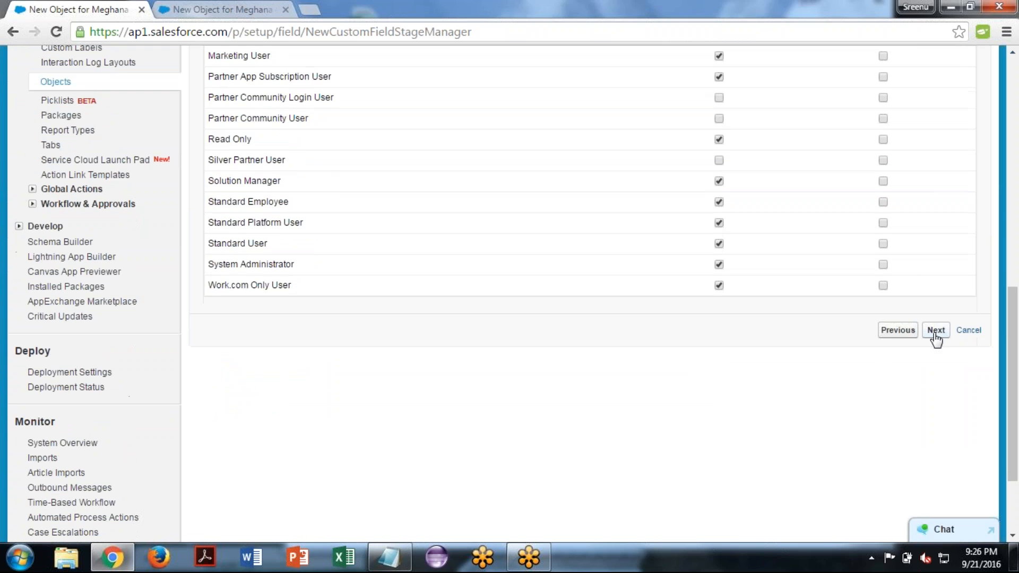
left_click(934, 334)
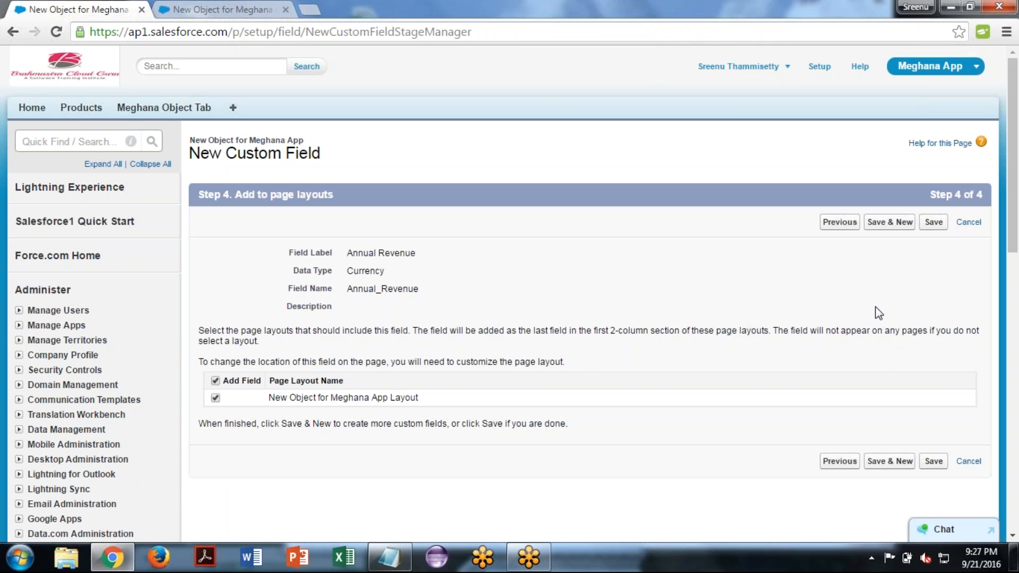
left_click(896, 223)
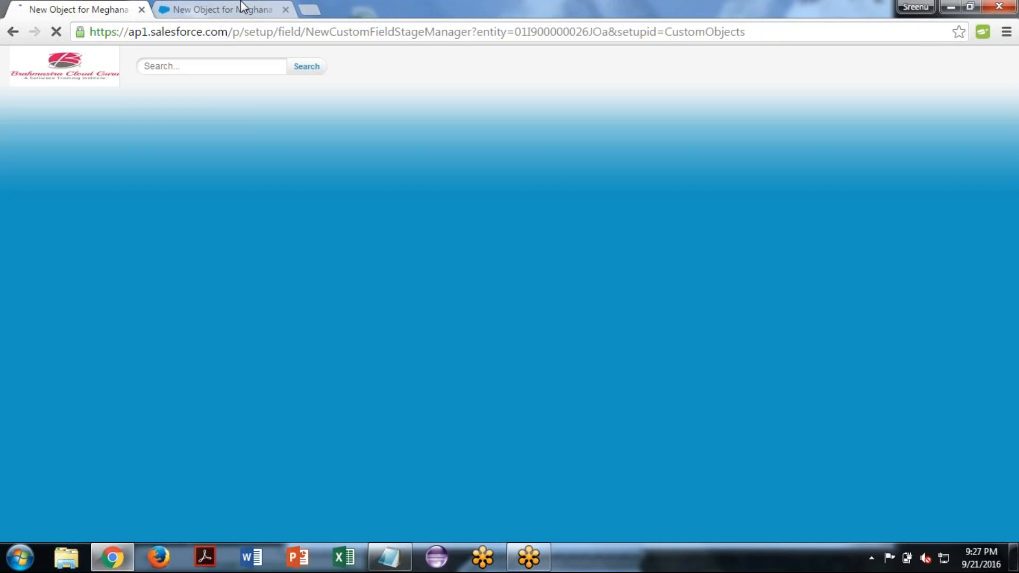
- On the text29 record, reload the page, set Annual Revenue to 3500.50 and save the change
left_click(242, 6)
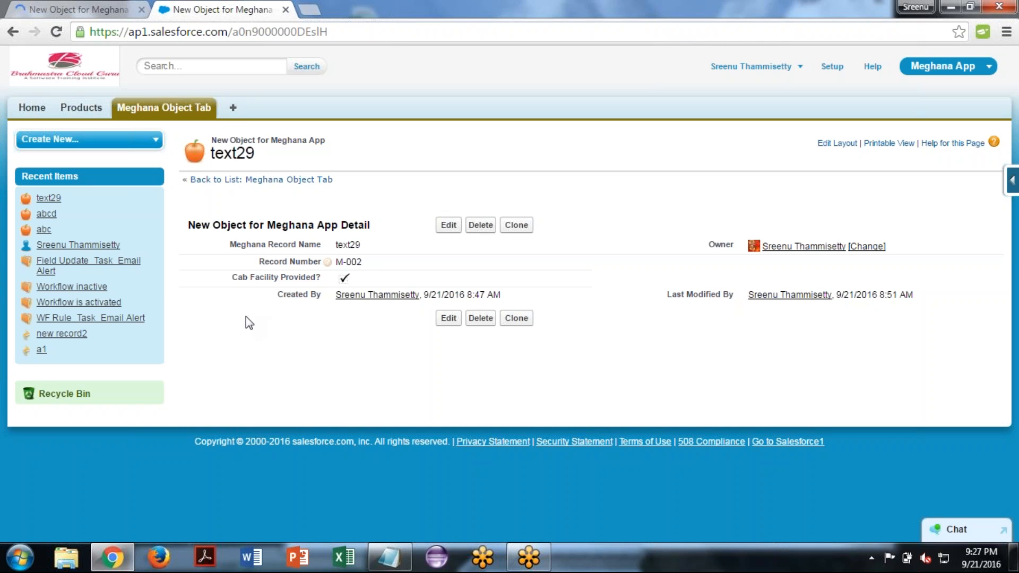
key("F5")
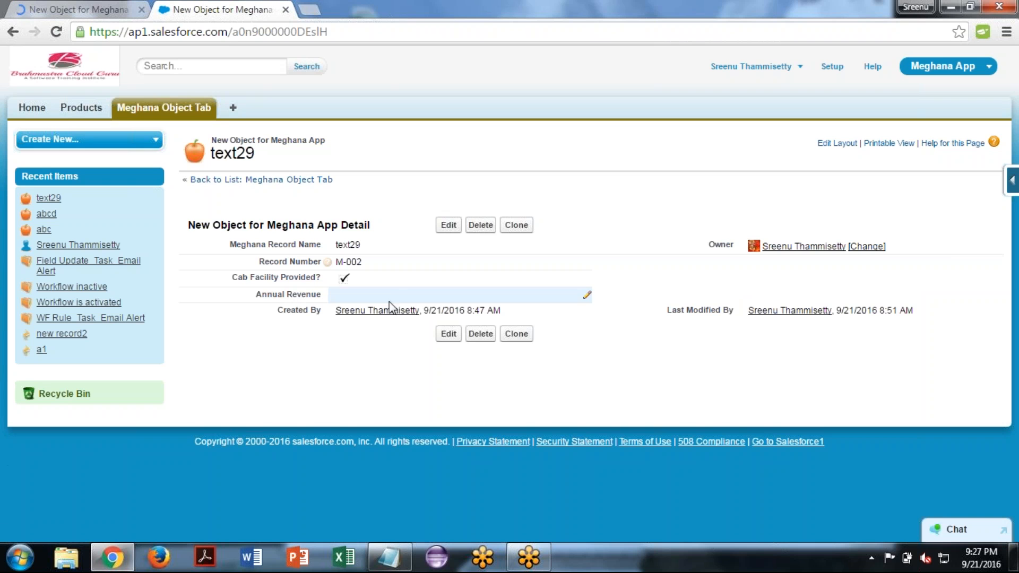
double_click(404, 300)
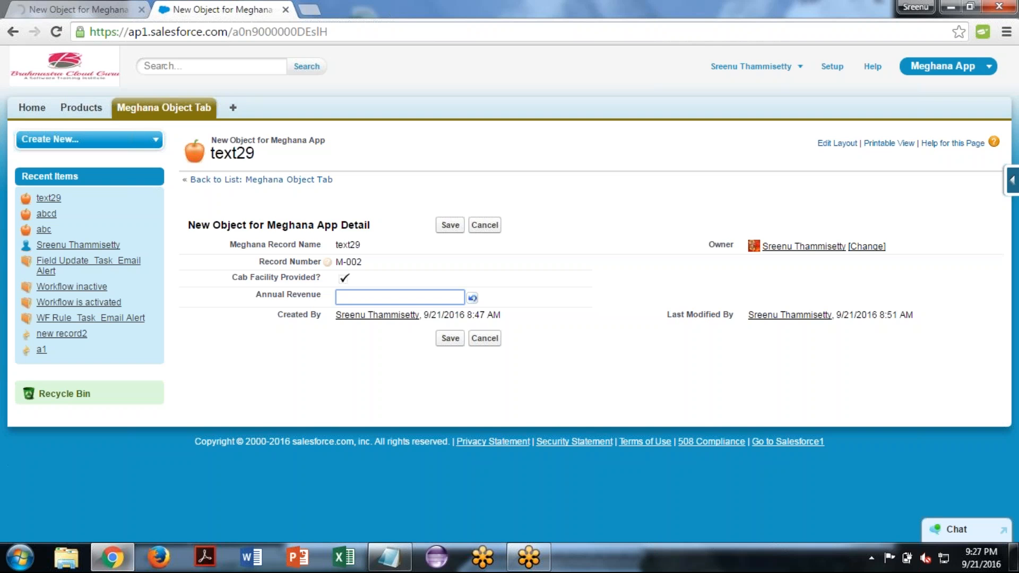
type("3500.50")
left_click(447, 338)
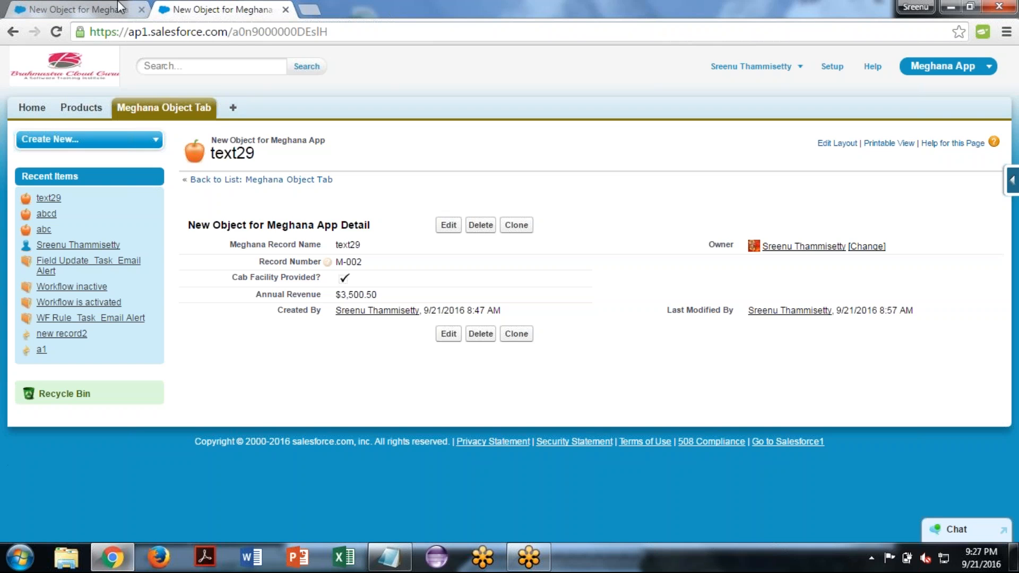
- Return to the new custom field setup and choose Email as the data type
left_click(105, 9)
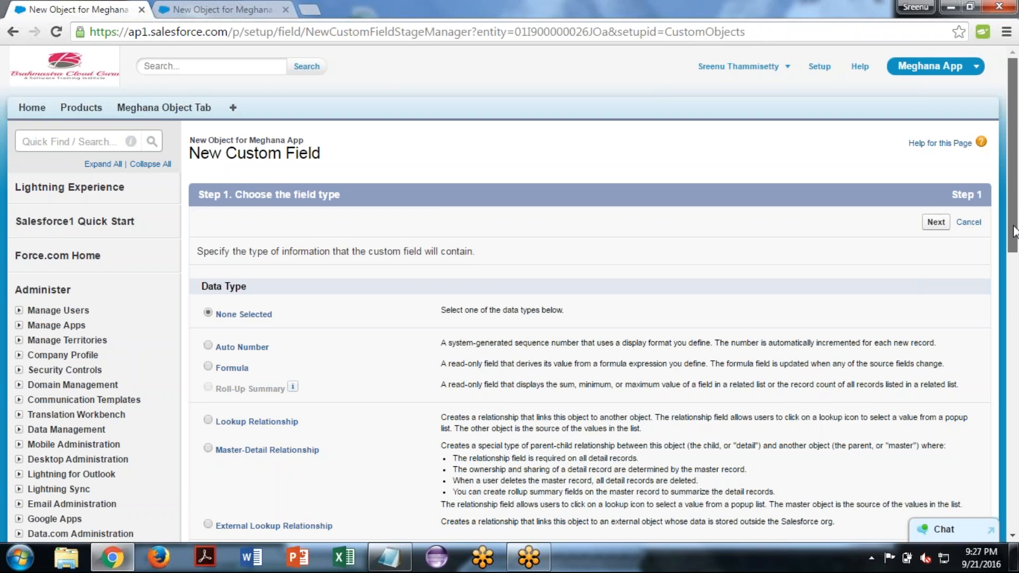
scroll(1014, 231, "down", 1)
scroll(1016, 313, "down", 7)
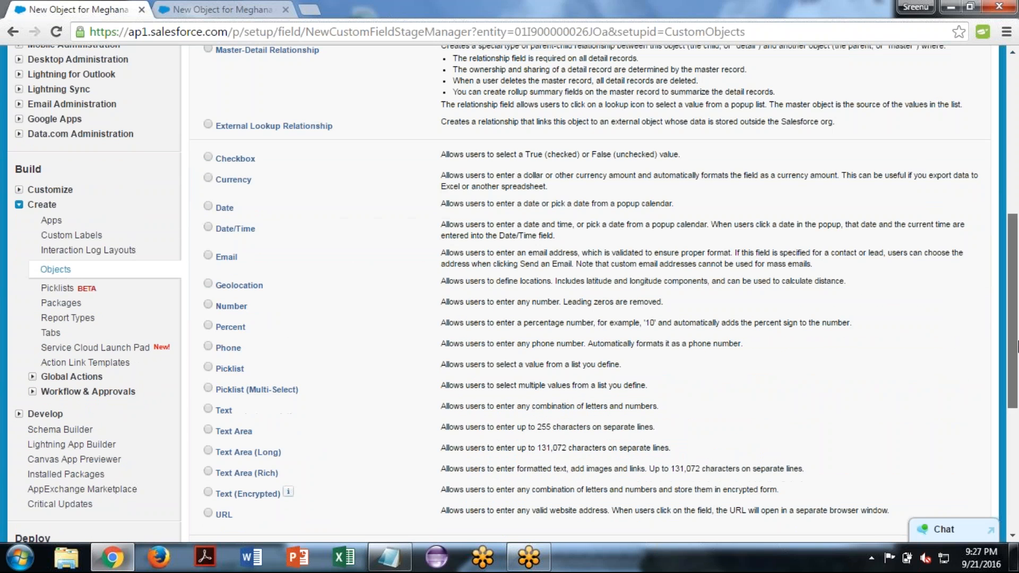
scroll(1017, 345, "down", 1)
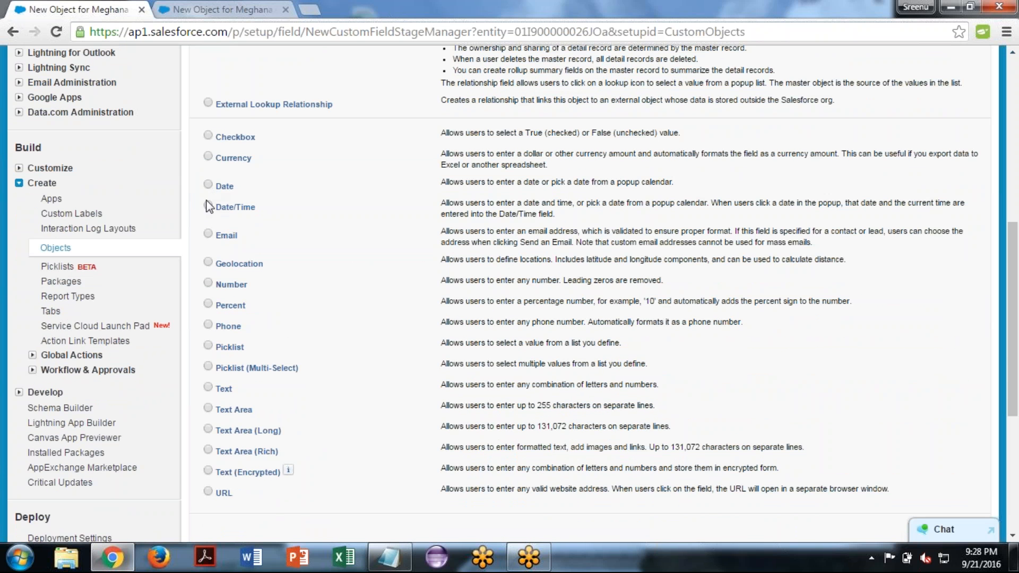
left_click(208, 234)
- Switch to the Notepad notes and begin a new entry reading "Date:- This allows"
left_click(406, 562)
type("Data")
key("BackSpace")
type("e:-")
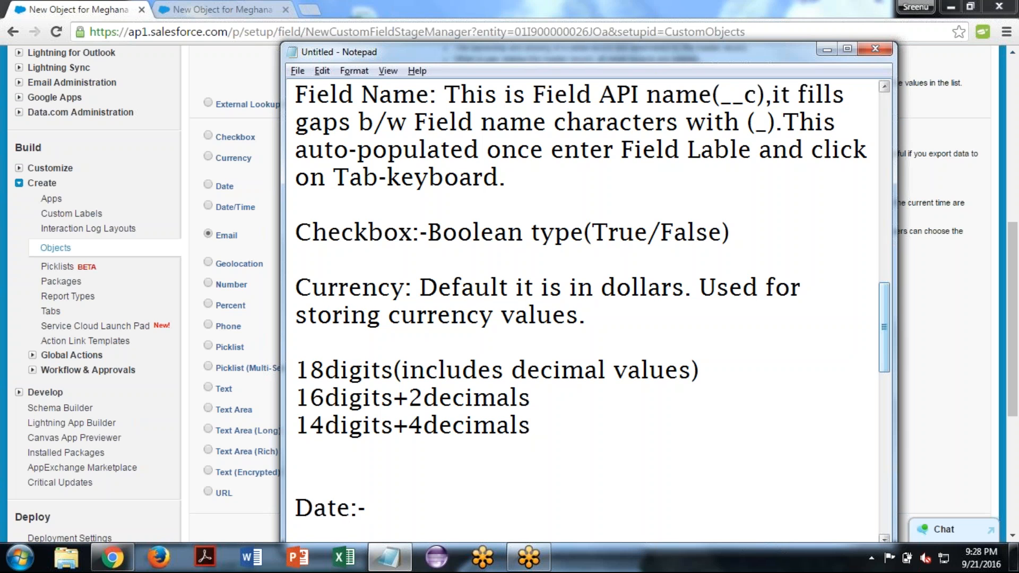
type("  This con")
key("BackSpace")
key("BackSpace")
key("BackSpace")
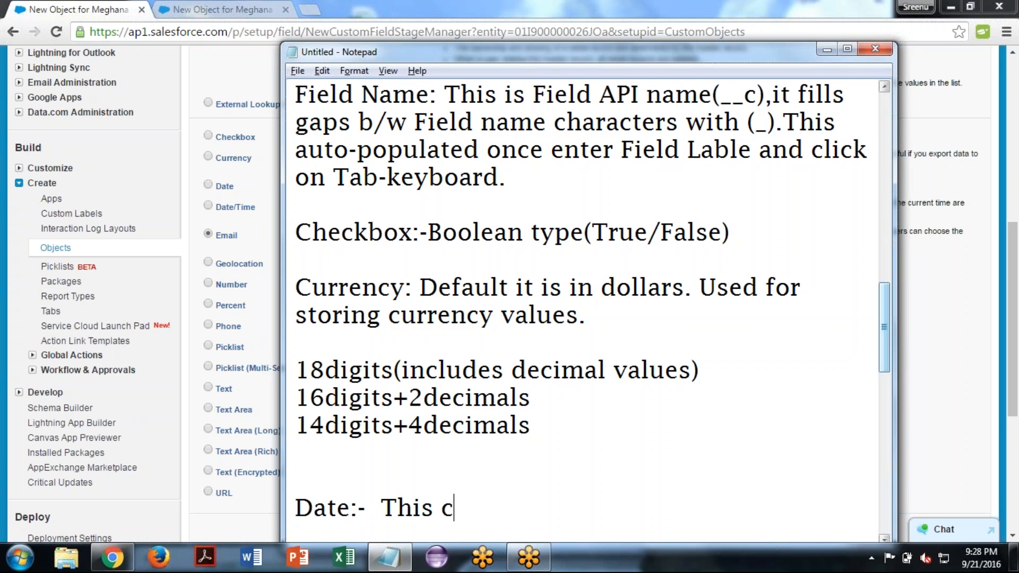
type("allows ")
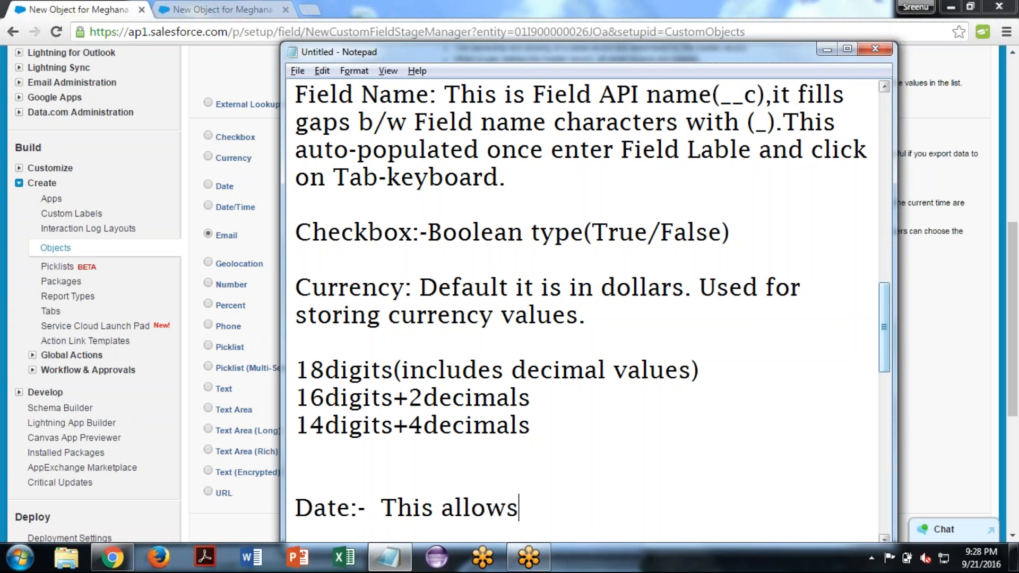
type("only ")
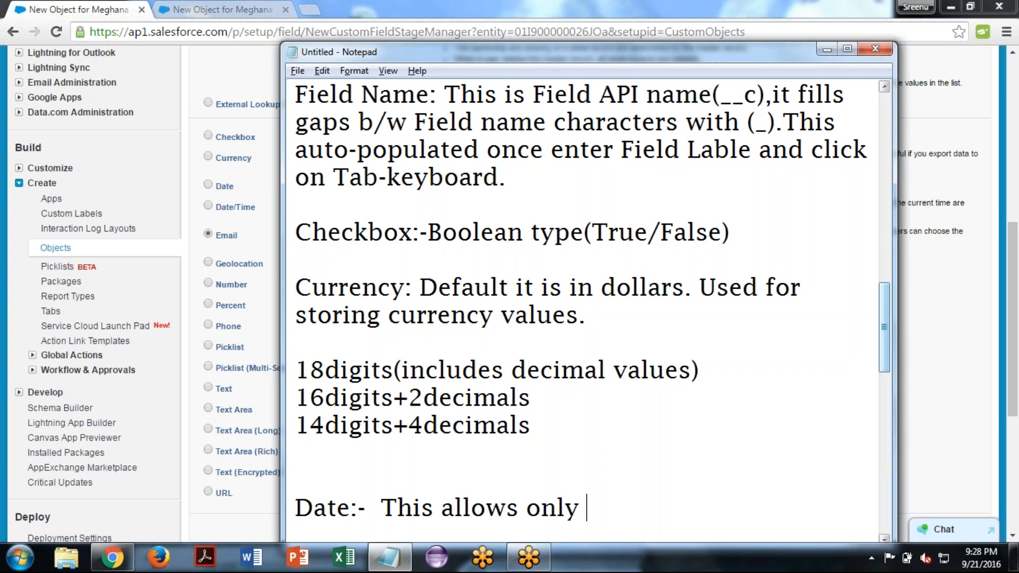
type("date")
- Complete the Date note's first sentence with "only value in date format."
key("BackSpace")
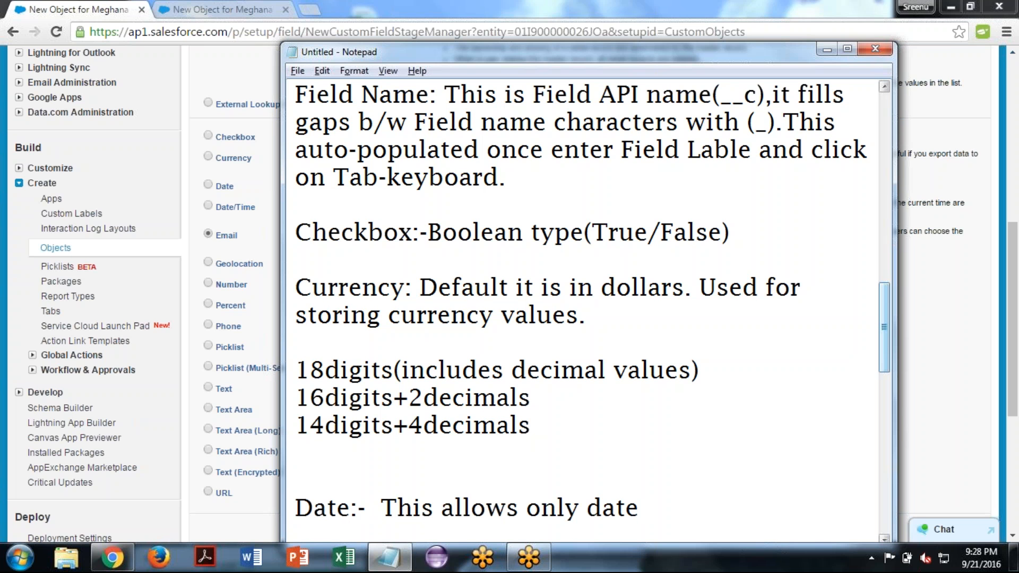
key("BackSpace")
key("BackSpace")
key("BackSpace")
key("BackSpace")
type("val")
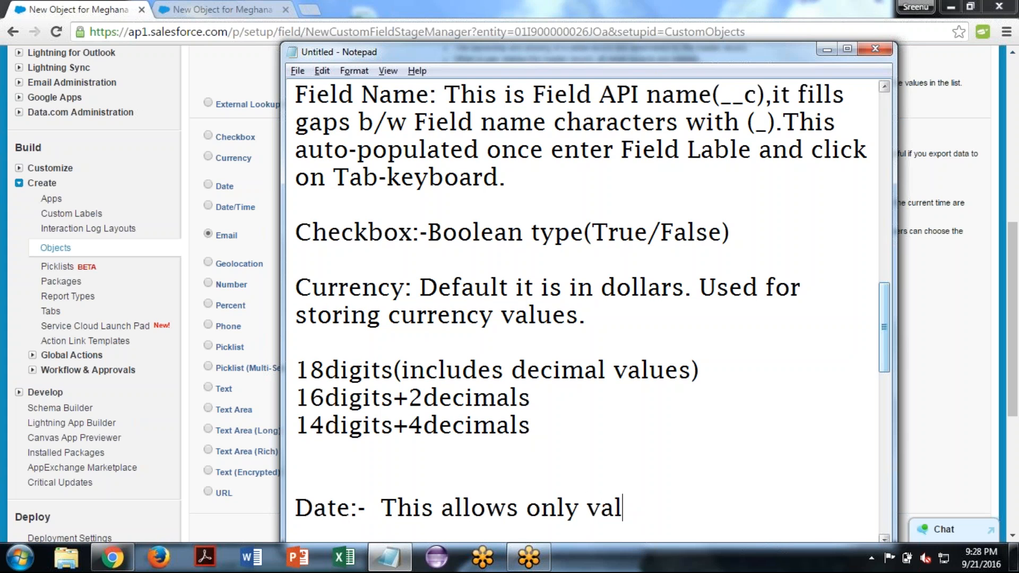
type("ue in ")
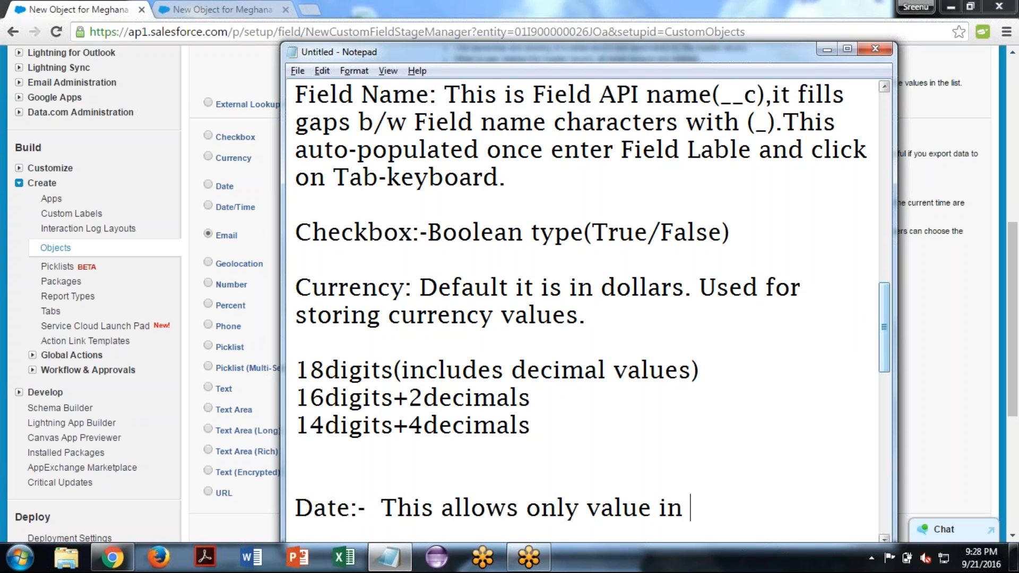
type("date ")
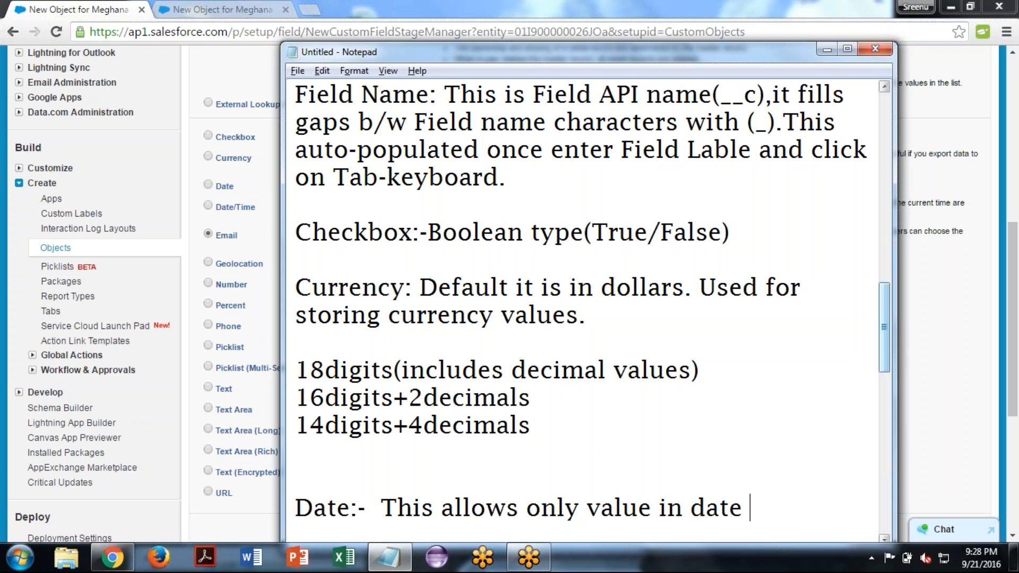
type("formats")
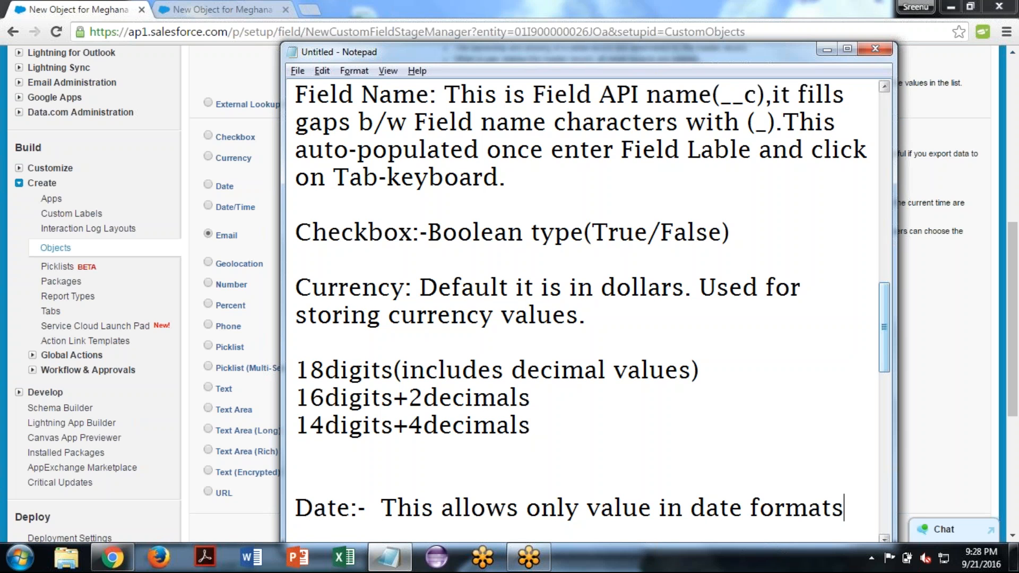
key("BackSpace")
type(".")
type(" It")
type(" pop")
- Add "It opens one calendar," to the Date note and end it with a new line
key("BackSpace")
type("op")
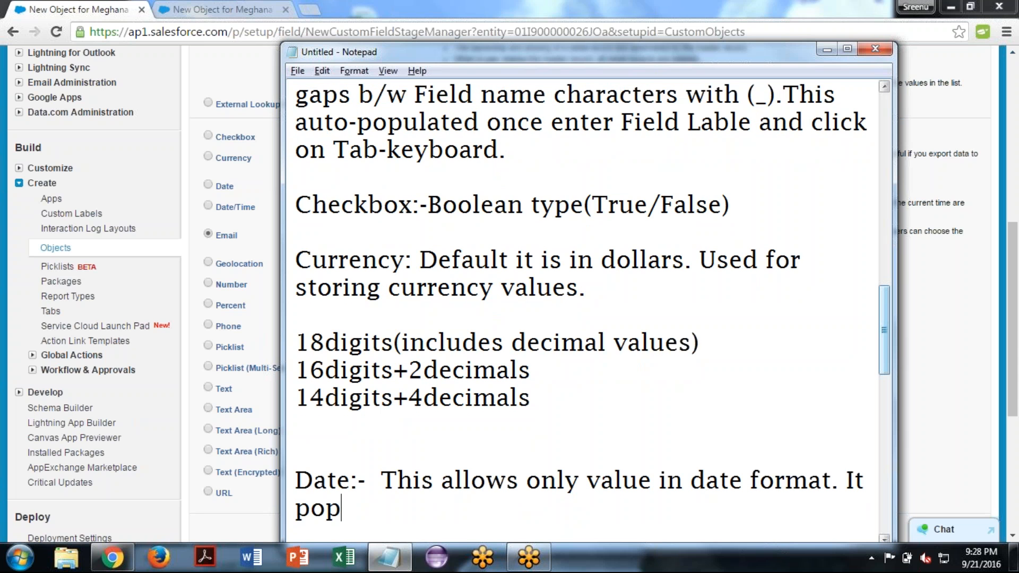
key("BackSpace")
key("BackSpace")
key("BackSpace")
key("BackSpace")
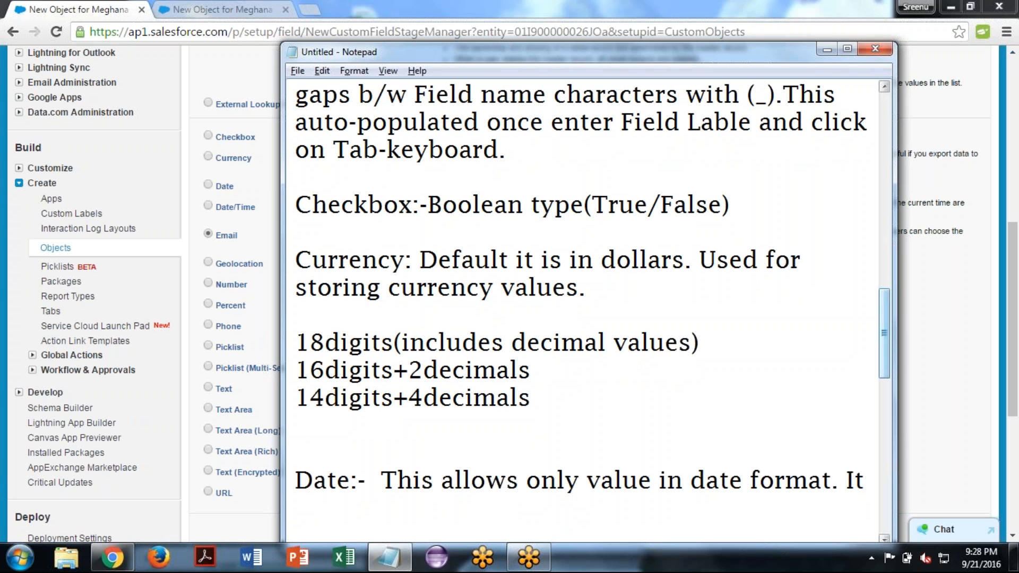
type("open")
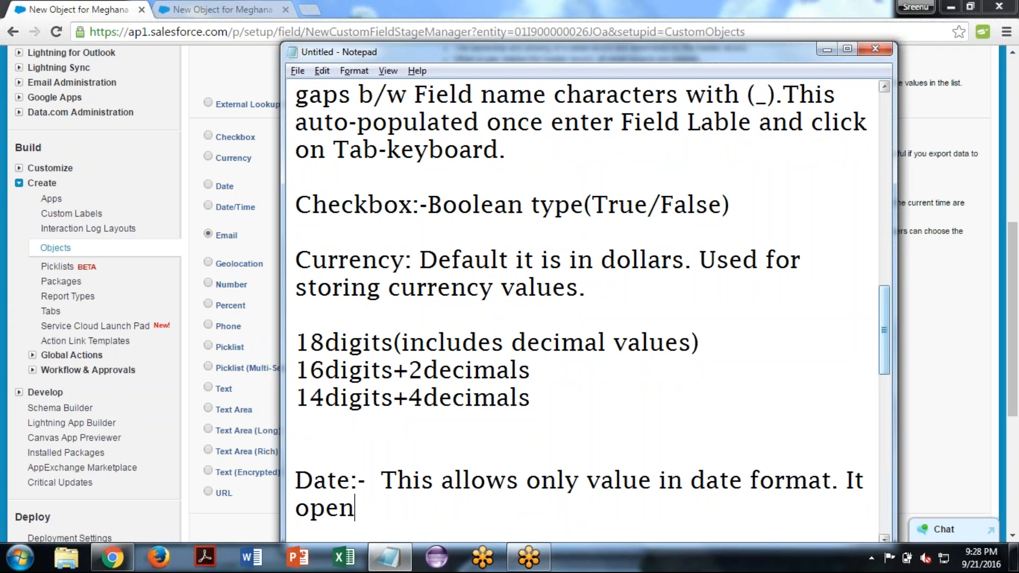
type("s one calendar")
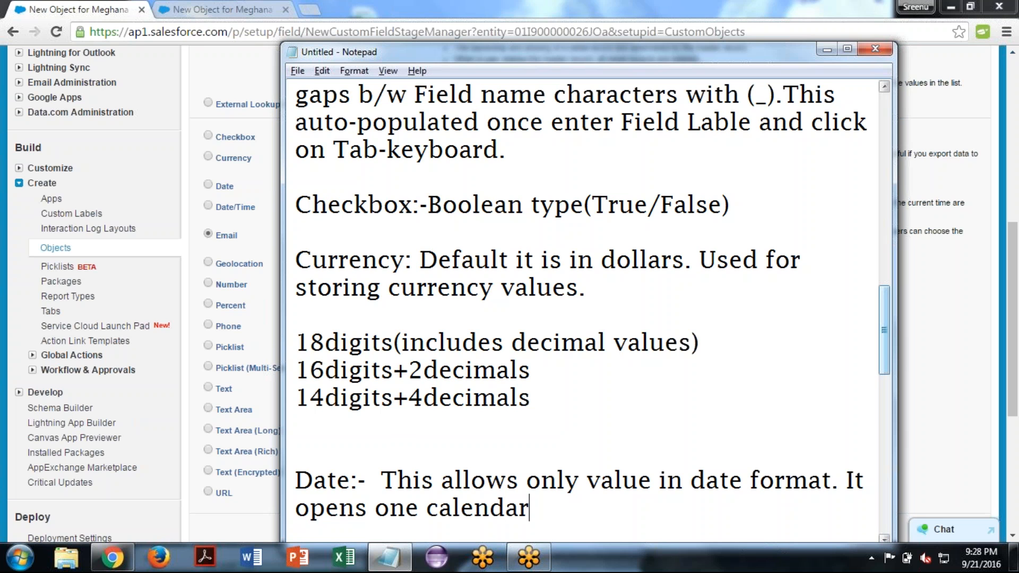
type(",")
key("Return")
- Switch back to Salesforce, choose Date as the new field's data type and continue to the details stage
left_click(196, 240)
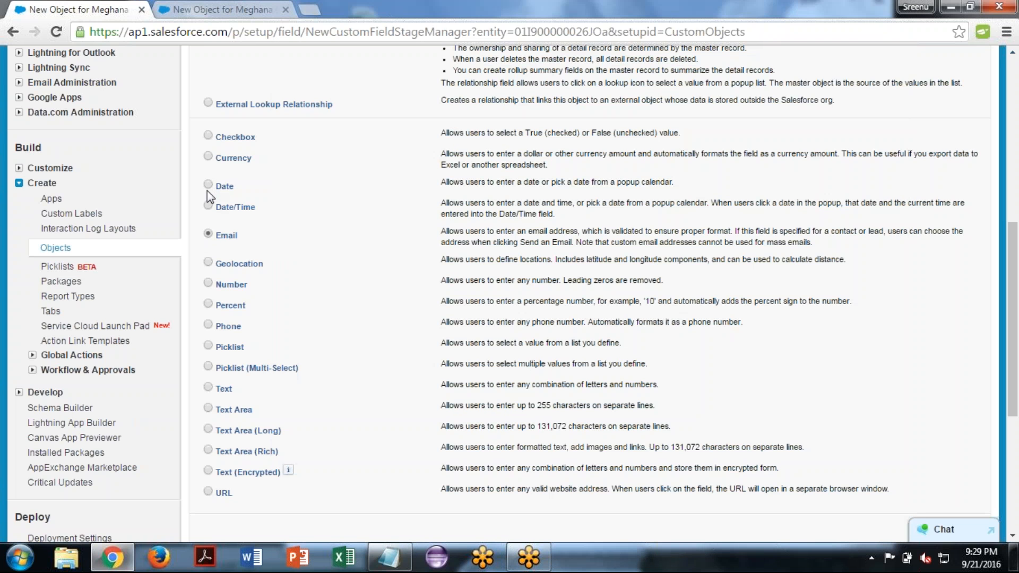
left_click(208, 184)
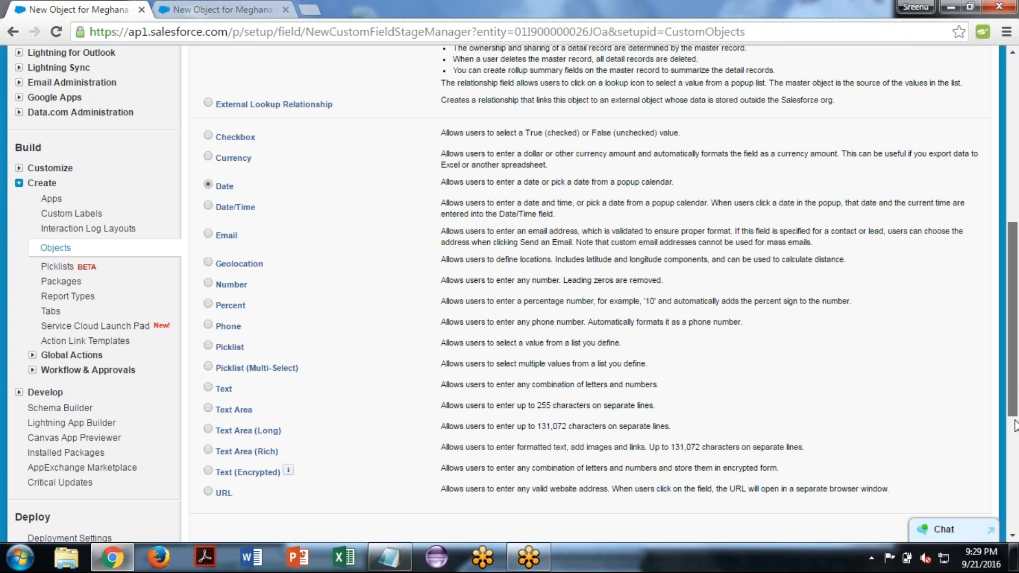
left_click_drag(1014, 369, 1014, 422)
left_click(934, 394)
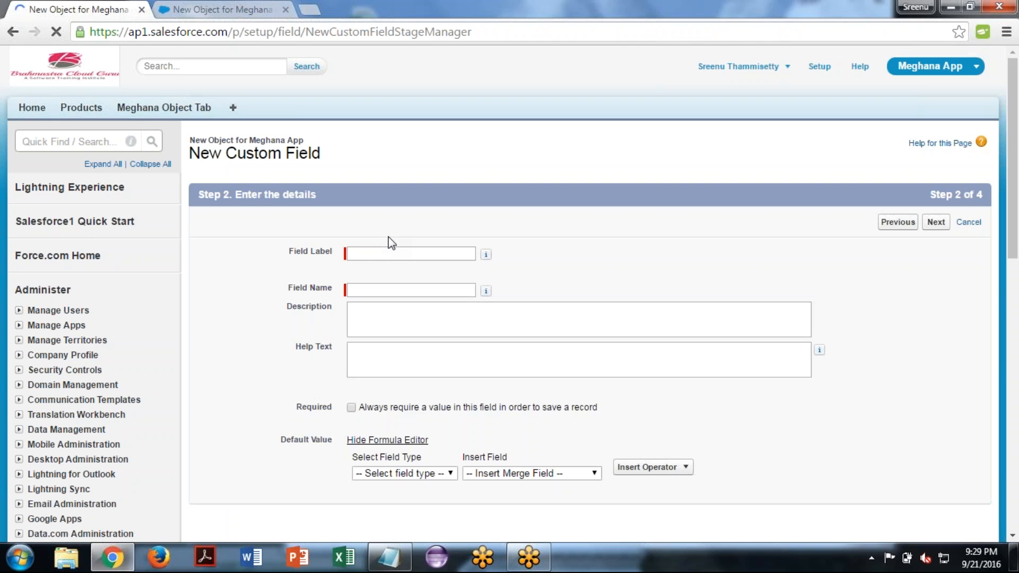
- Enter "Foundation Date" as the field label and let the field name fill in automatically
left_click(381, 252)
type("Founda")
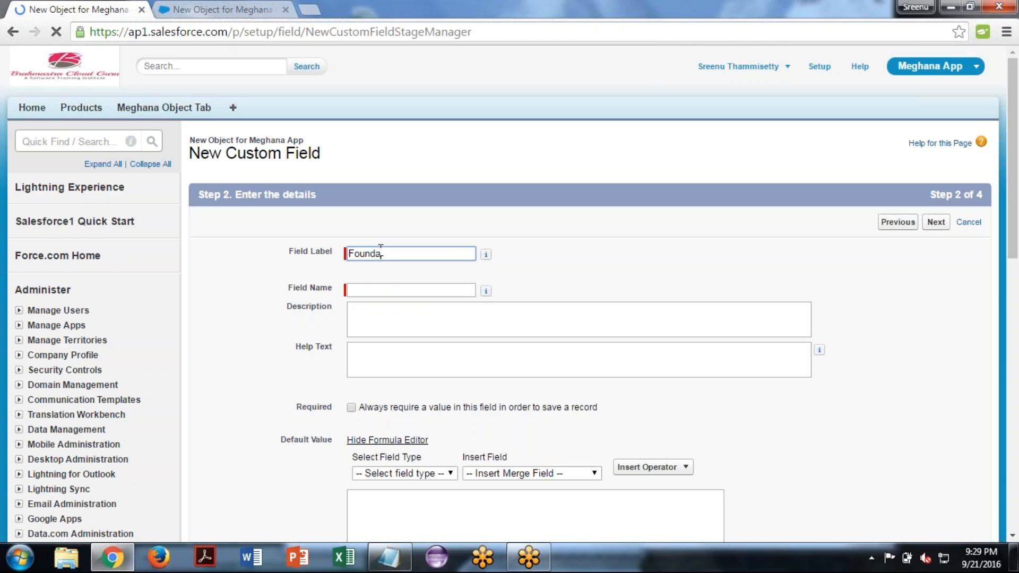
type("tion Date")
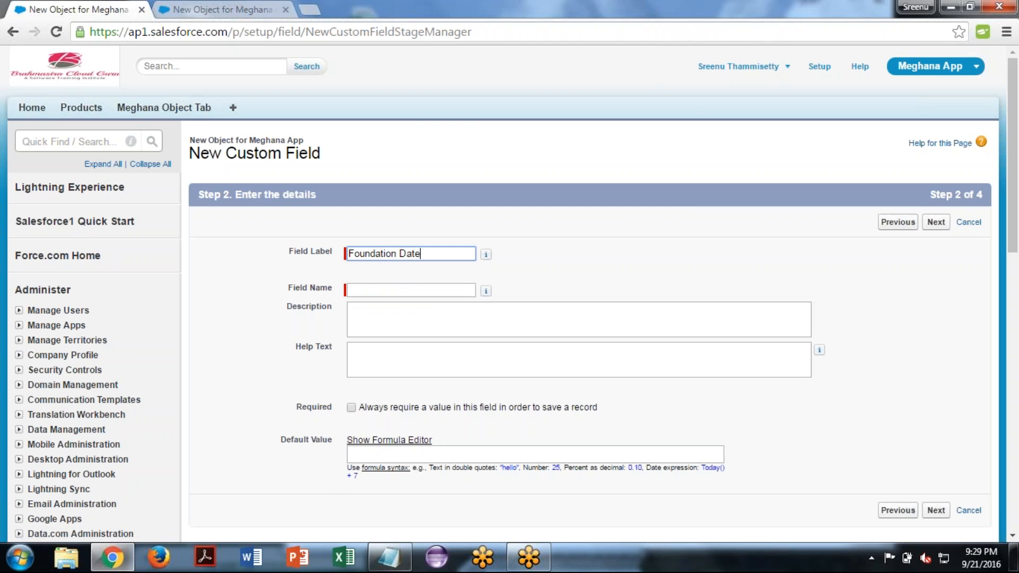
key("Tab")
key("Tab")
key("Tab")
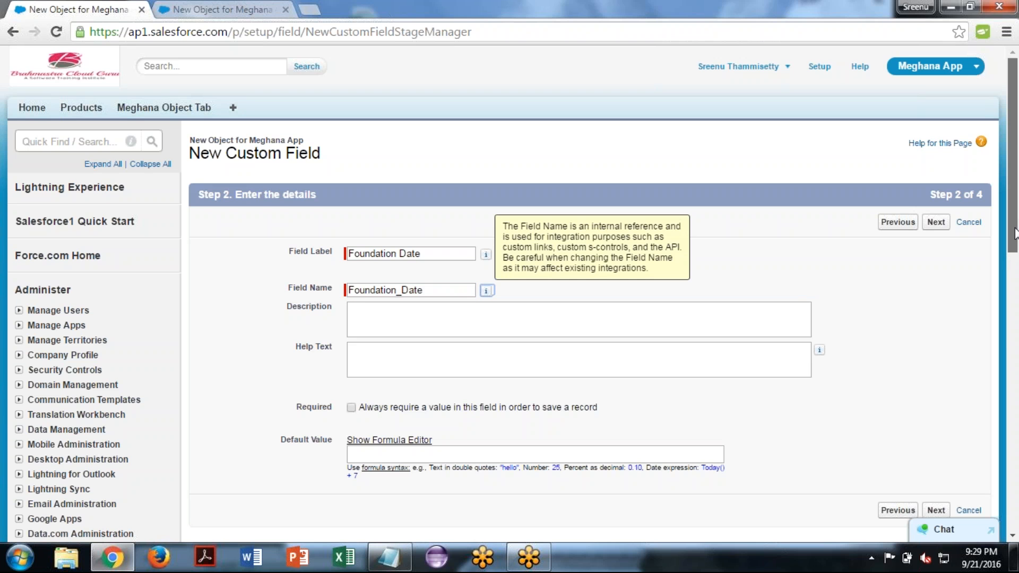
- Accept the remaining details, field-level security and page layout defaults for Foundation Date, save it and start another new field
left_click_drag(1014, 233, 1015, 321)
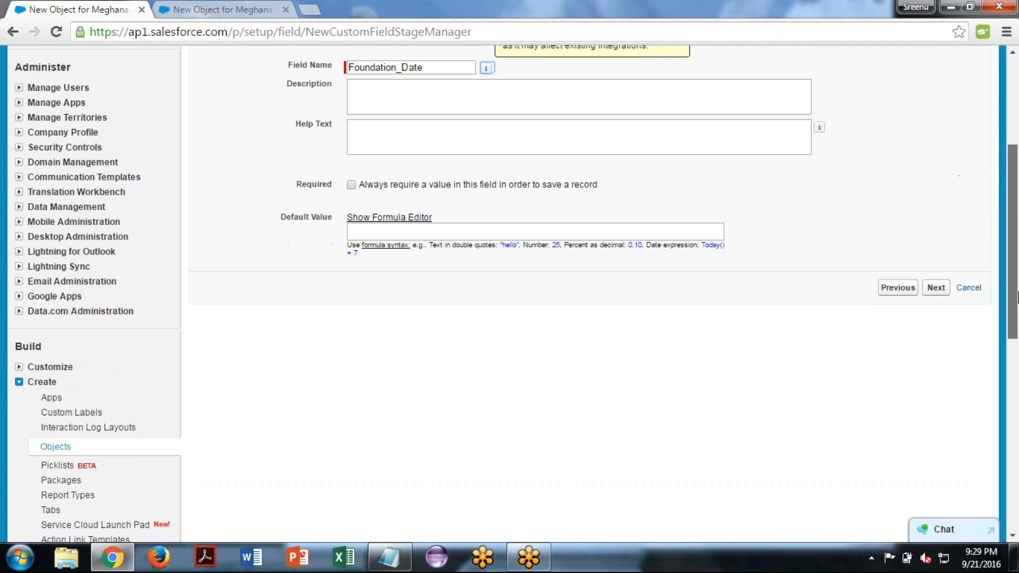
left_click(935, 285)
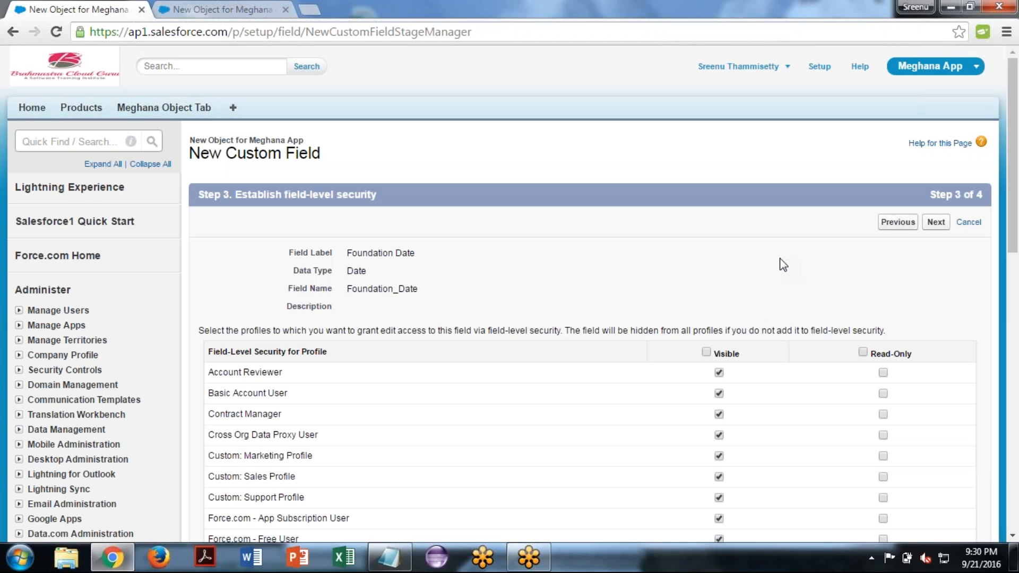
left_click(935, 222)
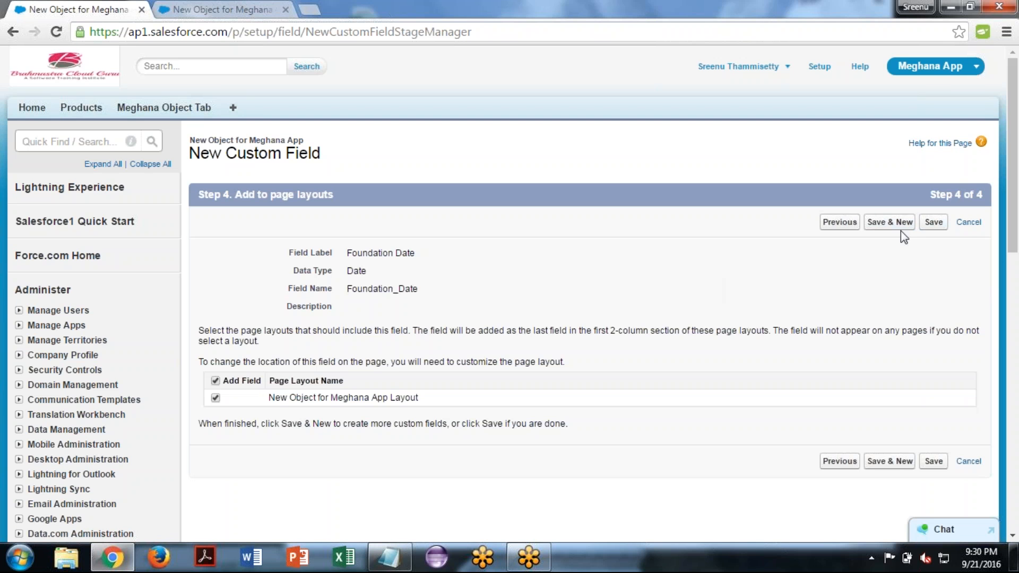
left_click(900, 223)
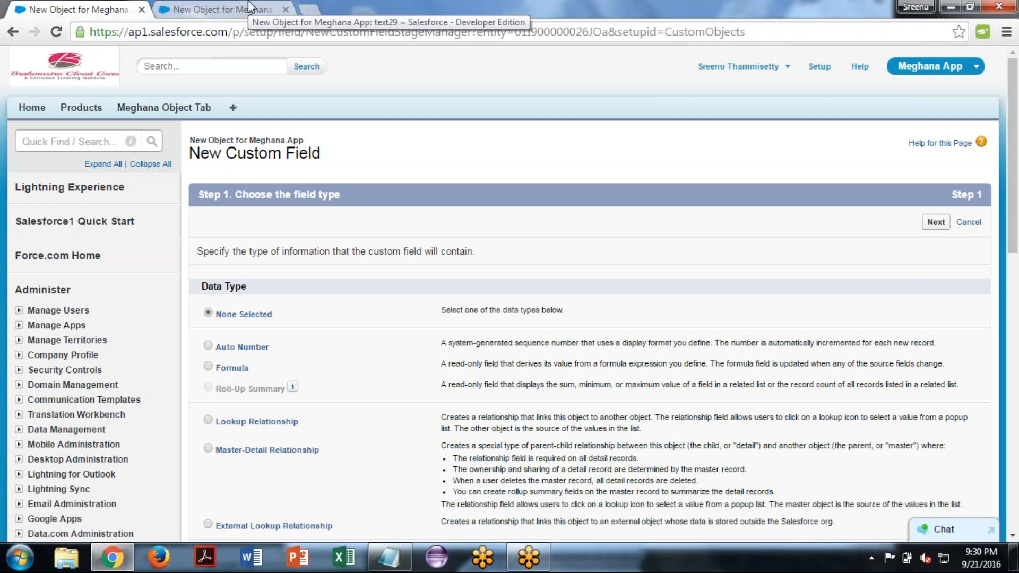
- Reload the text29 record and open the Foundation Date calendar to examine its available years, leaving the date empty
left_click(247, 2)
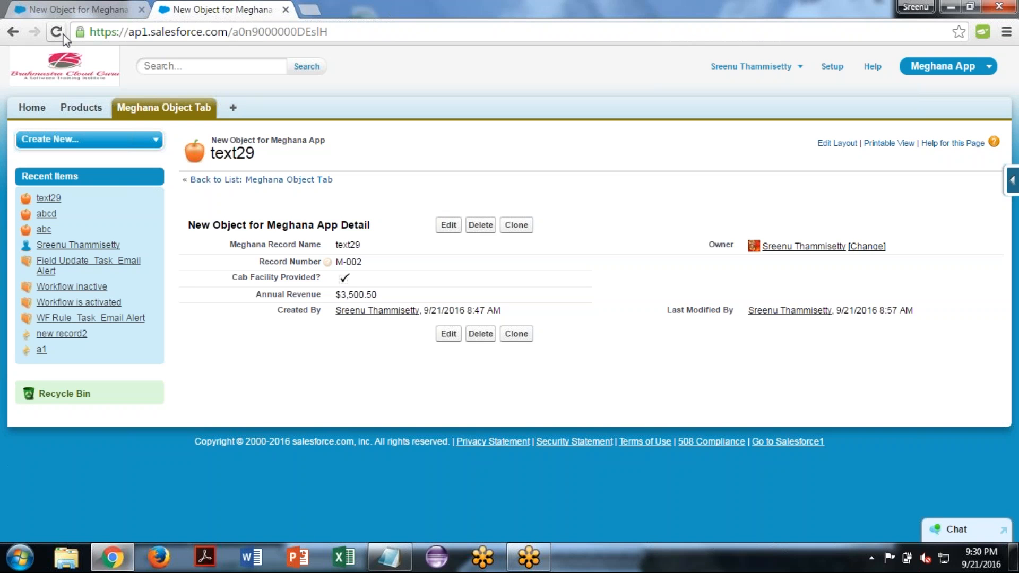
left_click(64, 37)
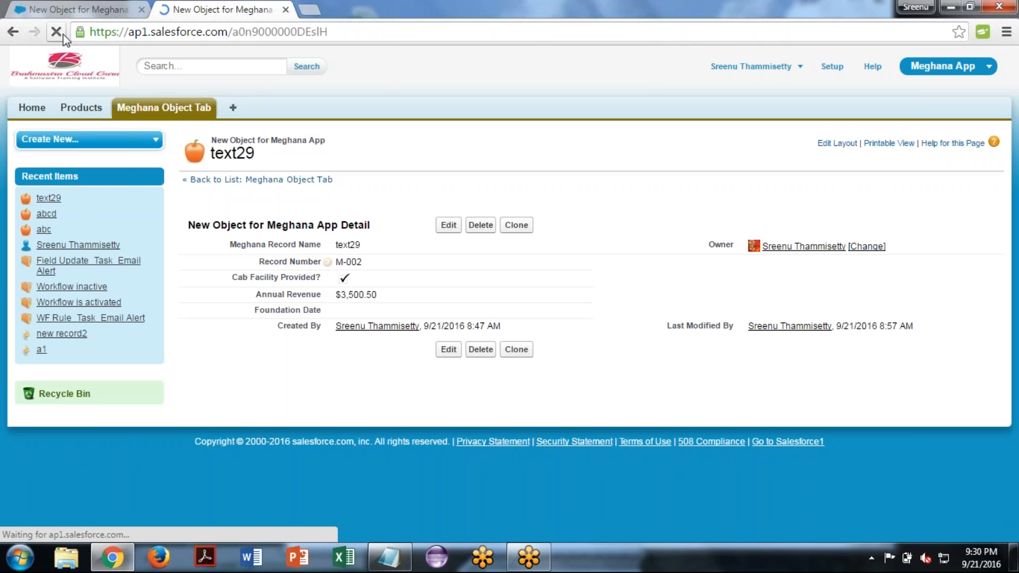
double_click(416, 312)
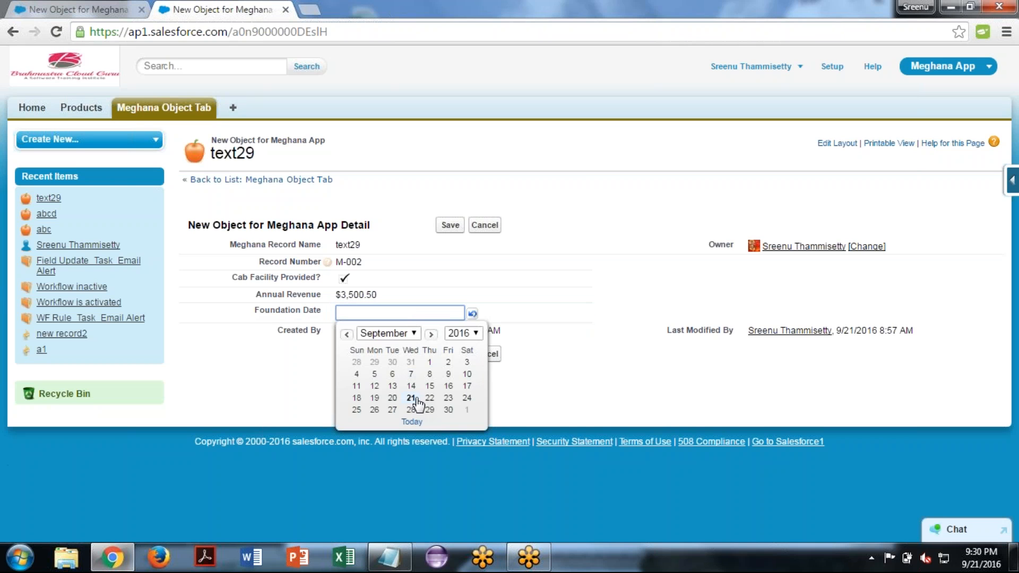
left_click(472, 333)
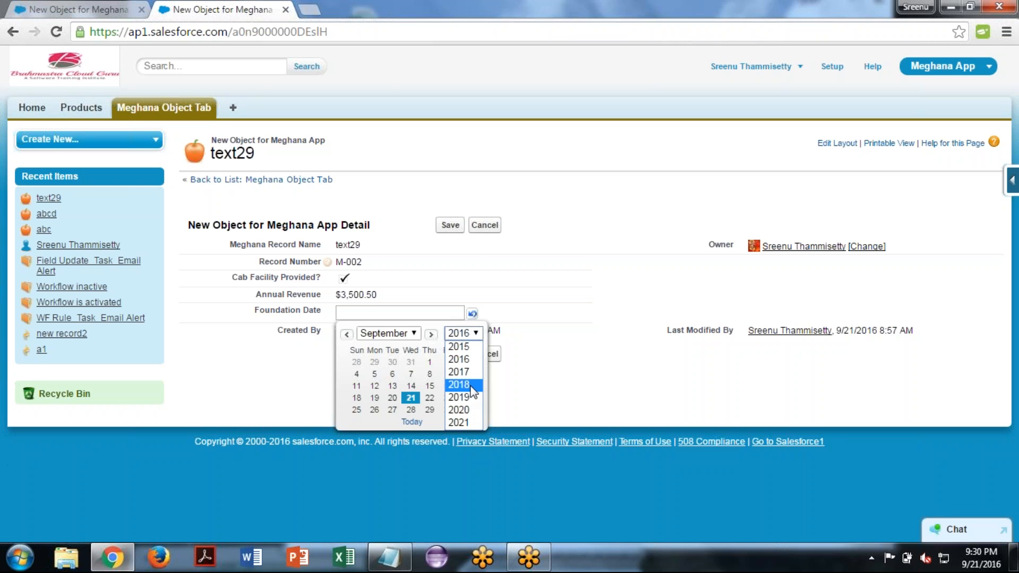
left_click(252, 342)
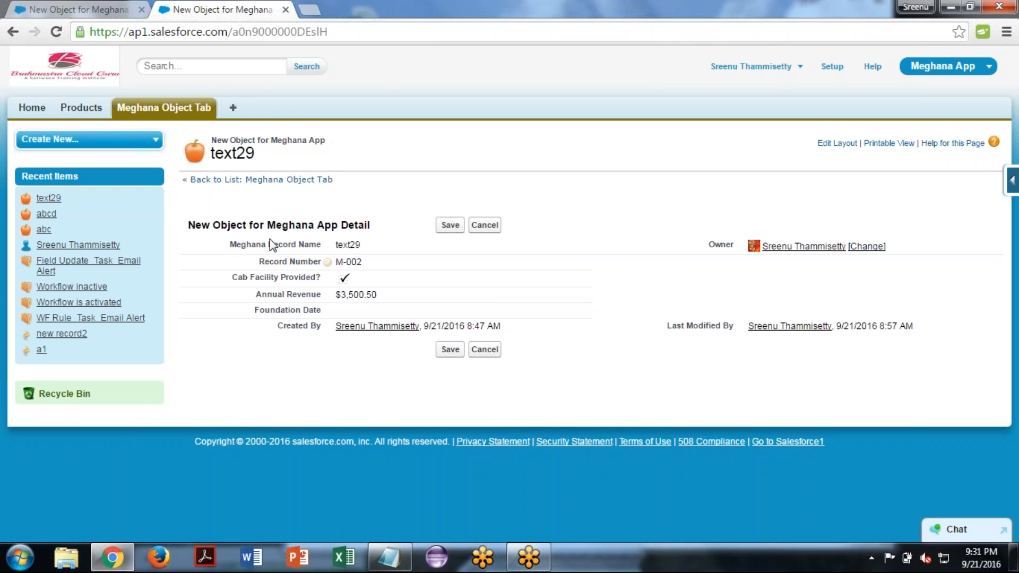
left_click(80, 8)
left_click(214, 8)
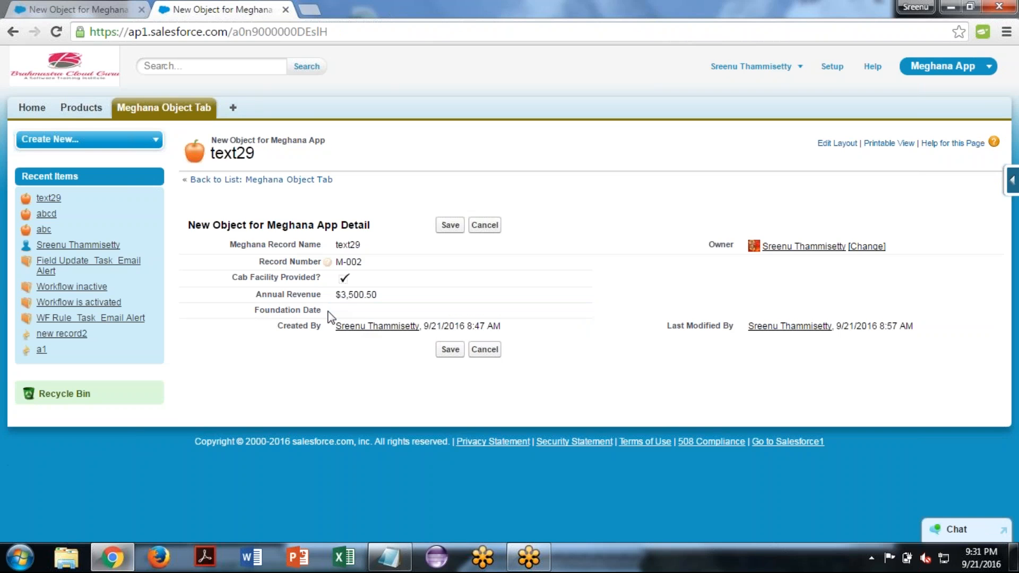
- Set the text29 record's Foundation Date to 9/15/2016 by picking it from the calendar, and save the record
triple_click(293, 308)
left_click(293, 308)
double_click(339, 309)
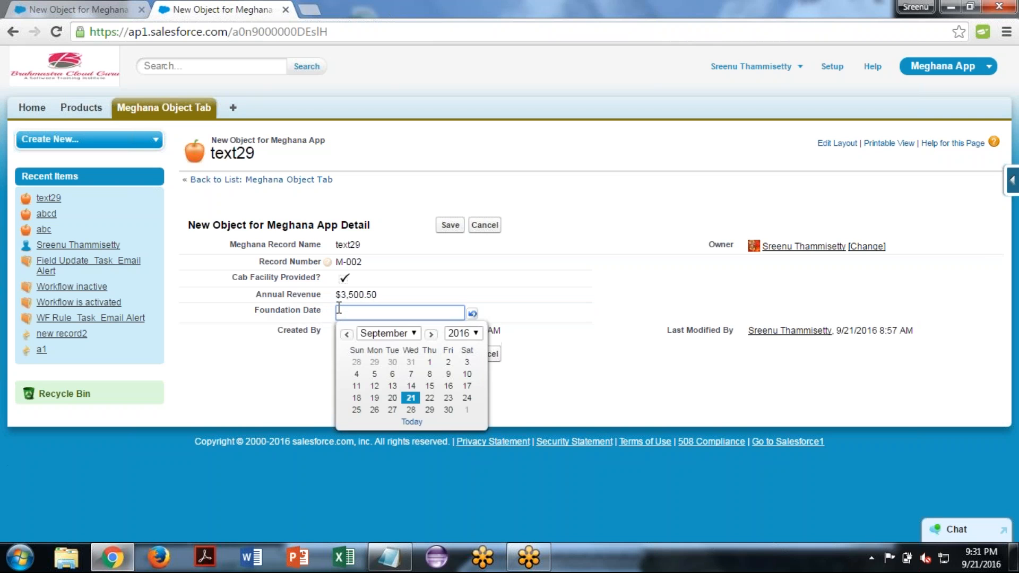
left_click(431, 386)
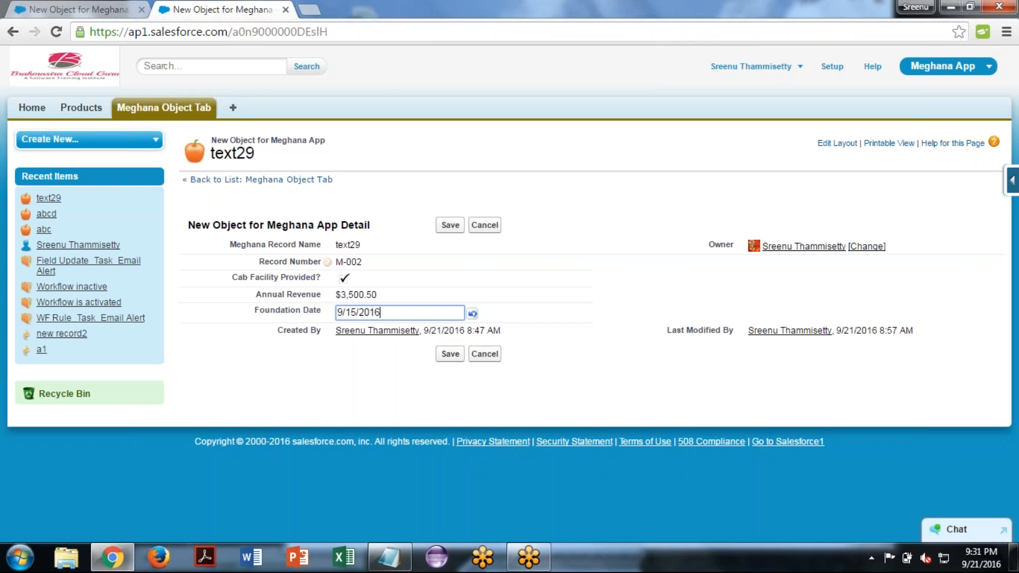
left_click(449, 226)
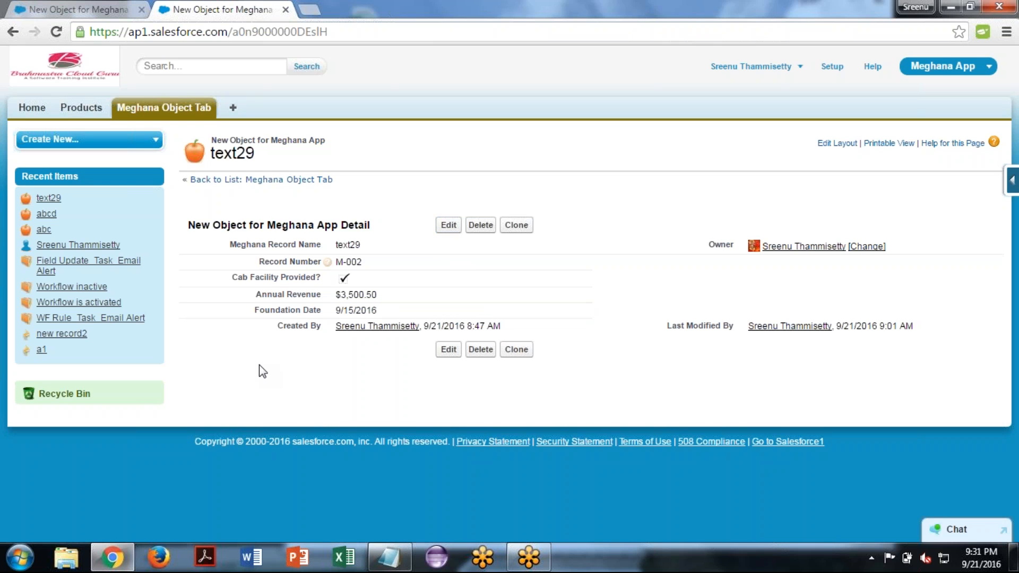
- Replace the Foundation Date with the text "abc" and try to save the record
double_click(361, 311)
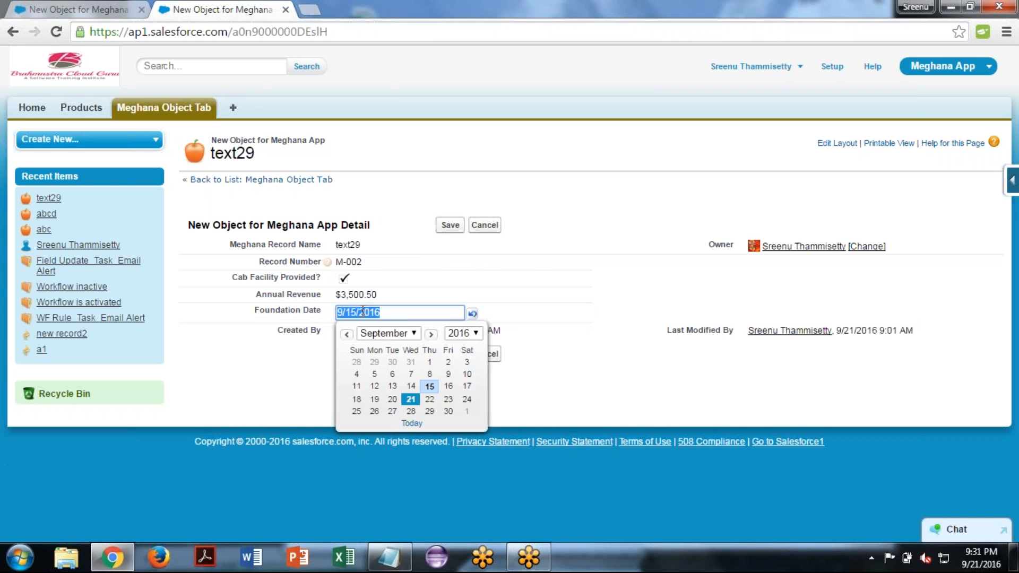
key("BackSpace")
type("abc")
left_click(451, 227)
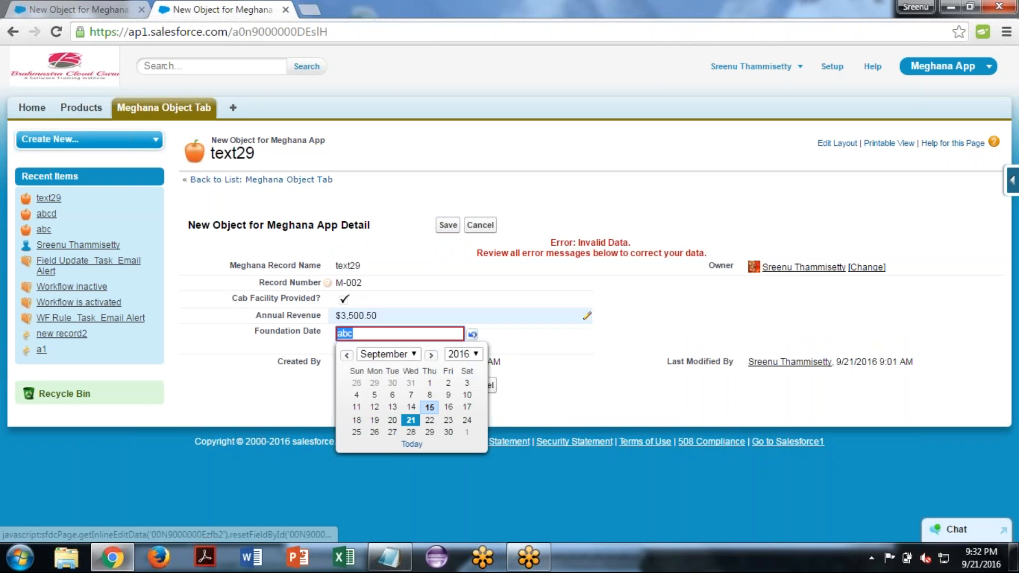
- Replace the invalid text in Foundation Date with the number 45 and try to save the record
left_click(358, 334)
key("BackSpace")
key("BackSpace")
key("BackSpace")
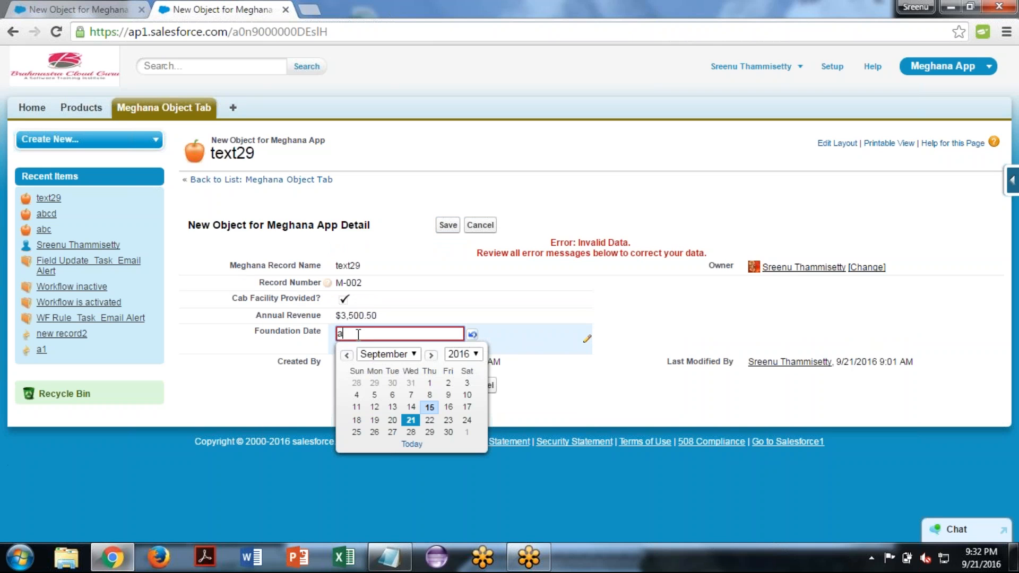
type("45")
left_click(448, 225)
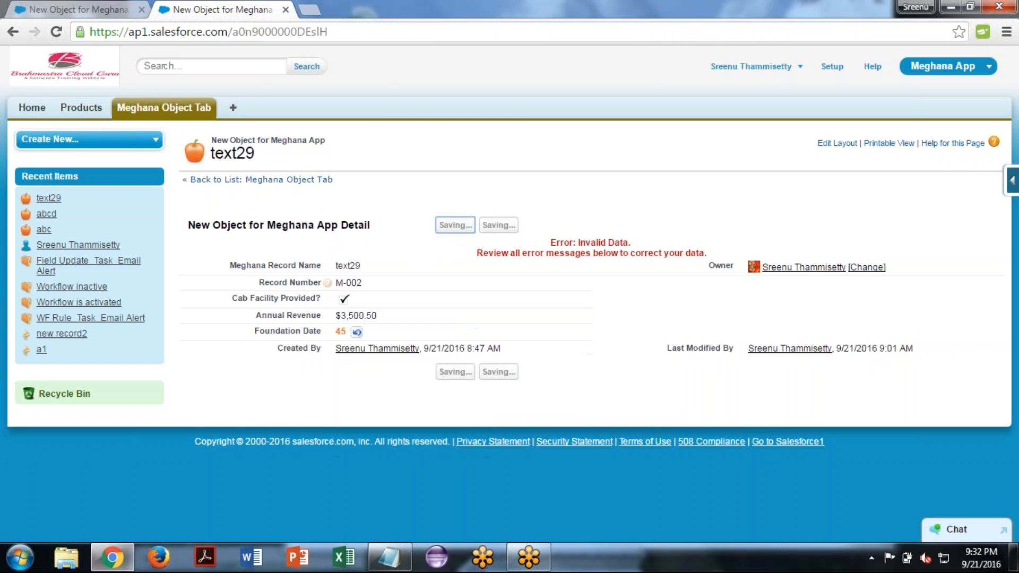
- Clear the invalid Foundation Date, pick 9/22/2016 from the calendar and save the record
key("BackSpace")
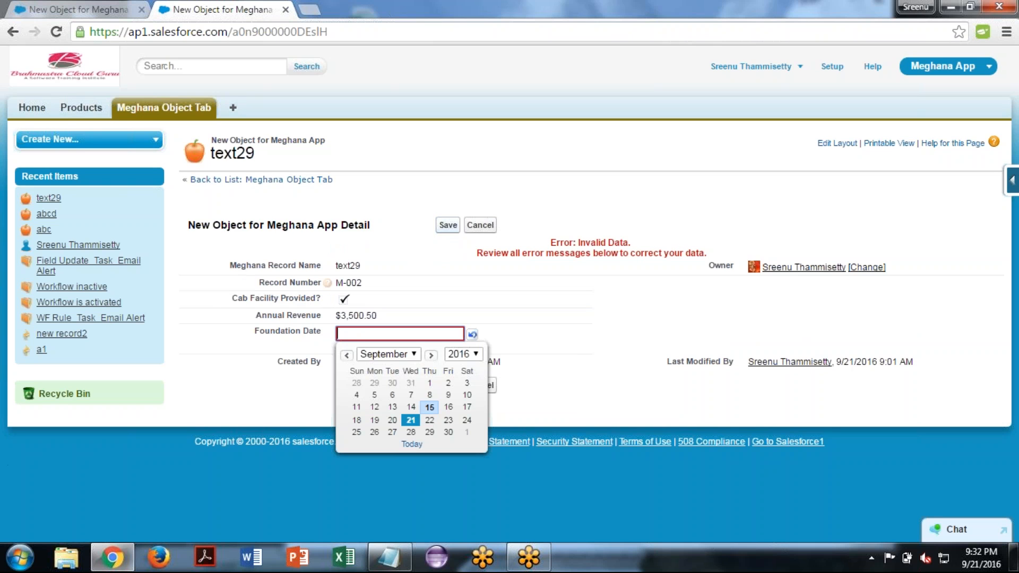
left_click(430, 419)
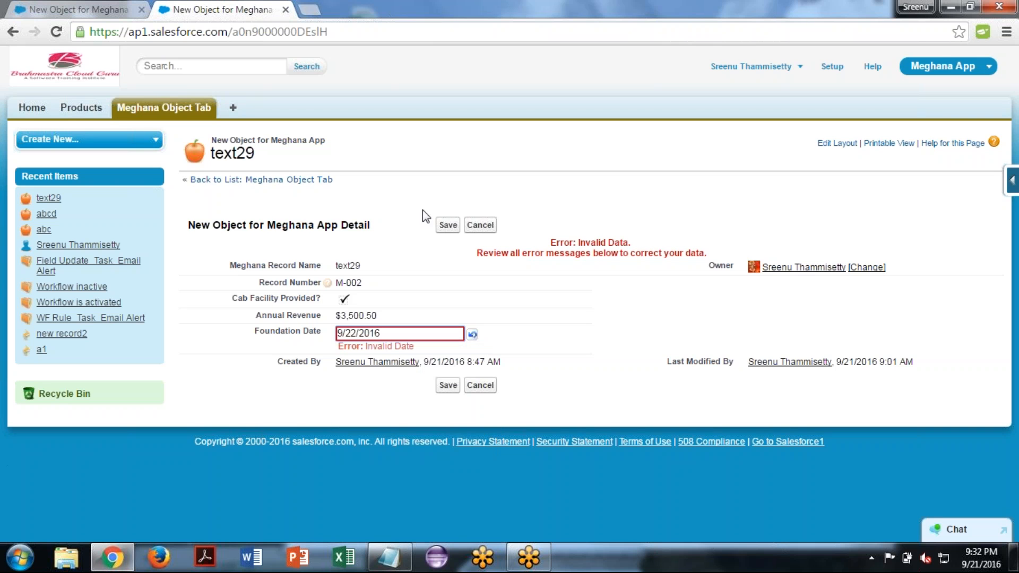
left_click(448, 226)
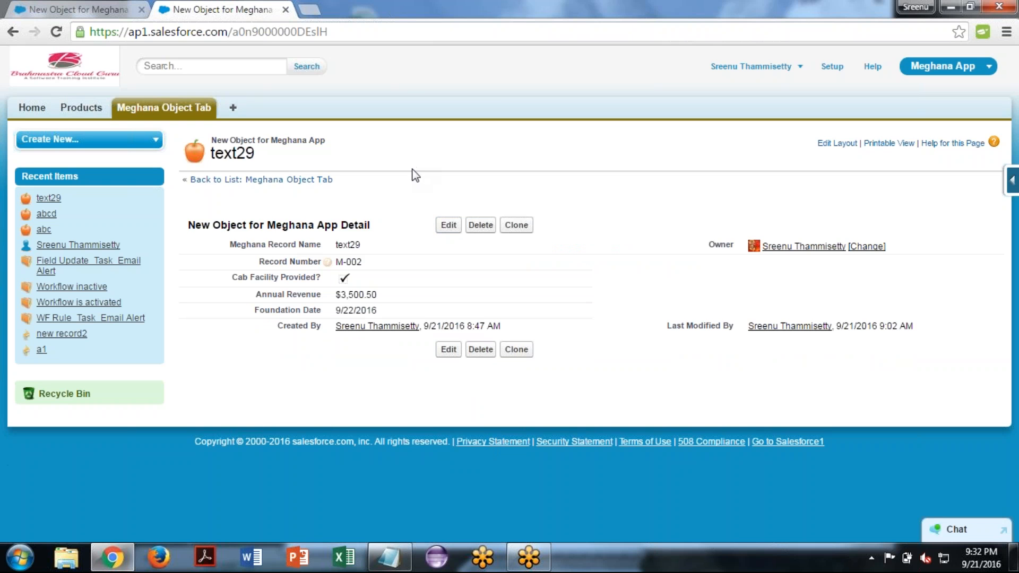
- Return to the New Custom Field page and choose Date/Time as the data type
left_click(95, 7)
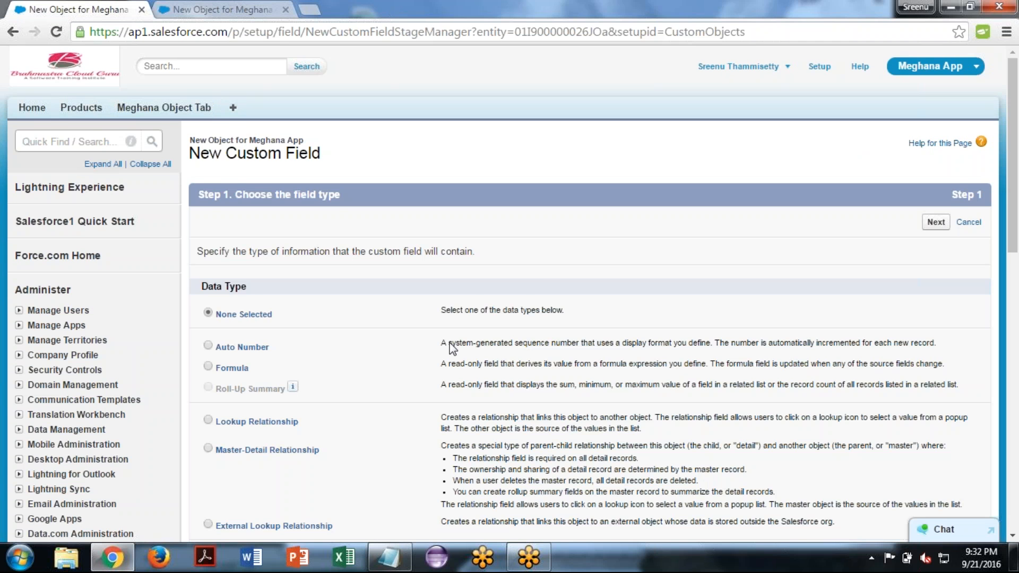
scroll(452, 349, "down", 1)
scroll(509, 295, "down", 10)
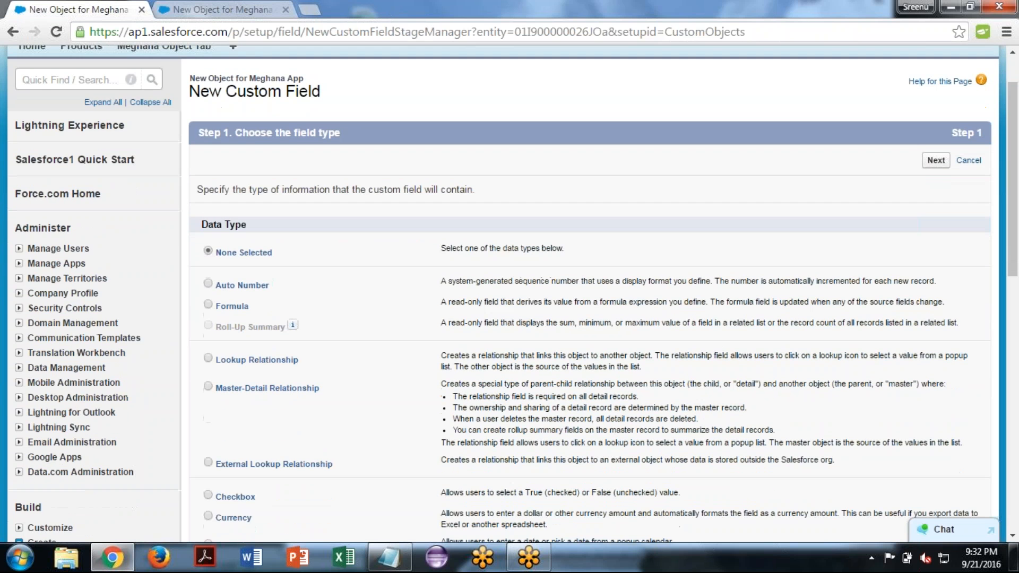
scroll(510, 293, "up", 4)
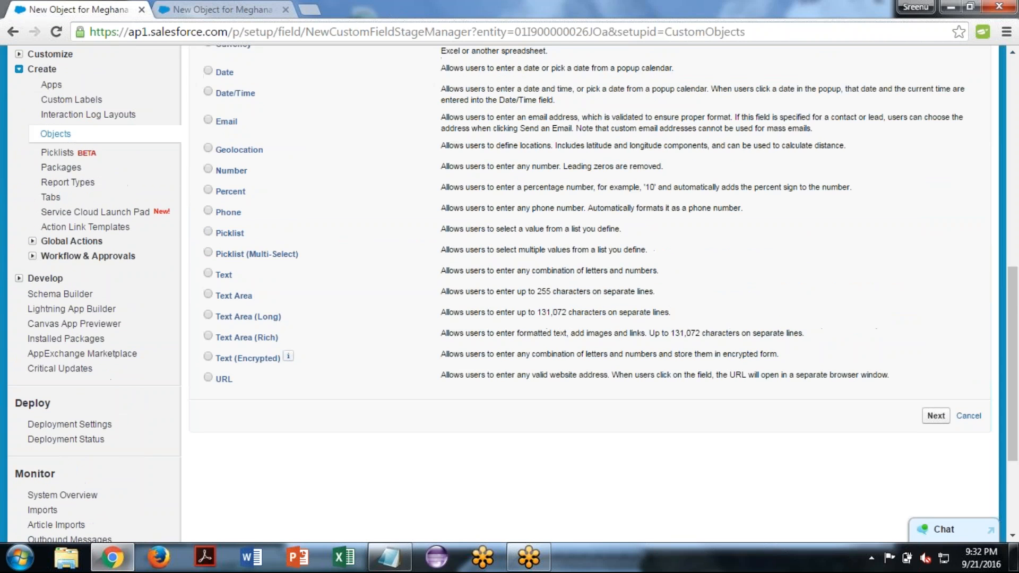
scroll(273, 141, "up", 3)
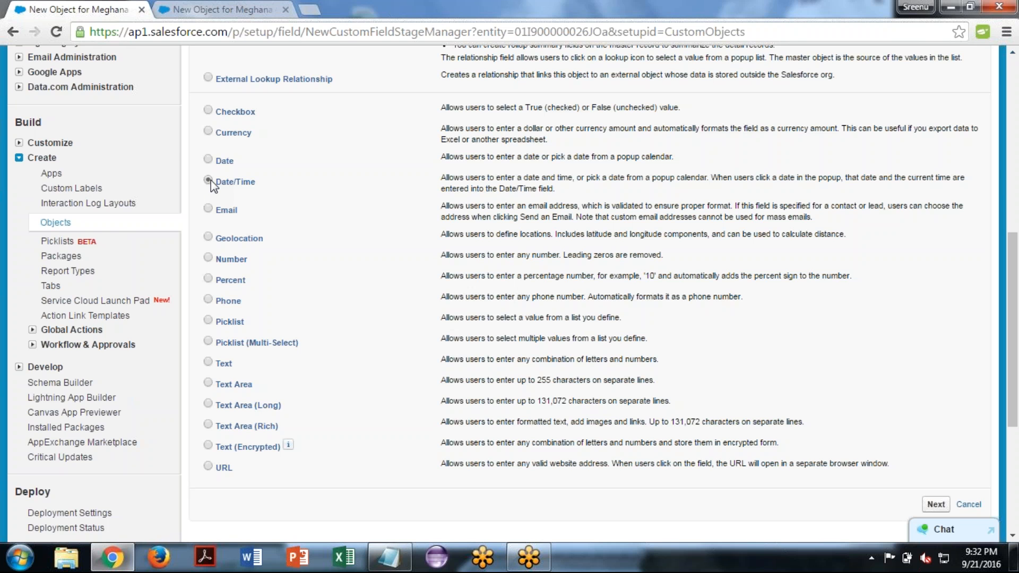
- Highlight the creation time on the text29 record, and return to the new custom field page to choose the Email data type
key("ctrl+Tab")
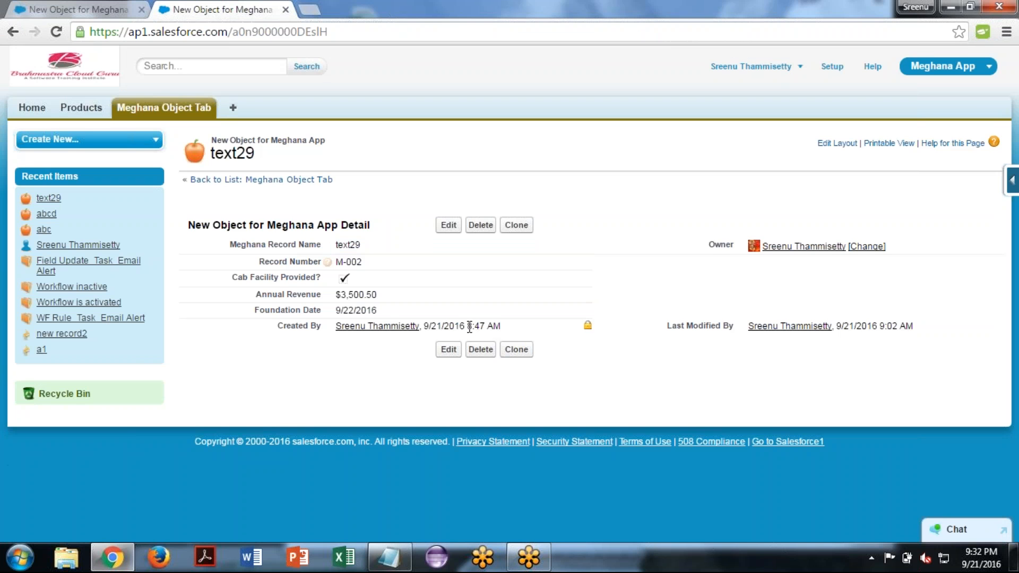
left_click_drag(469, 326, 507, 324)
left_click(385, 354)
left_click(73, 6)
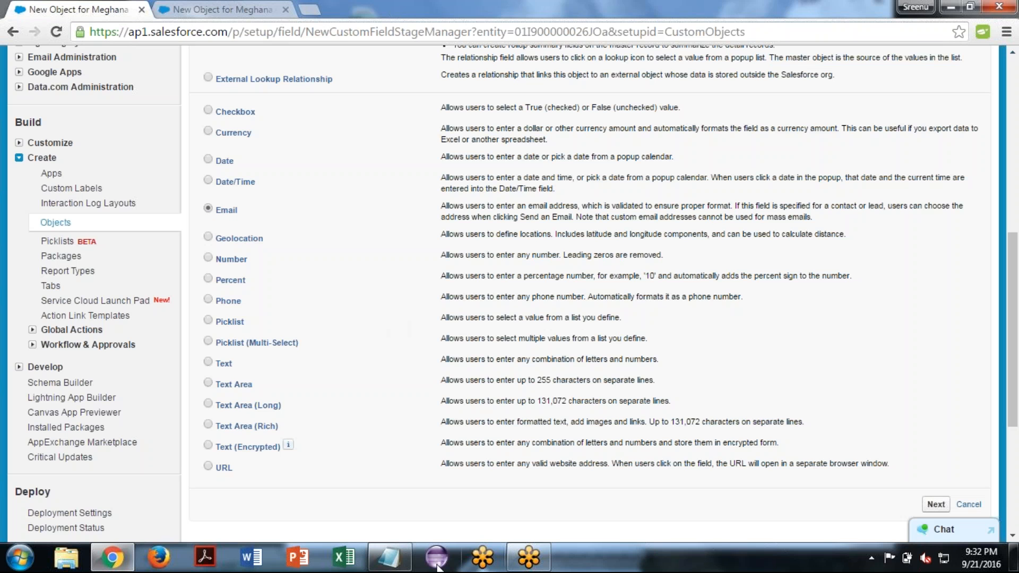
- Switch to the Notepad notes and add an "Email" entry below the Date note, followed by blank lines
left_click(404, 562)
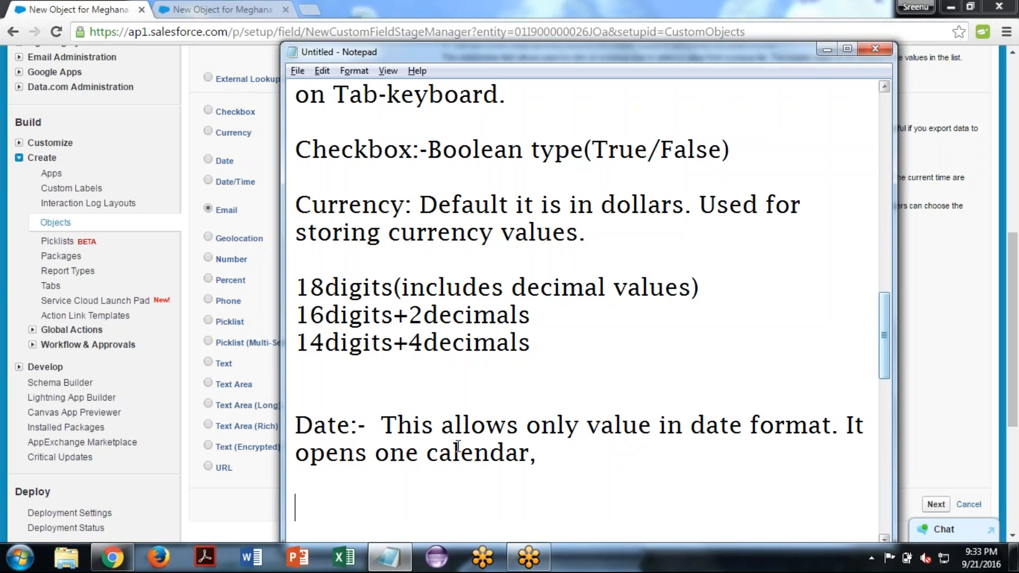
type("Email")
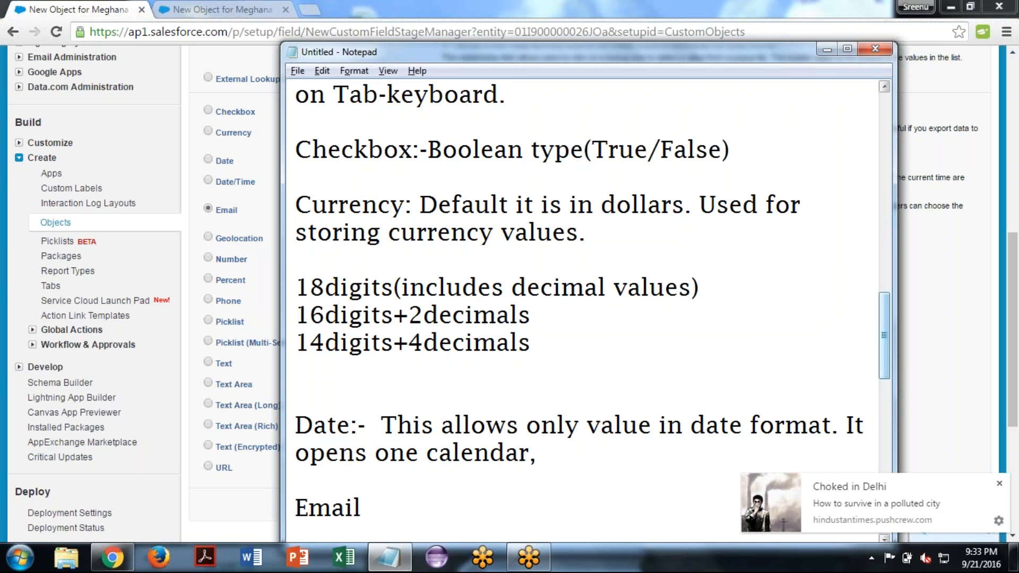
key("Return")
key("Return")
key("Return")
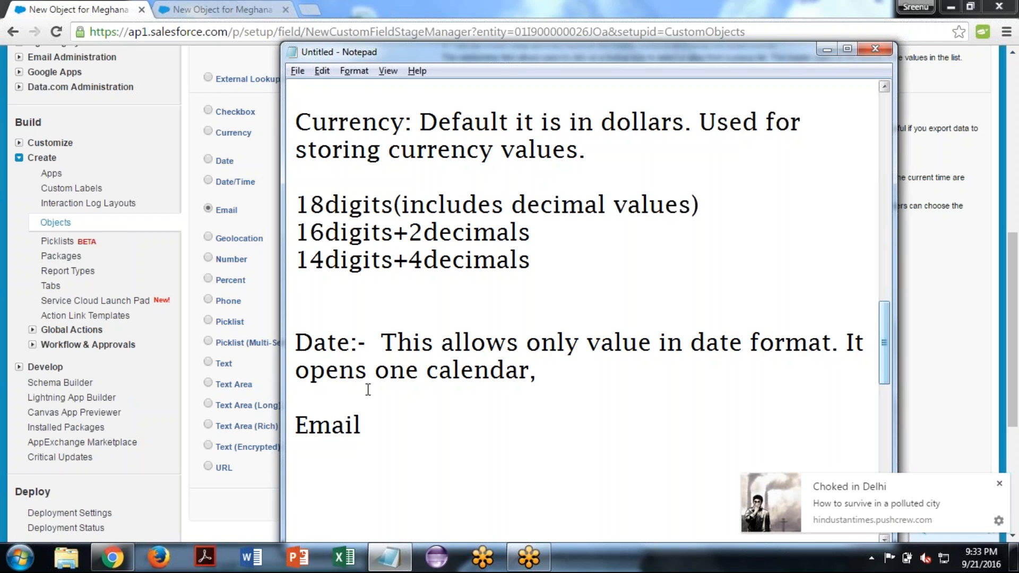
- Extend the Email entry with ":- This is just like Text type,"
left_click(375, 433)
type(":- This is")
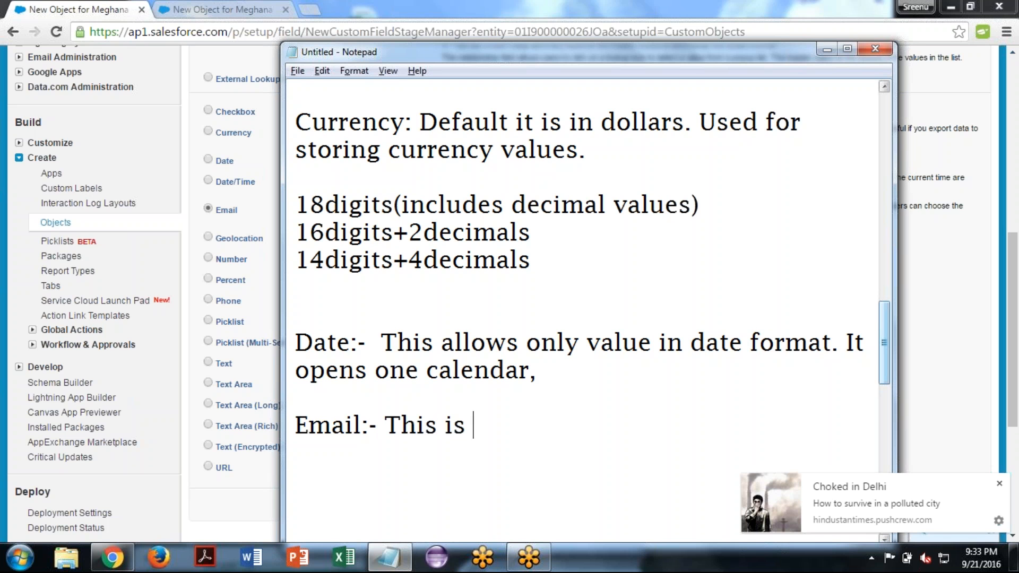
type(" just like Text")
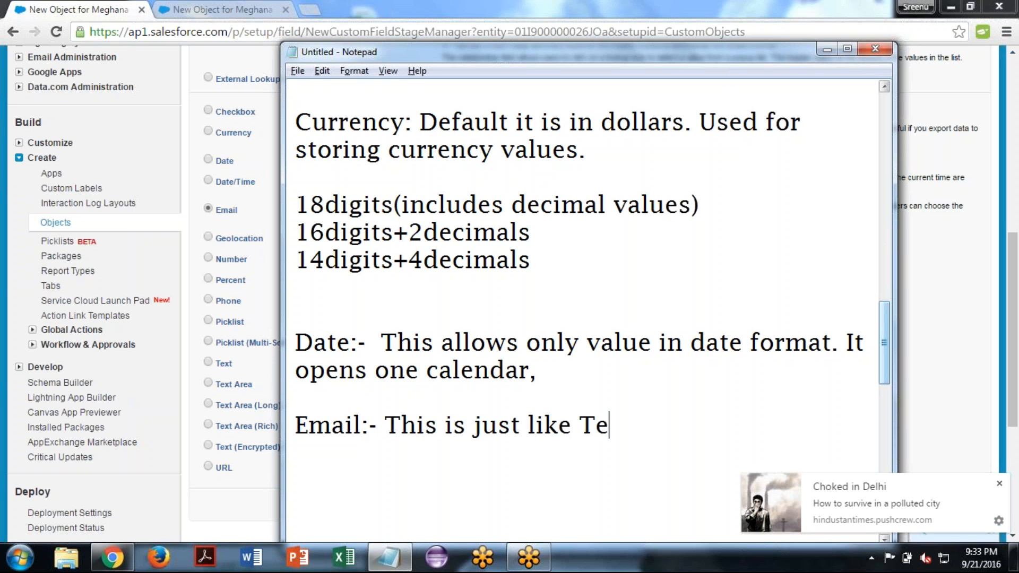
type("y")
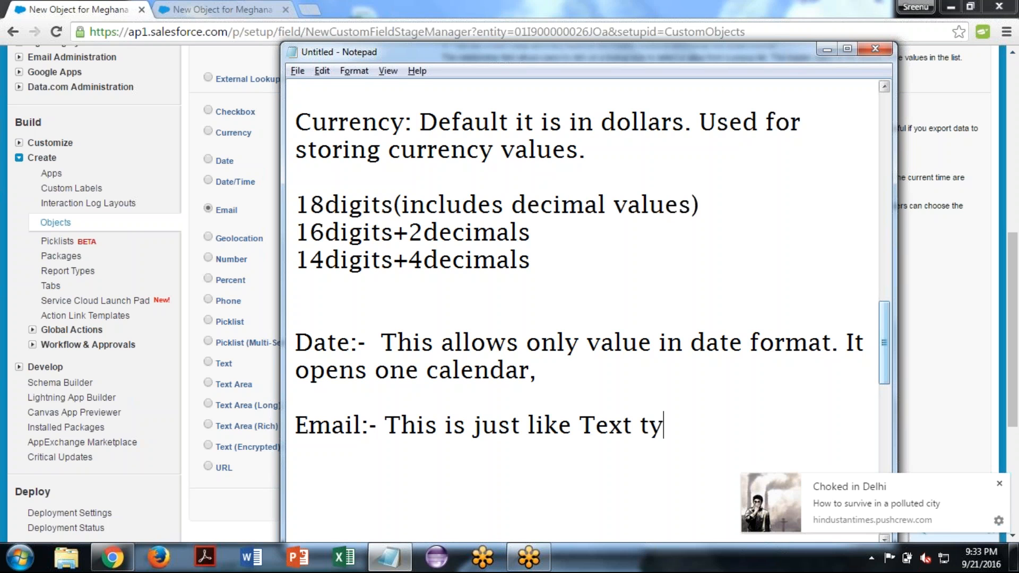
type("pe,")
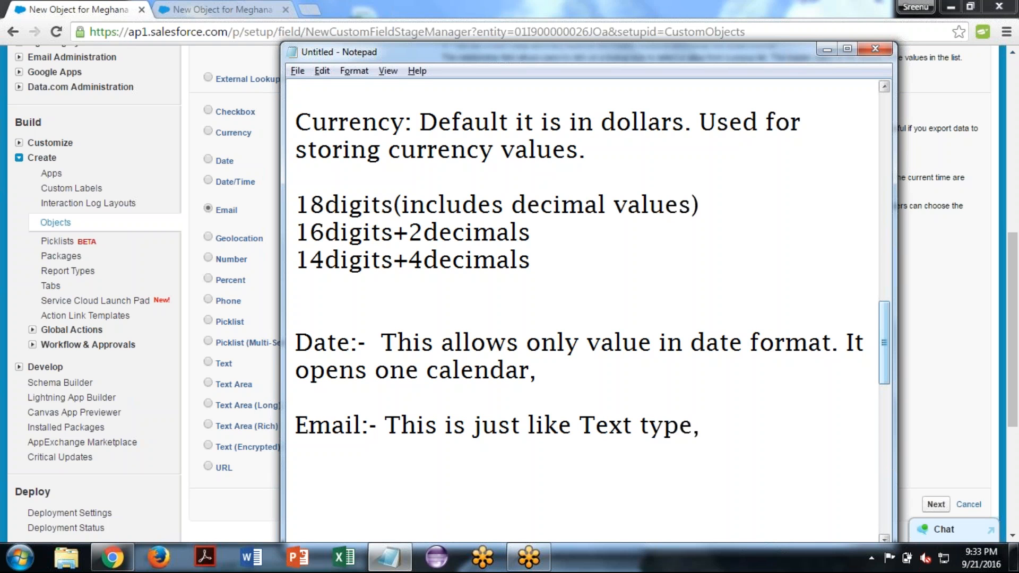
- Replace the comma at the end of the Email note with "(alpha-numeric)"
key("BackSpace")
type("()")
key("Left")
type("alpha-")
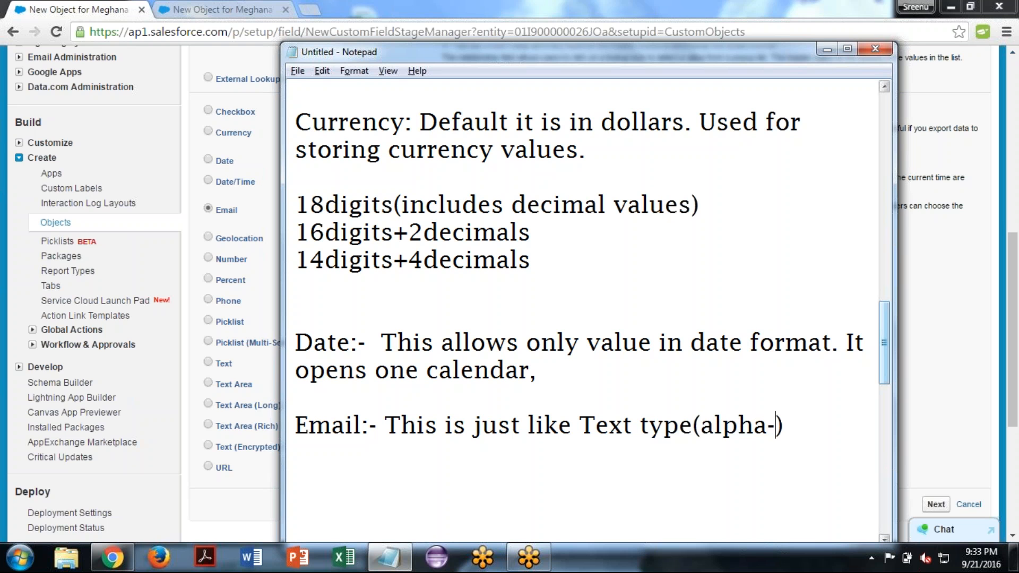
type("numeric")
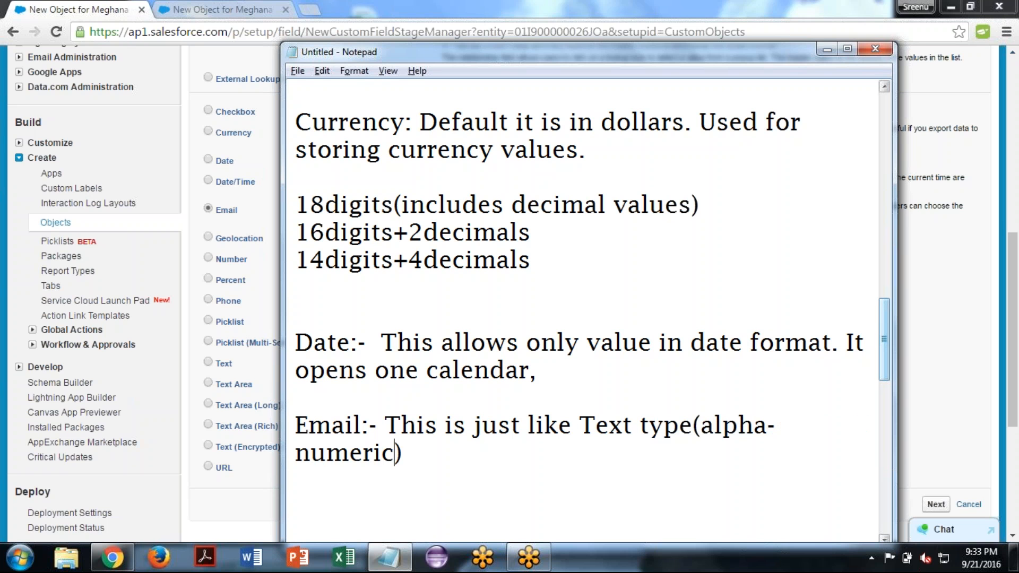
- Continue the Email note after the parenthesis with ", it has inbuilt validation rule"
key("End")
type(", it has i")
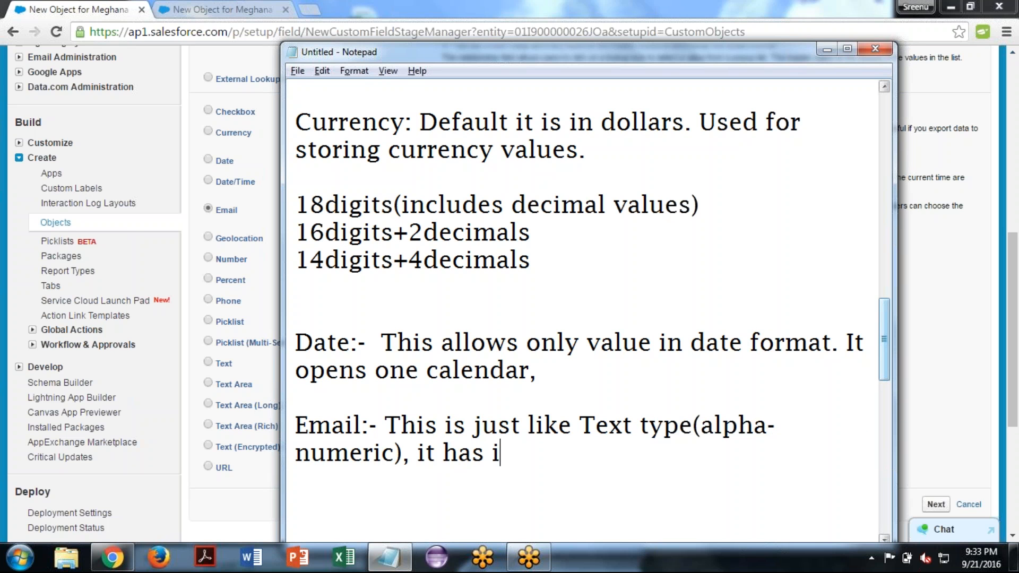
type("nbuild")
key("BackSpace")
key("BackSpace")
type("lt ")
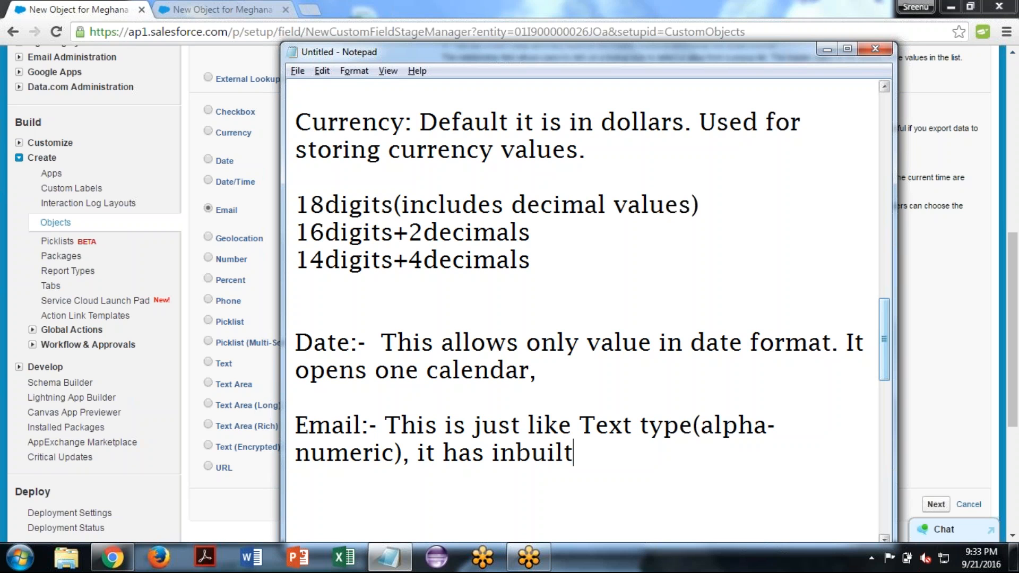
type("vali")
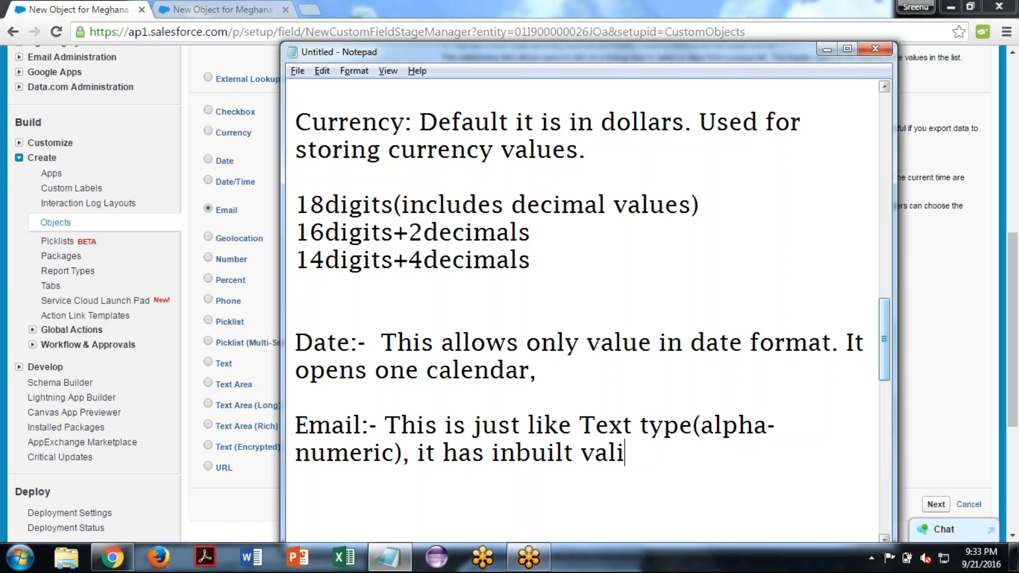
type("dation r")
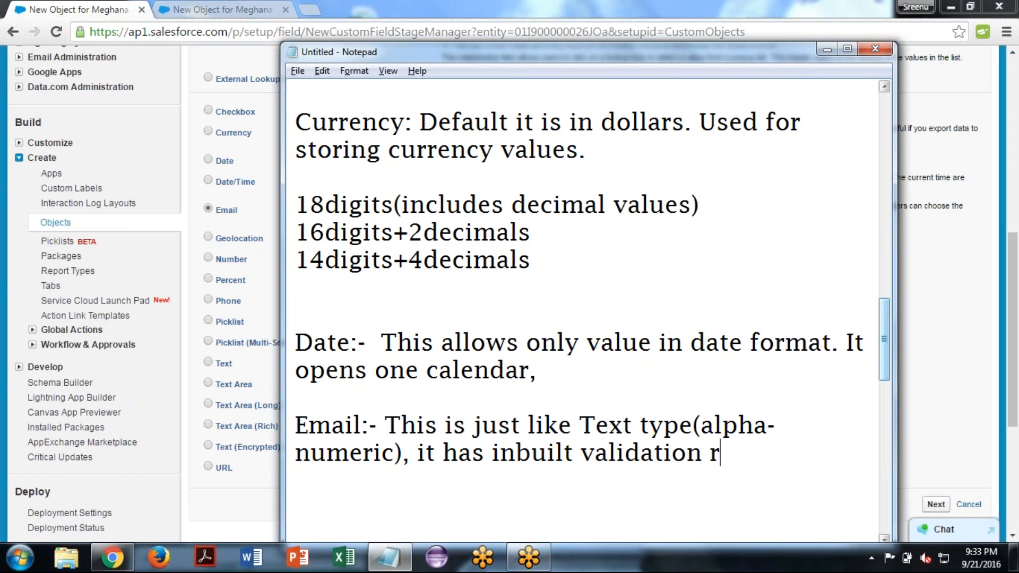
type("ule to ")
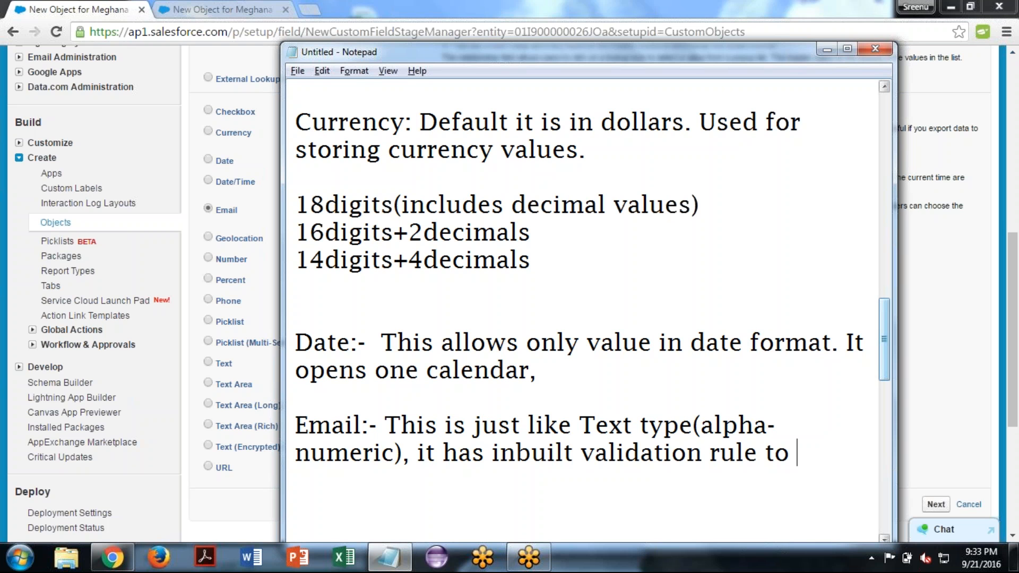
type("check")
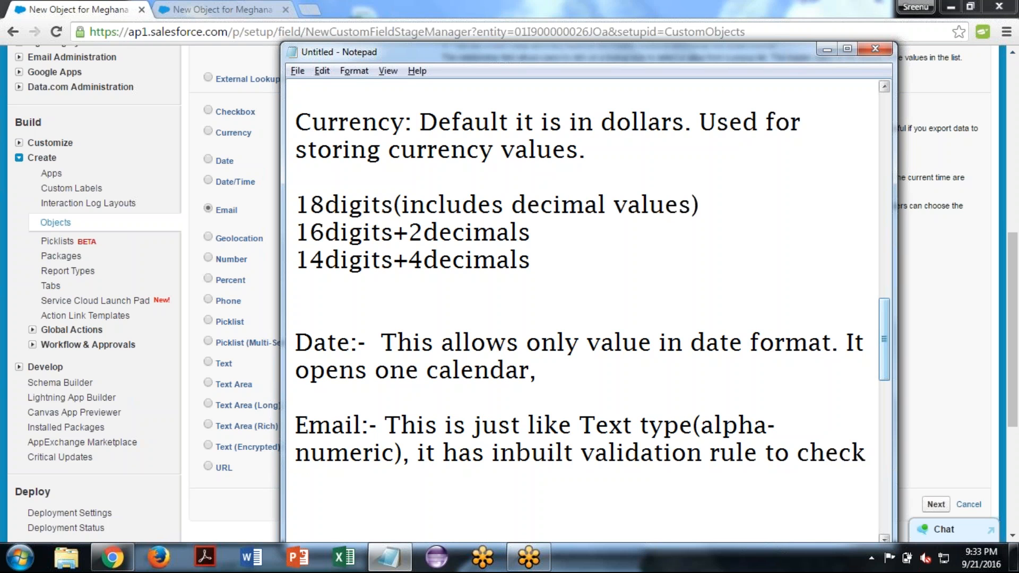
type(" whert")
- Extend the Email note after "validation rule" with "to check whether the input"
key("BackSpace")
key("BackSpace")
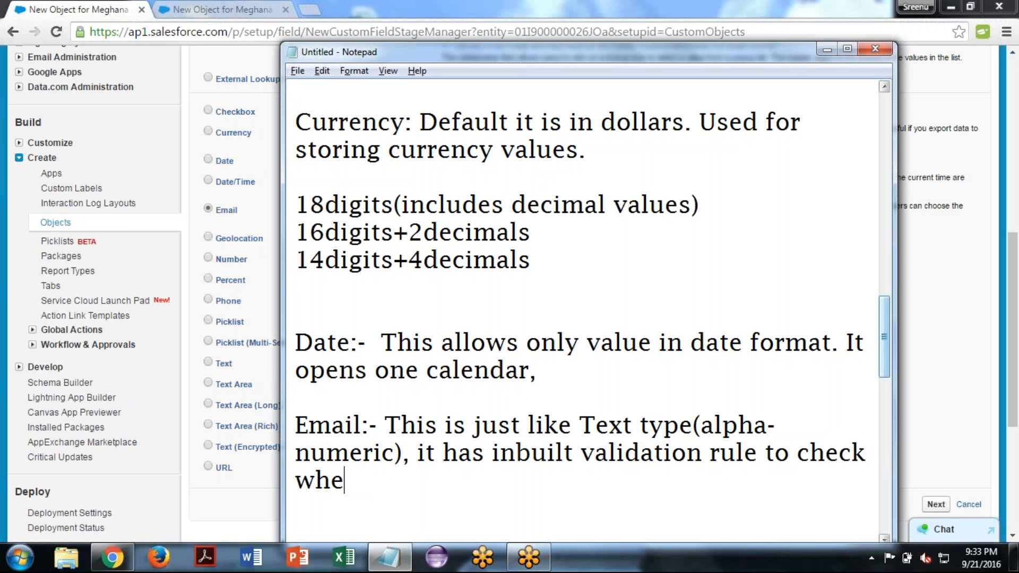
type("ther the ")
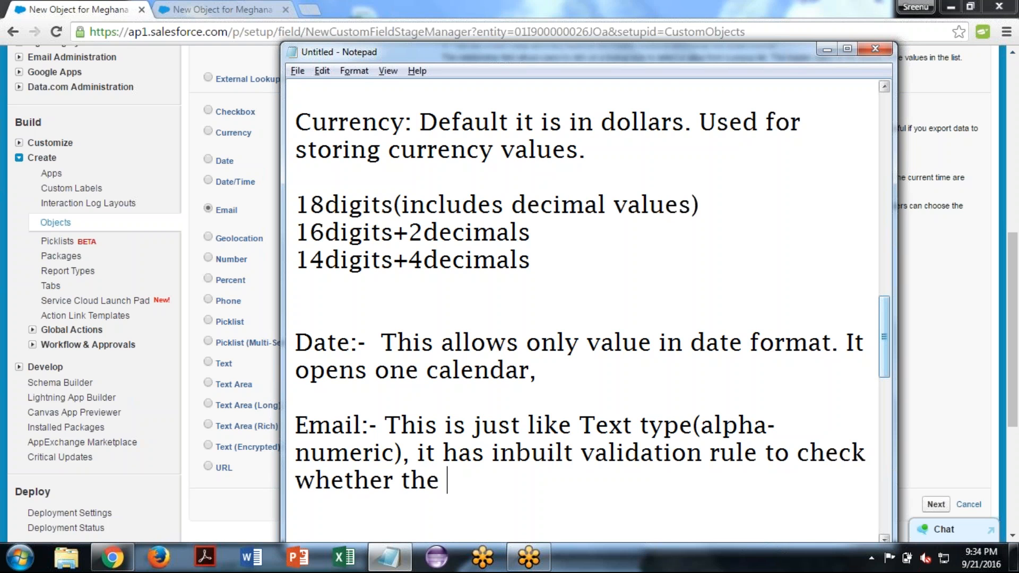
type("input")
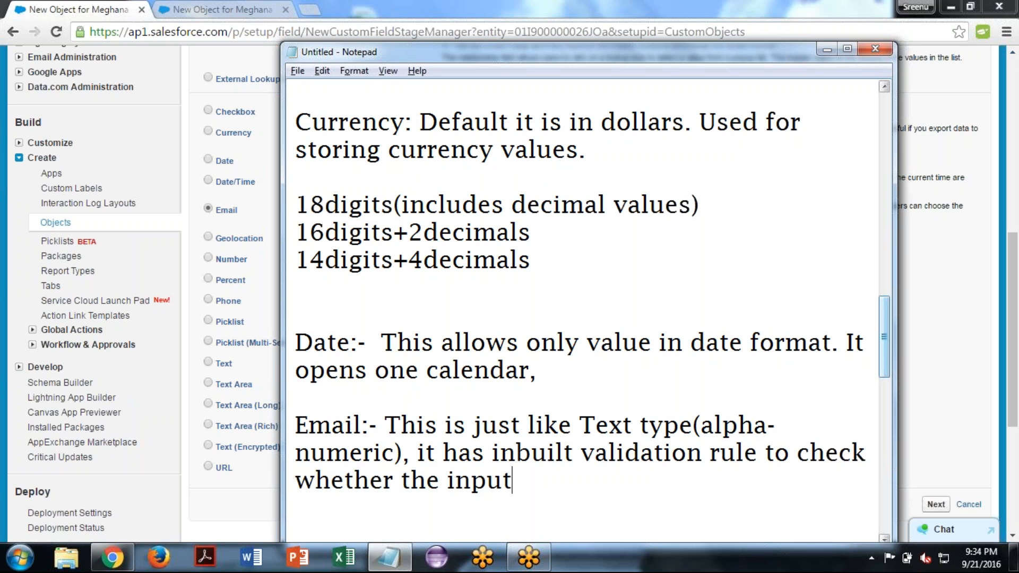
type(" te")
type("xt for t")
type("his")
- Finish the Email note with "text for this field is a valid email id or not?" and add blank lines below
key("BackSpace")
type("is field is a valid email ")
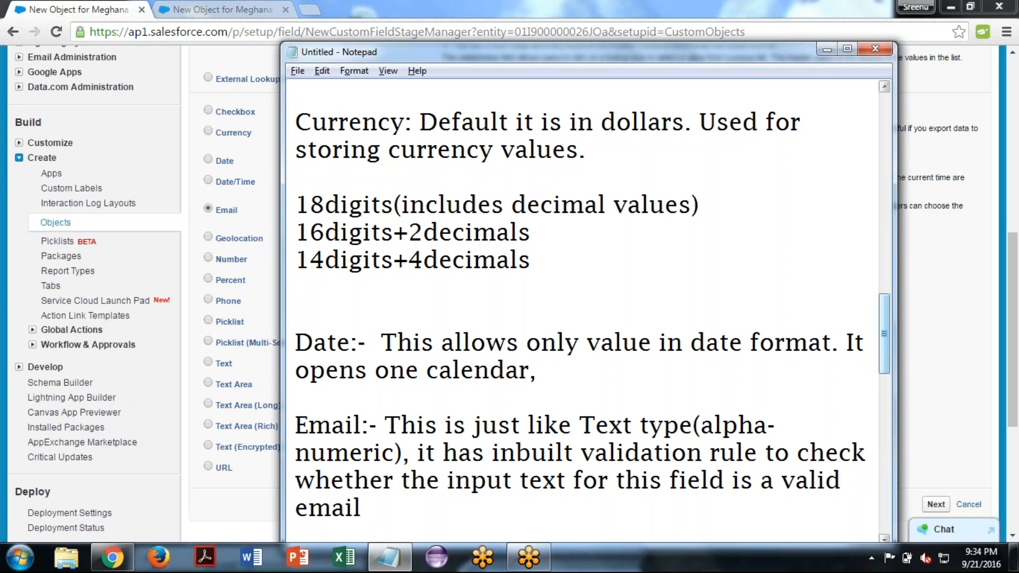
type("id or not?")
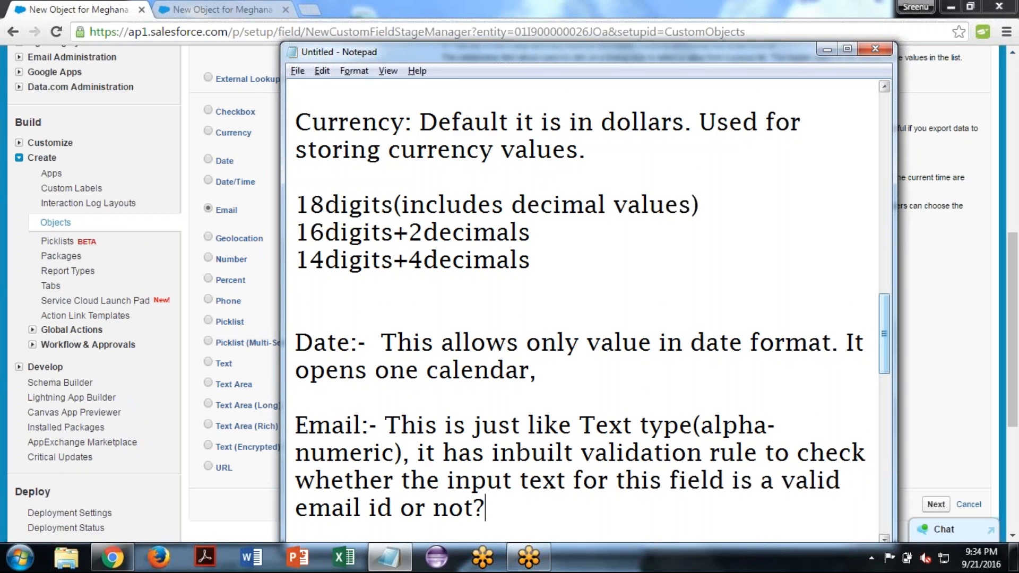
key("Return")
key("Return")
- Return to the Salesforce custom field wizard, proceed with the Email type and set the field label to "Email Address"
left_click(334, 282)
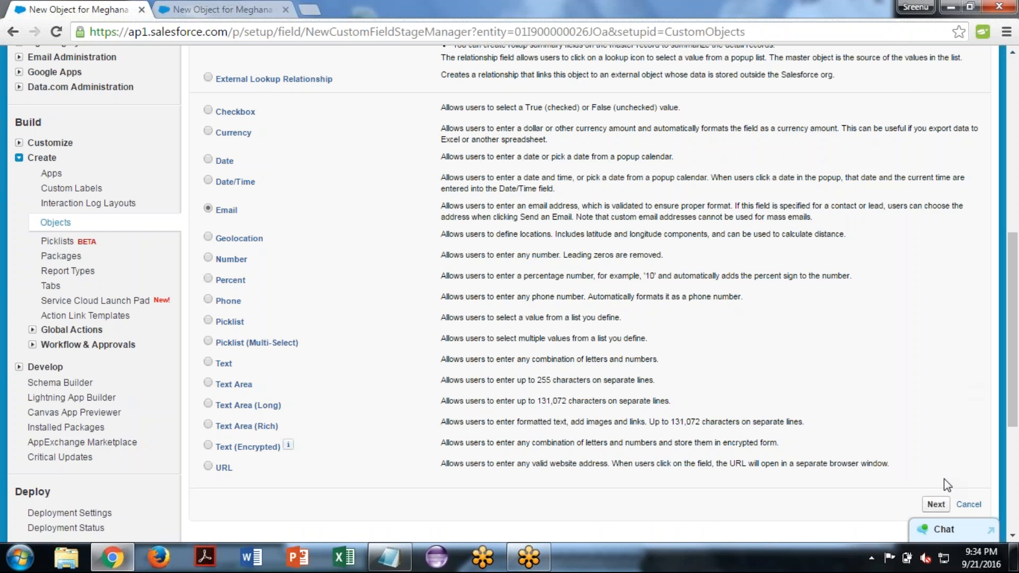
left_click(929, 507)
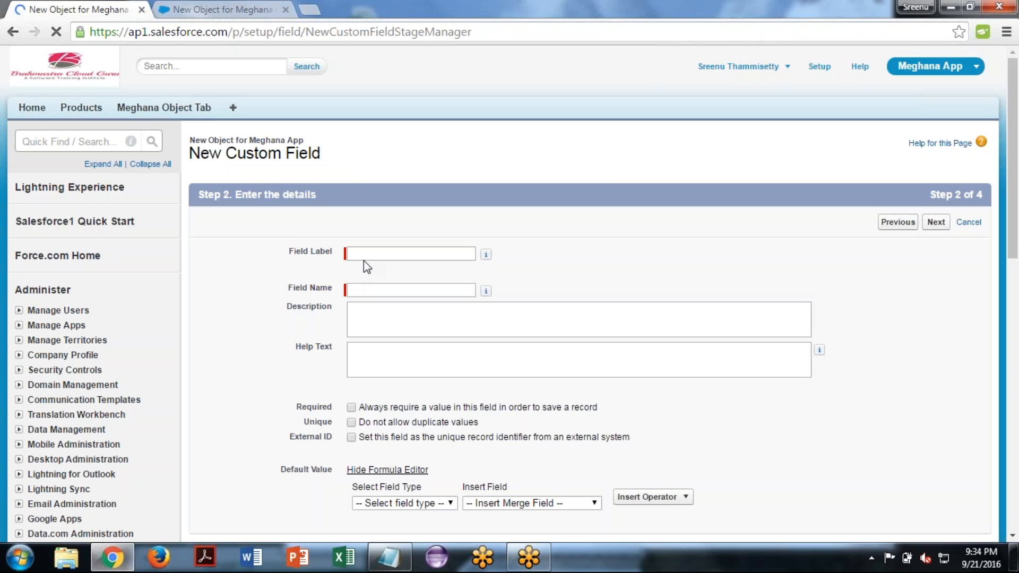
left_click(365, 258)
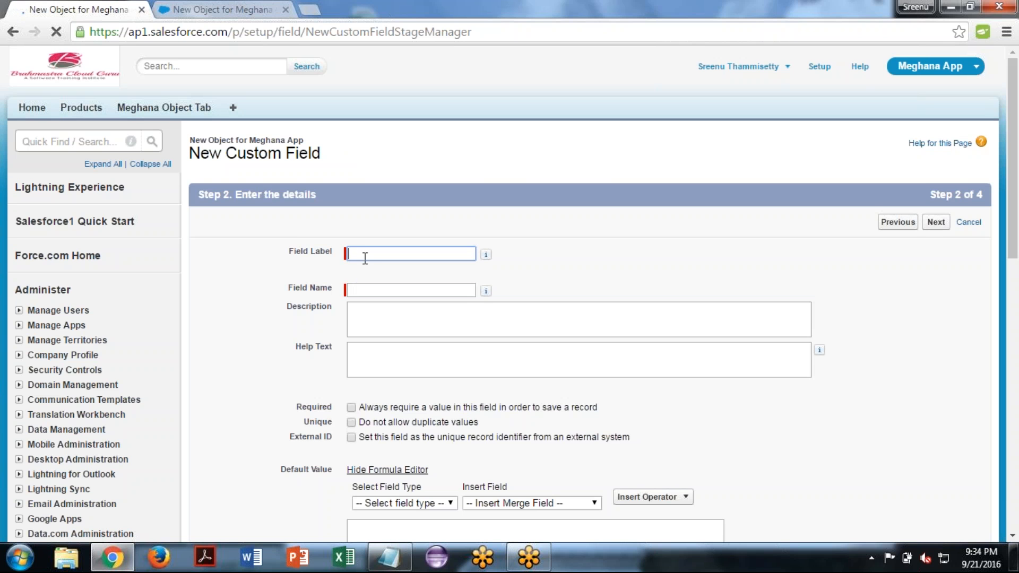
type("E")
type("mp")
key("BackSpace")
key("BackSpace")
key("BackSpace")
type("Email Address")
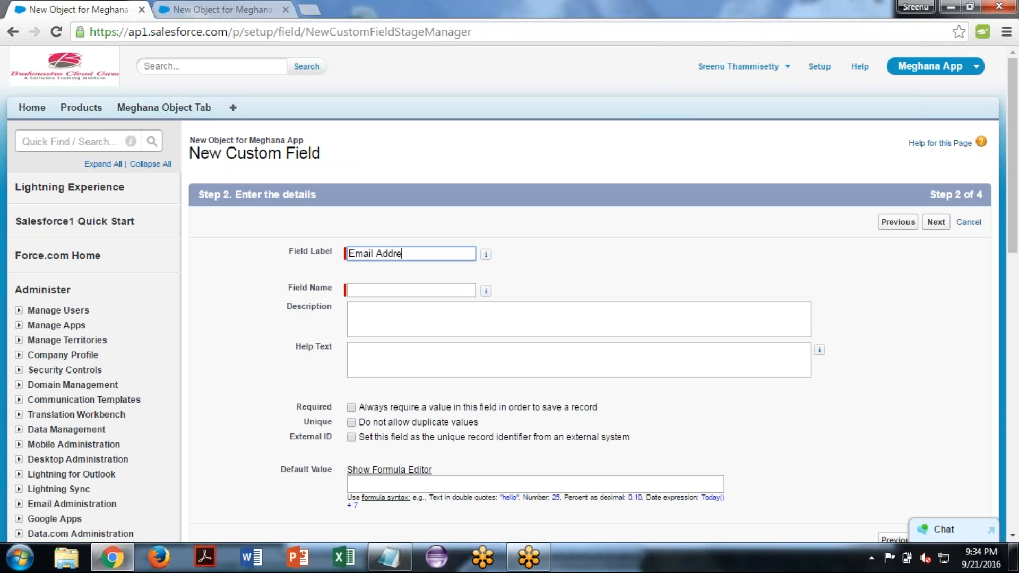
key("Tab")
key("Tab")
key("Tab")
key("Tab")
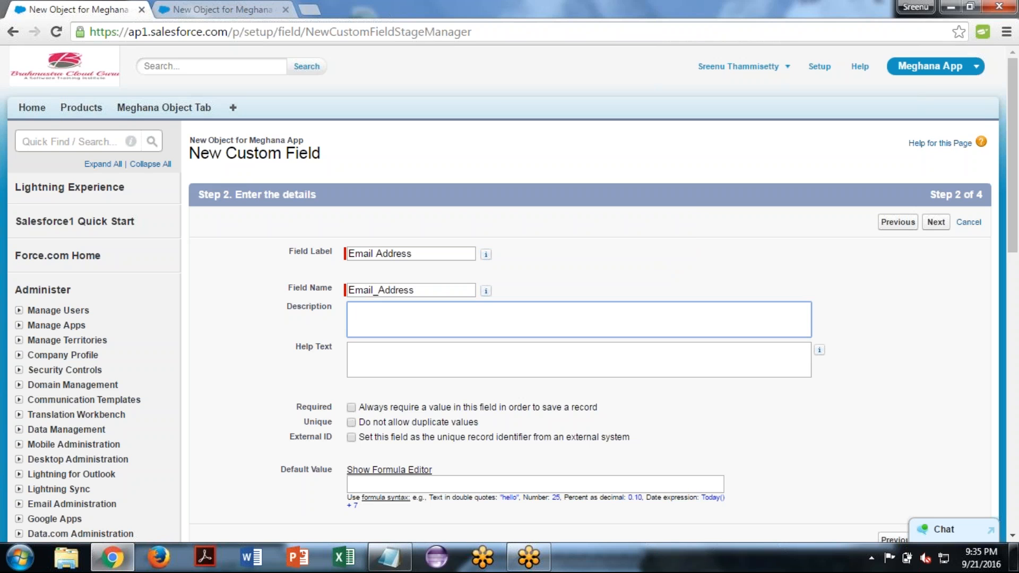
type("This contains the com")
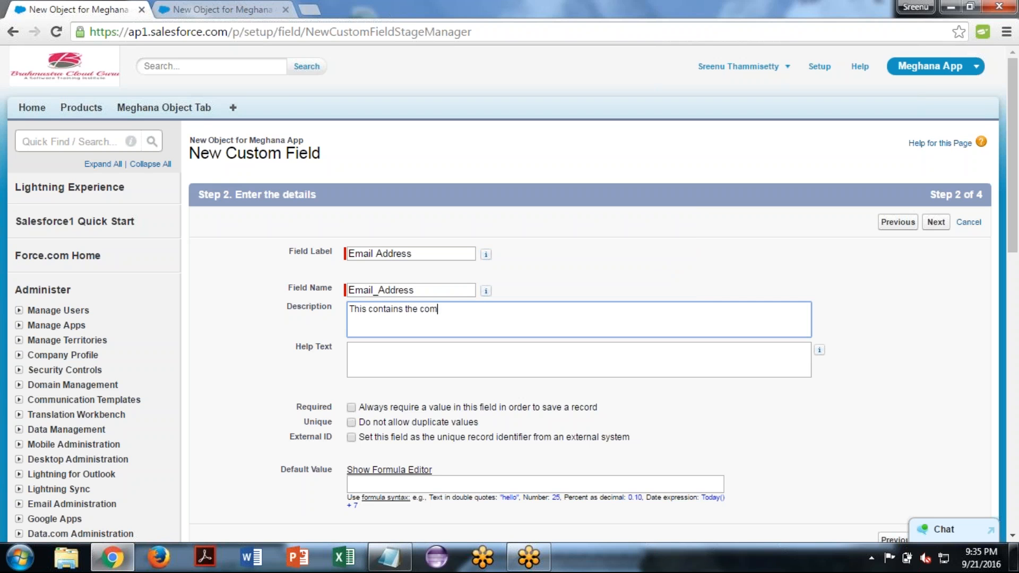
- Enter the field description "This contains the company Email address."
type("pany Email address.")
- Start the field's help text with "The value for this field should"
left_click(457, 360)
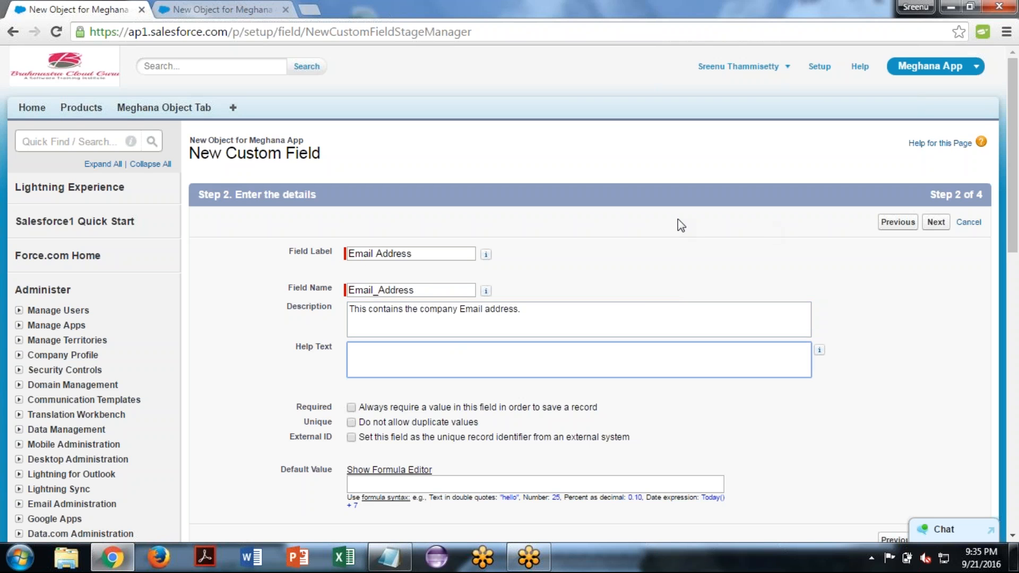
type("The value for this field should b")
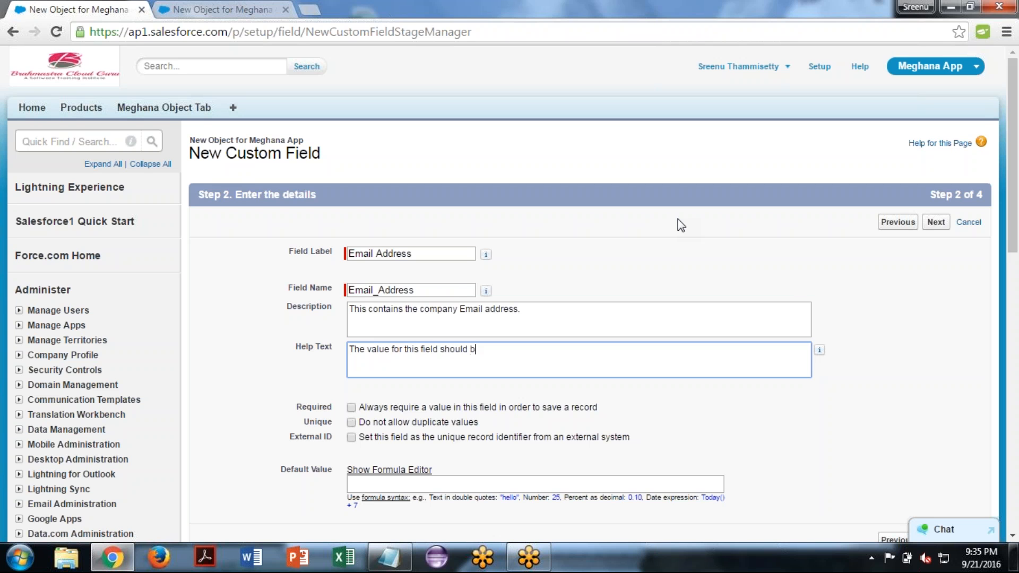
type("e va")
- Complete the help text sentence with "be valid email address."
key("BackSpace")
key("BackSpace")
key("BackSpace")
key("BackSpace")
type("e vali")
type("d email")
type(" address")
type(".")
- Append "(Format)" to the end of the help text
type("()")
type("Form")
type("at.")
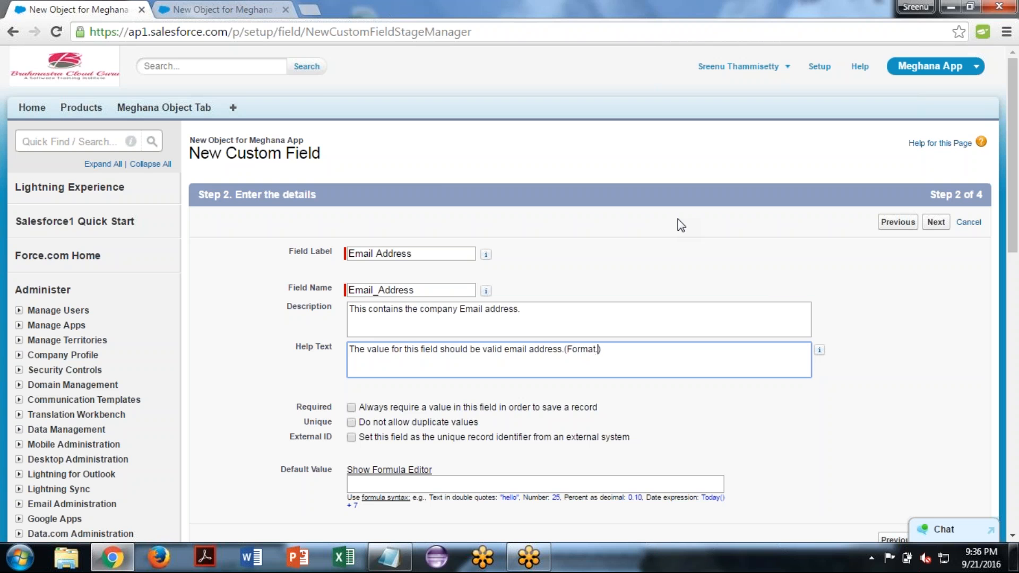
key("BackSpace")
- Switch to the Notepad notes and add a "Valid Email Format:" line, starting a sample address with "contact"
left_click(393, 544)
type("Valid E")
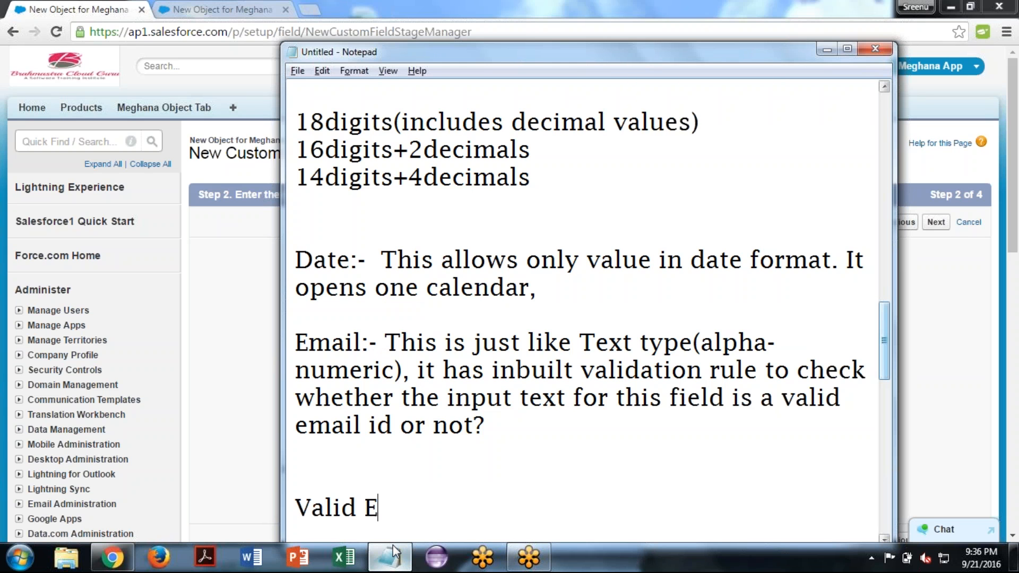
type("mail For")
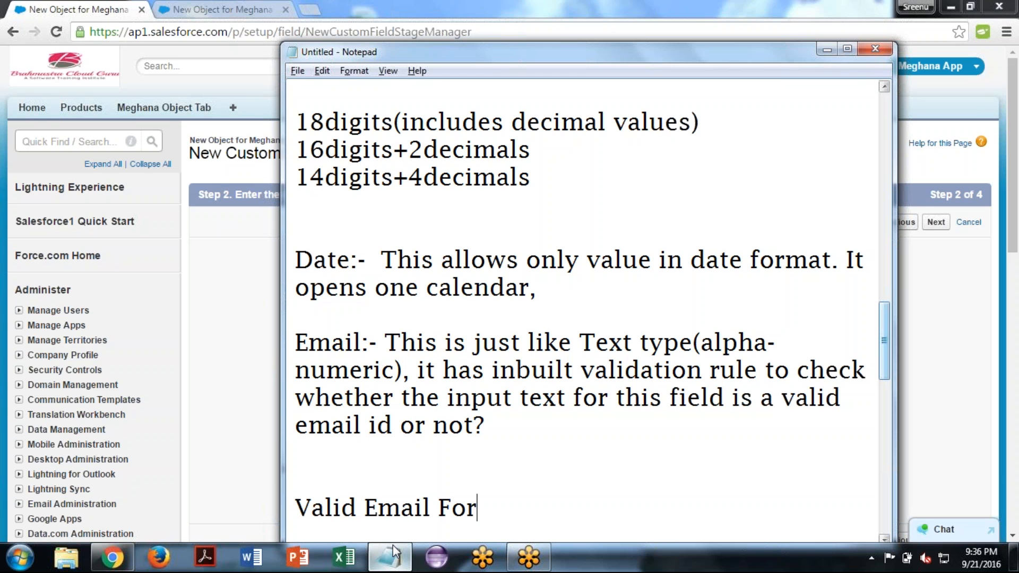
type("mat:")
type("em")
key("BackSpace")
key("BackSpace")
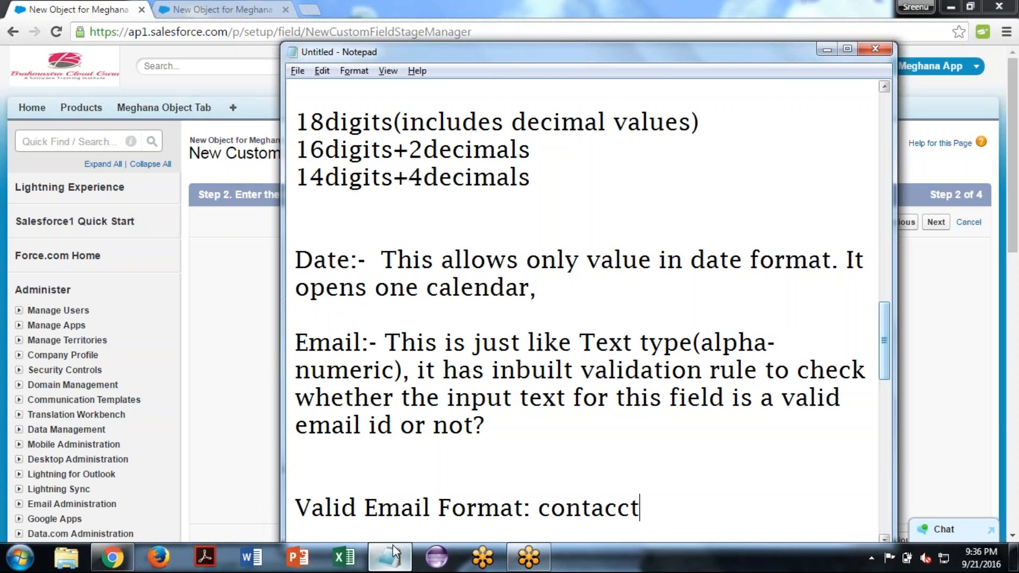
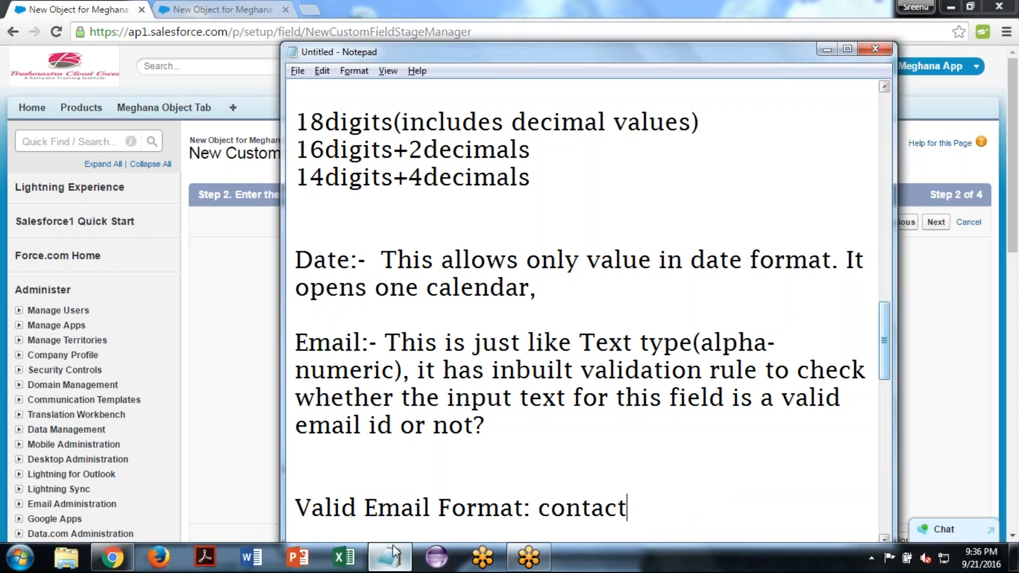
- Complete the sample email address on the "Valid Email Format:" line with the @ sign and Yahoo's Indian domain
type("@hot")
type("mail")
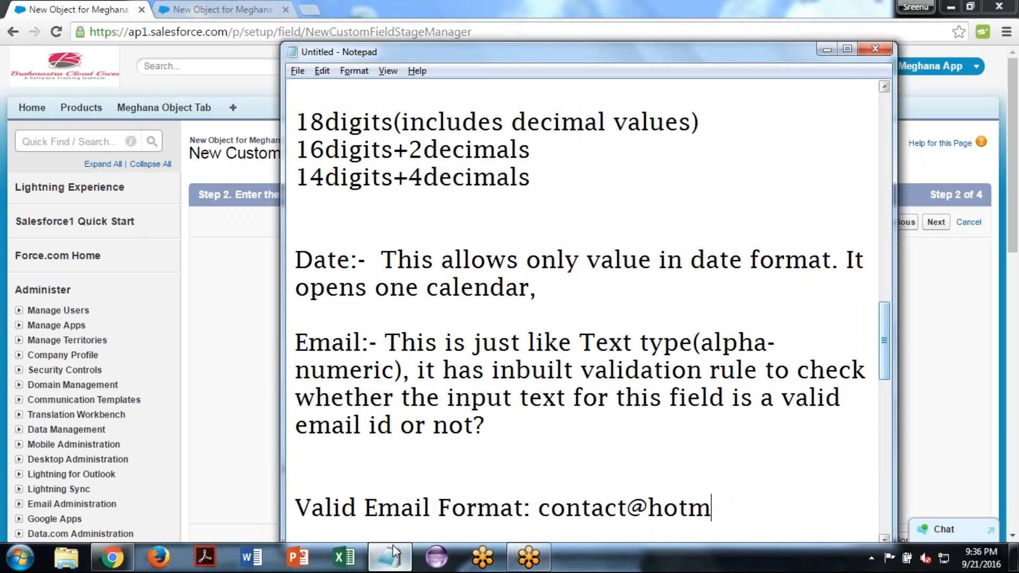
type(".com")
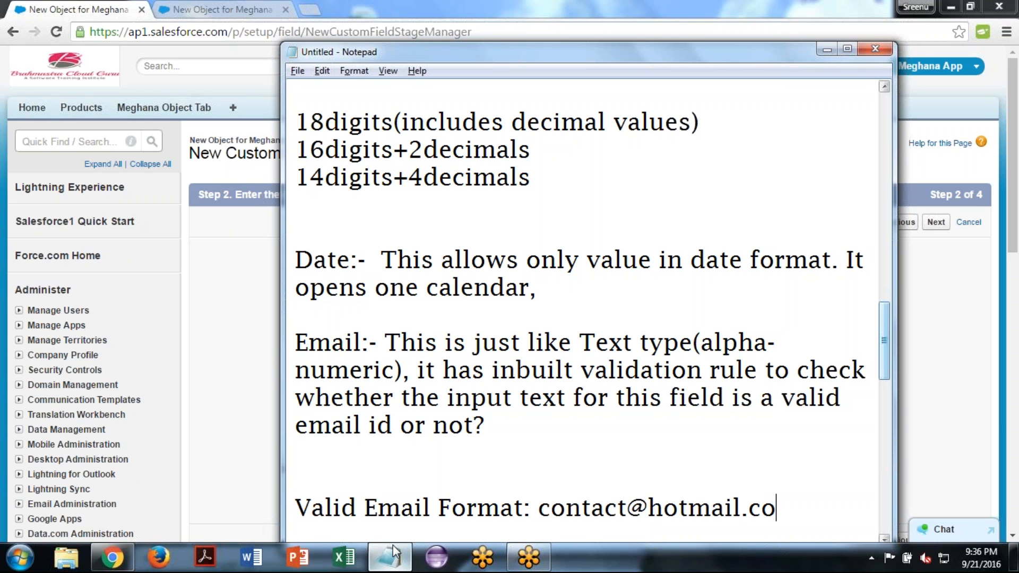
key("BackSpace")
key("BackSpace")
key("BackSpace")
key("BackSpace")
key("BackSpace")
key("BackSpace")
key("BackSpace")
key("BackSpace")
key("BackSpace")
key("BackSpace")
key("BackSpace")
type("ya")
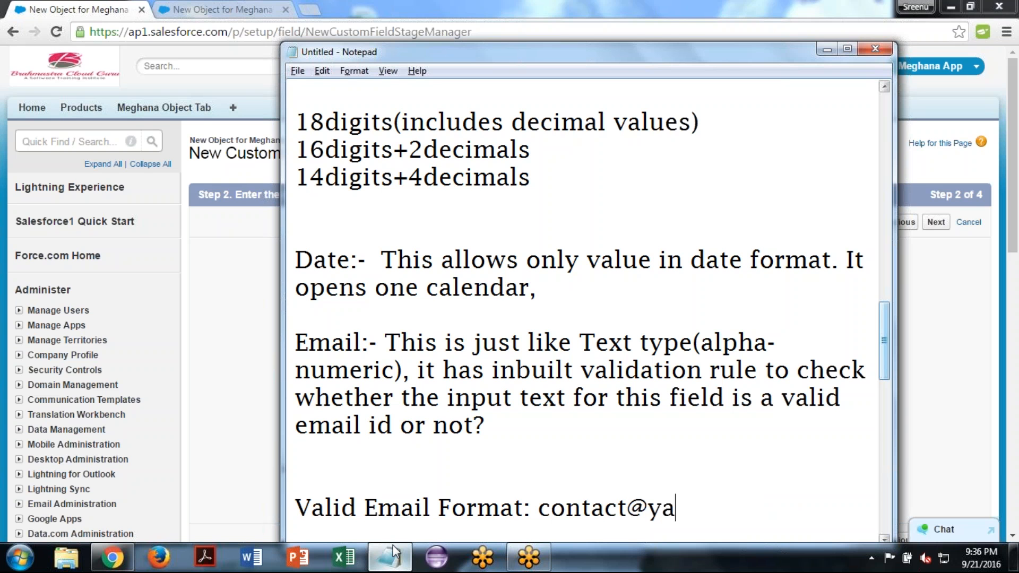
type("hoo.co.in")
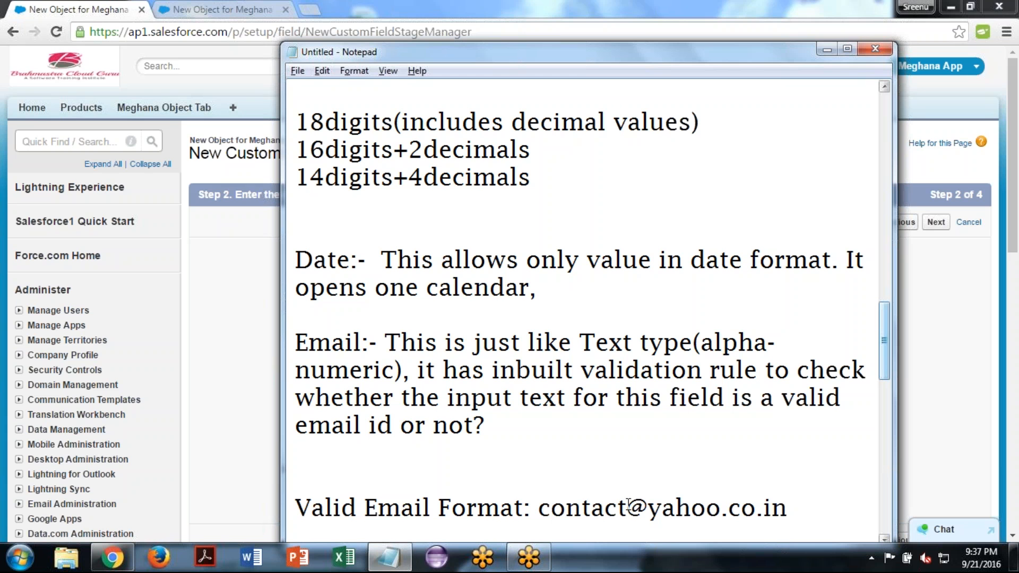
- Highlight in turn the @ sign, the provider name and the domain suffix of the sample email address
left_click_drag(628, 507, 646, 507)
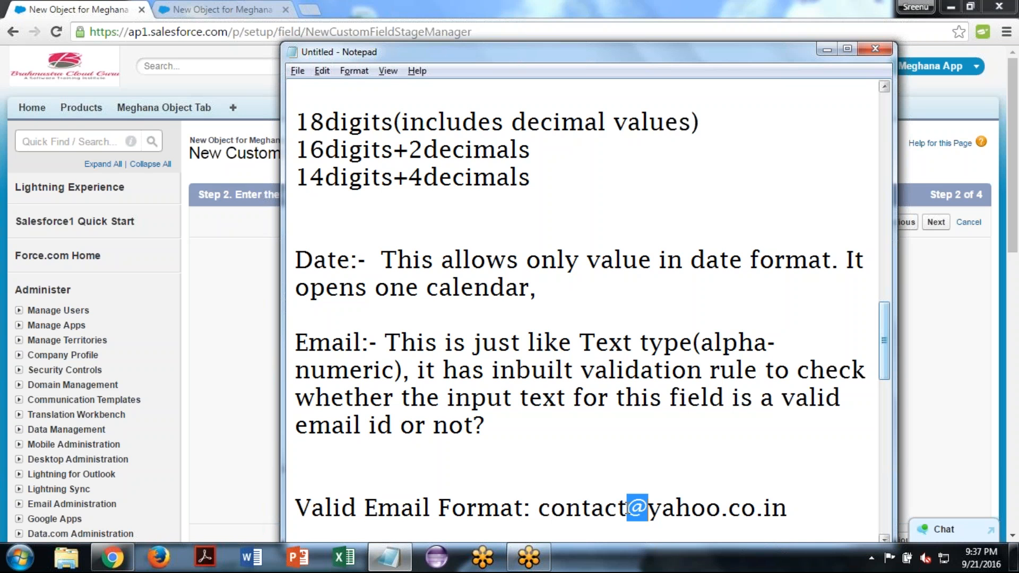
left_click_drag(654, 508, 715, 510)
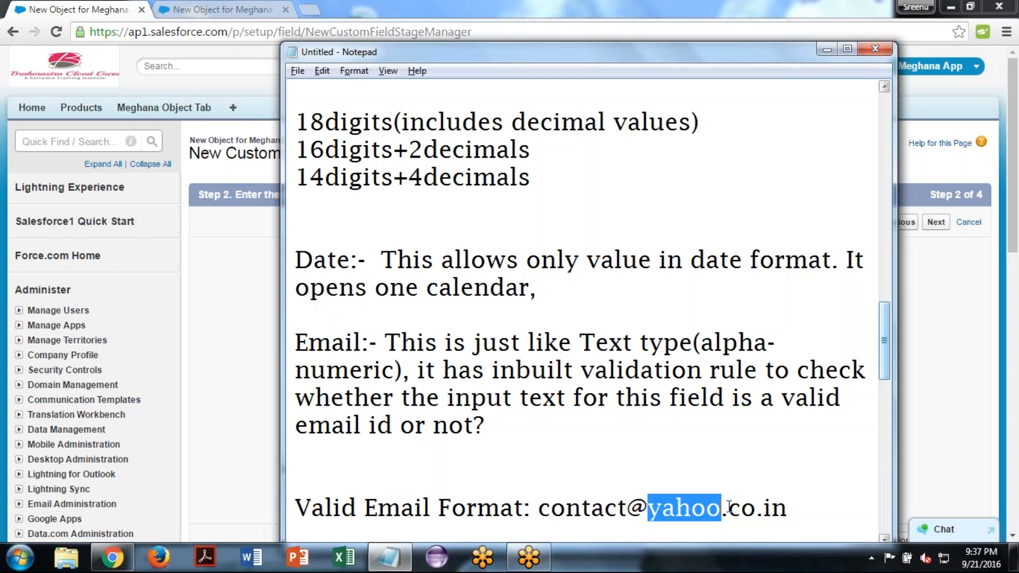
left_click_drag(728, 508, 789, 514)
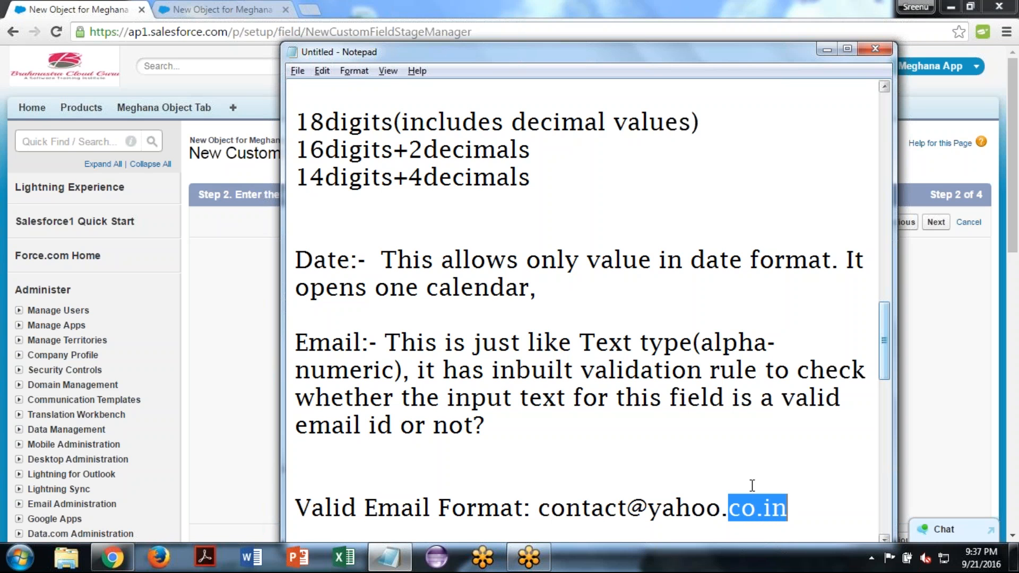
left_click(716, 444)
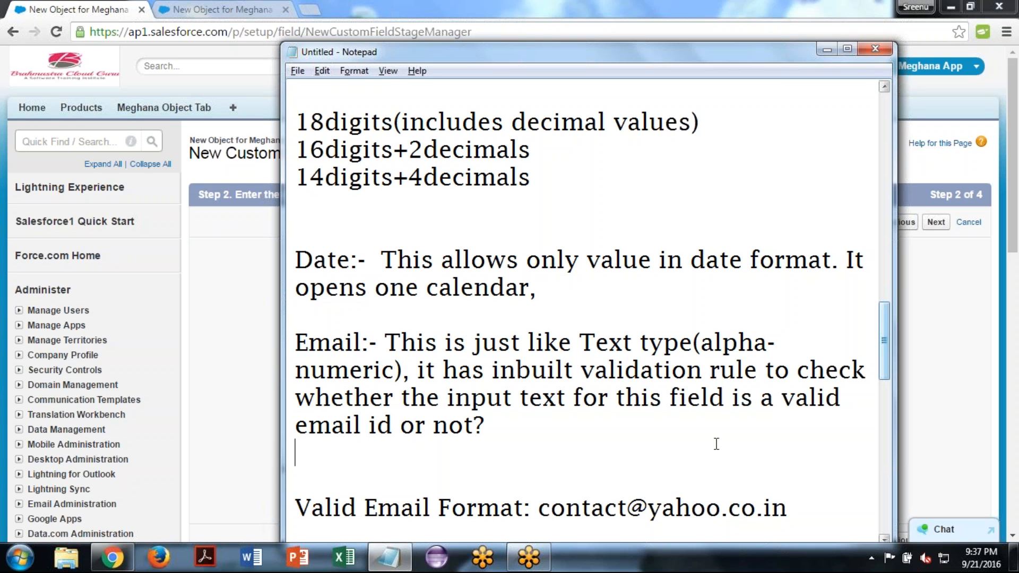
- Return to Salesforce and advance the Email Address field past its details and field-level security, keeping the default options
key("alt+Tab")
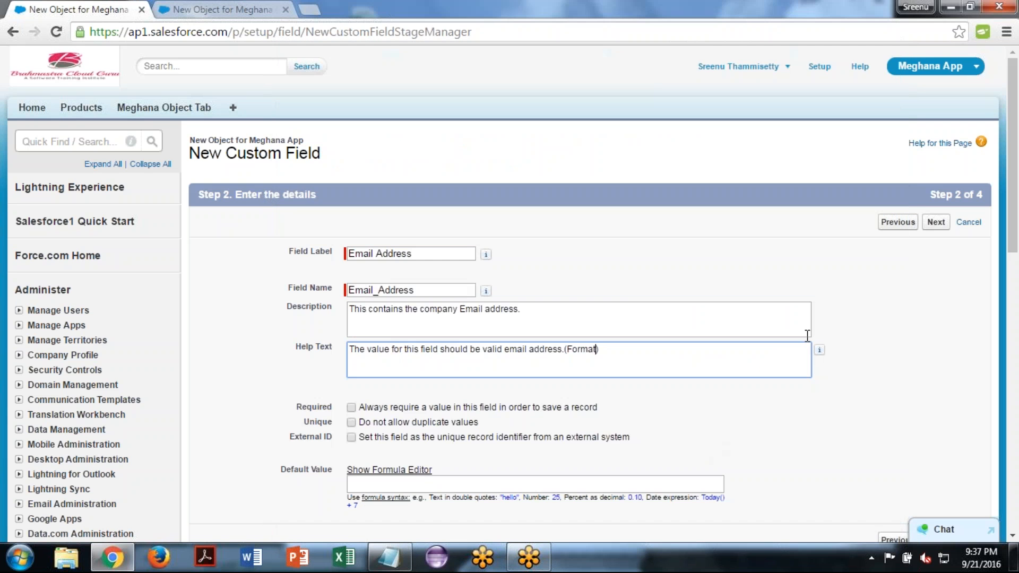
left_click(938, 16)
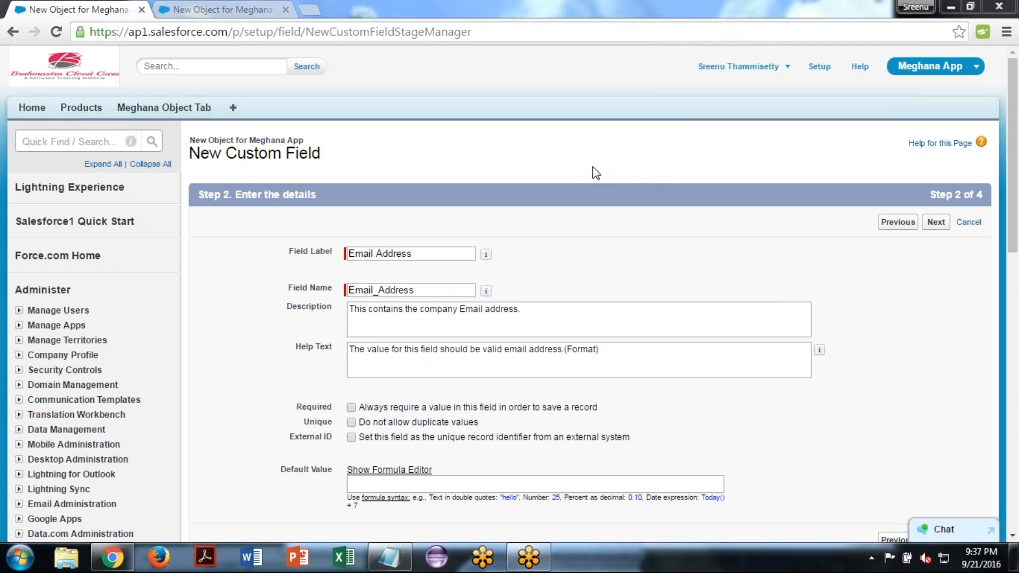
left_click(483, 418)
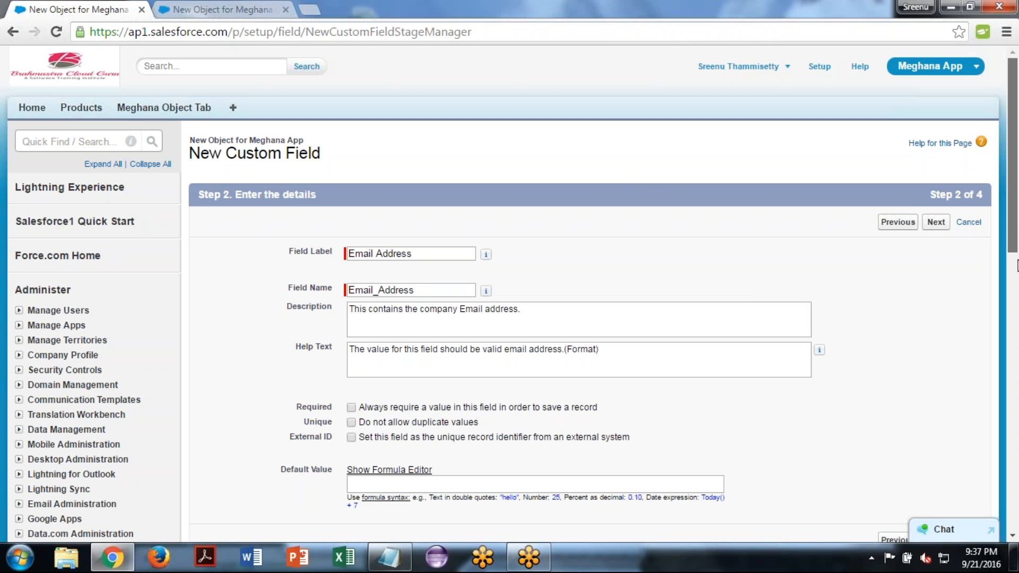
left_click_drag(1017, 260, 1018, 299)
left_click(936, 341)
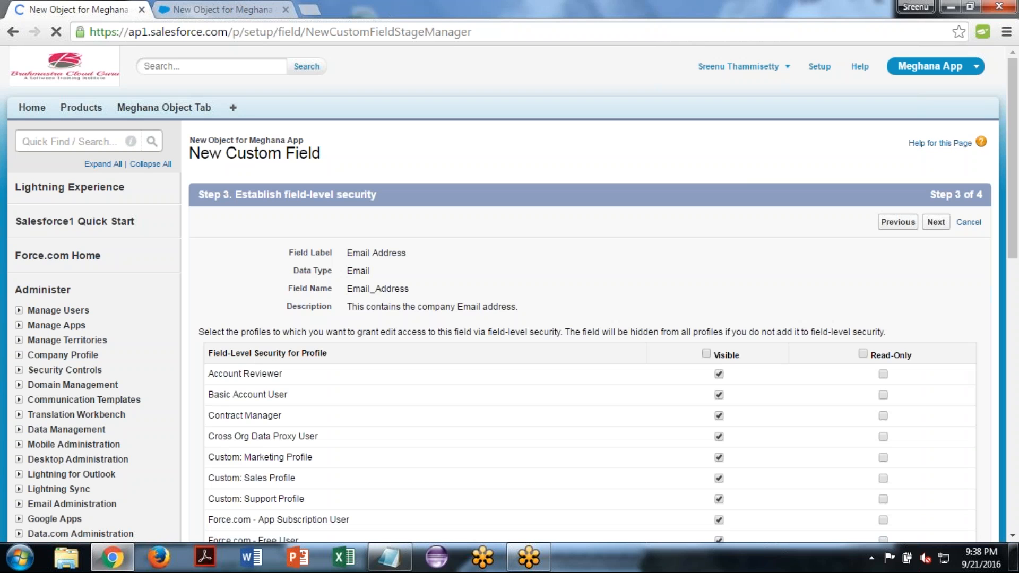
left_click(935, 222)
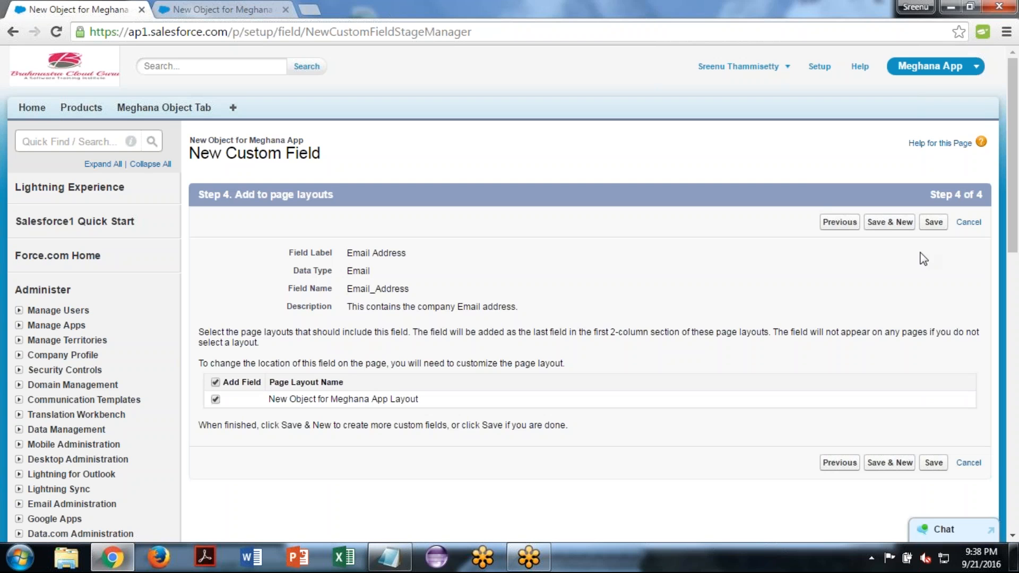
- Save the Email Address field and start another new field, then refresh the text29 record and display the Email Address help text
left_click(881, 224)
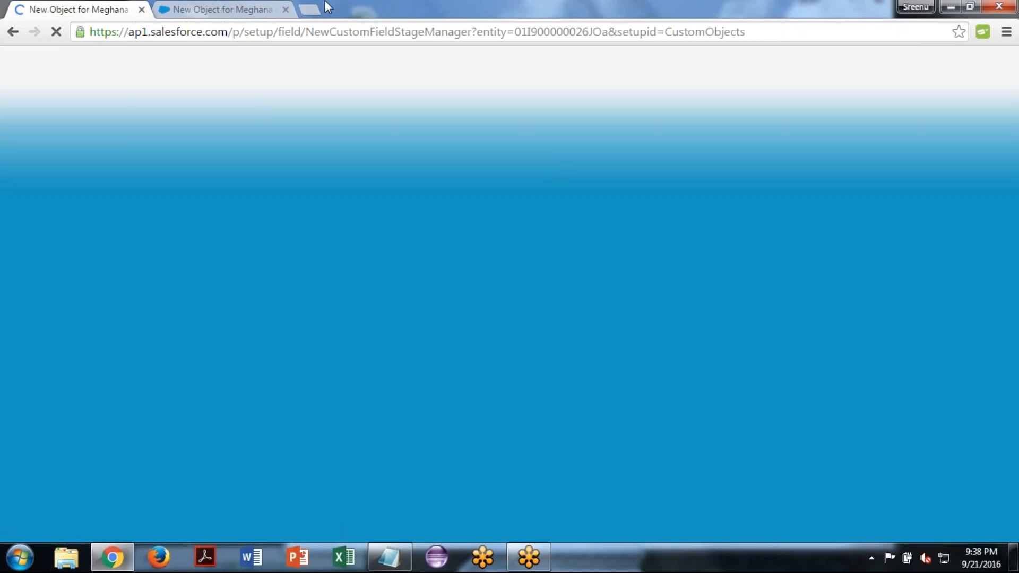
left_click(225, 7)
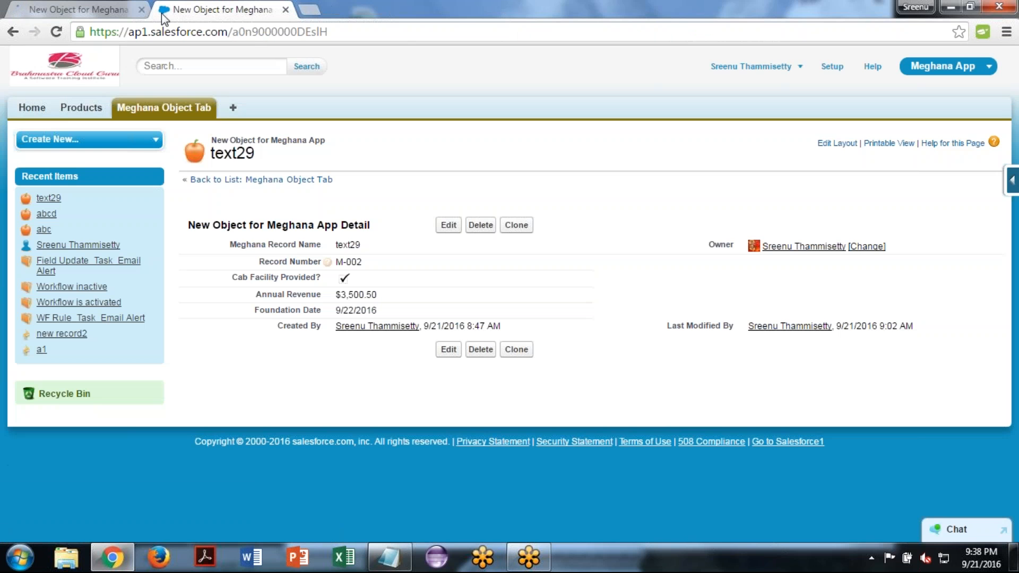
left_click(57, 33)
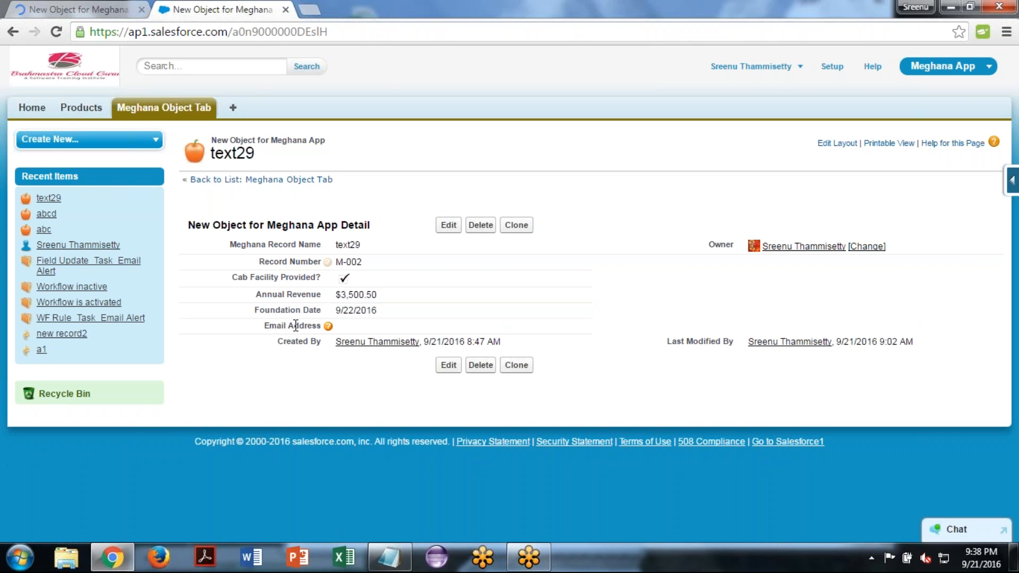
mouse_move(328, 327)
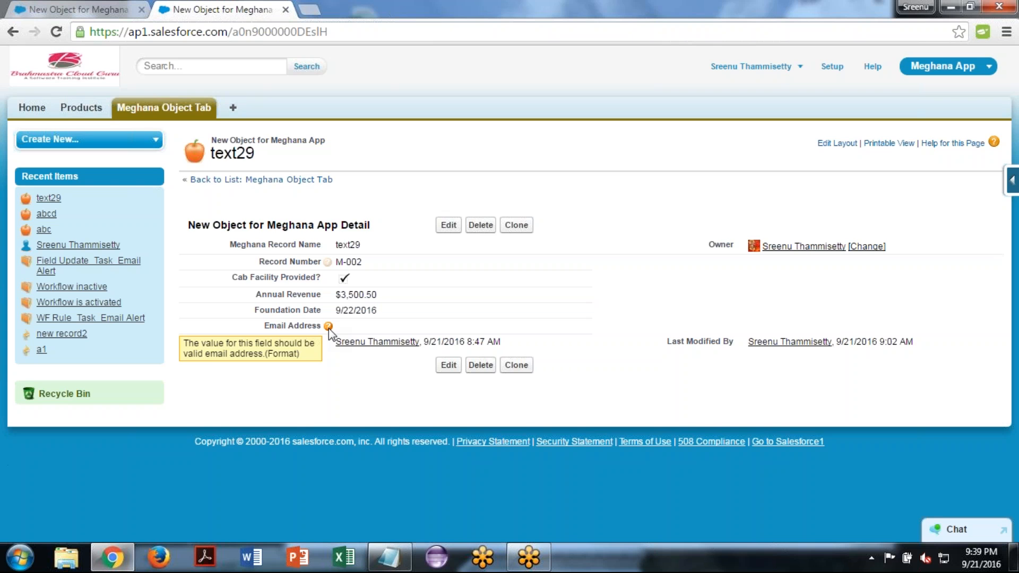
- Fill in the Email Address field of the text29 record with a valid email address and save the record
double_click(356, 326)
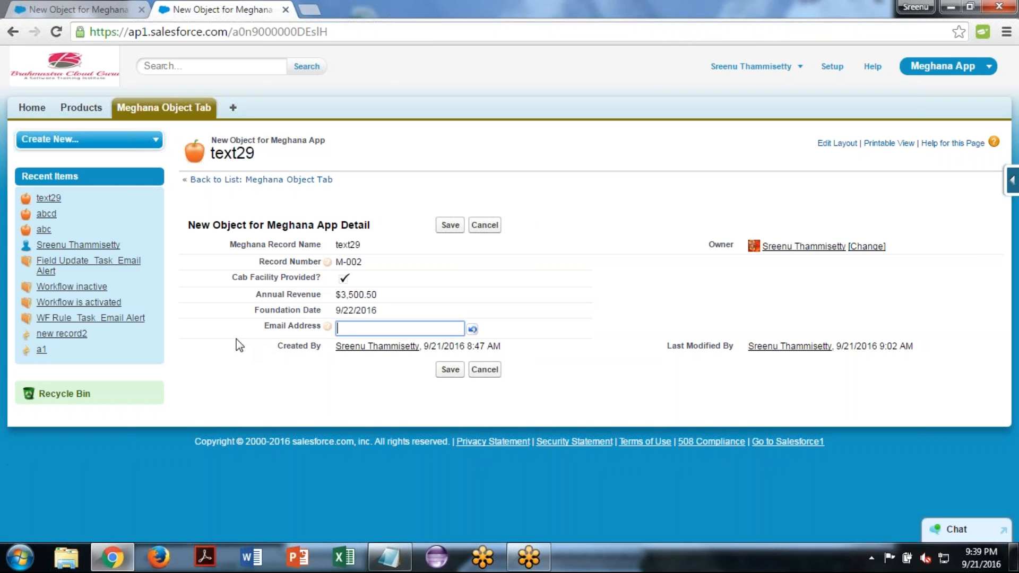
key("ctrl+v")
left_click(288, 374)
left_click(452, 369)
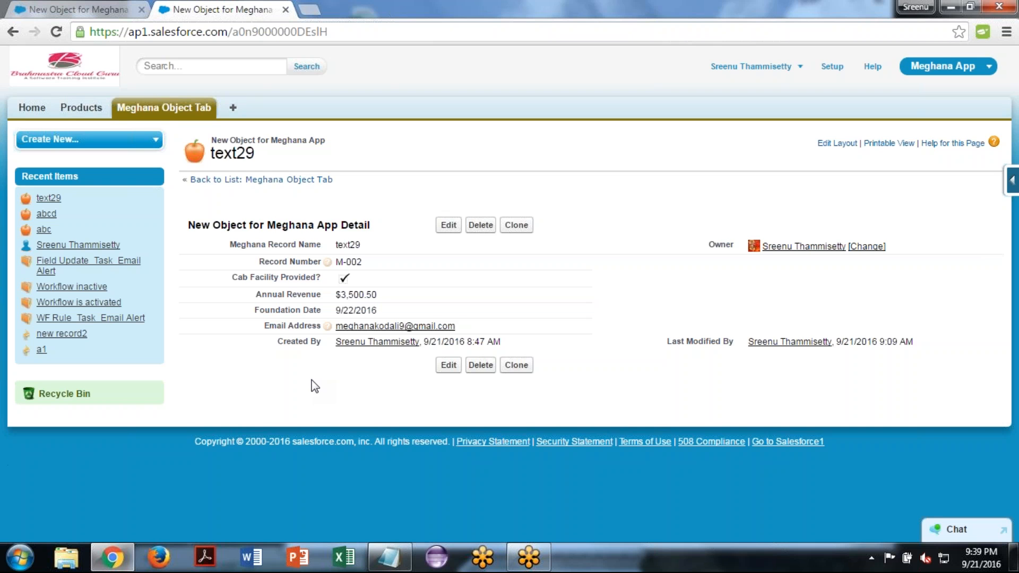
- Start a new Meghana Object Tab record named bcd with Cab Facility Provided? checked and Annual Revenue set to 45000
left_click(163, 107)
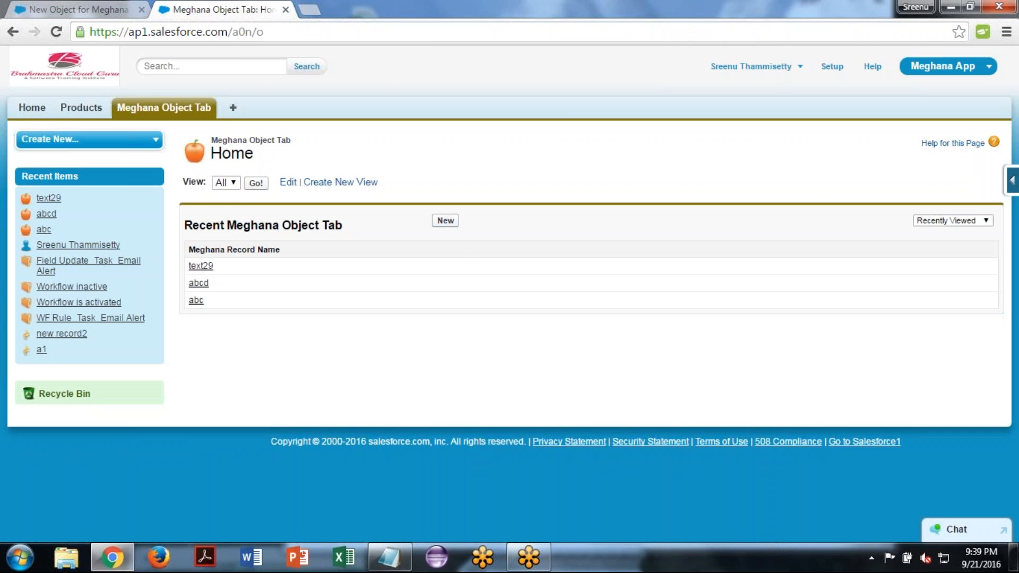
left_click(446, 222)
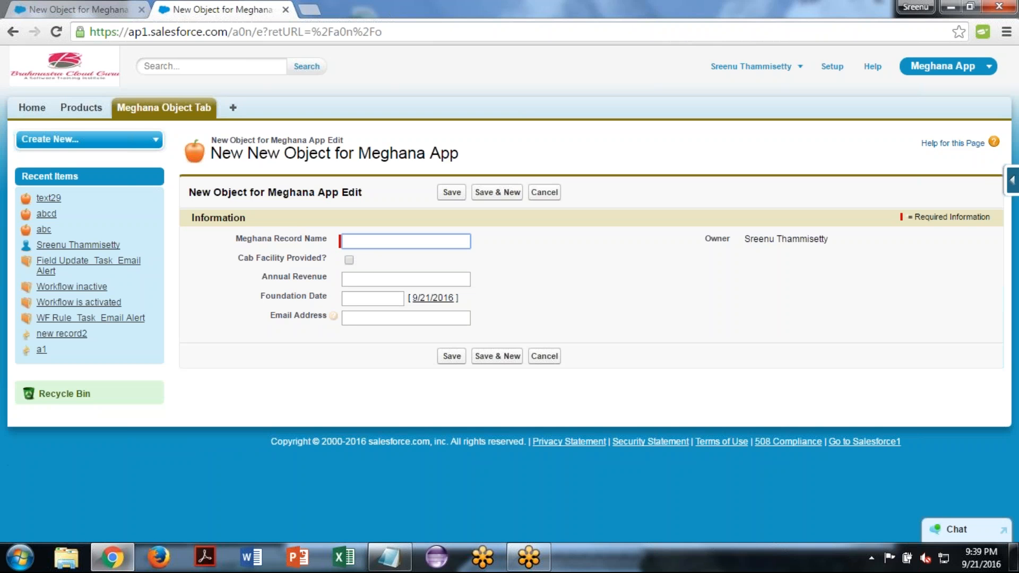
type("bcd")
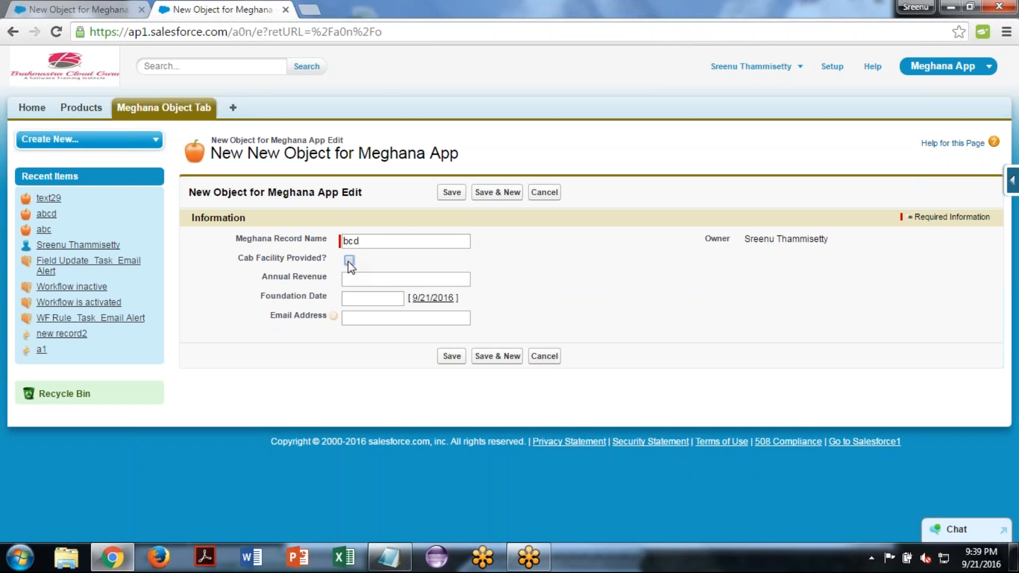
key("Tab")
type("45000")
- Set the new record's Foundation Date to 1/1/2016
left_click(390, 297)
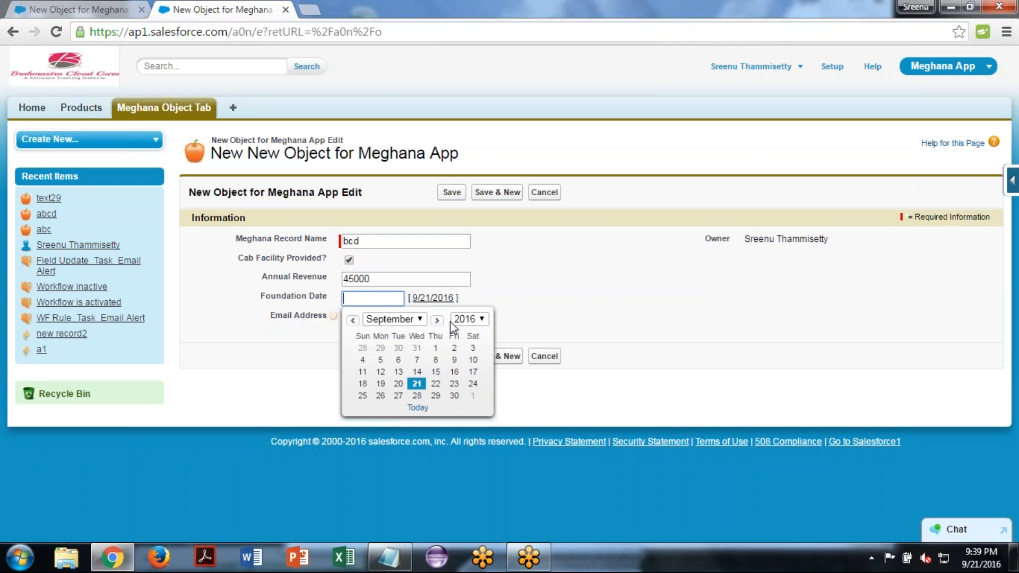
left_click(416, 323)
left_click(406, 330)
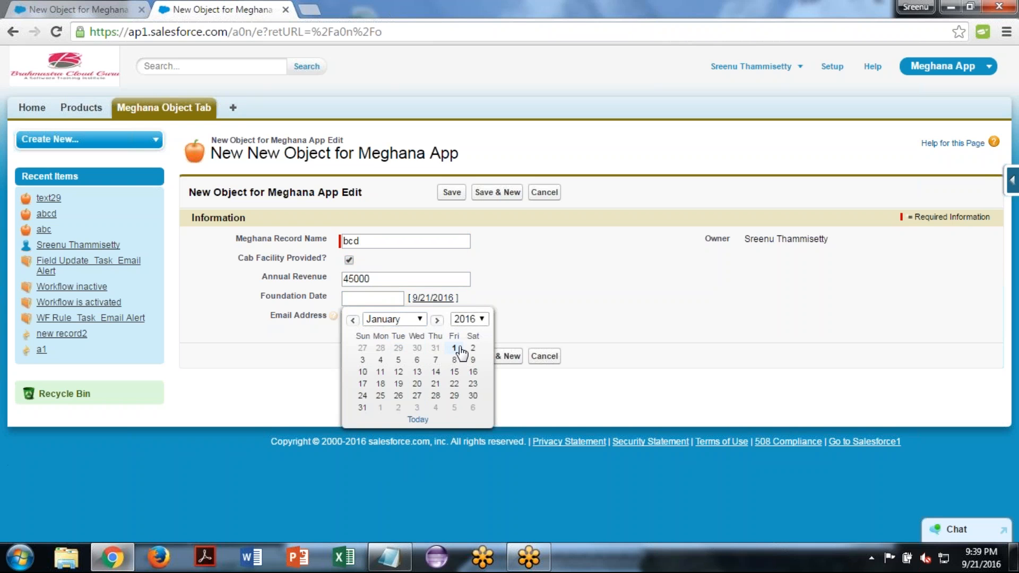
left_click(451, 348)
- Try to save the bcd record with a sample Gmail address that lacks the @ sign in Email Address
left_click(375, 317)
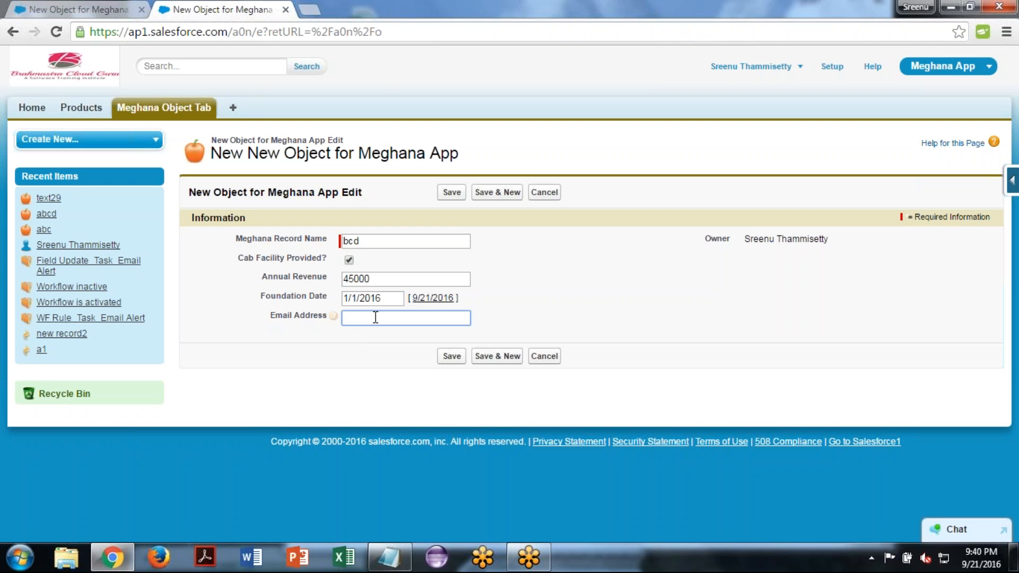
left_click(451, 357)
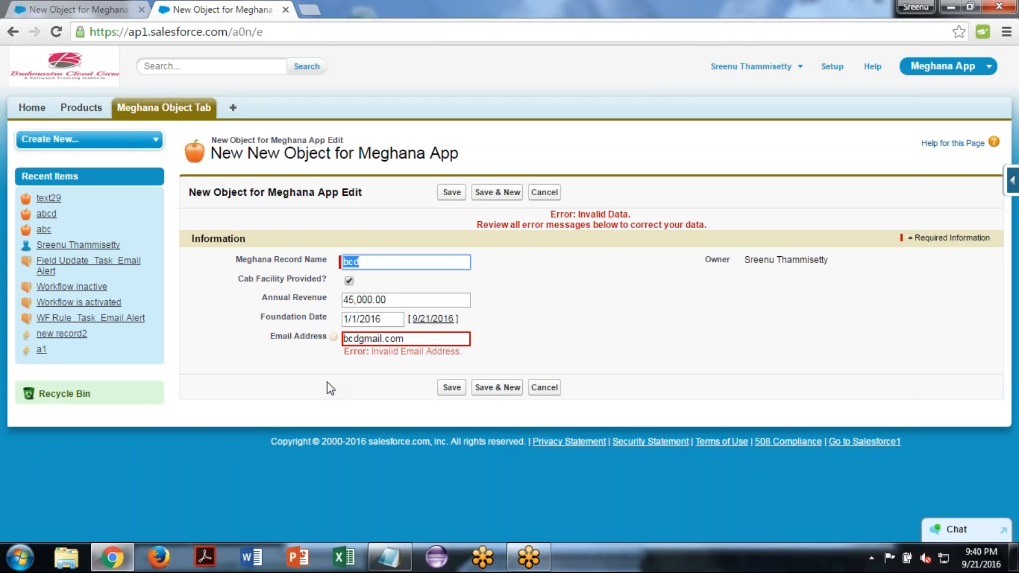
- Insert the missing @ sign before the provider name in the Email Address and save the bcd record
left_click(361, 338)
type("@")
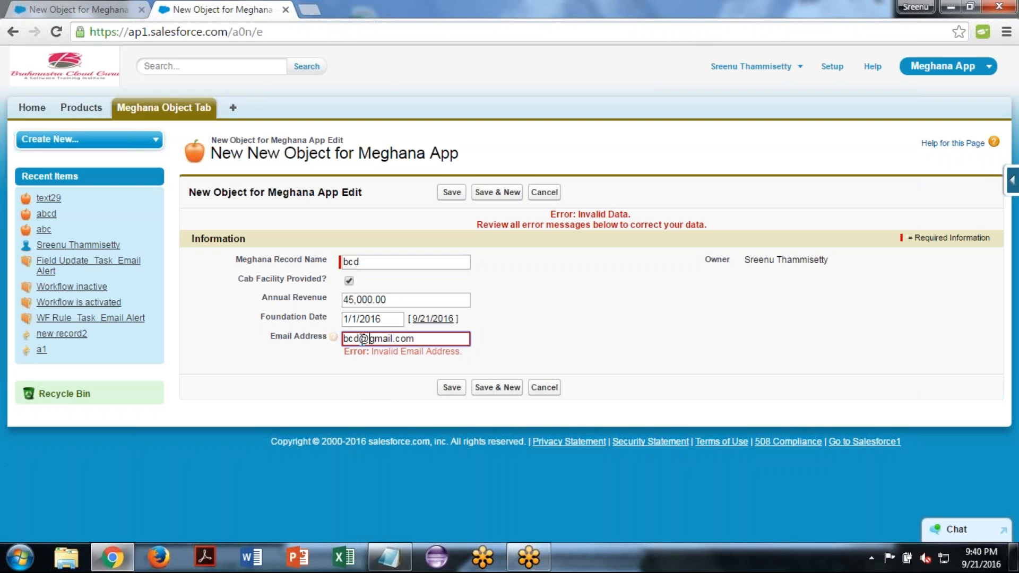
left_click(452, 388)
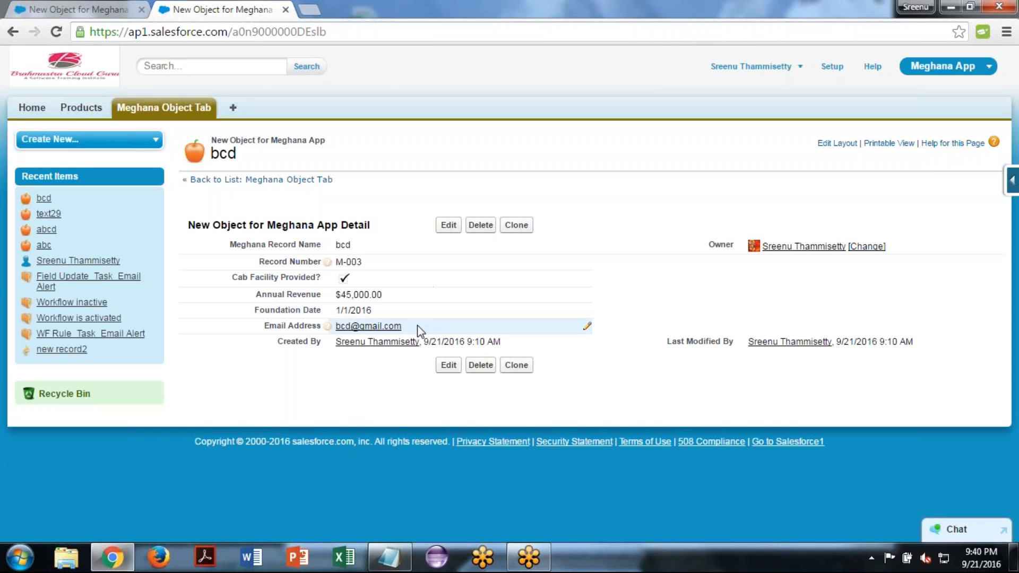
- Try to save the bcd record's Email Address with the dot before "com" removed
double_click(417, 325)
left_click(392, 325)
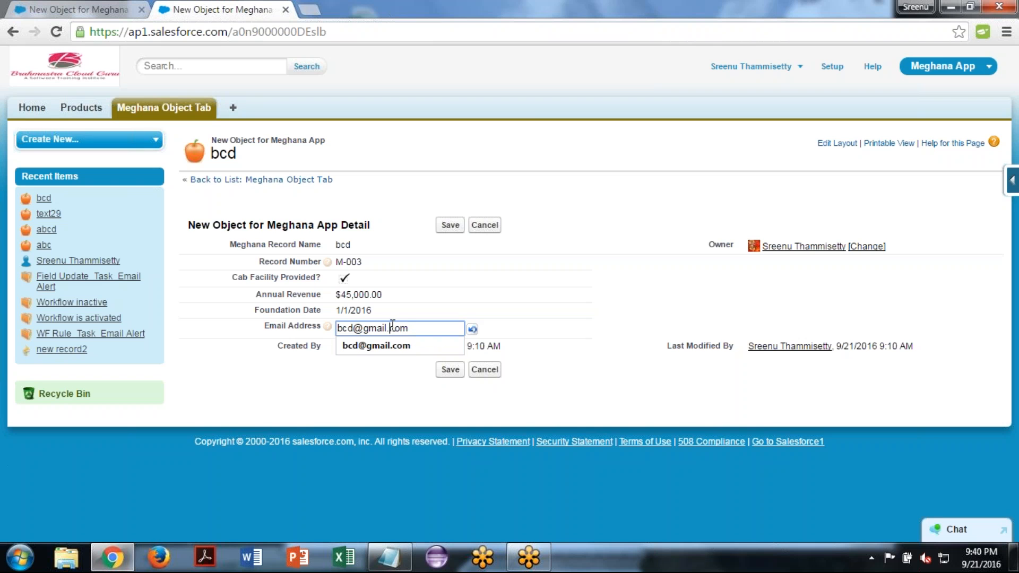
key("BackSpace")
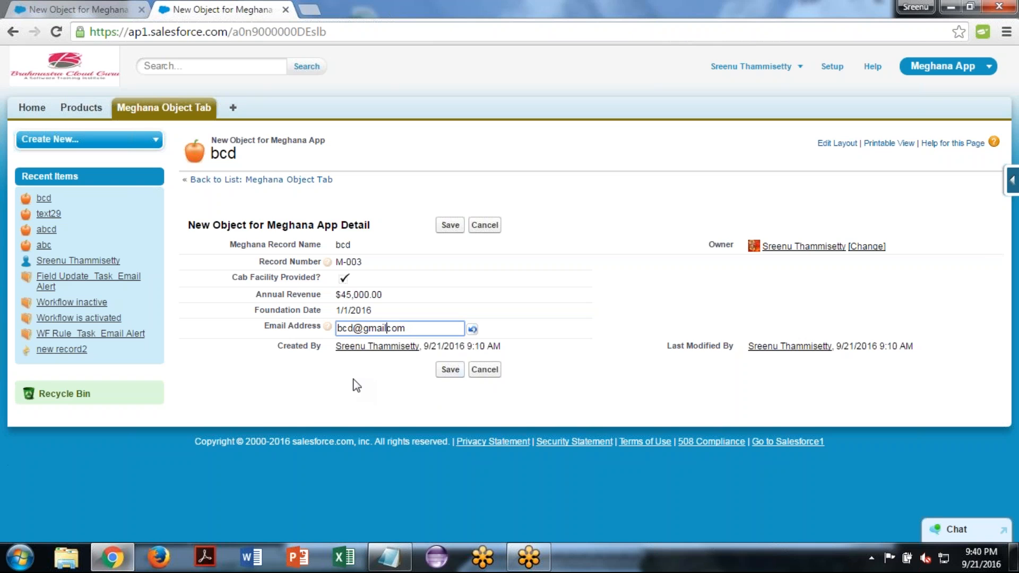
left_click(444, 371)
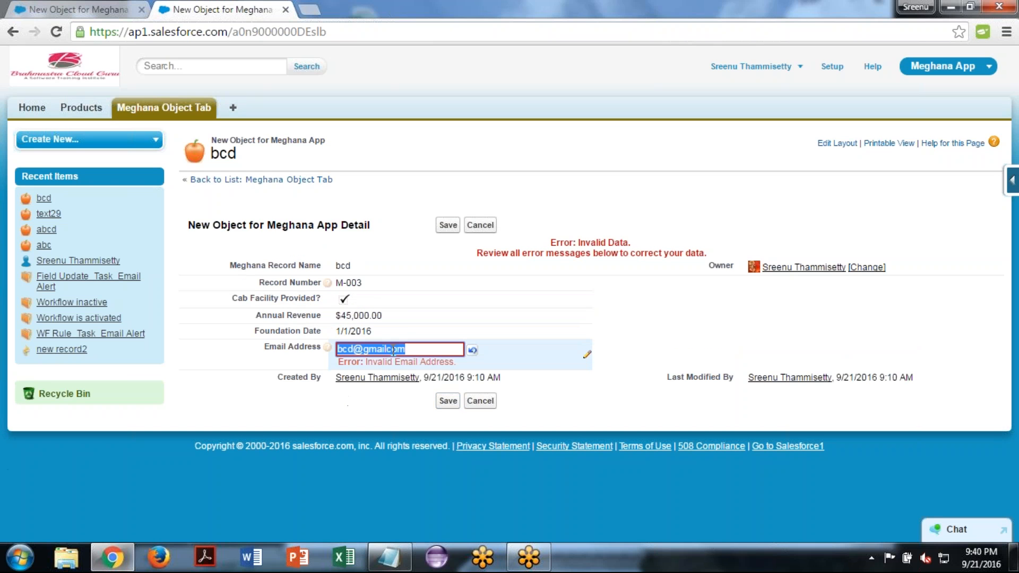
- Correct the bcd record's Email Address so that its domain ends in ".co.in", and save the record
left_click(389, 349)
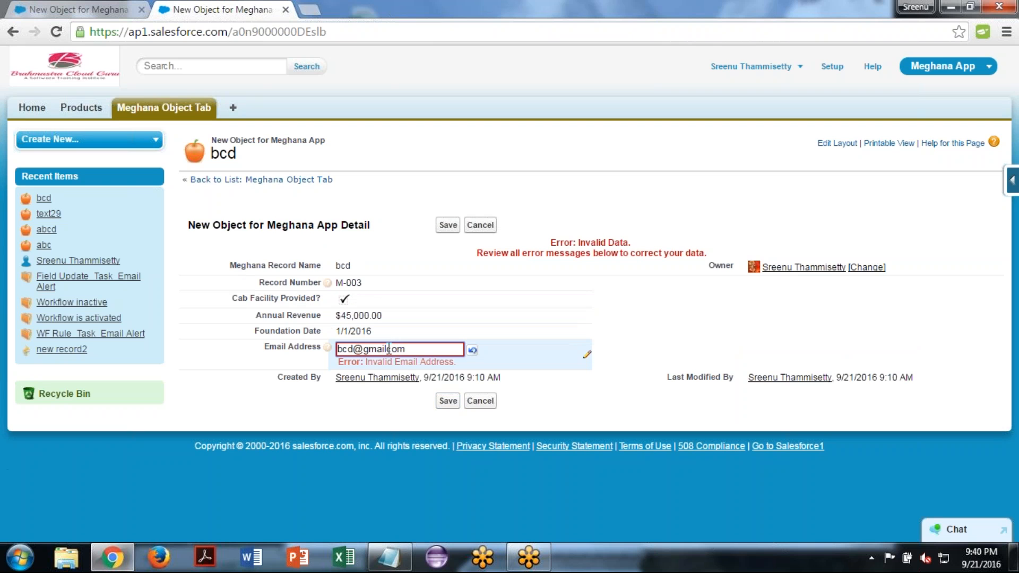
type(".")
key("Right")
key("Right")
type(".")
key("Right")
key("BackSpace")
type("in")
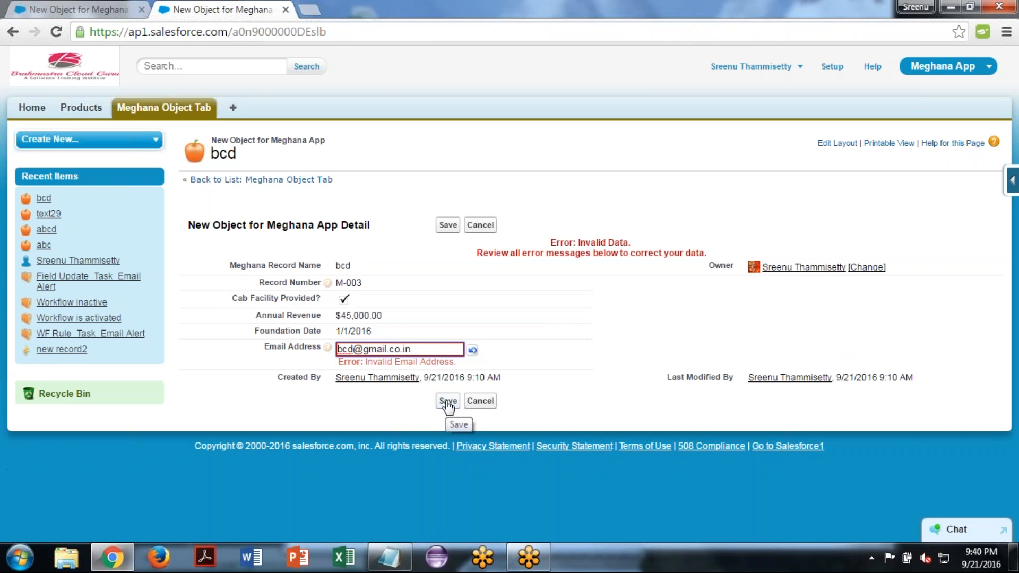
left_click(448, 402)
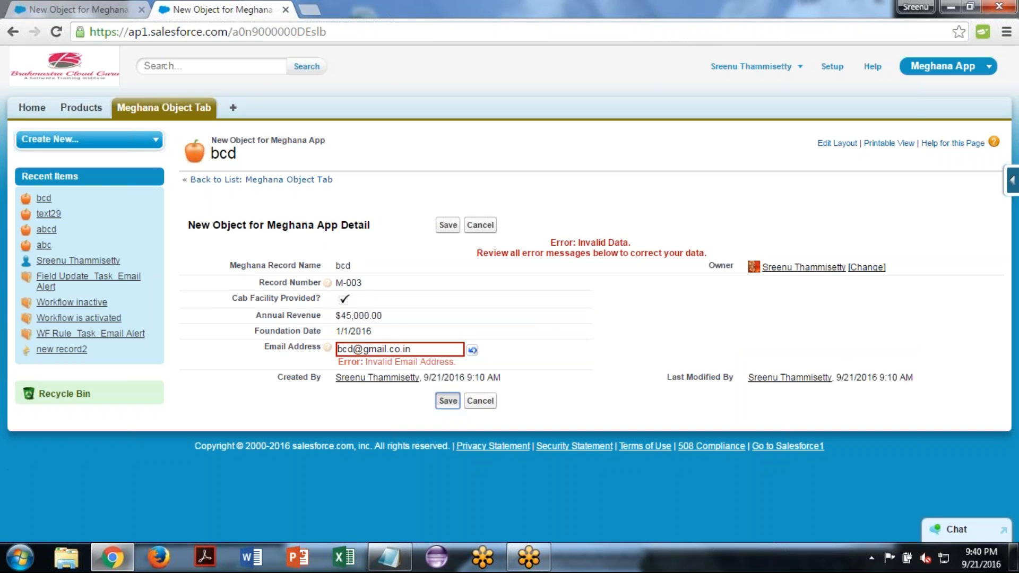